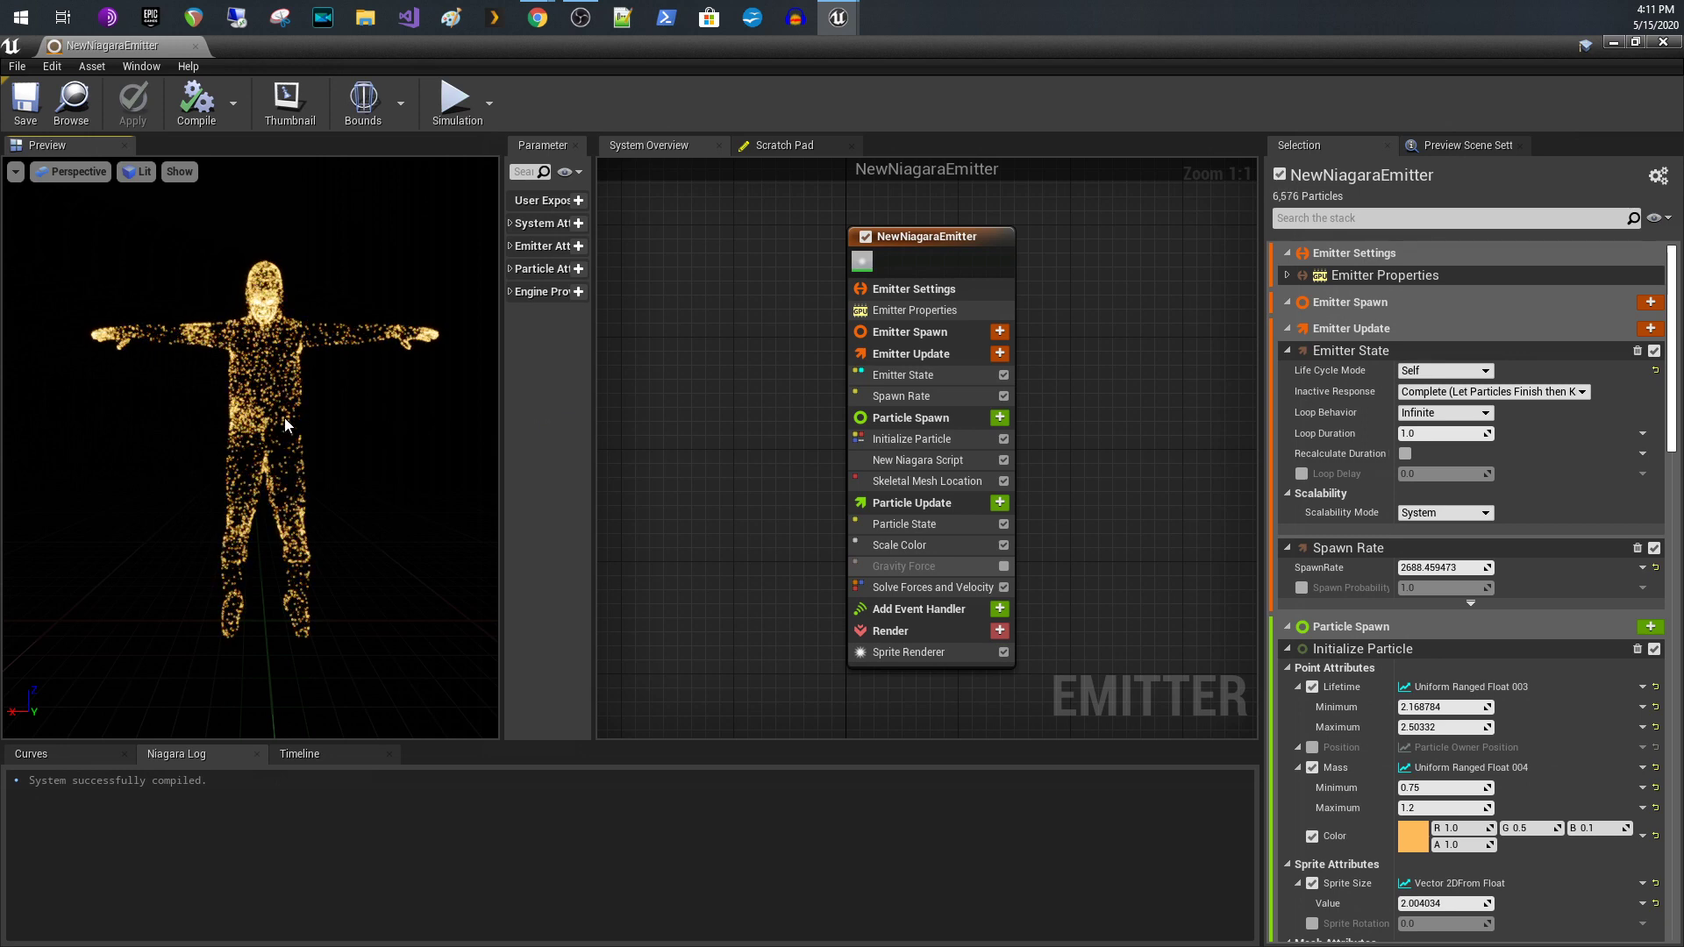
{"action": "mouse_move", "coordinate": [279, 424]}
{"action": "left_mouse_down"}
{"action": "mouse_move", "coordinate": [496, 387]}
{"action": "mouse_move", "coordinate": [372, 383]}
{"action": "mouse_move", "coordinate": [263, 421]}
{"action": "left_mouse_up"}
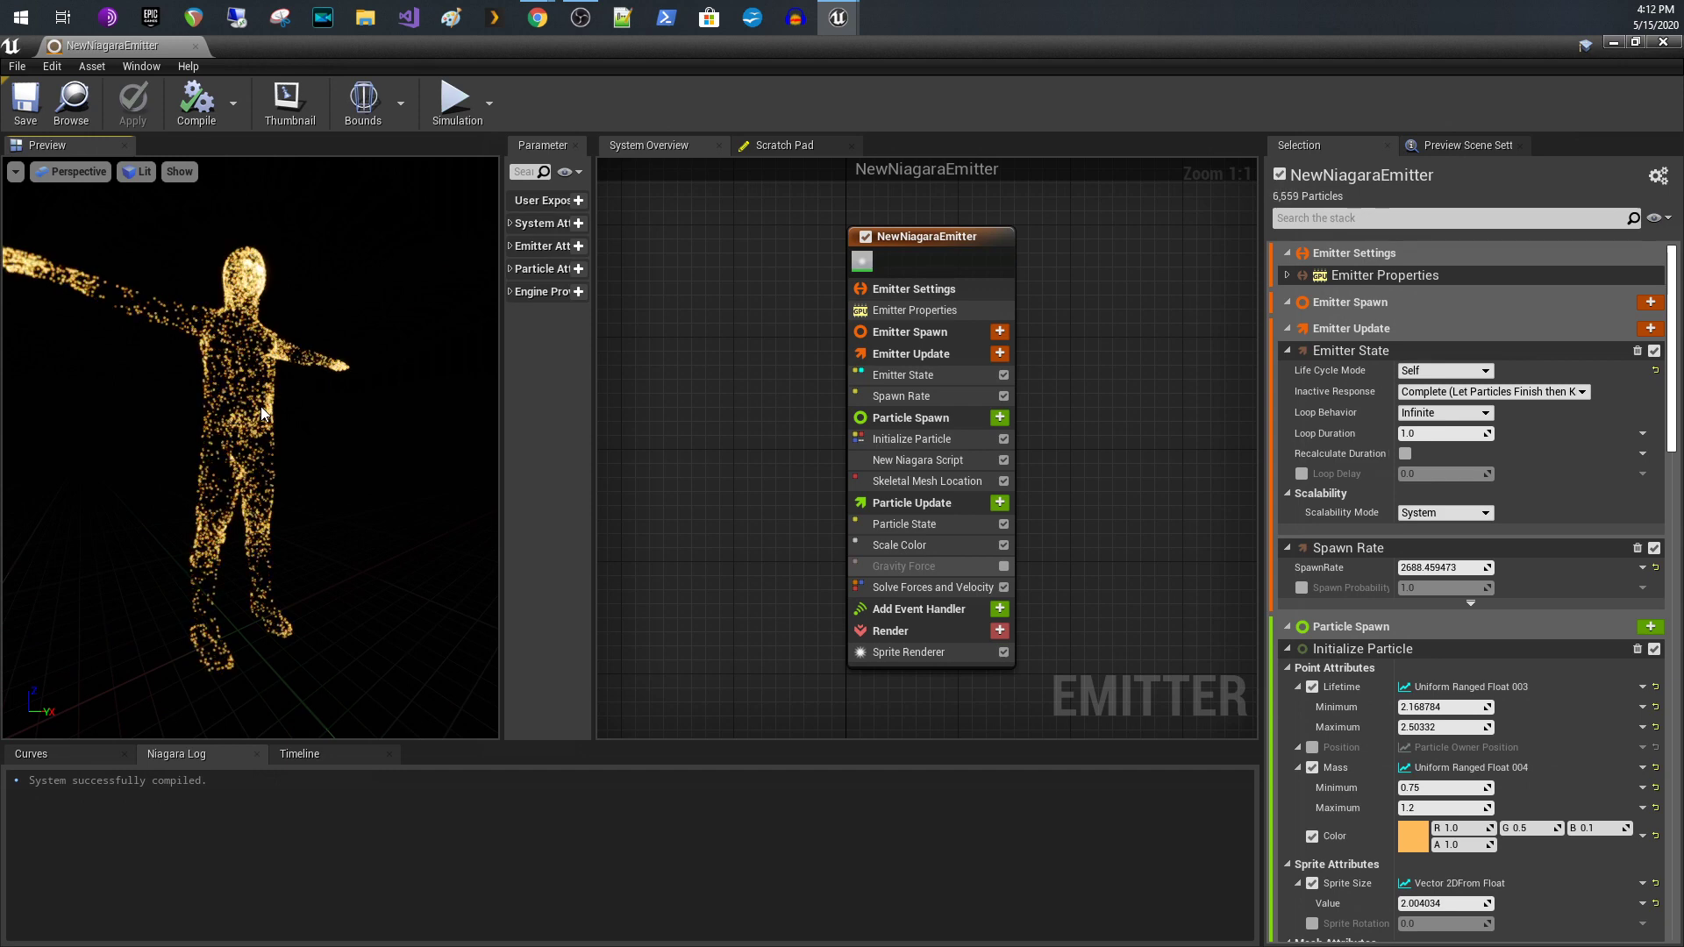
{"action": "left_click_drag", "start_coordinate": [262, 412], "coordinate": [86, 433]}
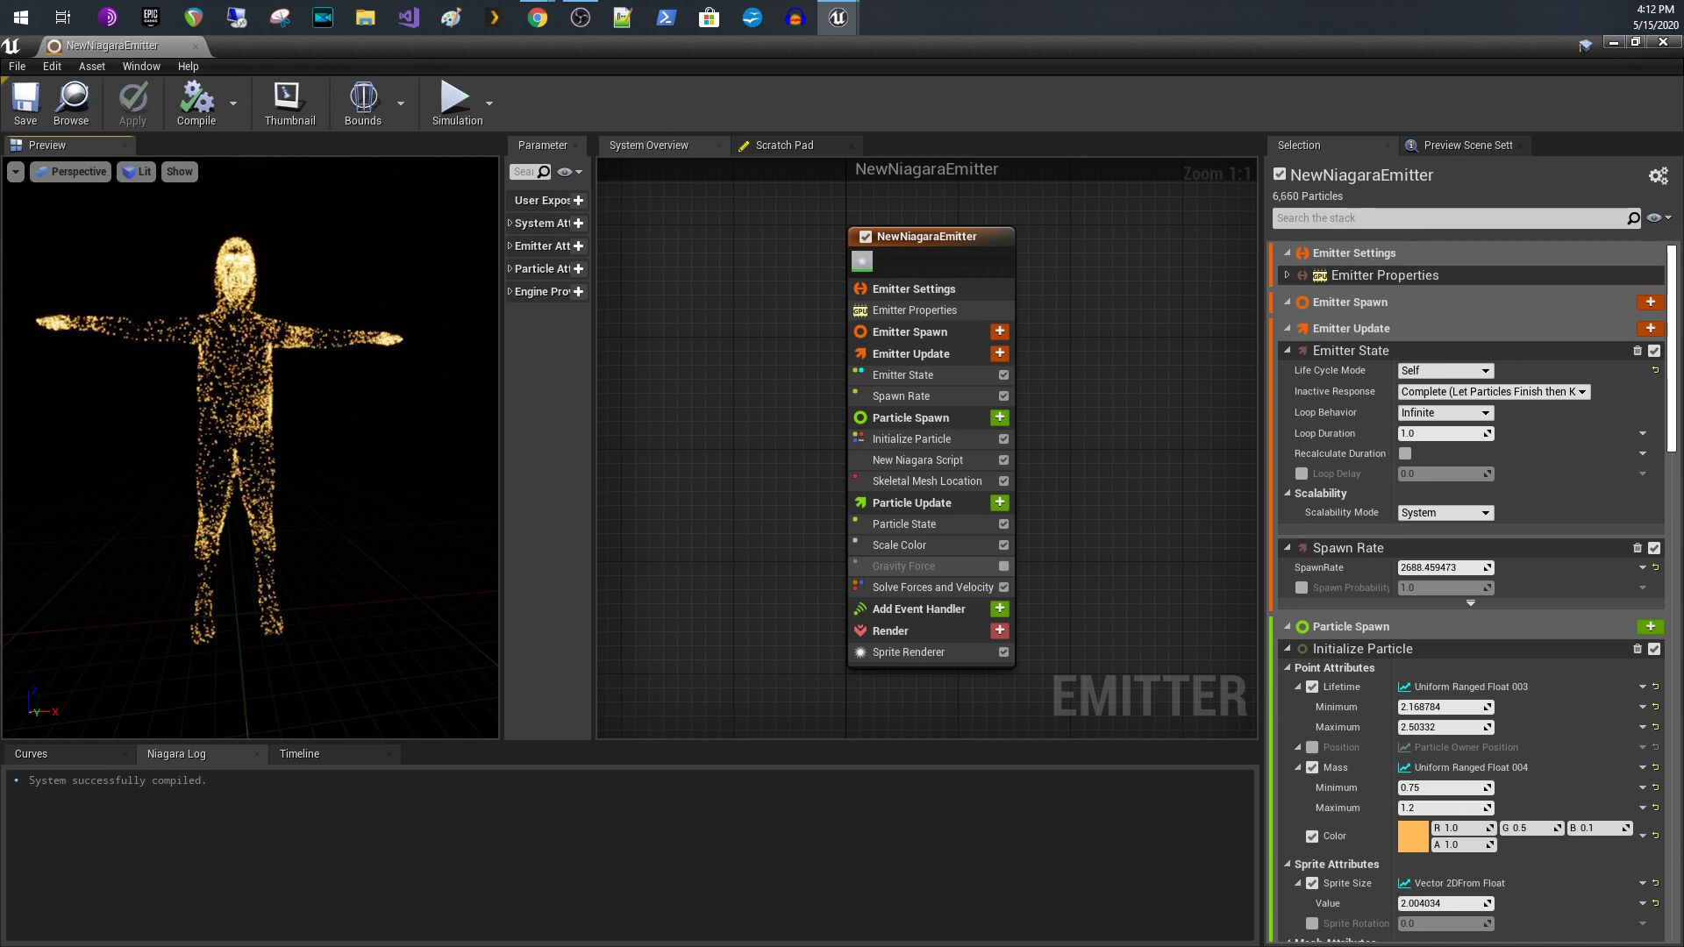
Close the existing emitter, create a content folder named gv and open it
{"action": "left_click", "coordinate": [197, 48]}
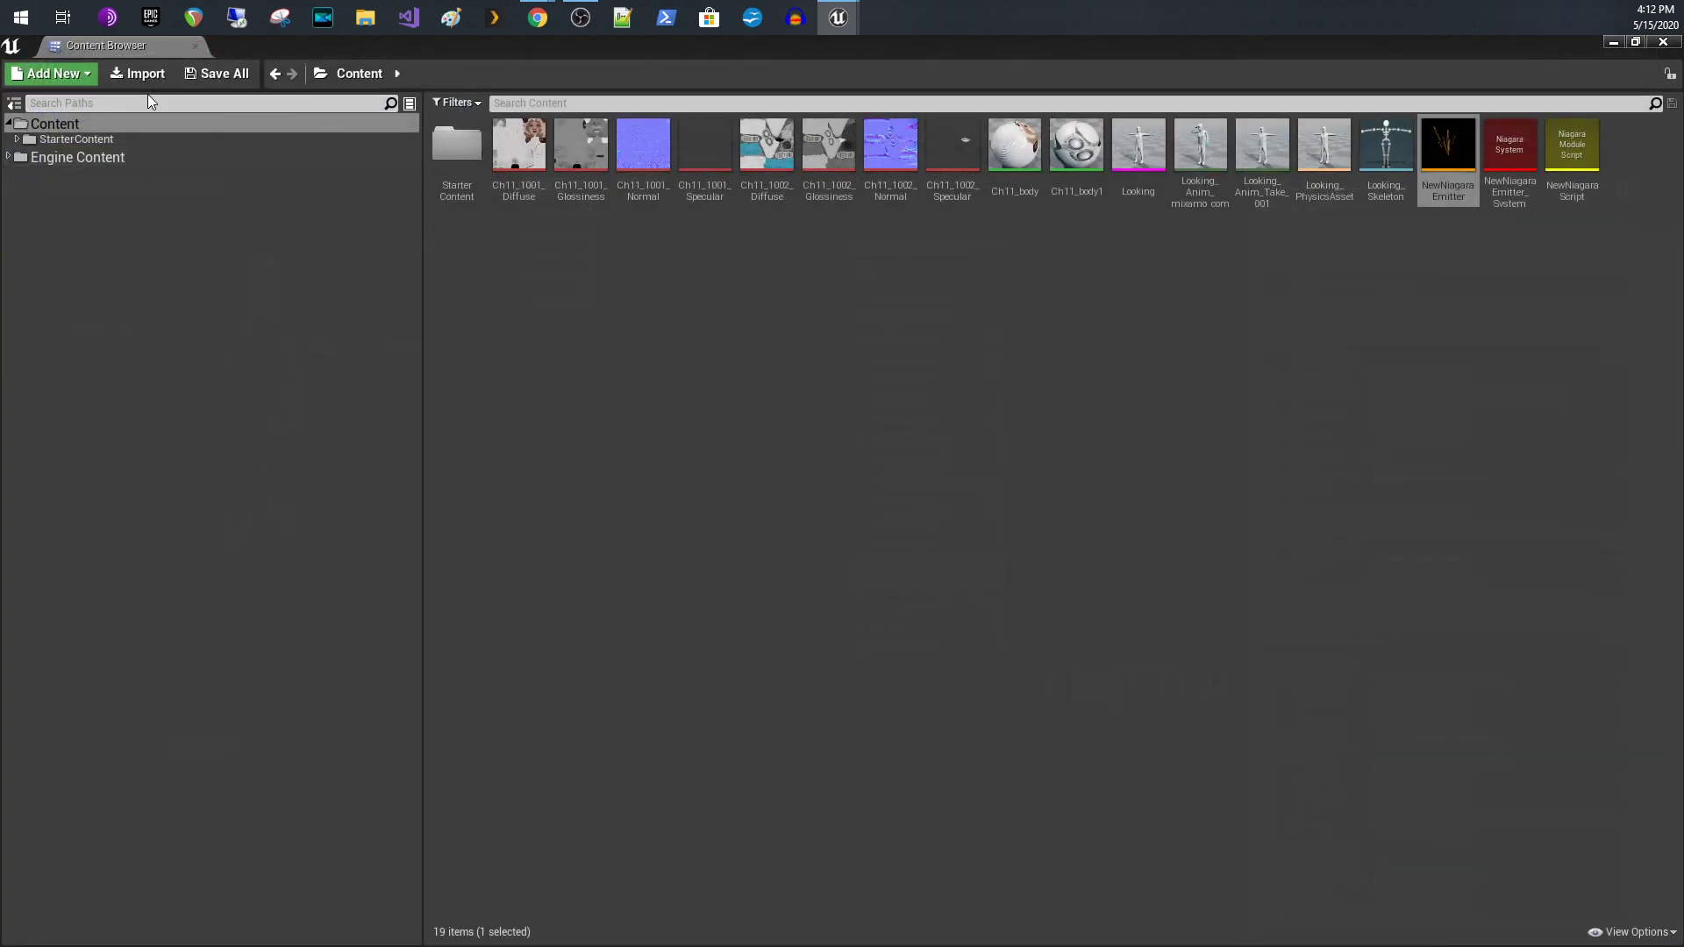
{"action": "left_click", "coordinate": [59, 72]}
{"action": "left_click", "coordinate": [57, 149]}
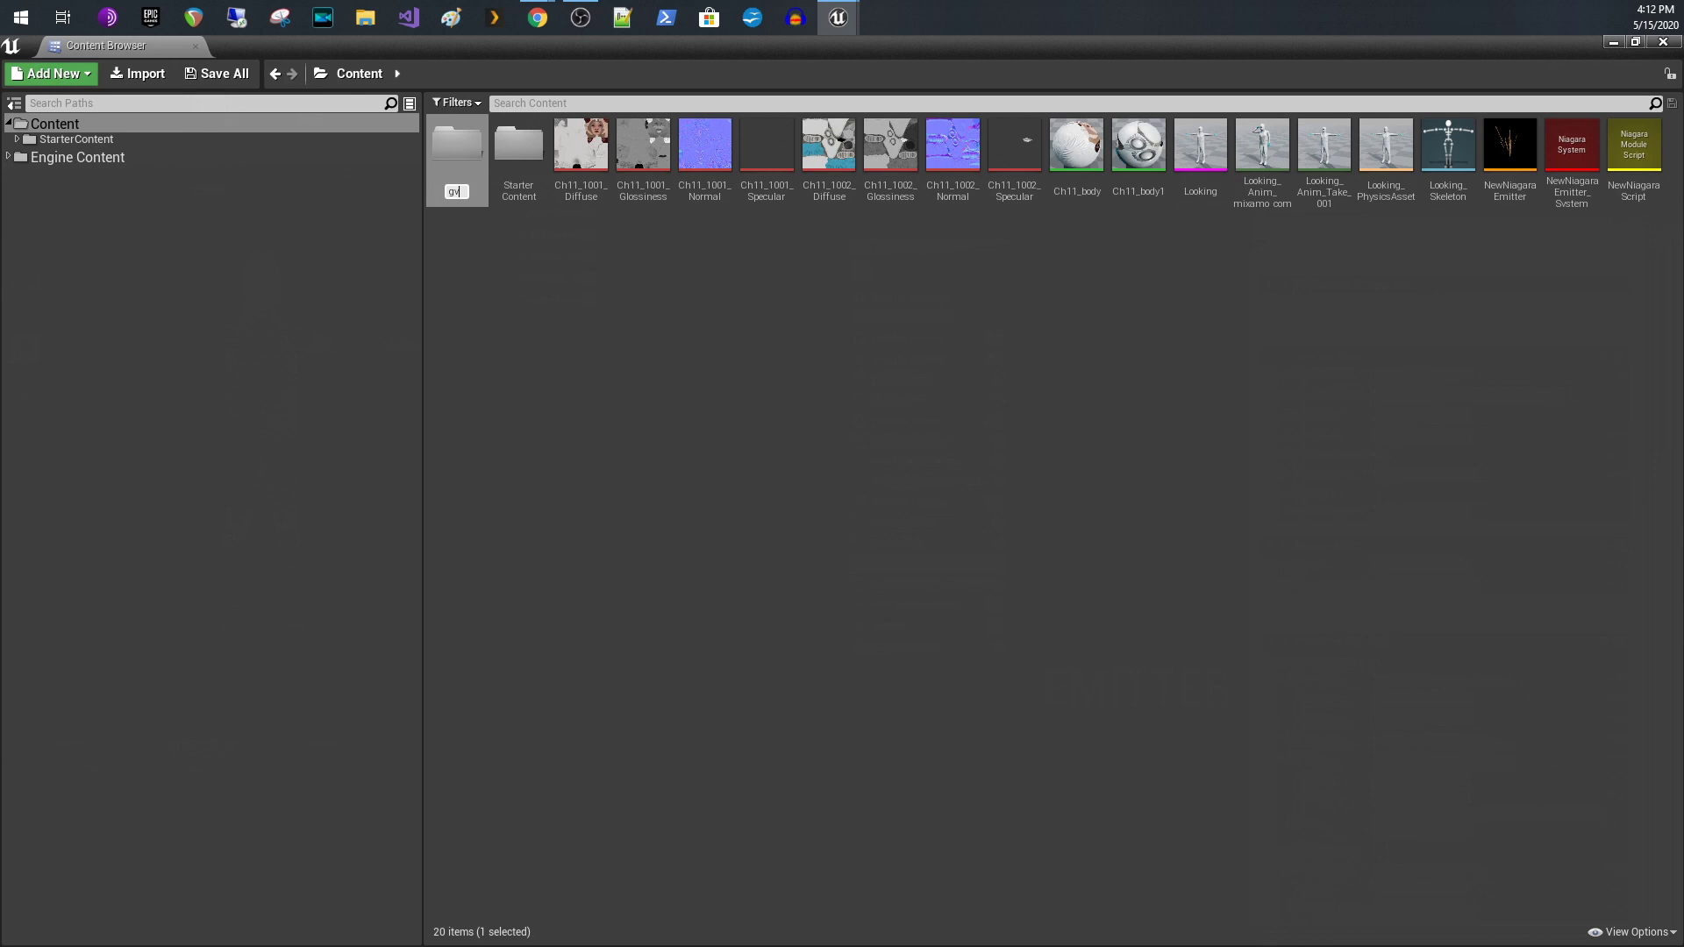
{"action": "type", "text": "gv"}
{"action": "key", "text": "Return"}
{"action": "key", "text": "Return"}
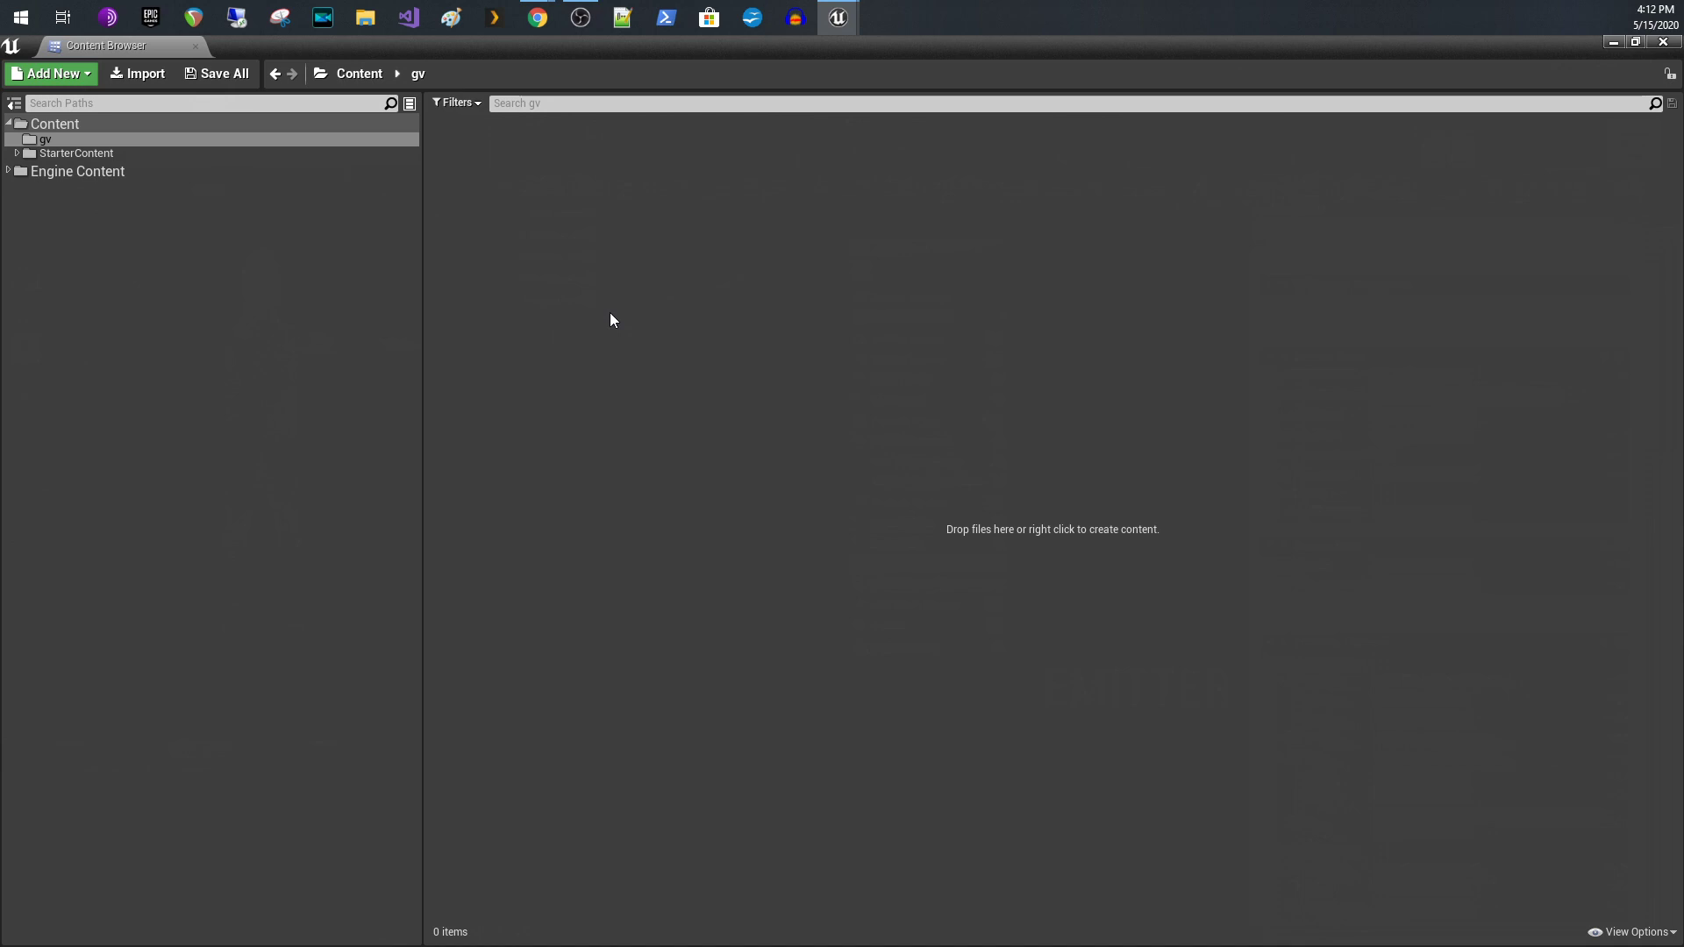
Create a Niagara Emitter in the gv folder from the Fountain template, keeping the default name
{"action": "right_click", "coordinate": [610, 313]}
{"action": "mouse_move", "coordinate": [675, 759]}
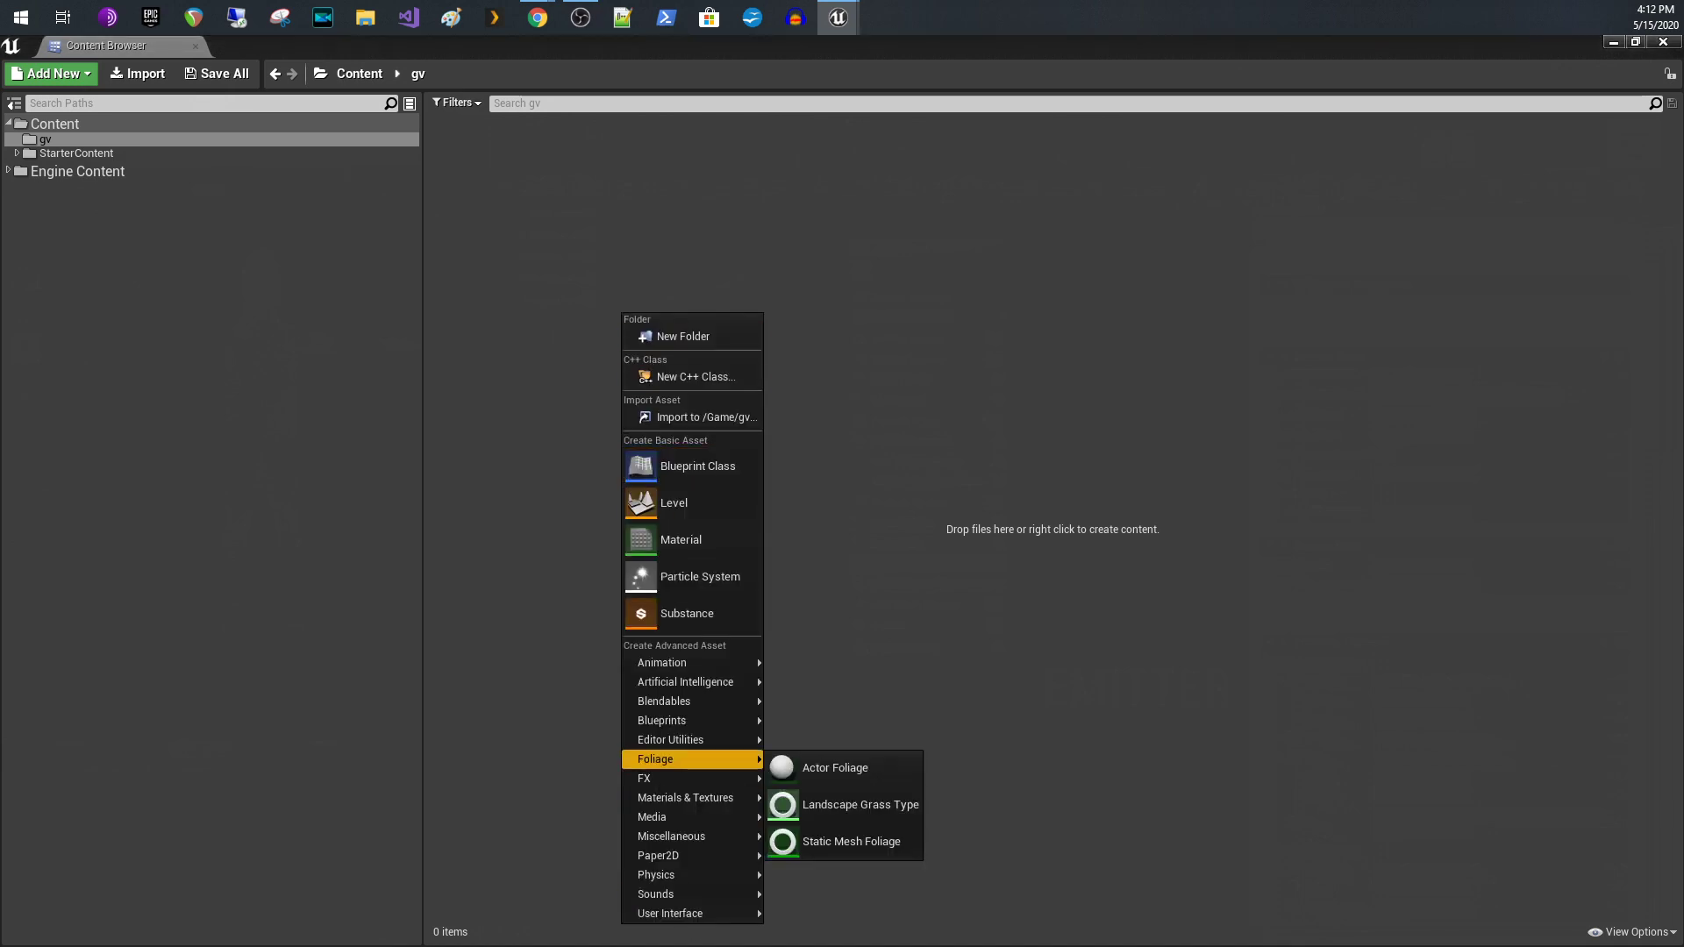
{"action": "mouse_move", "coordinate": [740, 781]}
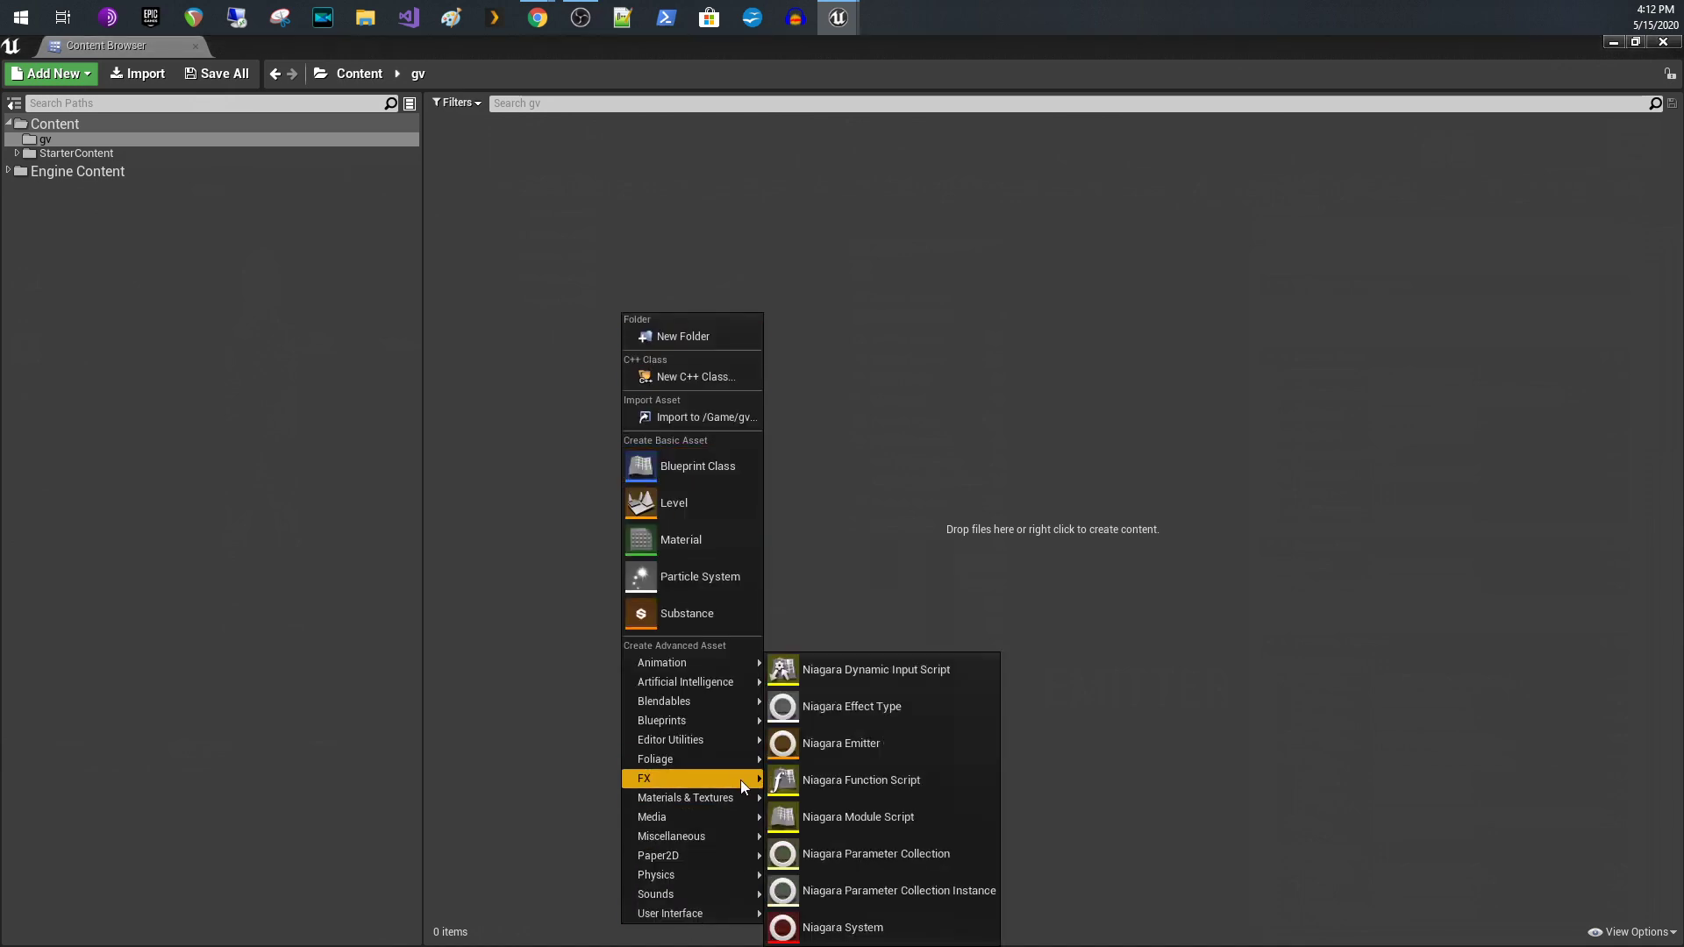
{"action": "left_click", "coordinate": [851, 747]}
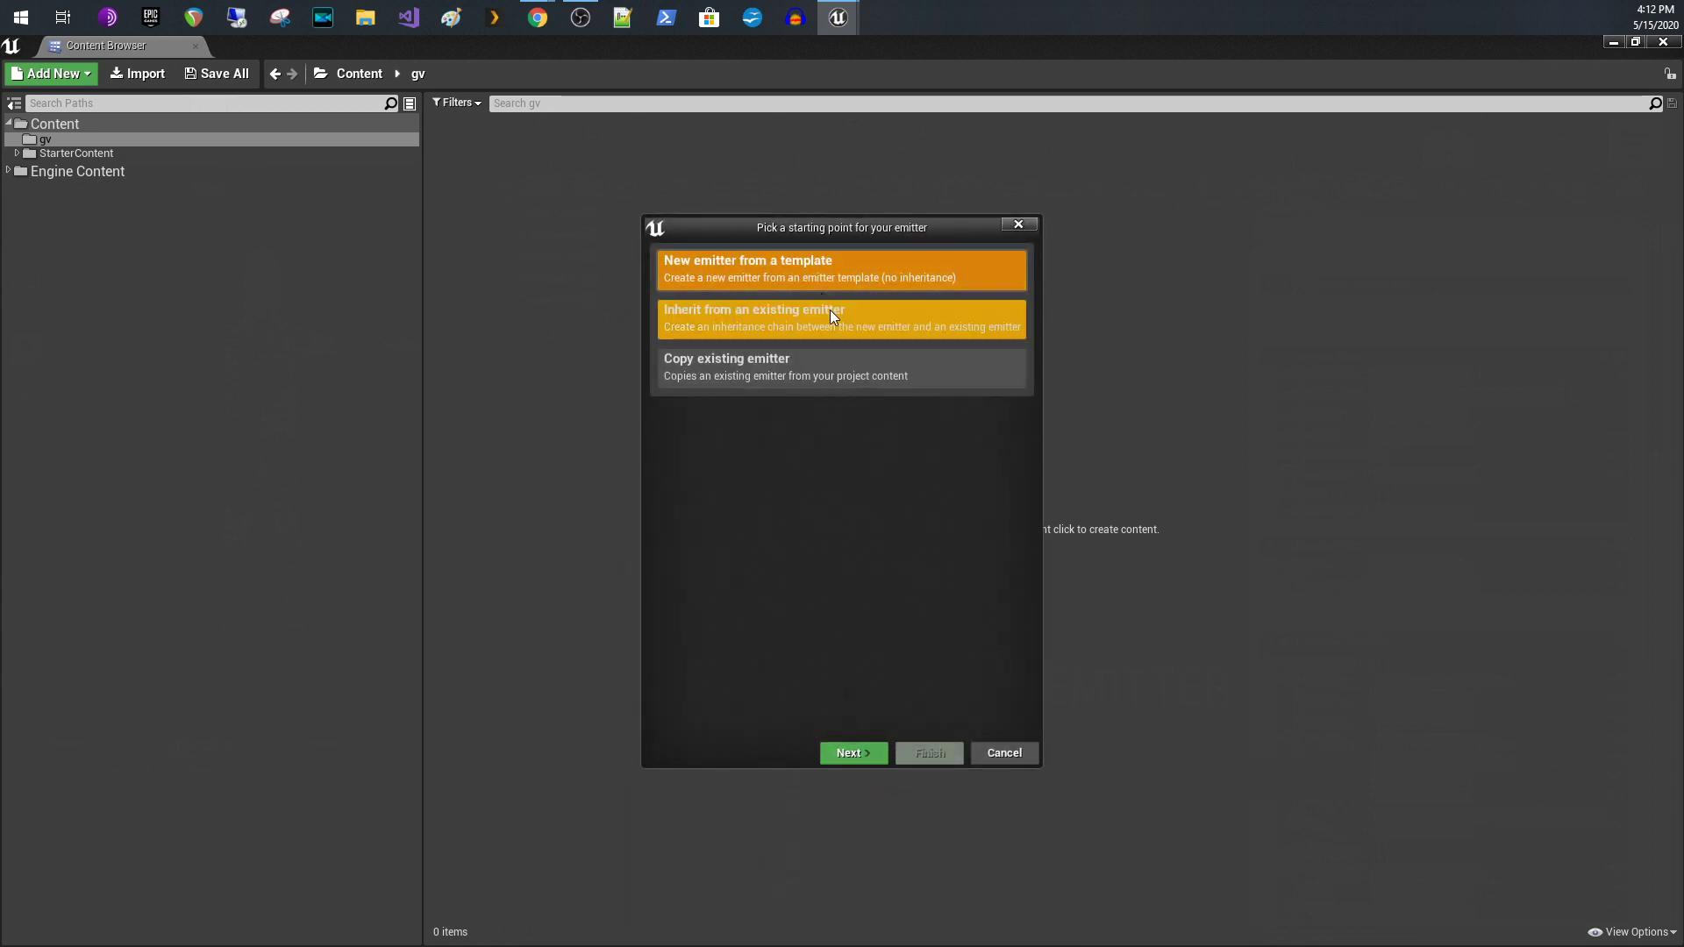
{"action": "left_click", "coordinate": [871, 757]}
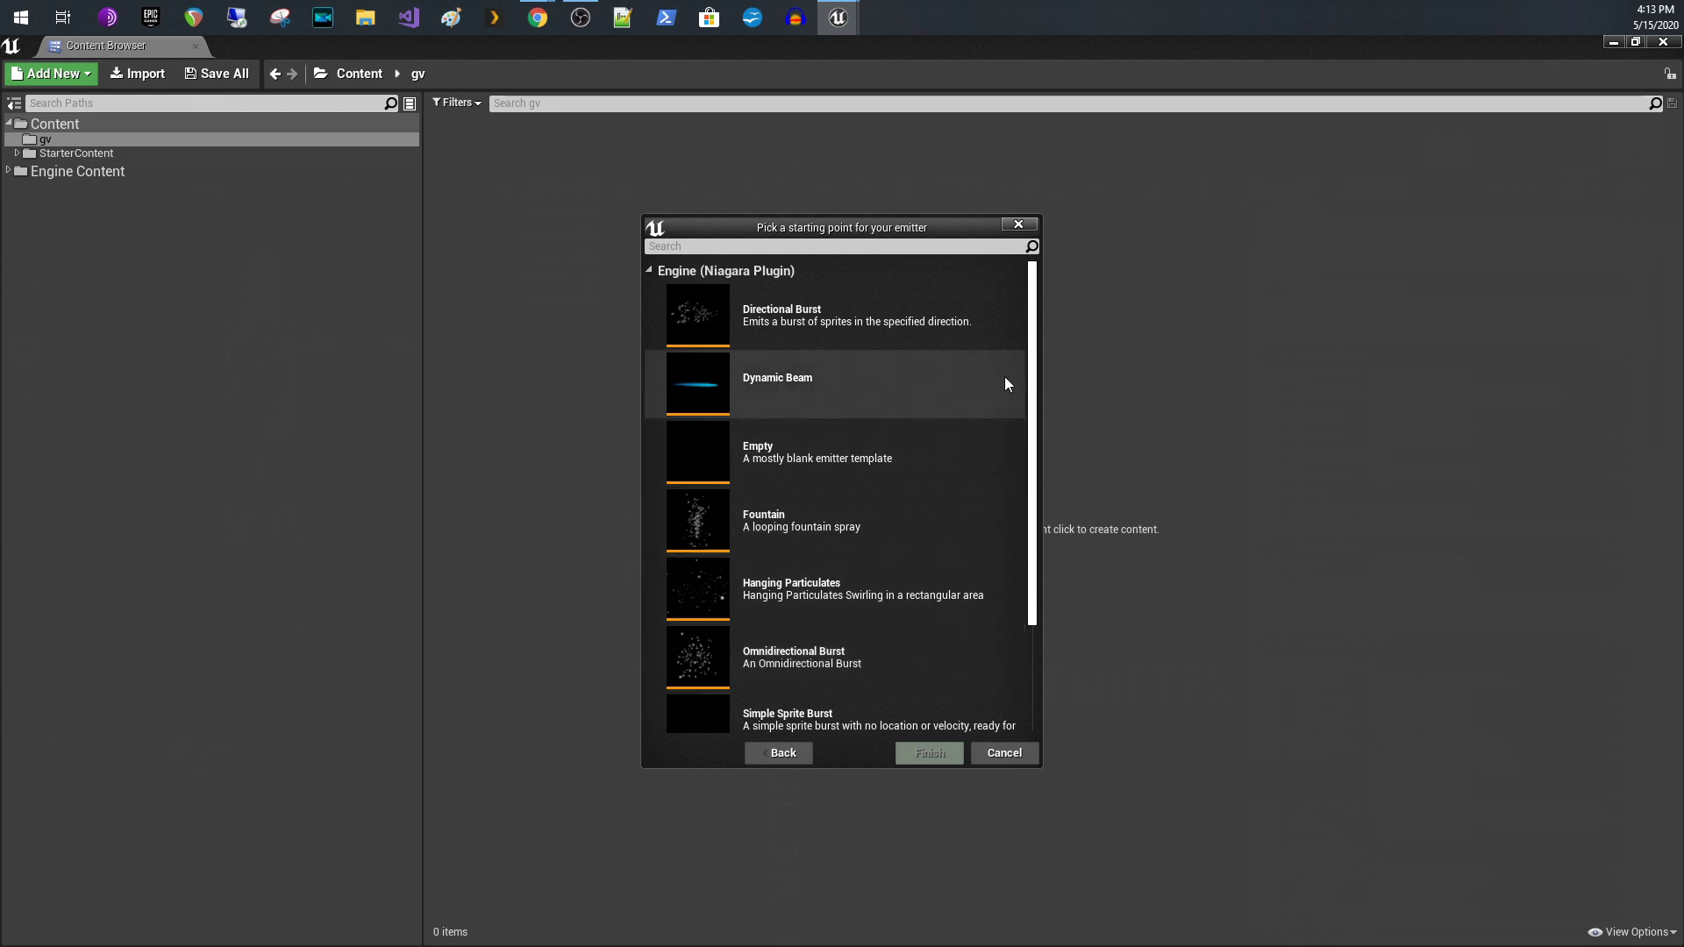
{"action": "mouse_move", "coordinate": [1036, 375]}
{"action": "left_mouse_down"}
{"action": "mouse_move", "coordinate": [1040, 518]}
{"action": "mouse_move", "coordinate": [1039, 400]}
{"action": "left_mouse_up"}
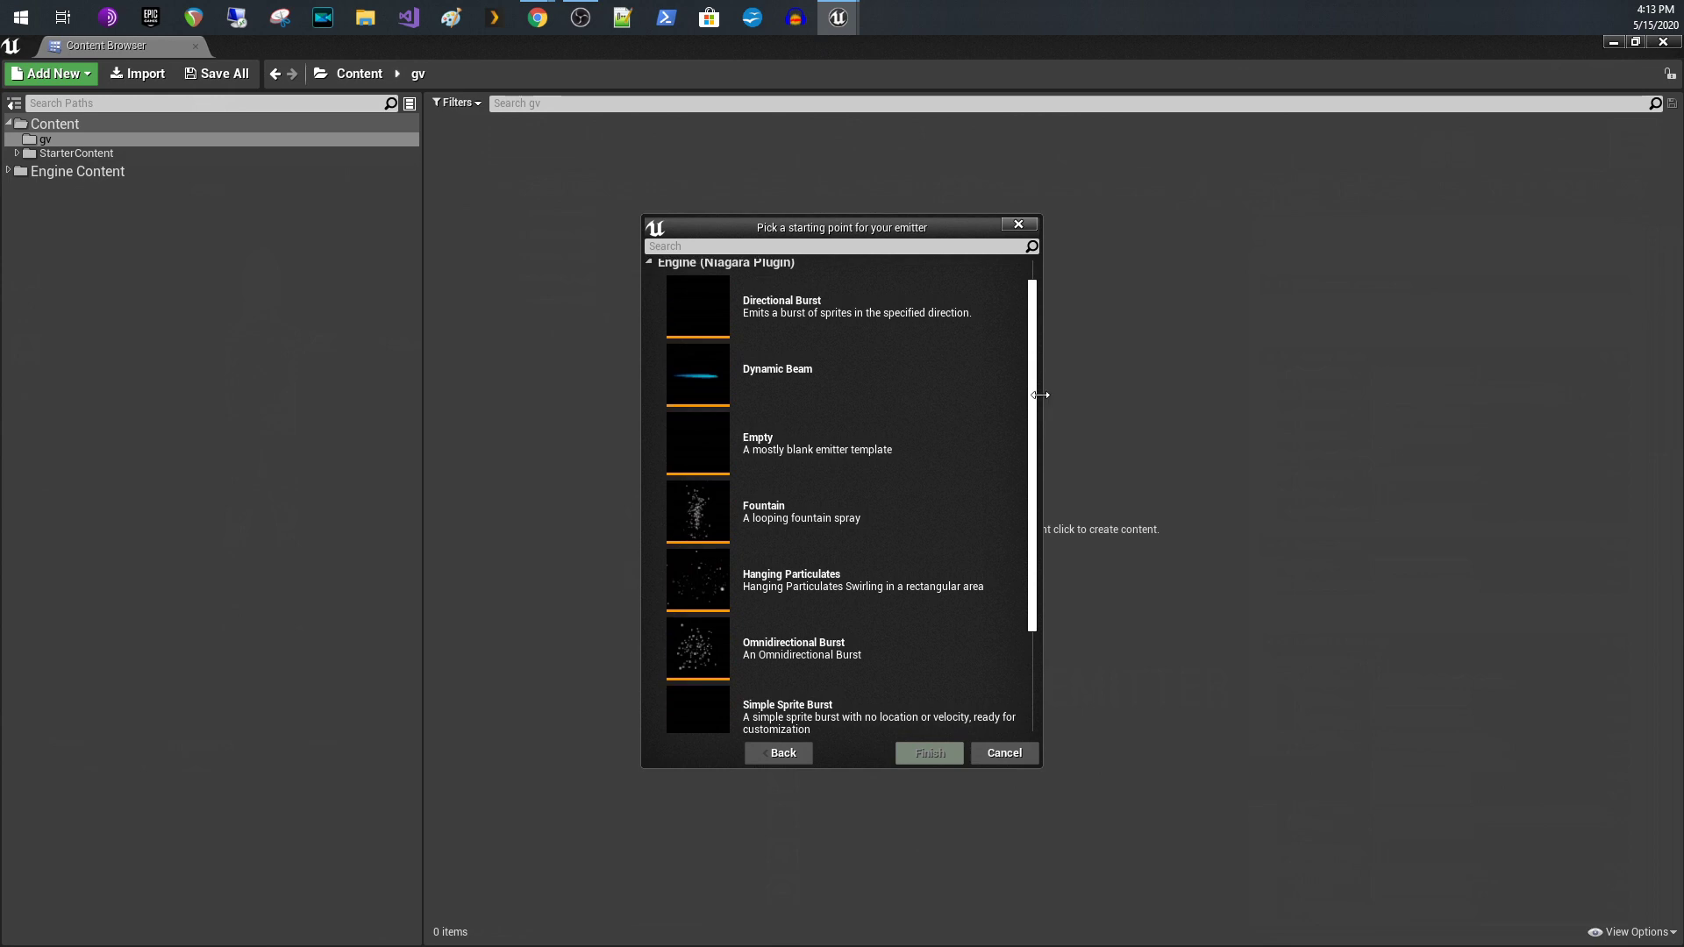
{"action": "left_click", "coordinate": [845, 498]}
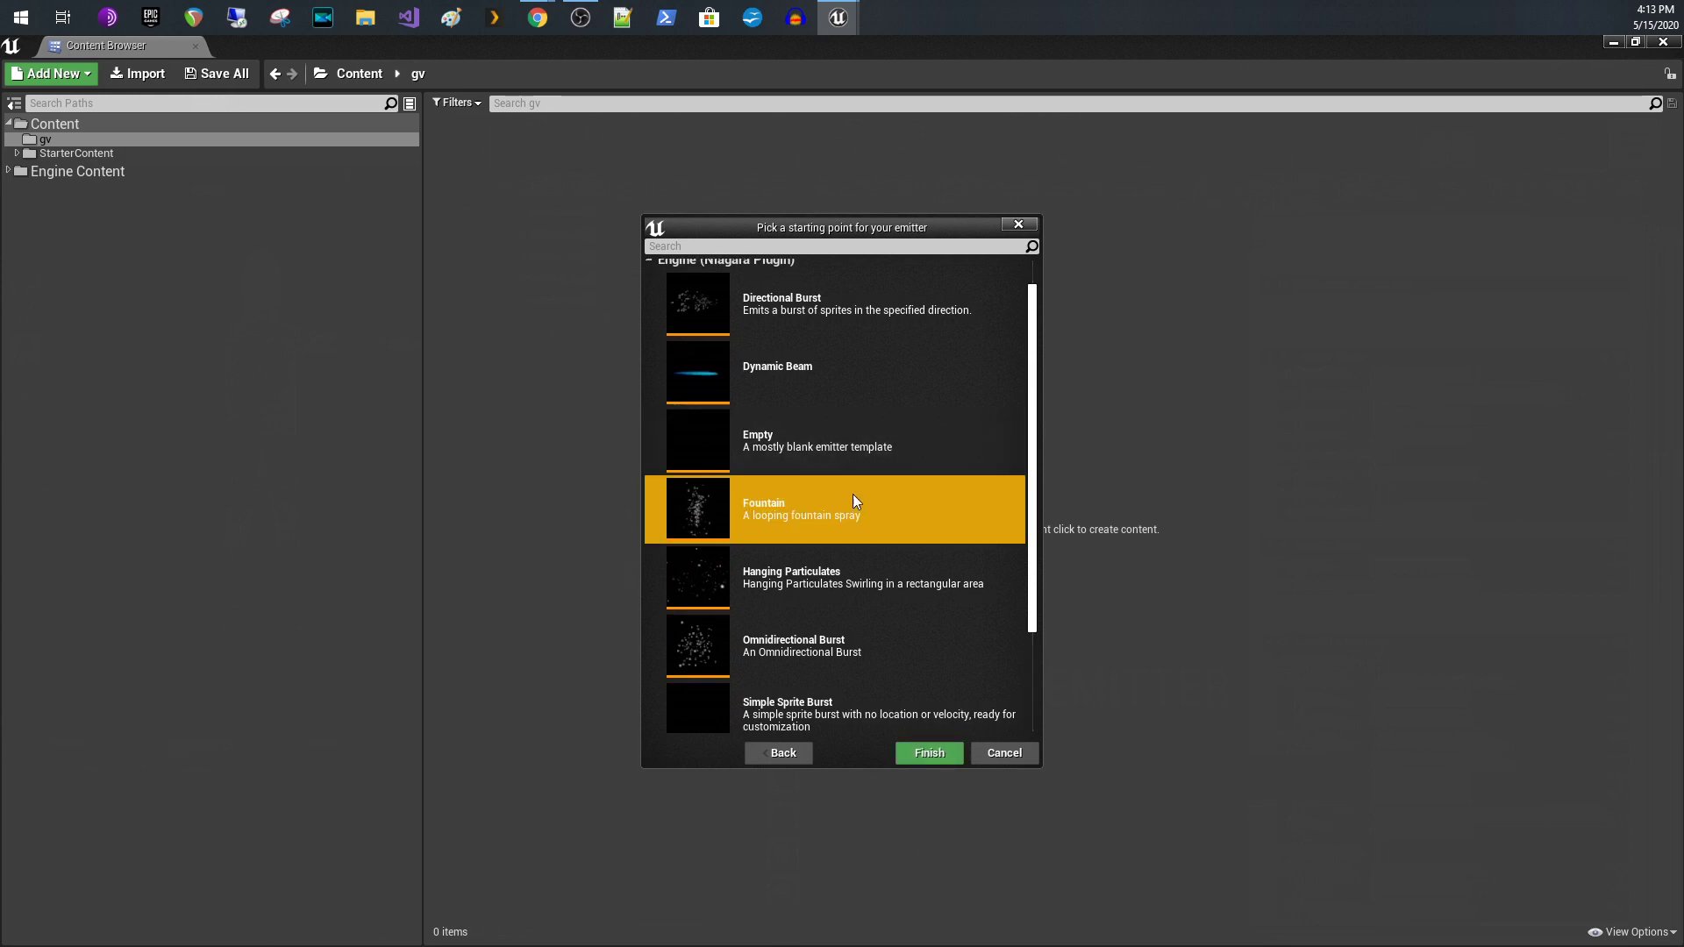
{"action": "left_click", "coordinate": [913, 756]}
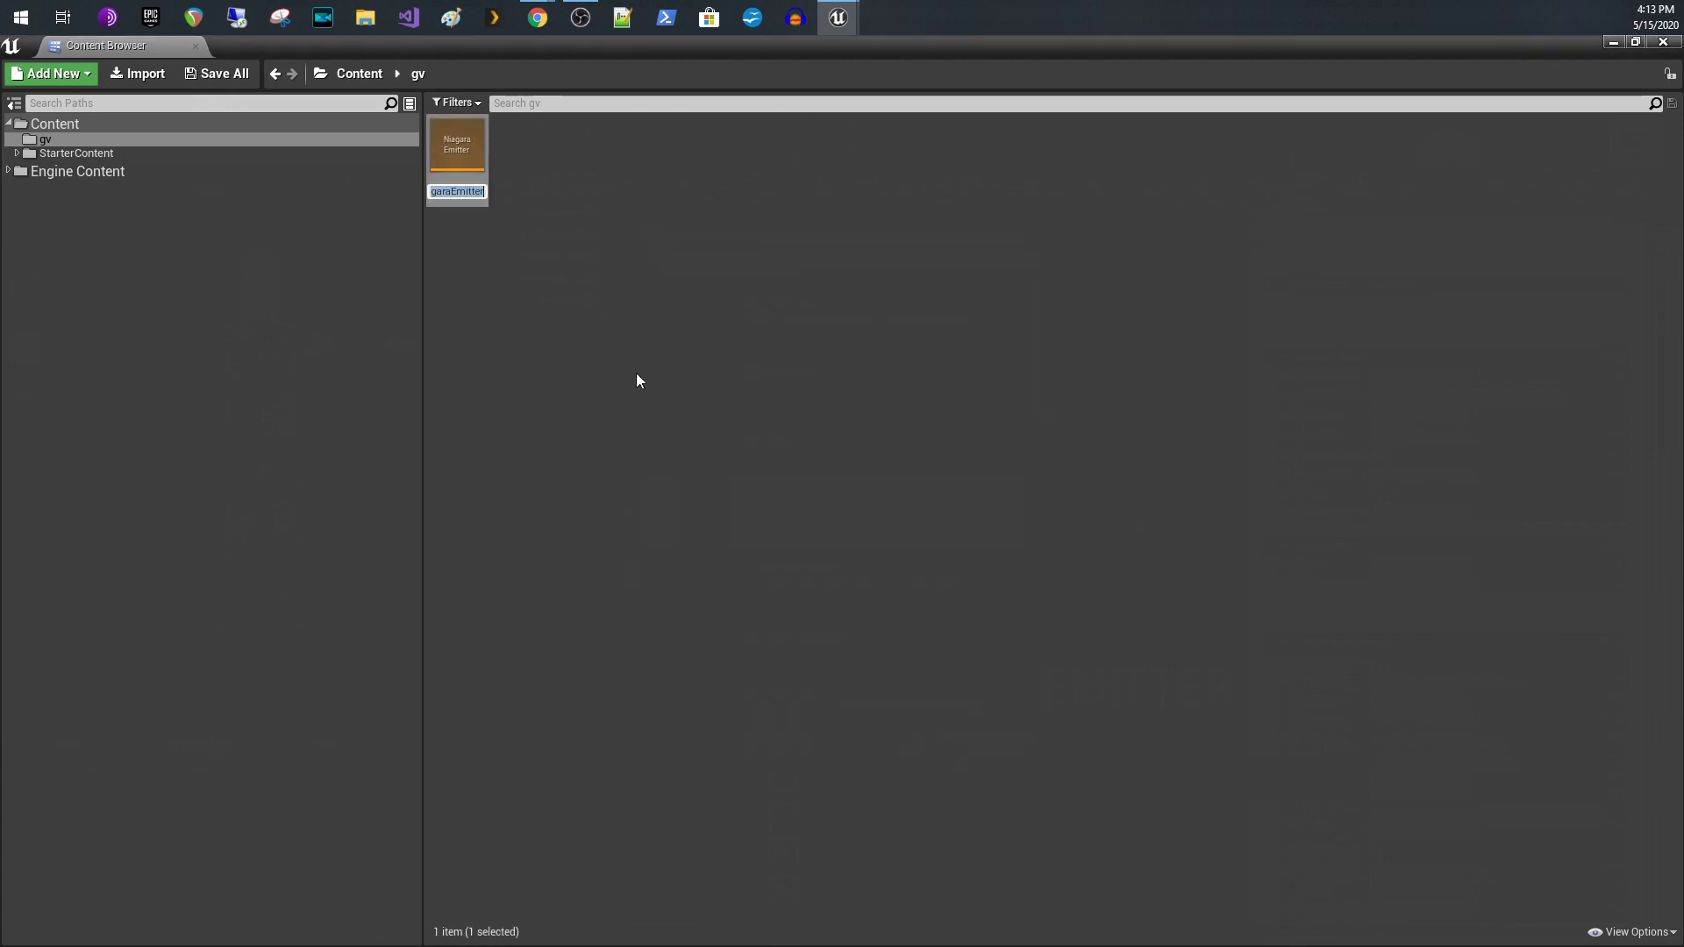
{"action": "key", "text": "Return"}
Return to the gv folder and open the new Niagara emitter for editing
{"action": "left_click", "coordinate": [374, 124]}
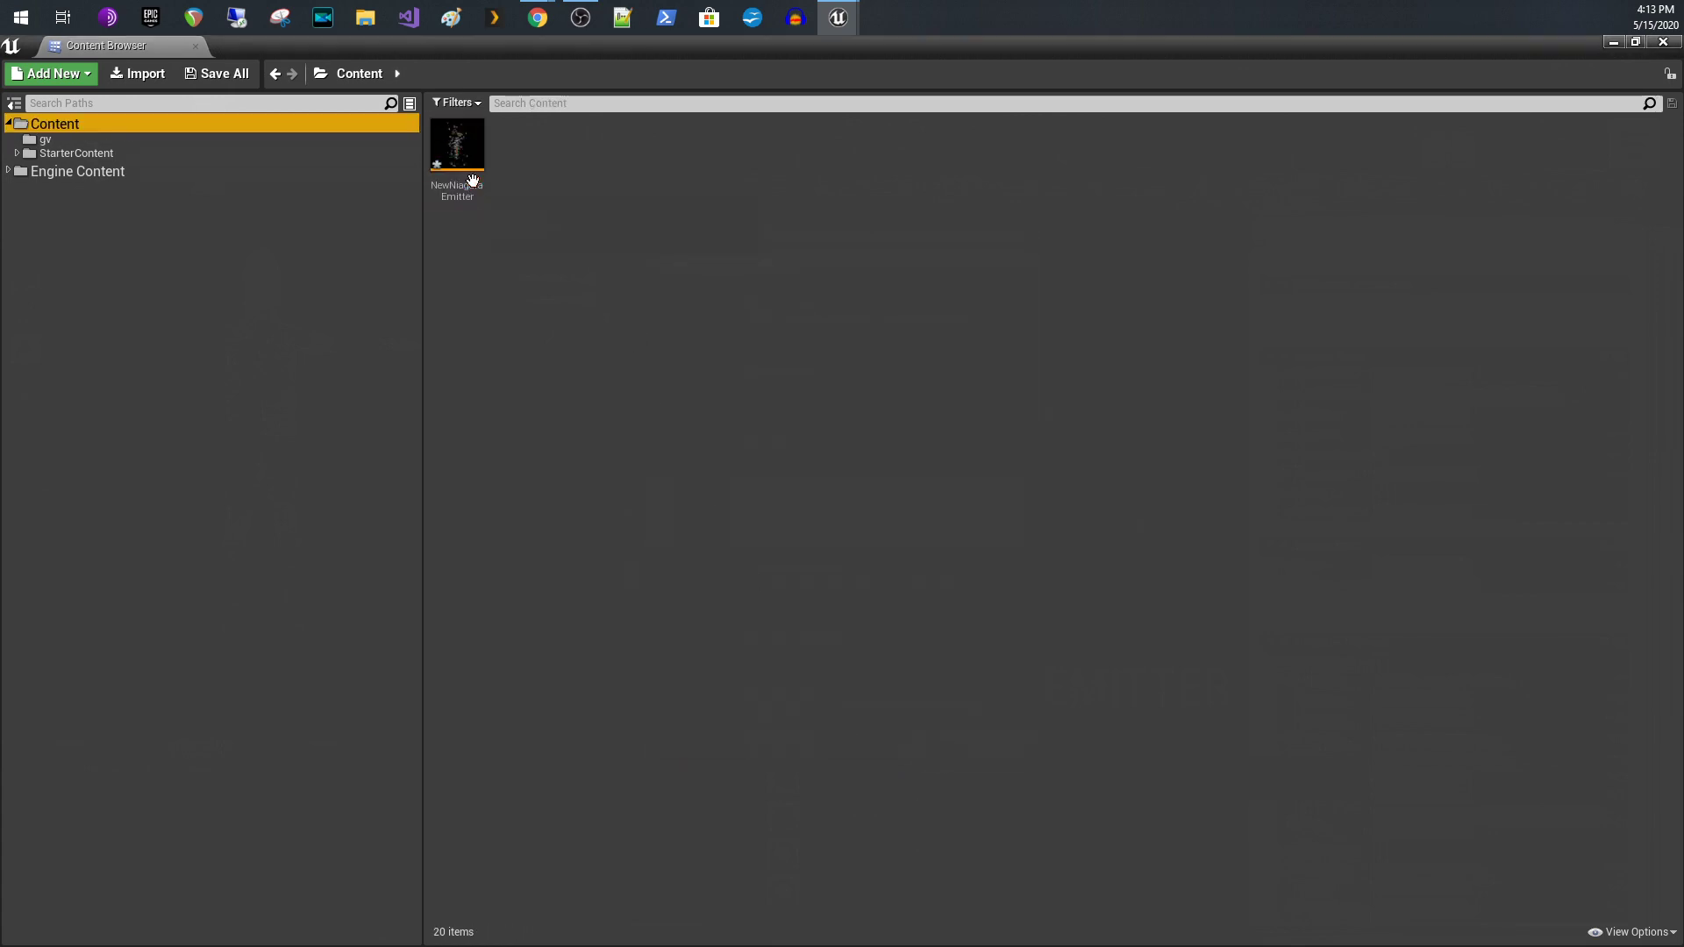
{"action": "left_click", "coordinate": [55, 138]}
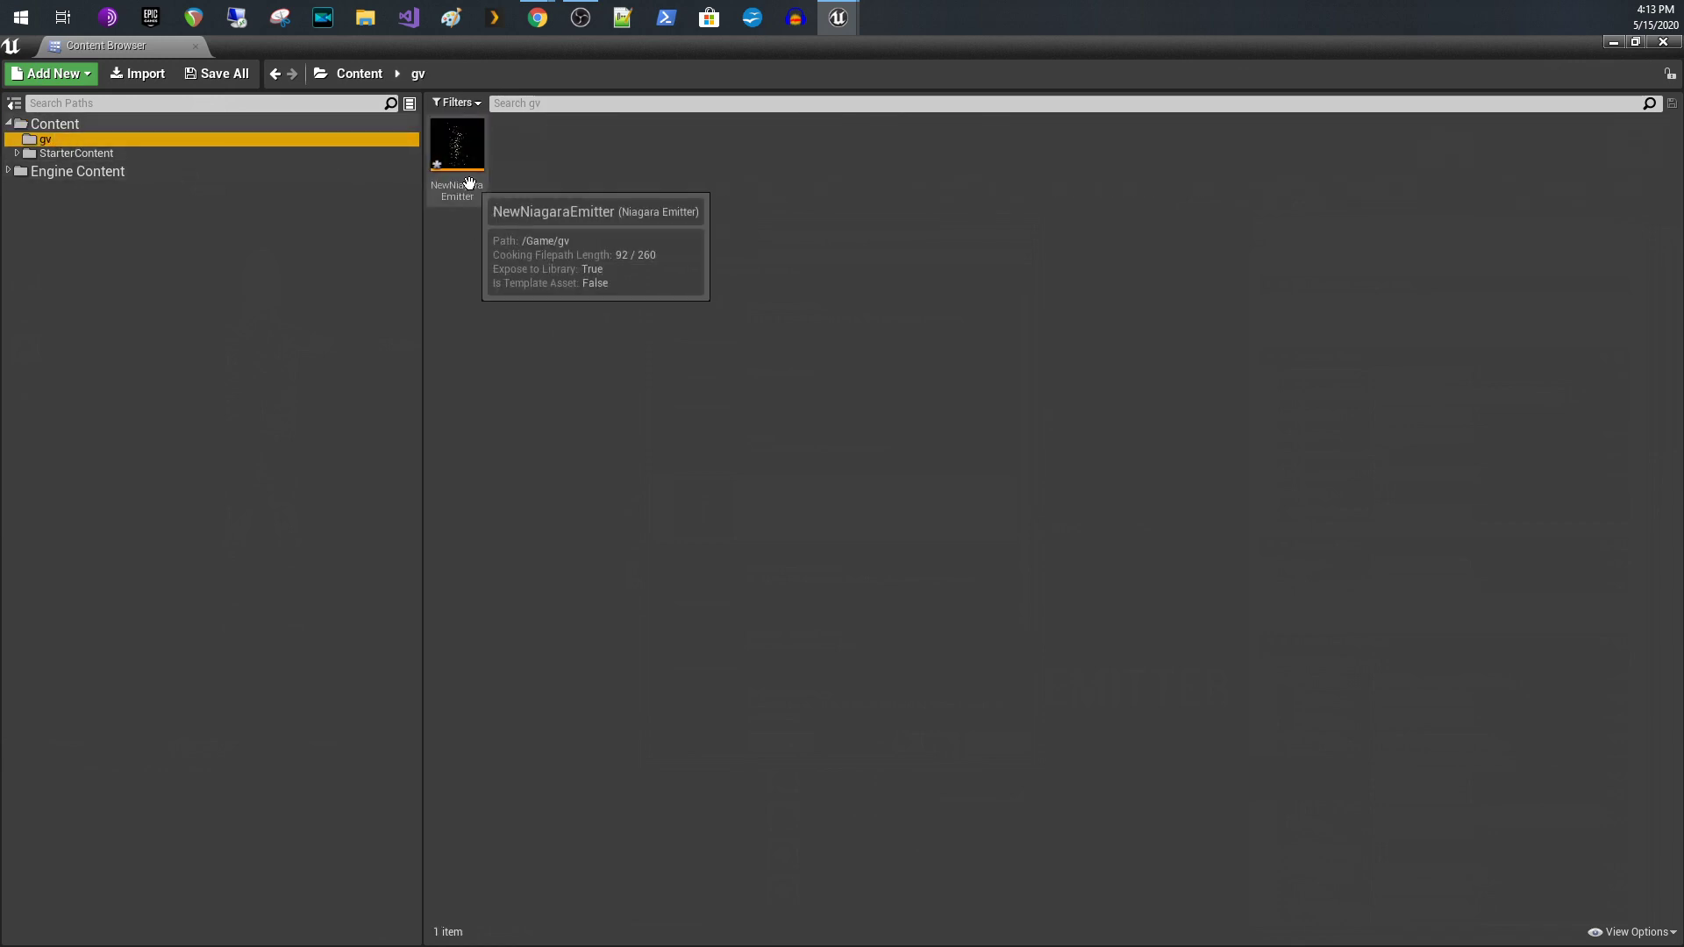
{"action": "double_click", "coordinate": [458, 147]}
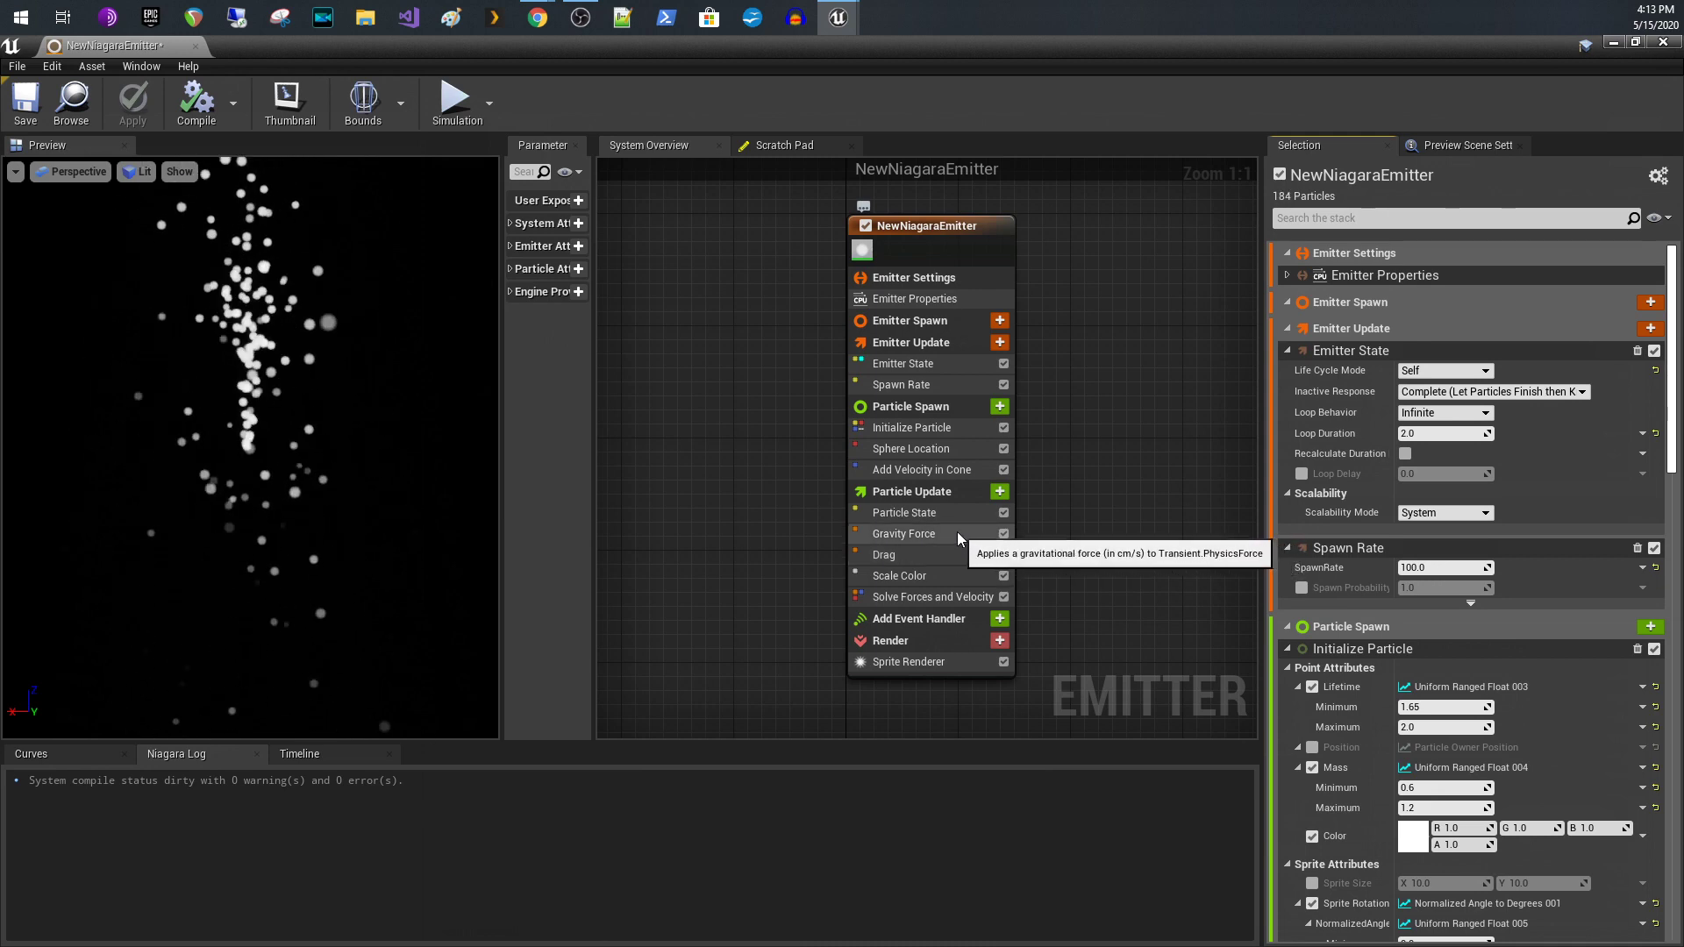
Delete the Add Velocity in Cone module from the emitter and set the Gravity Force Z value to about -5.64
{"action": "left_click", "coordinate": [954, 469]}
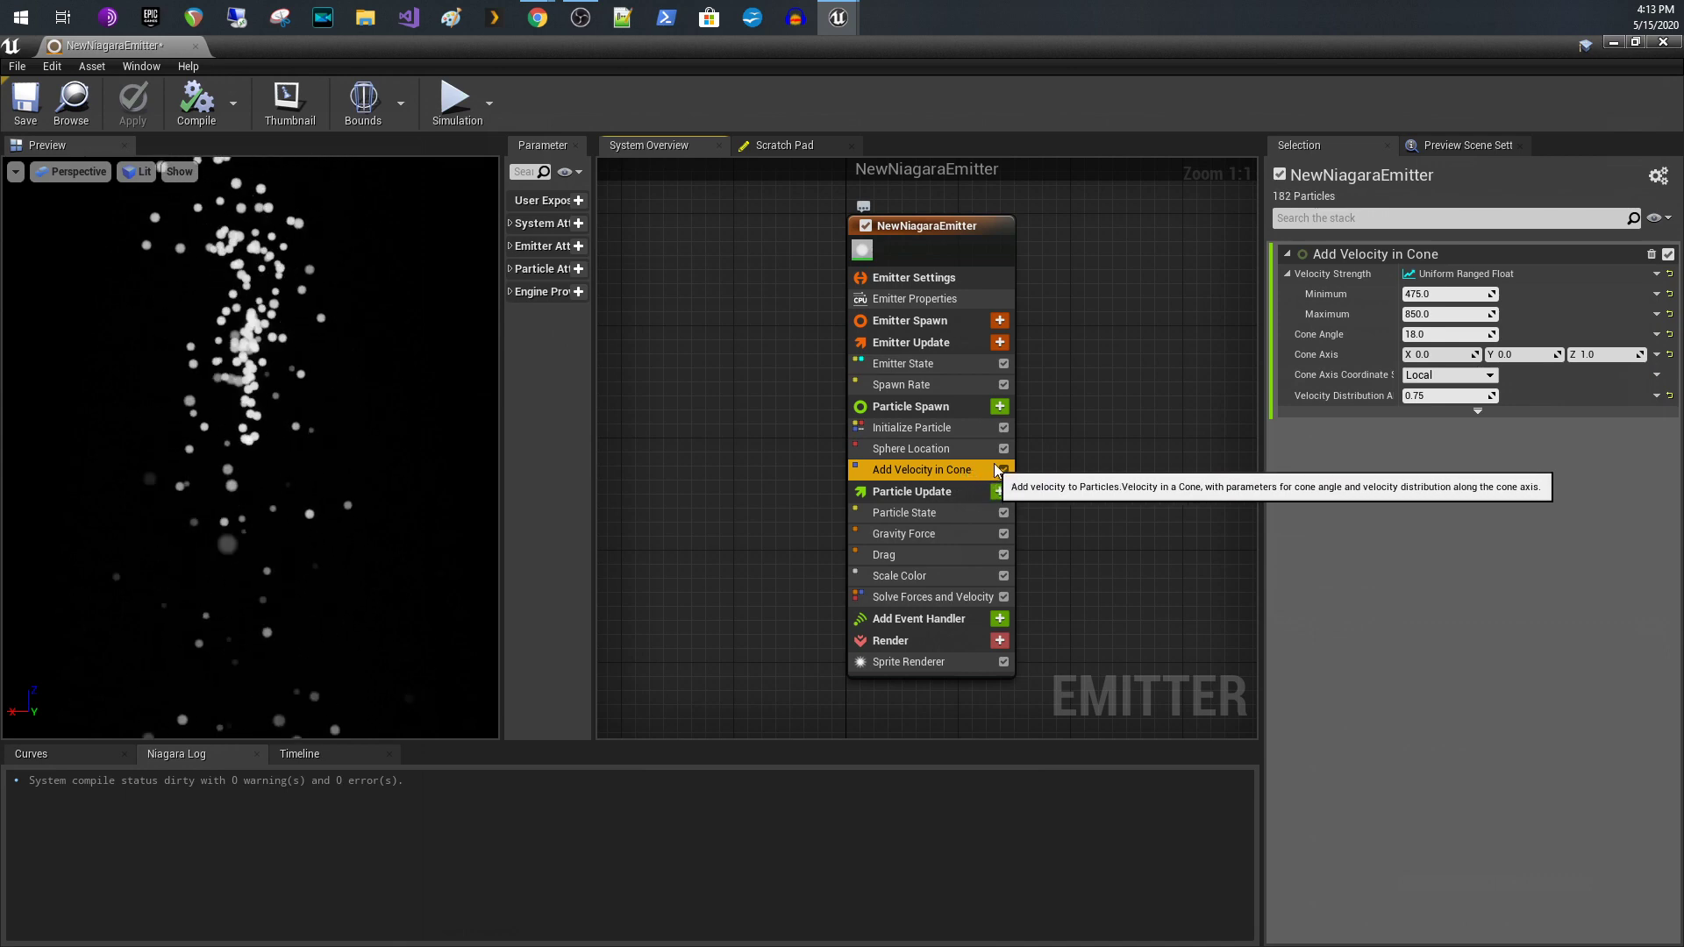
{"action": "left_click", "coordinate": [1334, 396]}
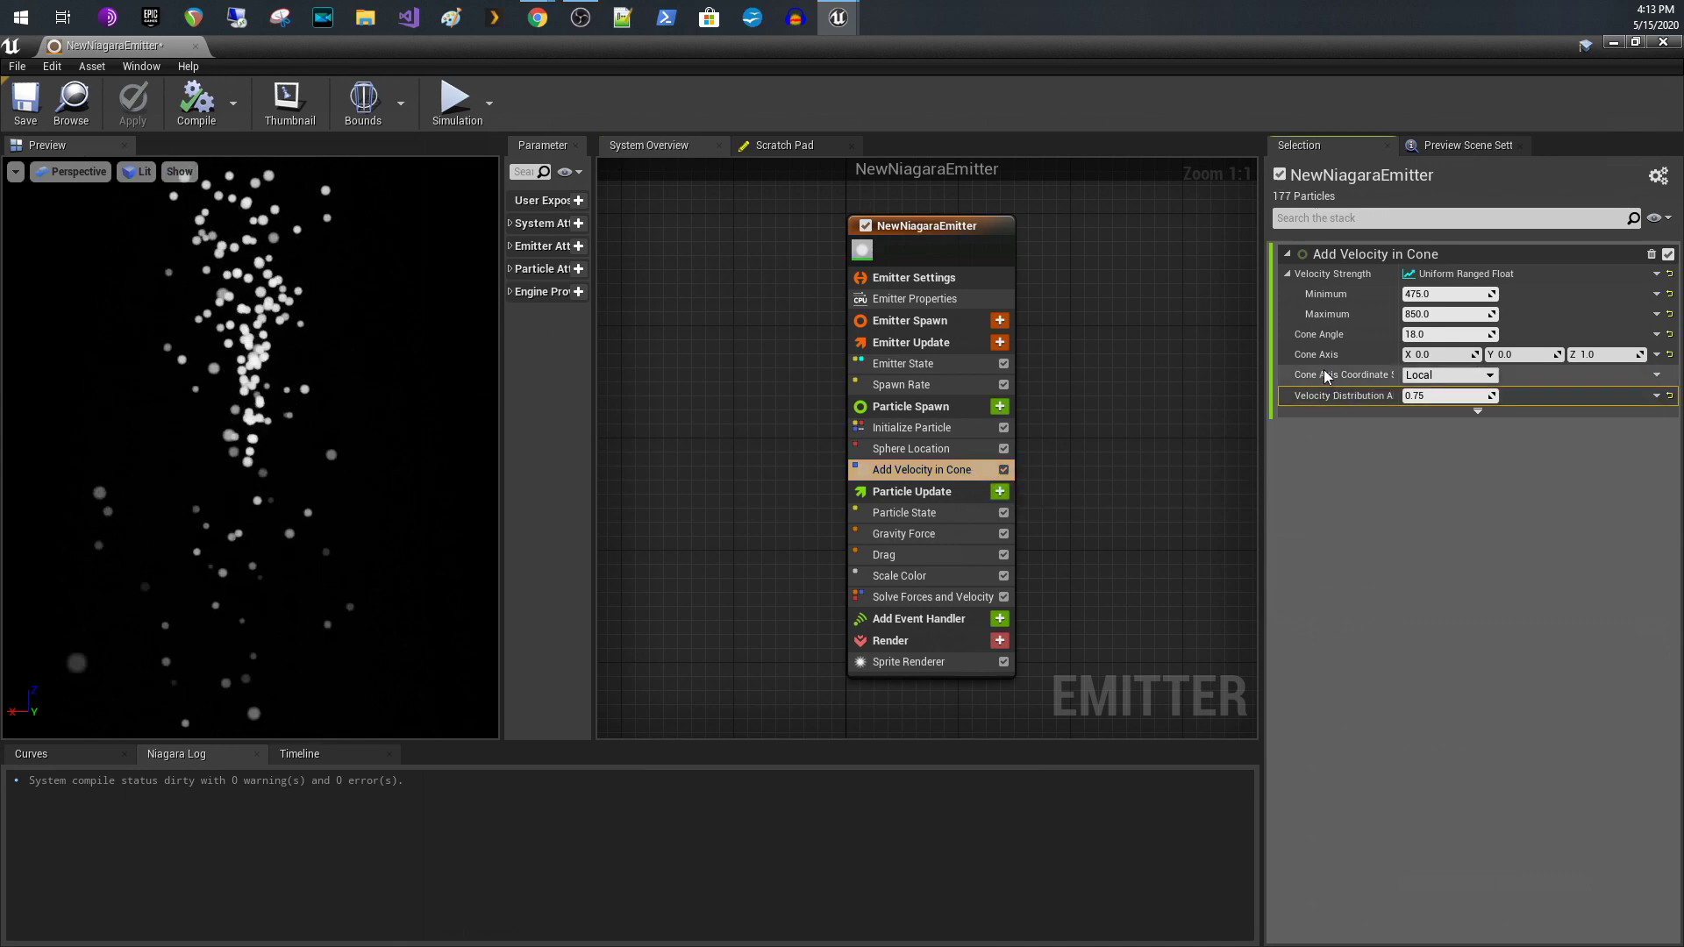
{"action": "left_click", "coordinate": [1653, 255]}
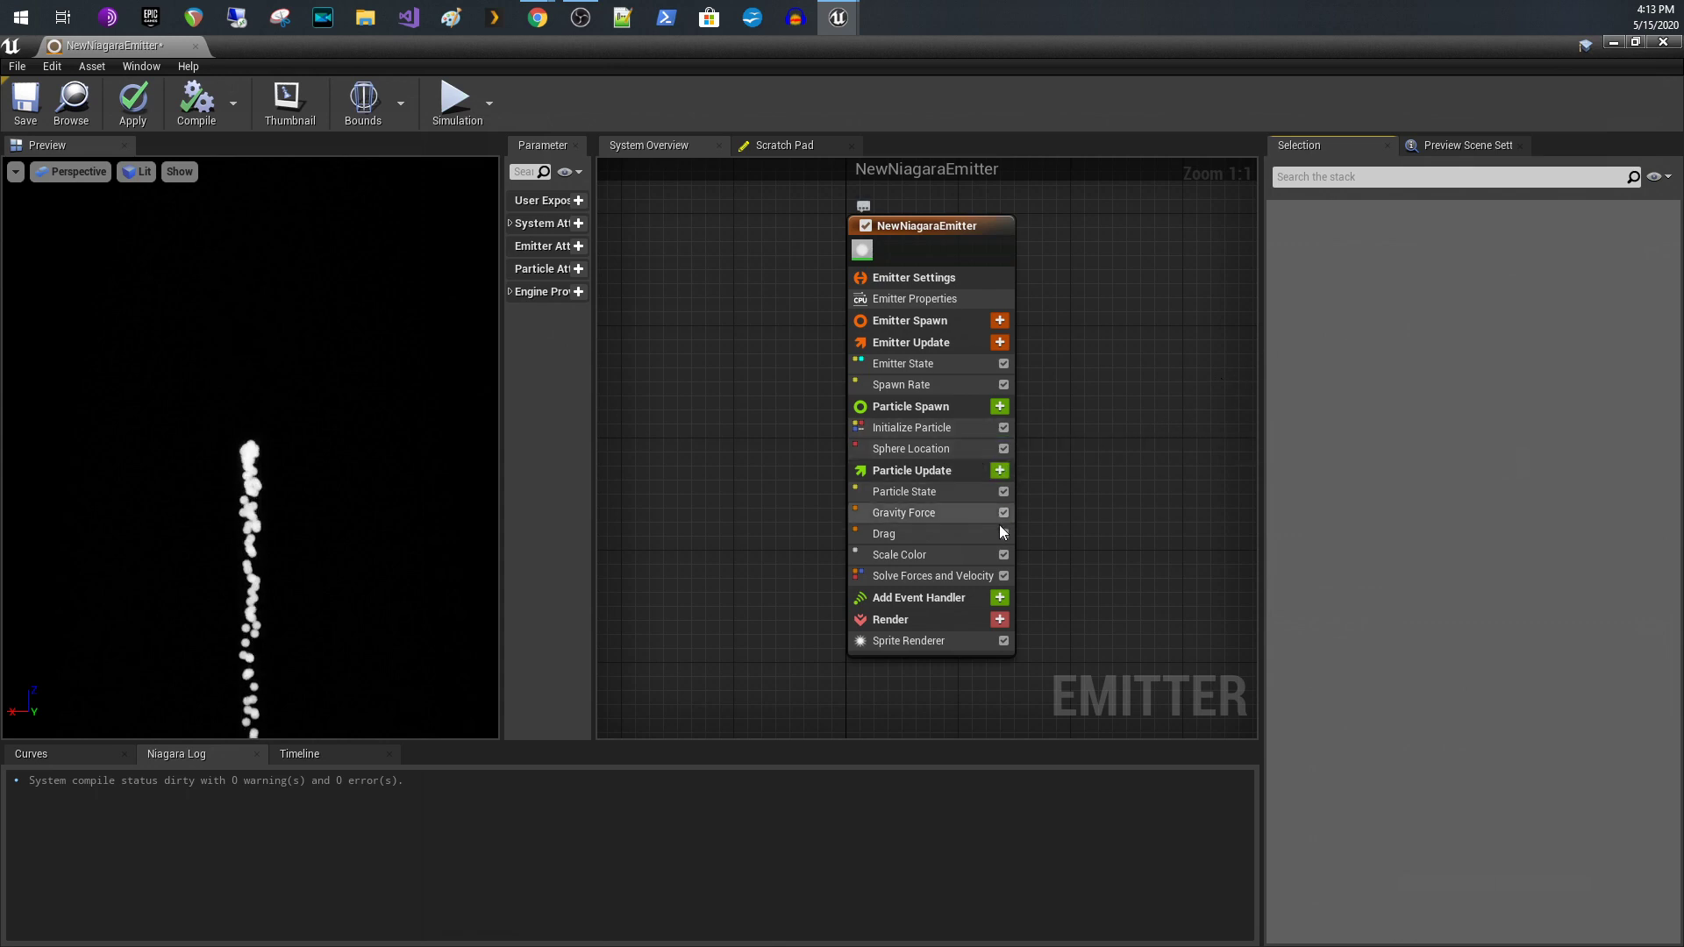
{"action": "left_click", "coordinate": [944, 511]}
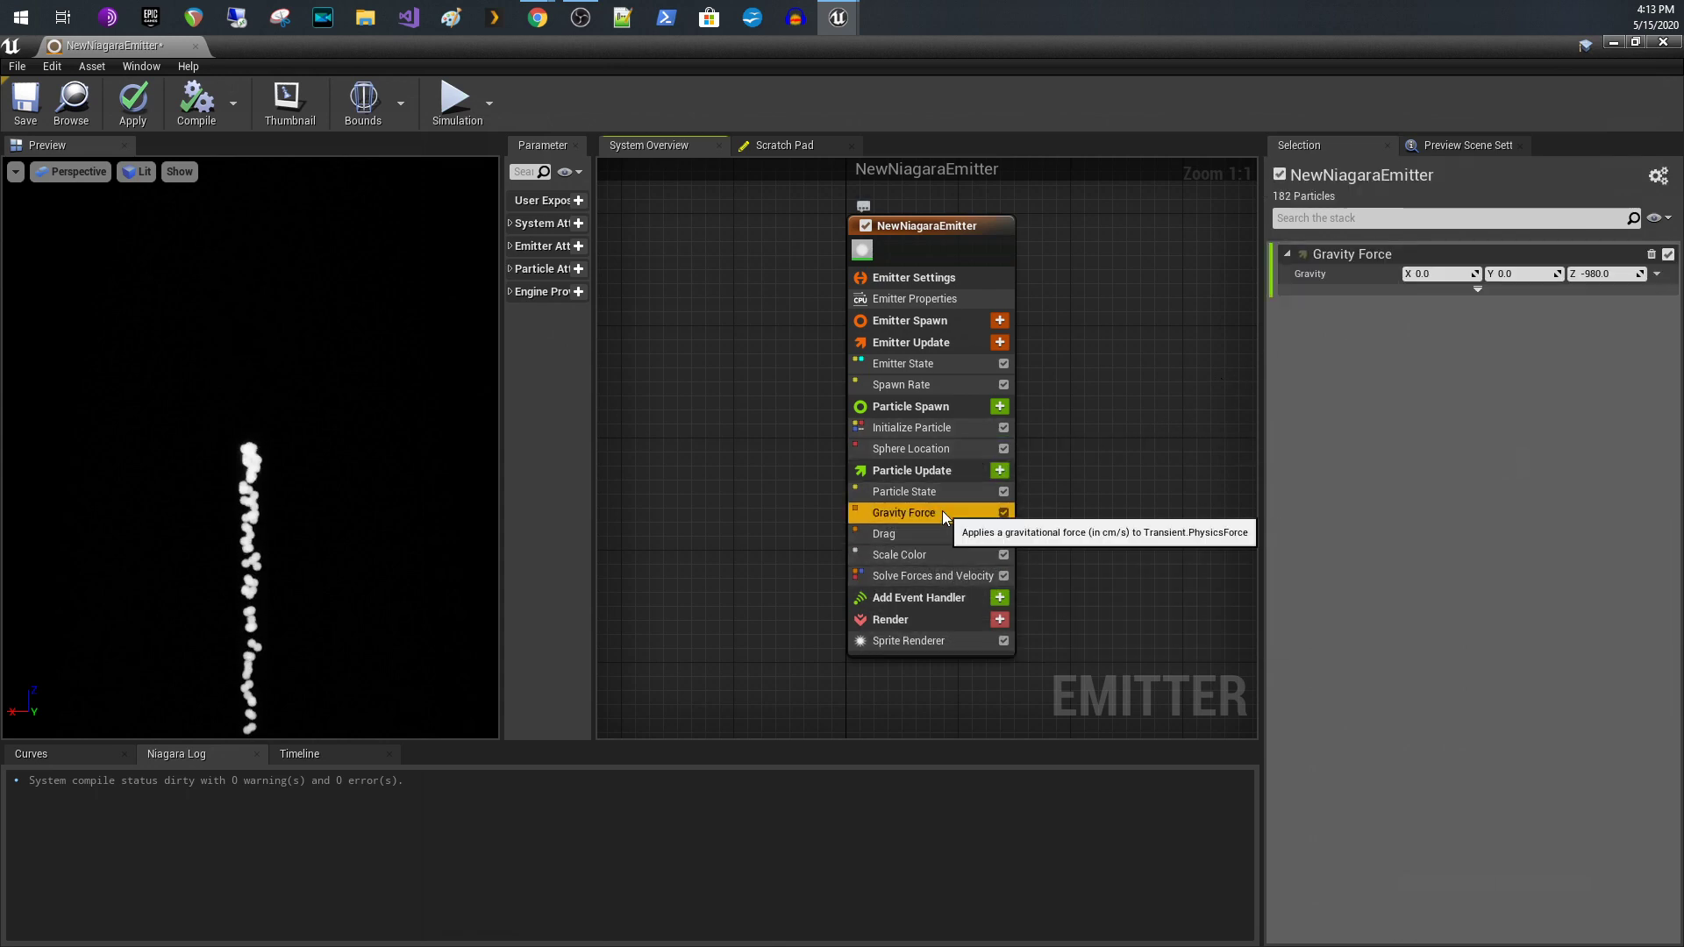
{"action": "left_click_drag", "start_coordinate": [1618, 273], "coordinate": [1589, 273]}
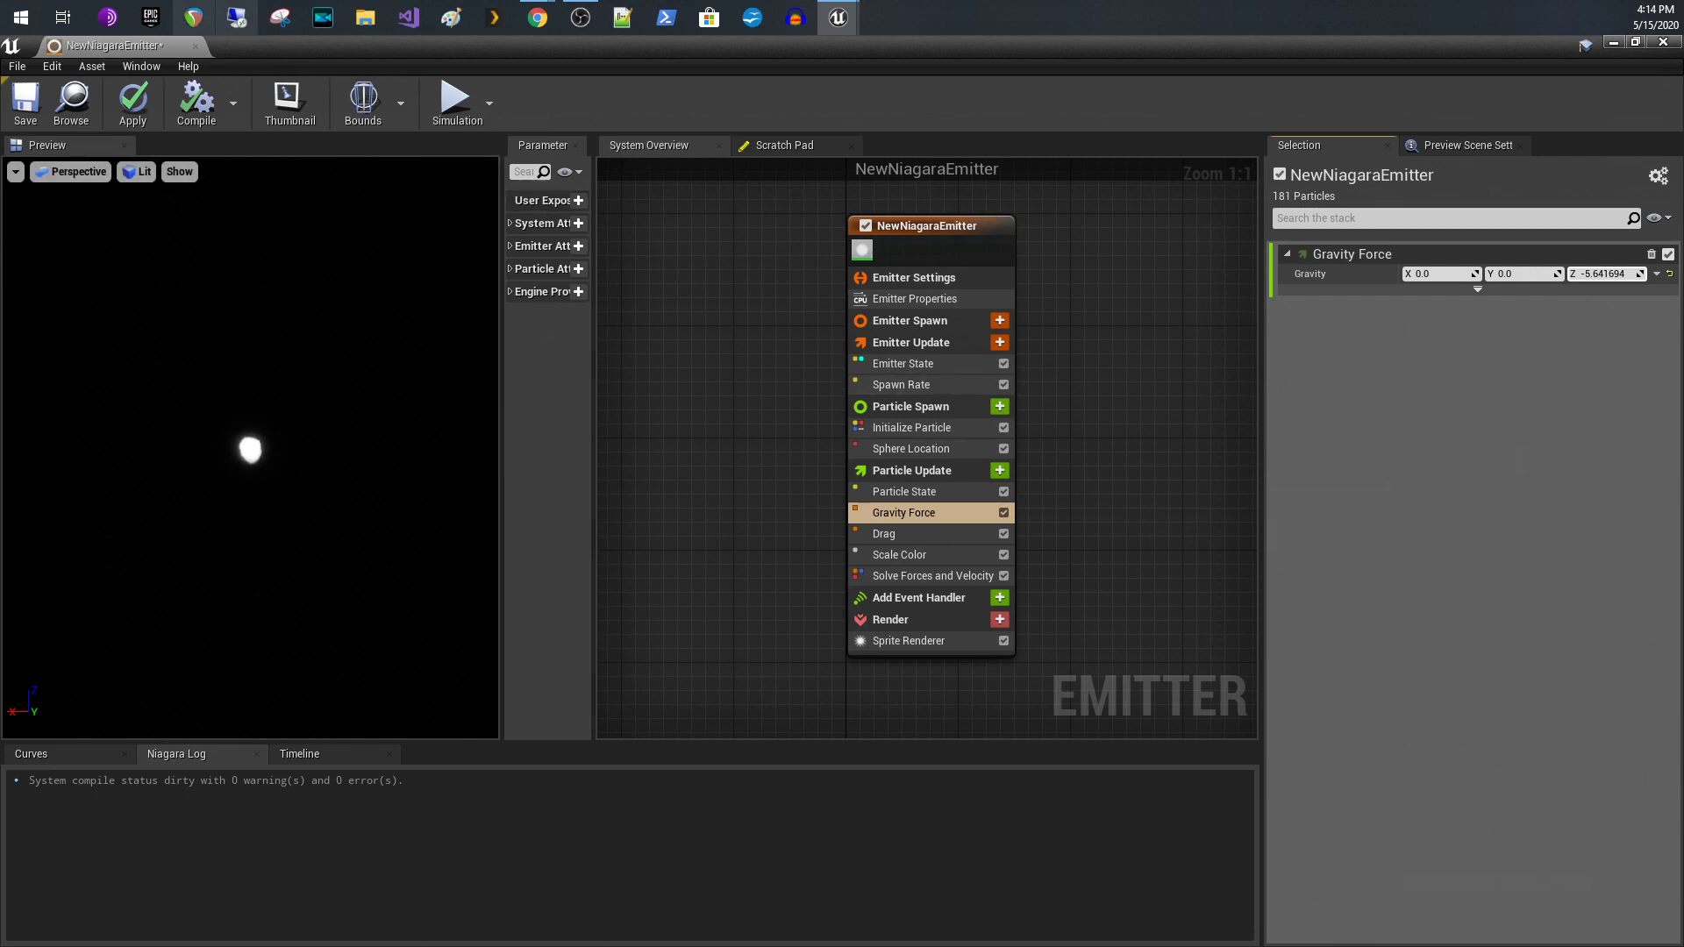
Create a Niagara Module Script with the default name in the gv folder and open it for editing
{"action": "left_click_drag", "start_coordinate": [178, 54], "coordinate": [382, 50]}
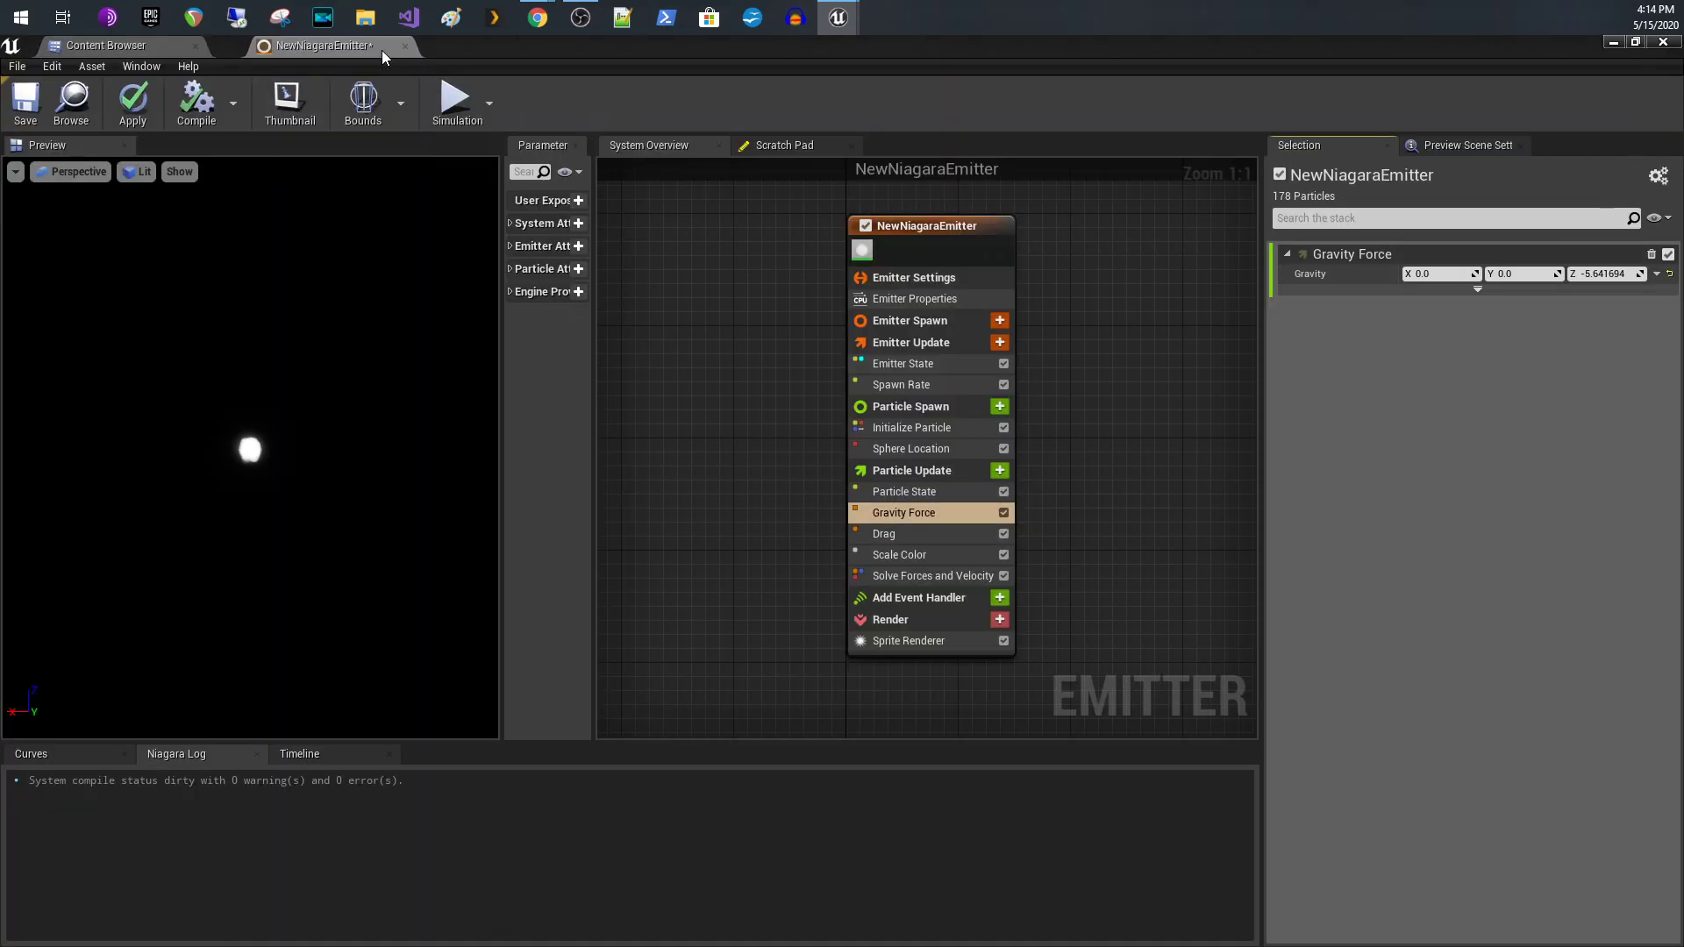
{"action": "left_click", "coordinate": [176, 44]}
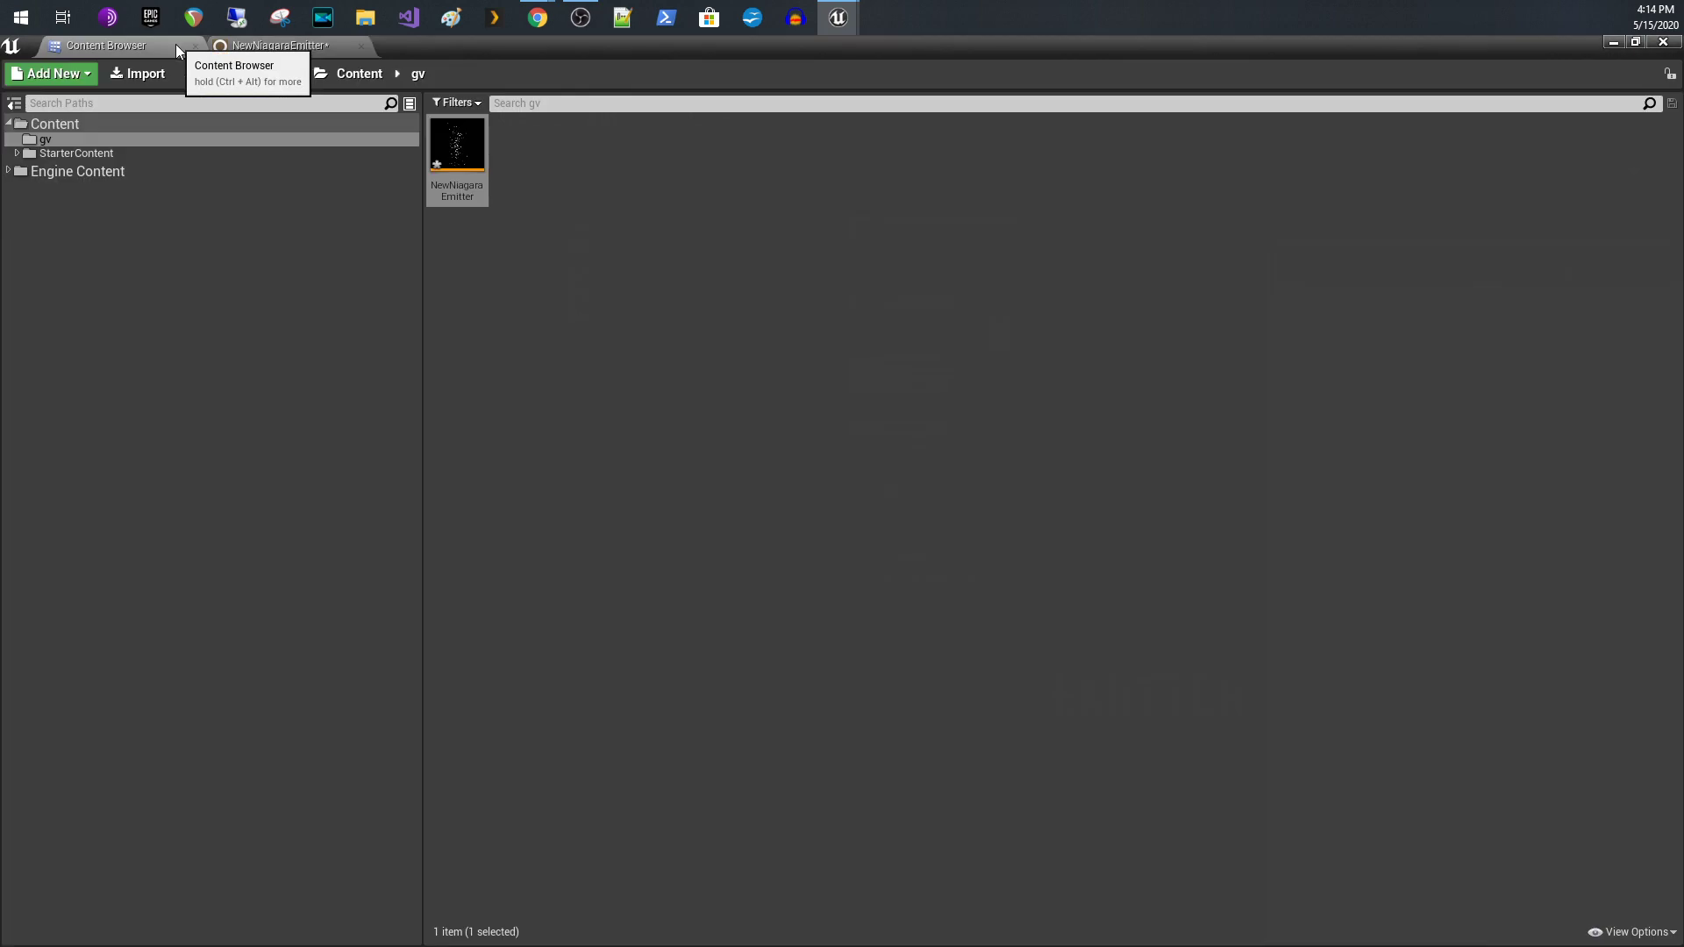
{"action": "right_click", "coordinate": [759, 423]}
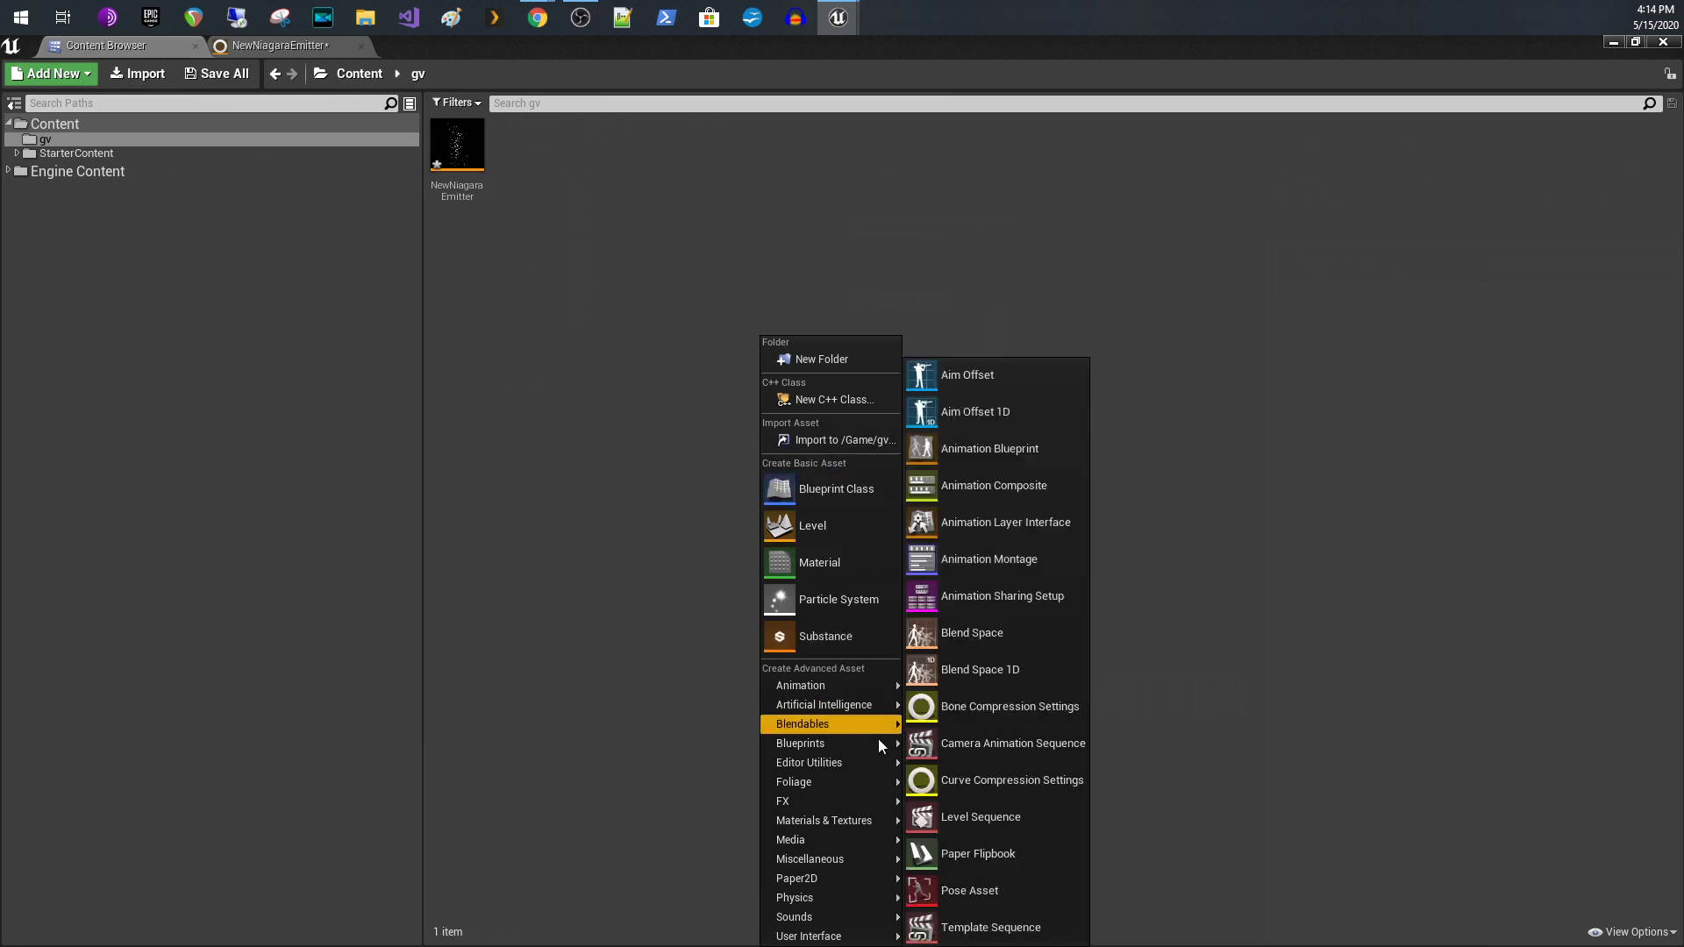
{"action": "mouse_move", "coordinate": [839, 788]}
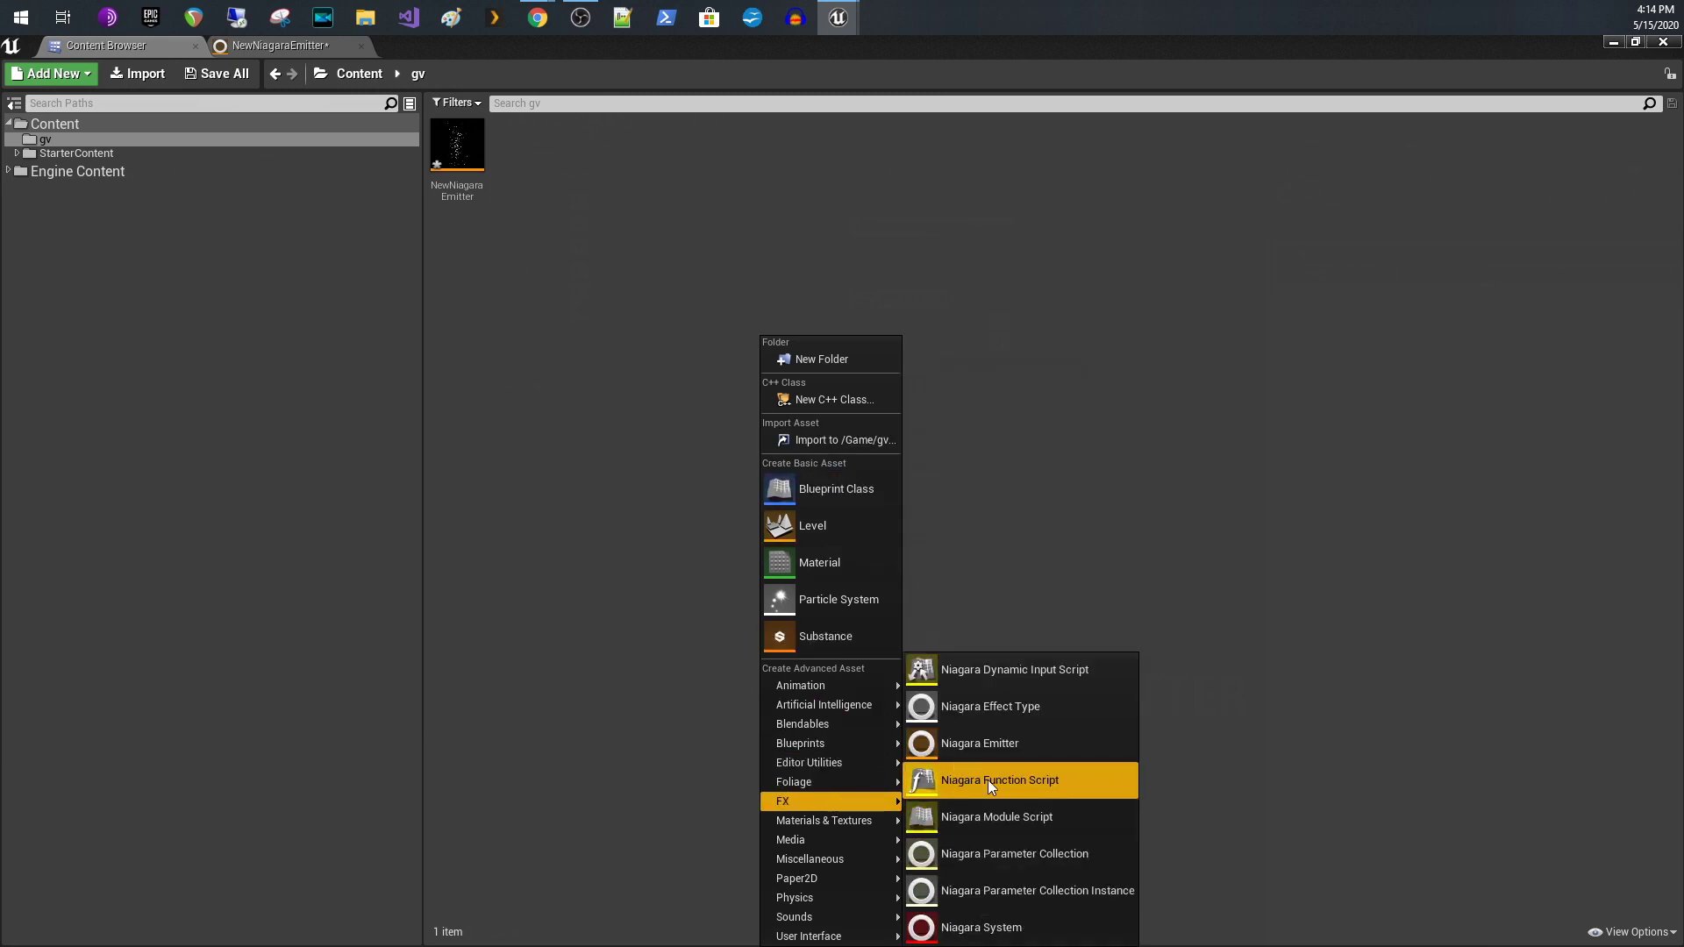
{"action": "left_click", "coordinate": [1018, 825]}
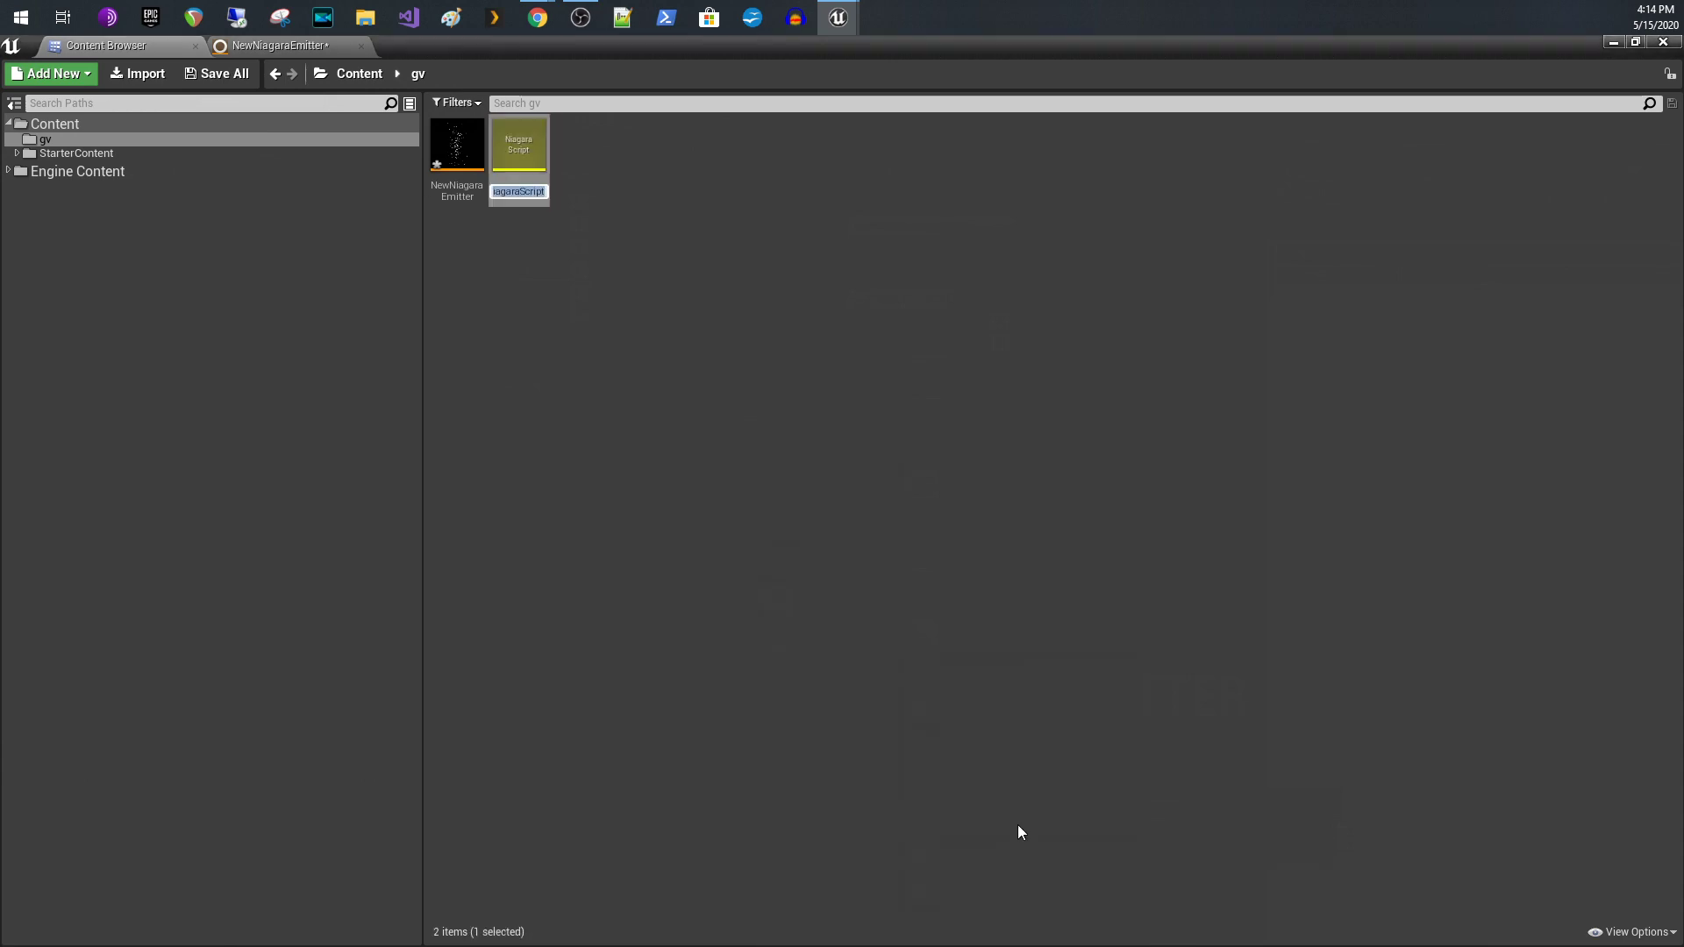
{"action": "key", "text": "Return"}
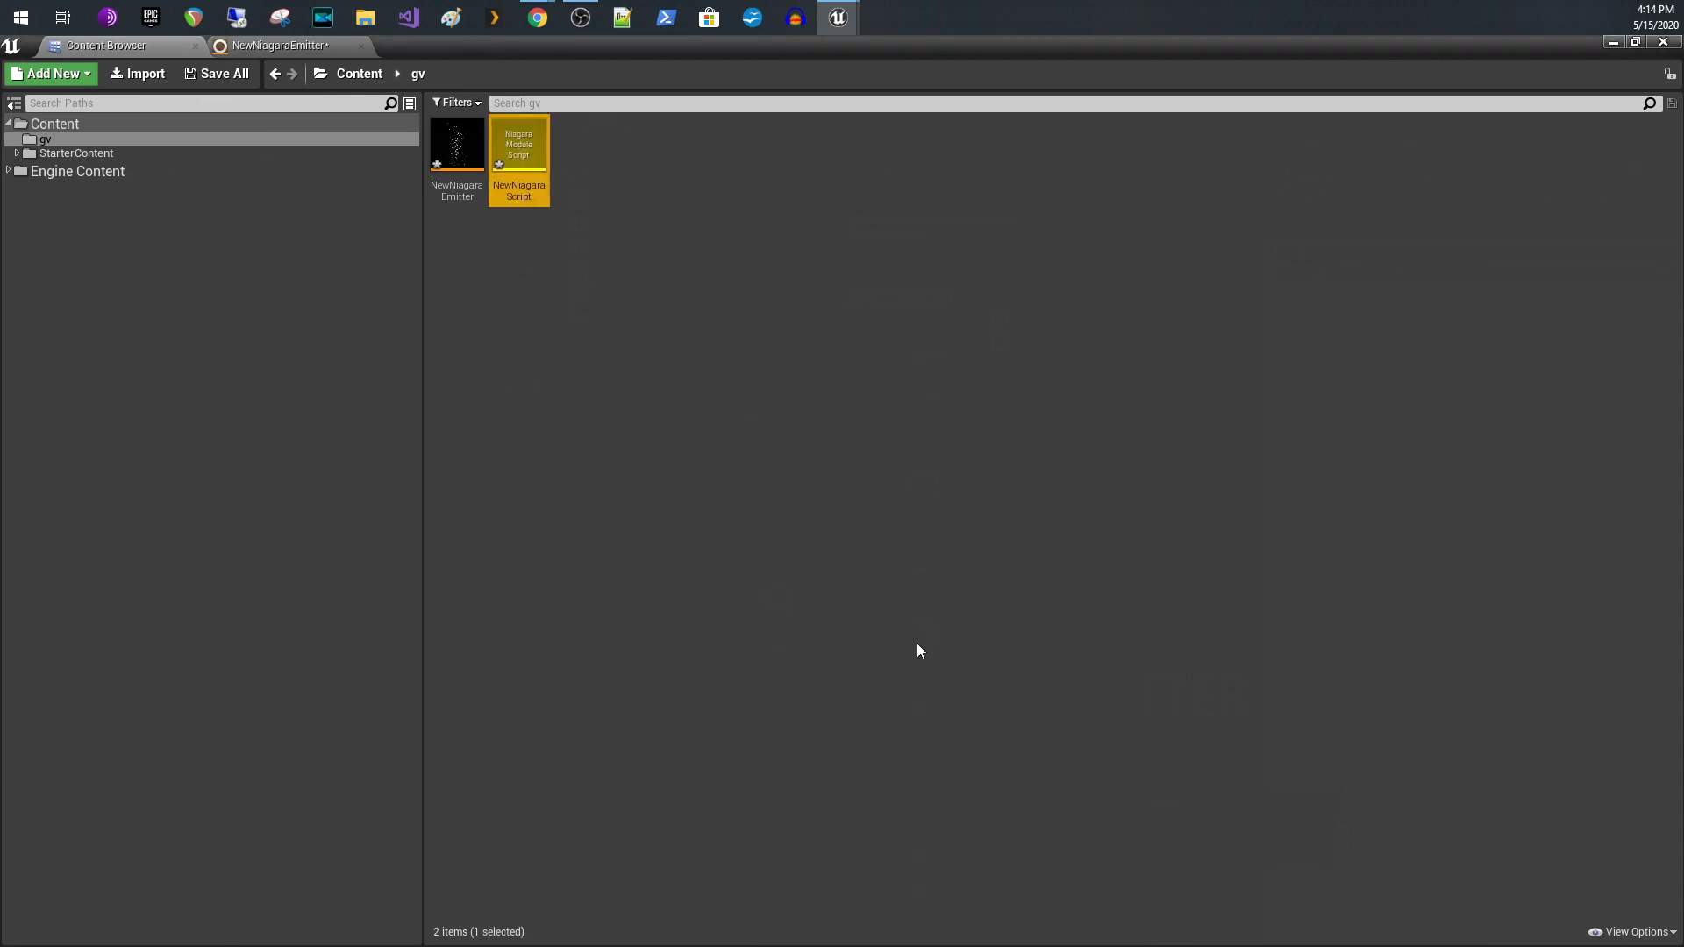
{"action": "double_click", "coordinate": [521, 154]}
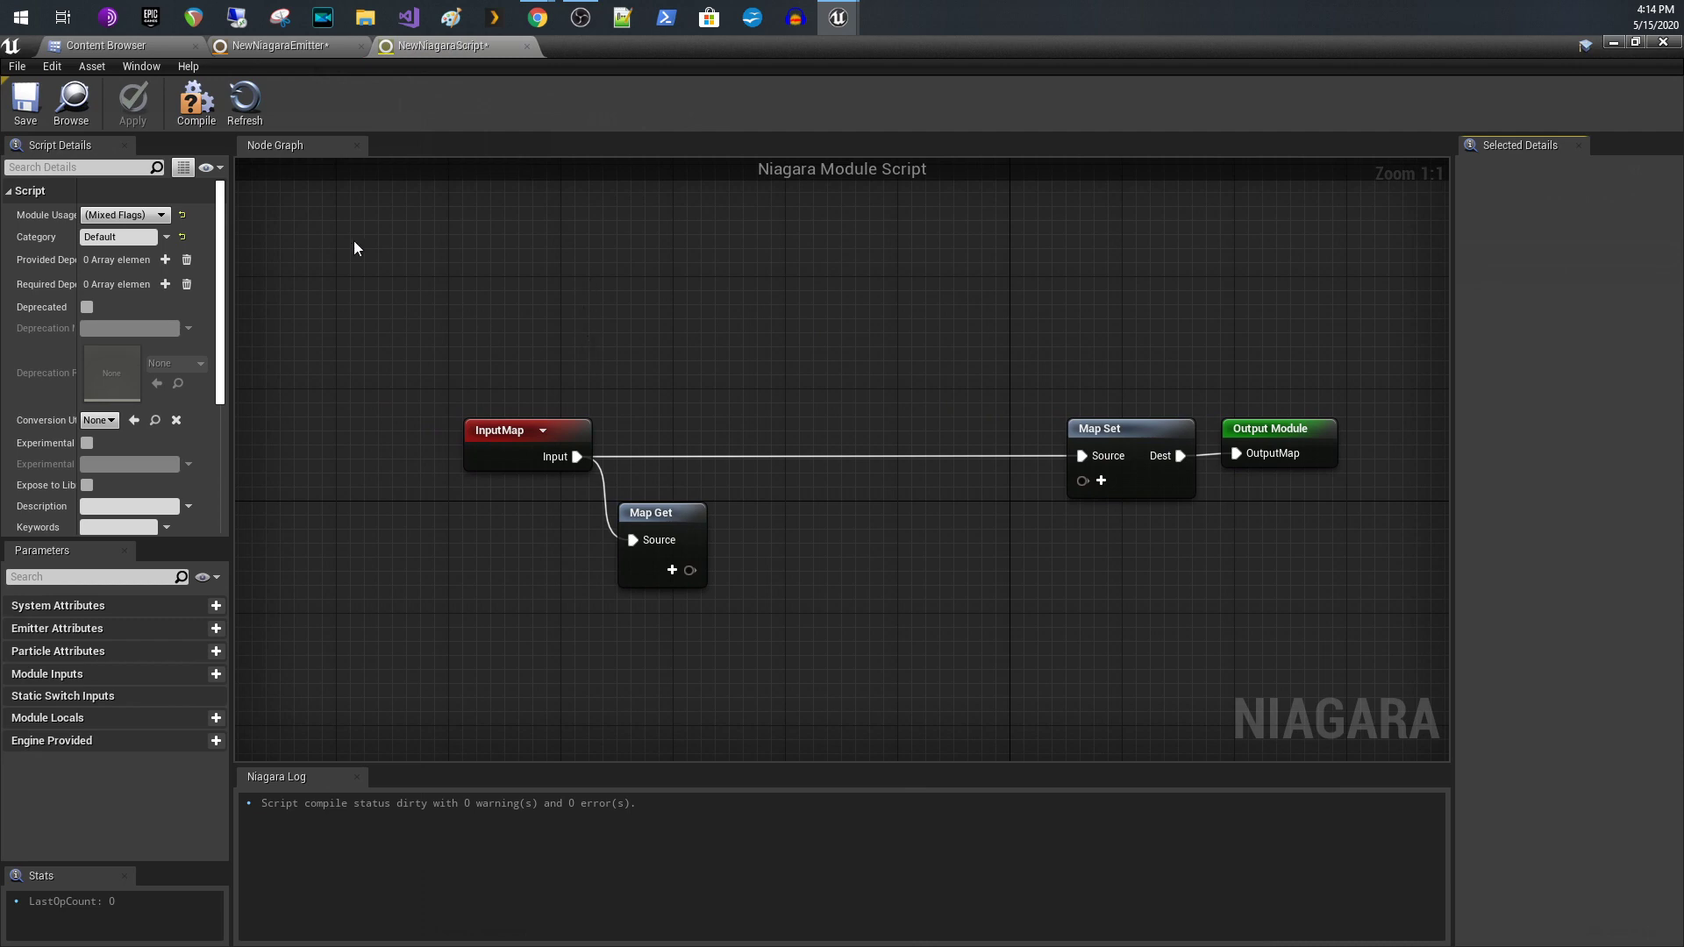
Disable the Particle Update, Particle Event and Particle Simulation Stage usages of the module script, and expose it to the library
{"action": "left_click", "coordinate": [145, 216]}
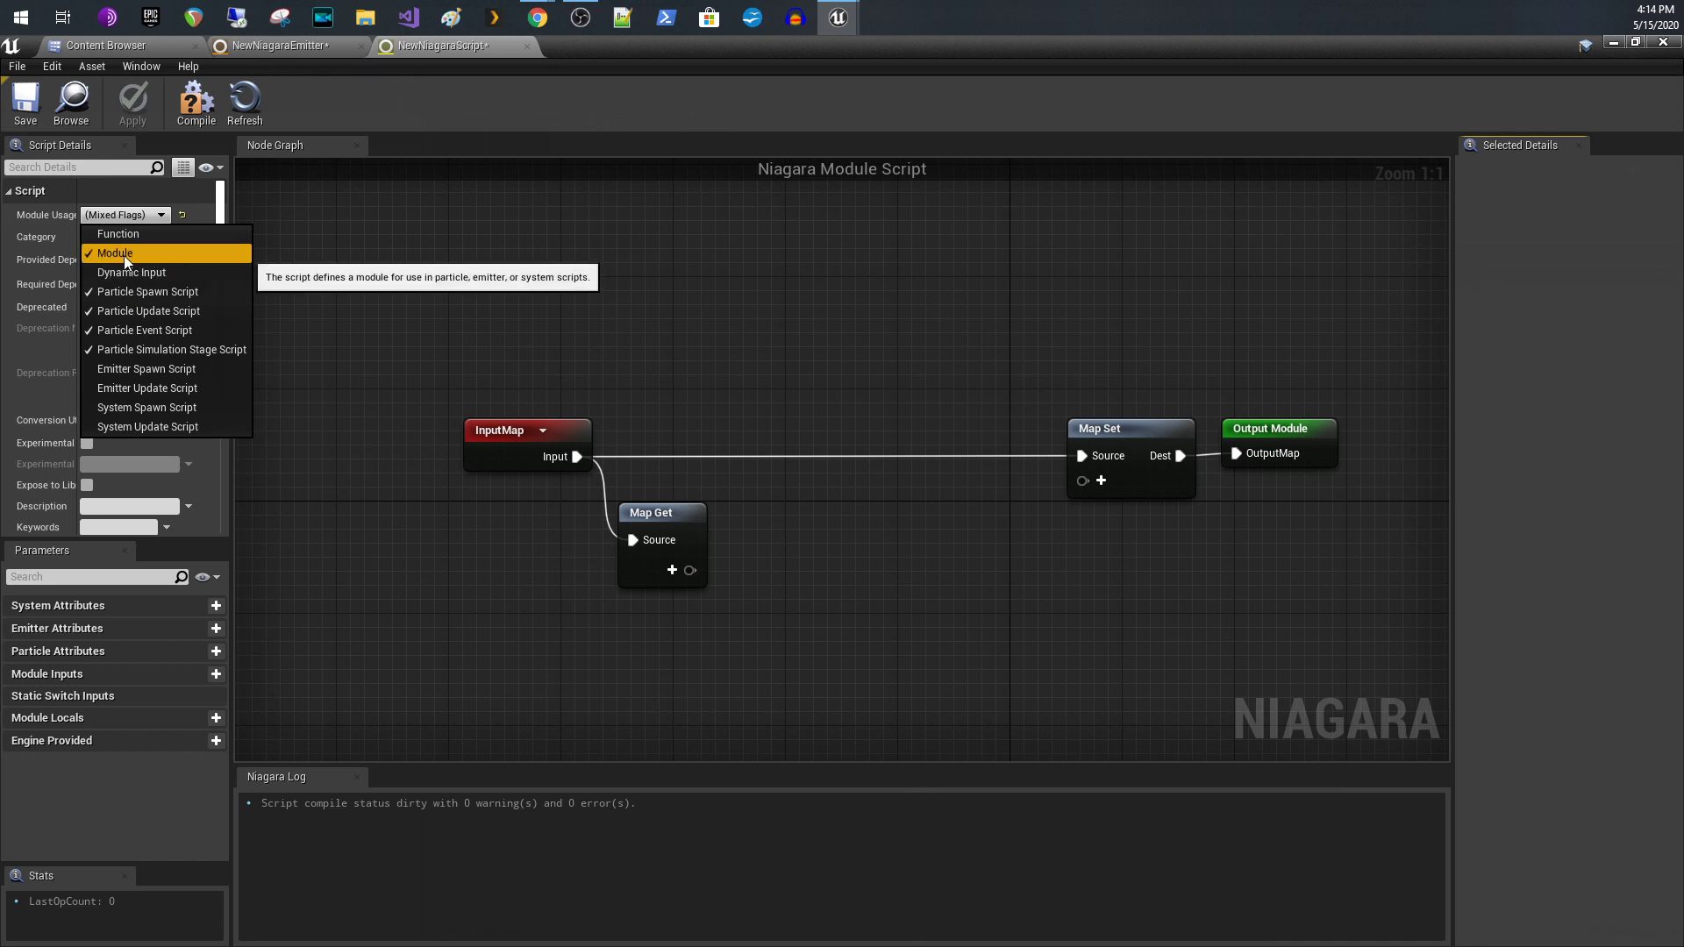
{"action": "left_click", "coordinate": [104, 309]}
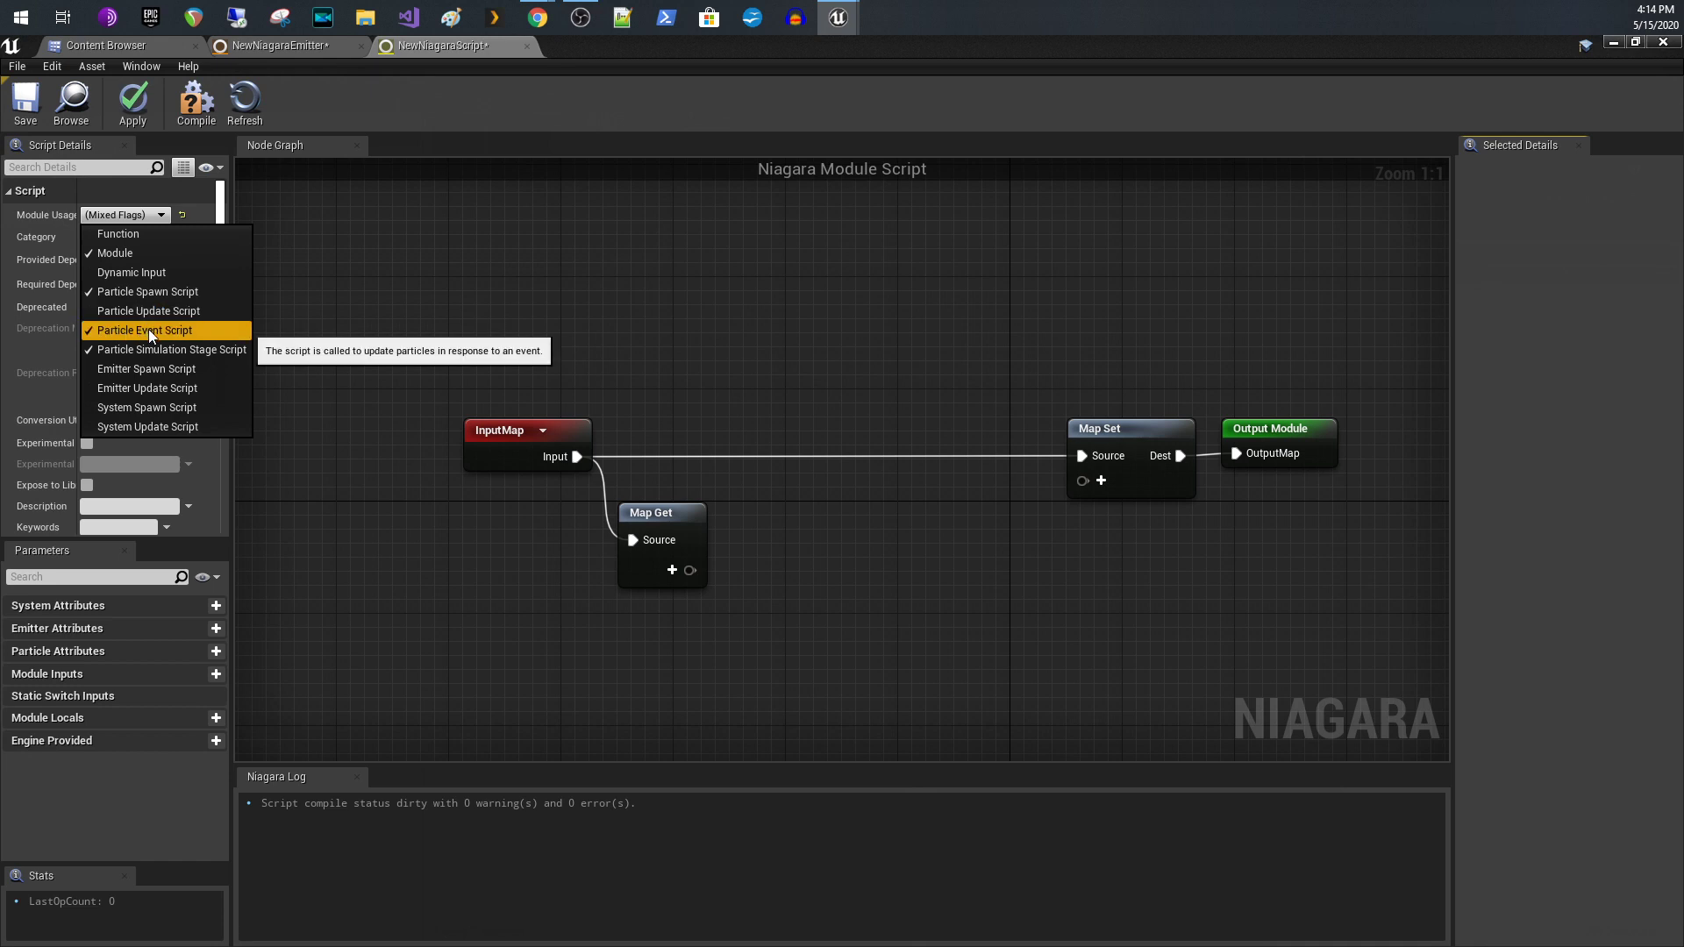
{"action": "left_click", "coordinate": [149, 329]}
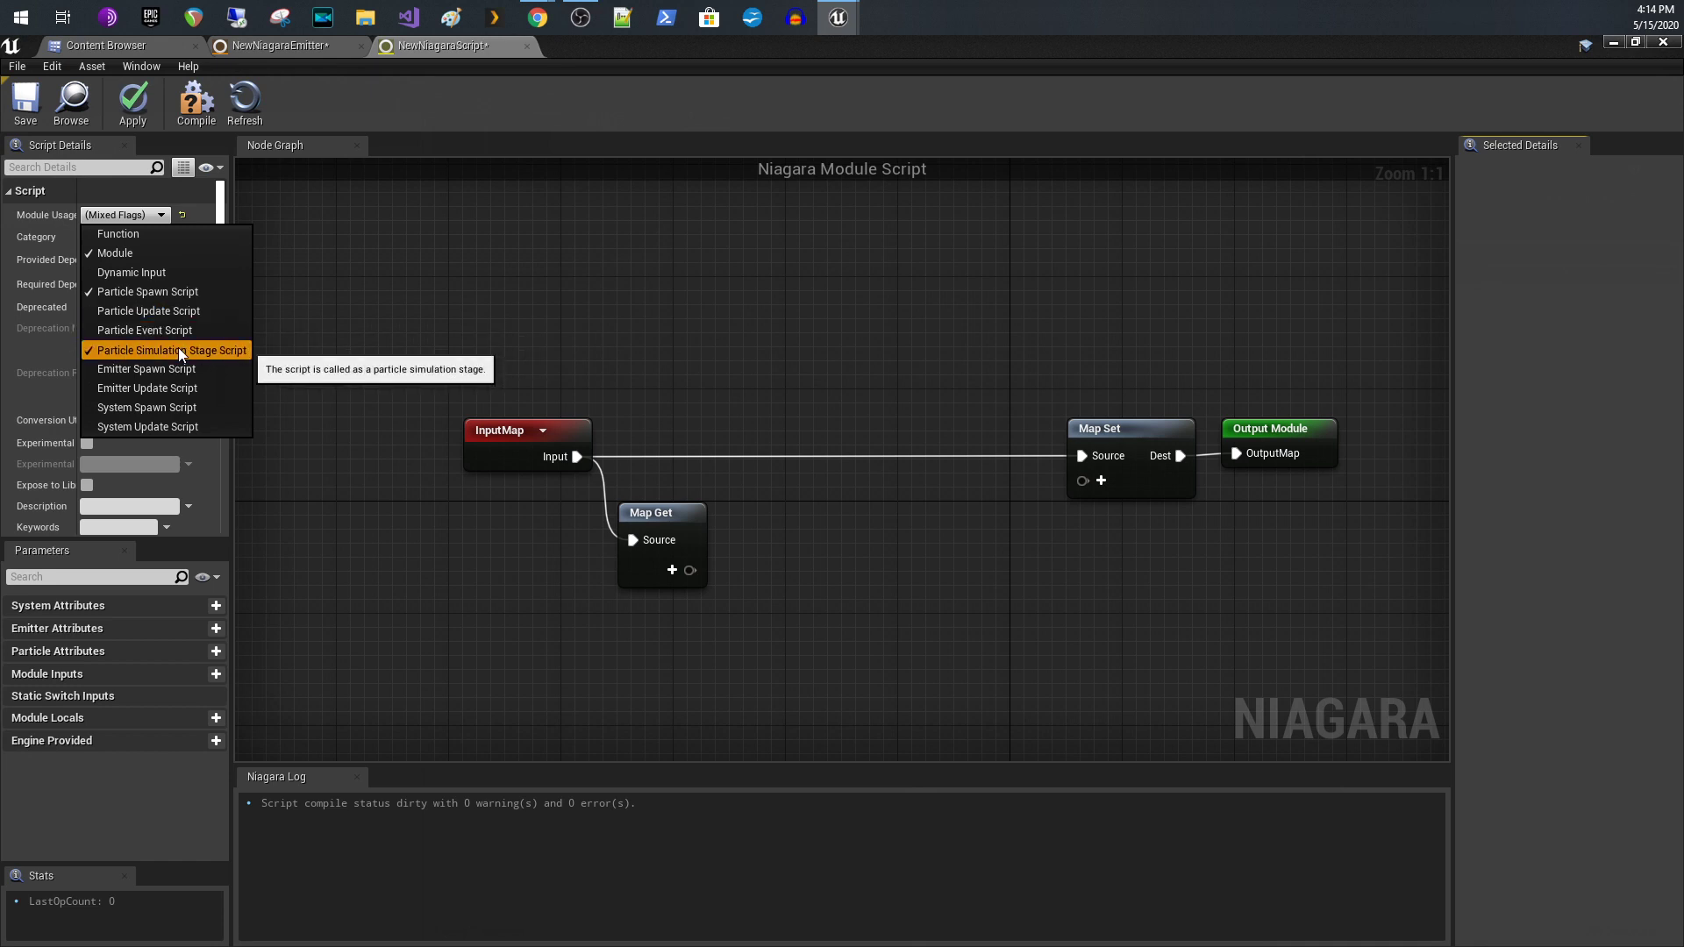
{"action": "left_click", "coordinate": [177, 350]}
{"action": "left_click", "coordinate": [325, 326]}
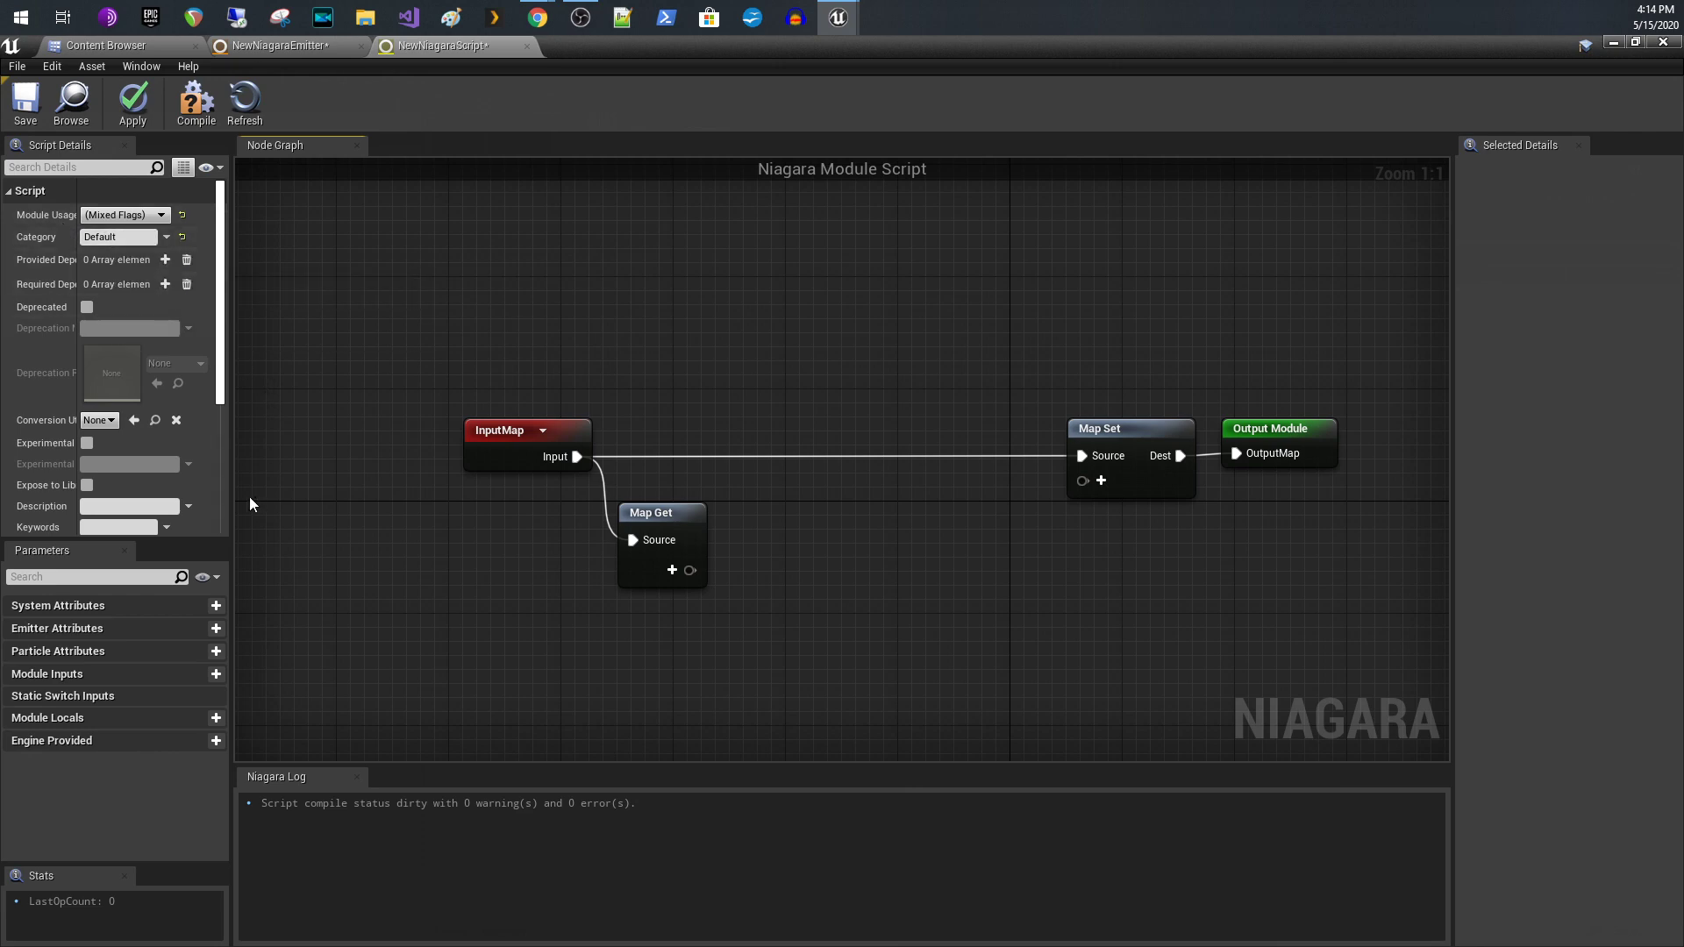
{"action": "left_click", "coordinate": [87, 486]}
{"action": "right_click_drag", "start_coordinate": [768, 551], "coordinate": [645, 456]}
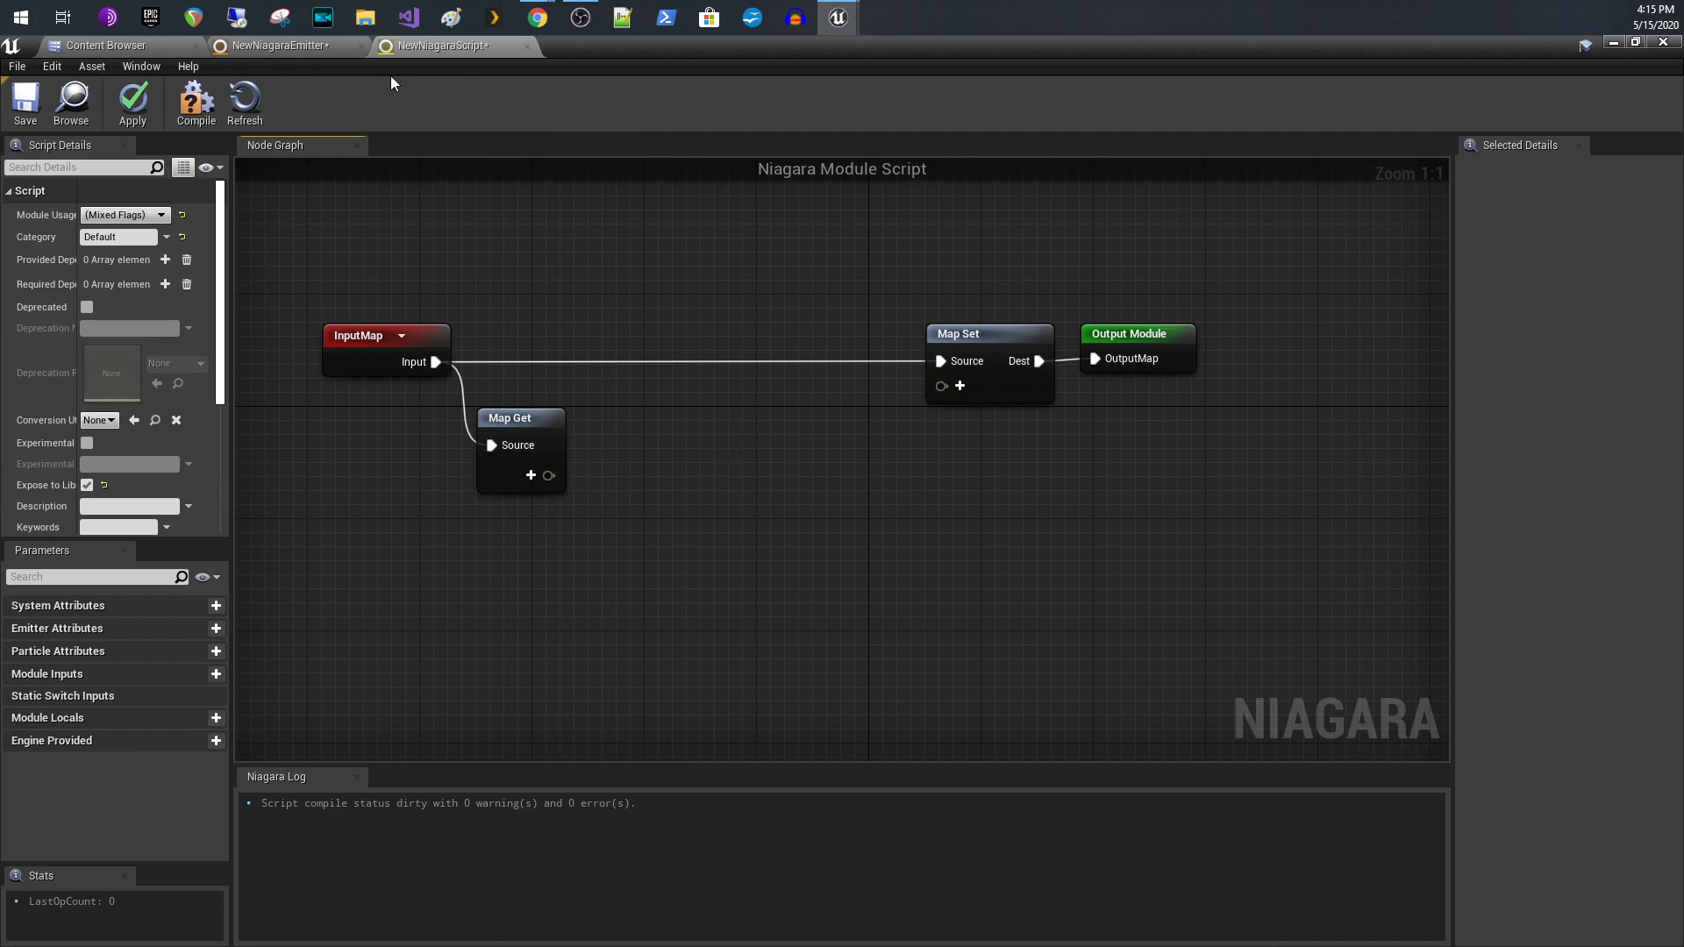
Widen the parameter list in the emitter editor and return to the module script
{"action": "left_click", "coordinate": [340, 46]}
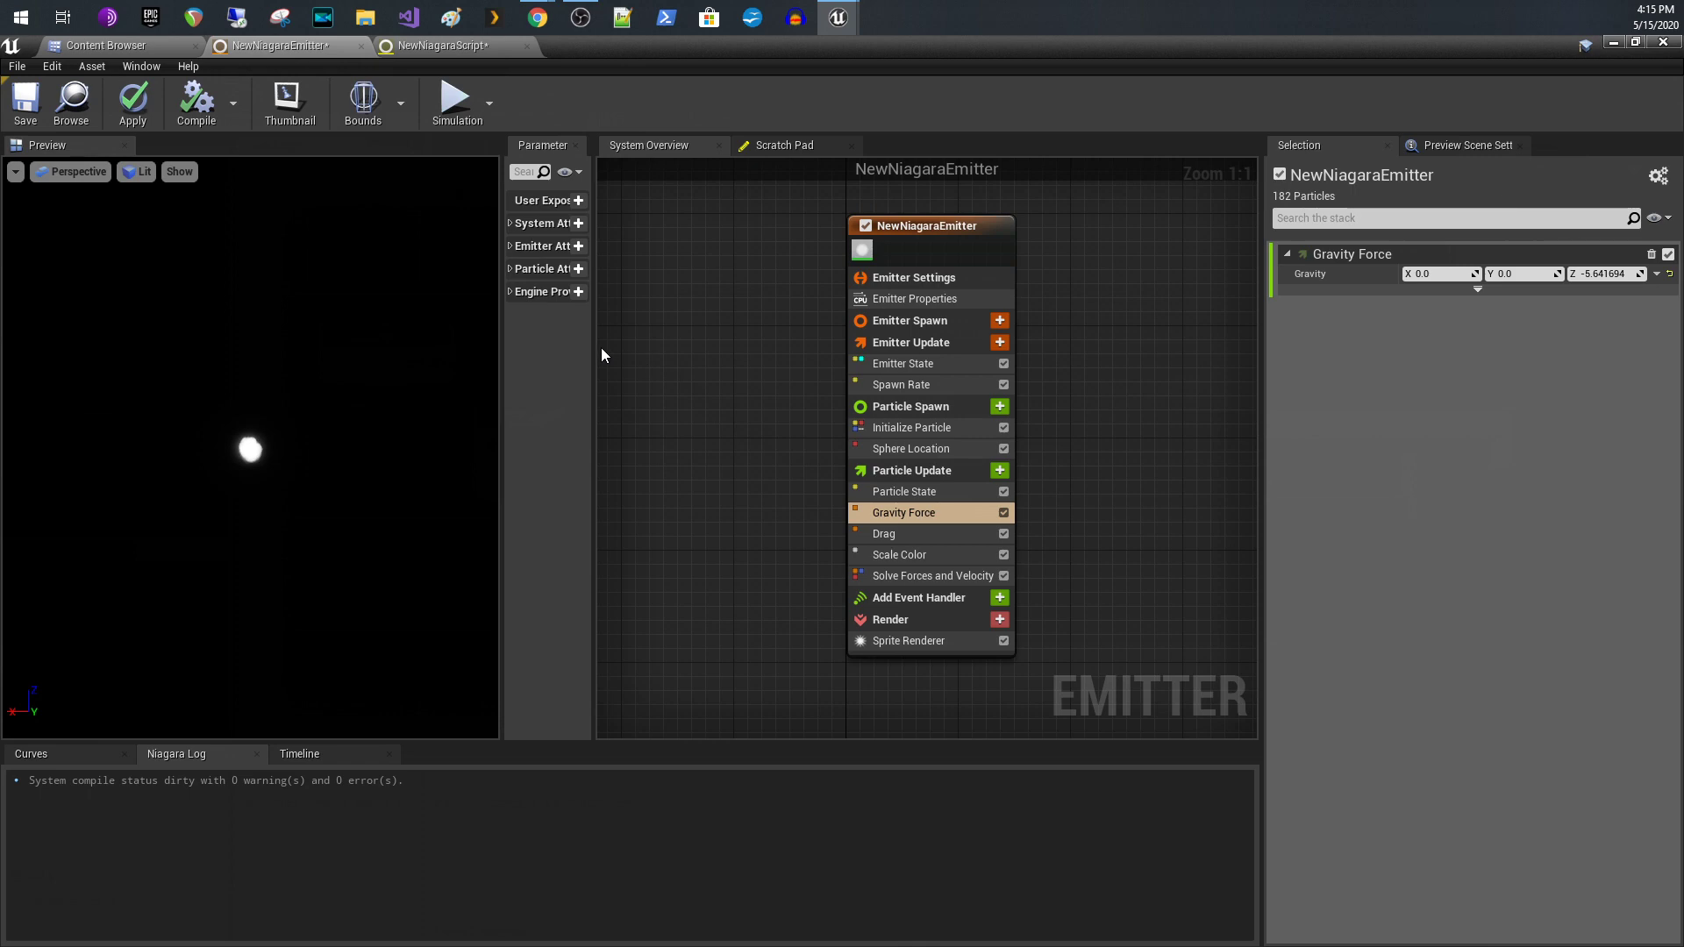
{"action": "left_click_drag", "start_coordinate": [592, 355], "coordinate": [683, 352]}
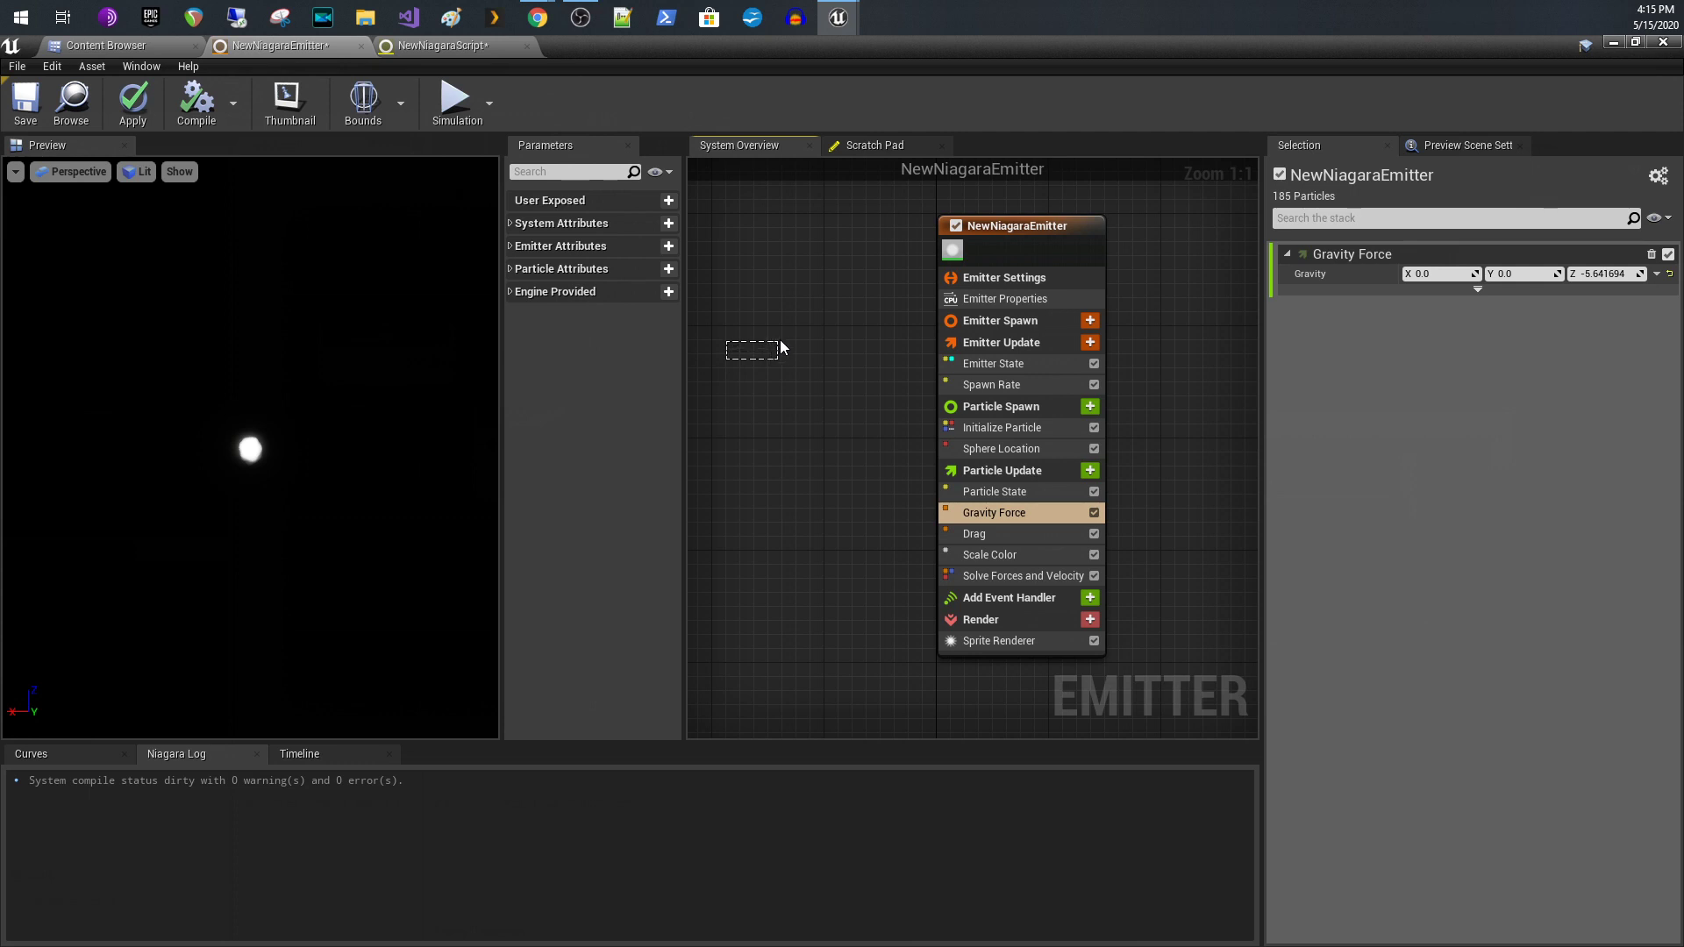
{"action": "left_click", "coordinate": [474, 47]}
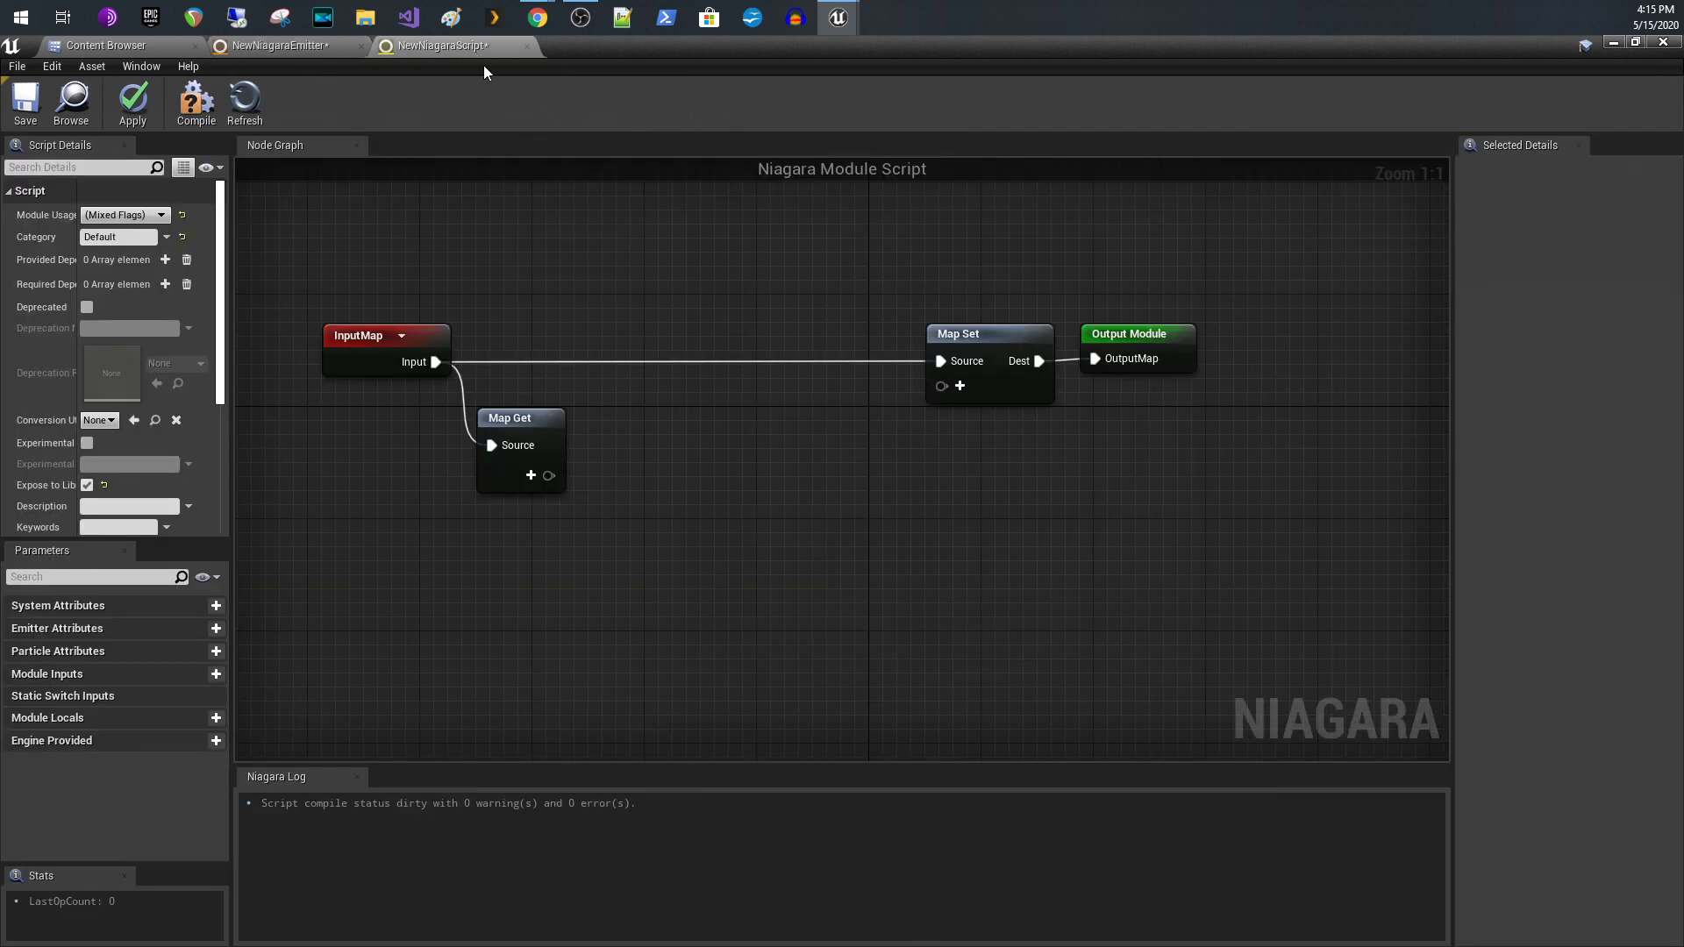
{"action": "left_click", "coordinate": [530, 476]}
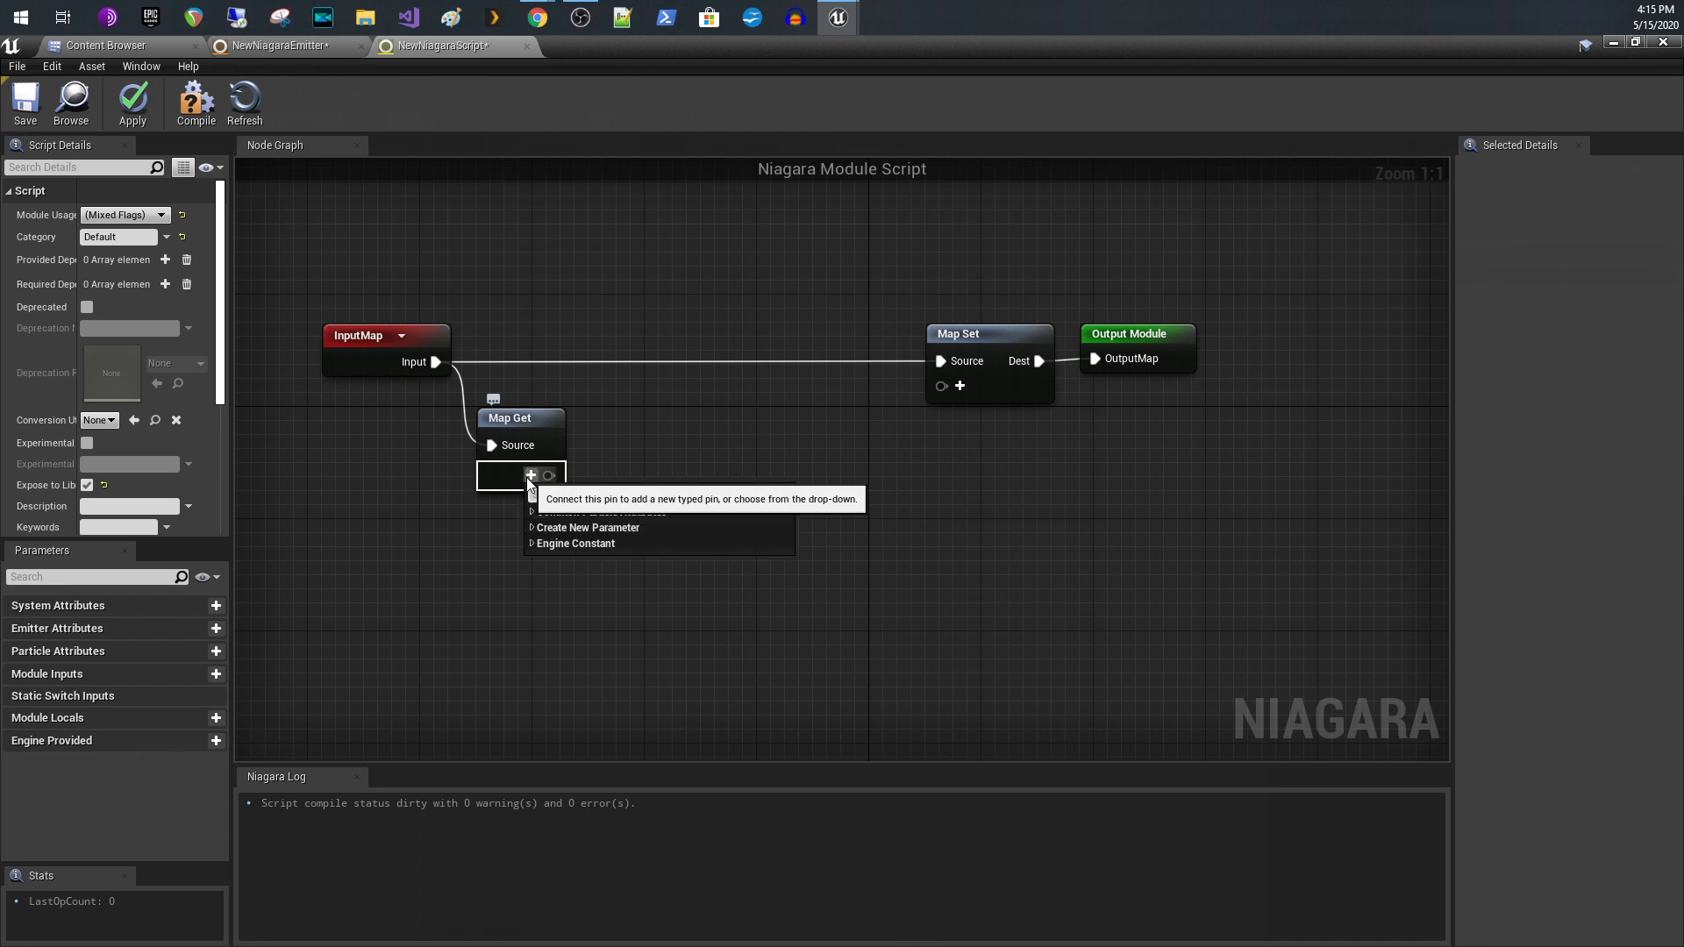
{"action": "left_click", "coordinate": [532, 528]}
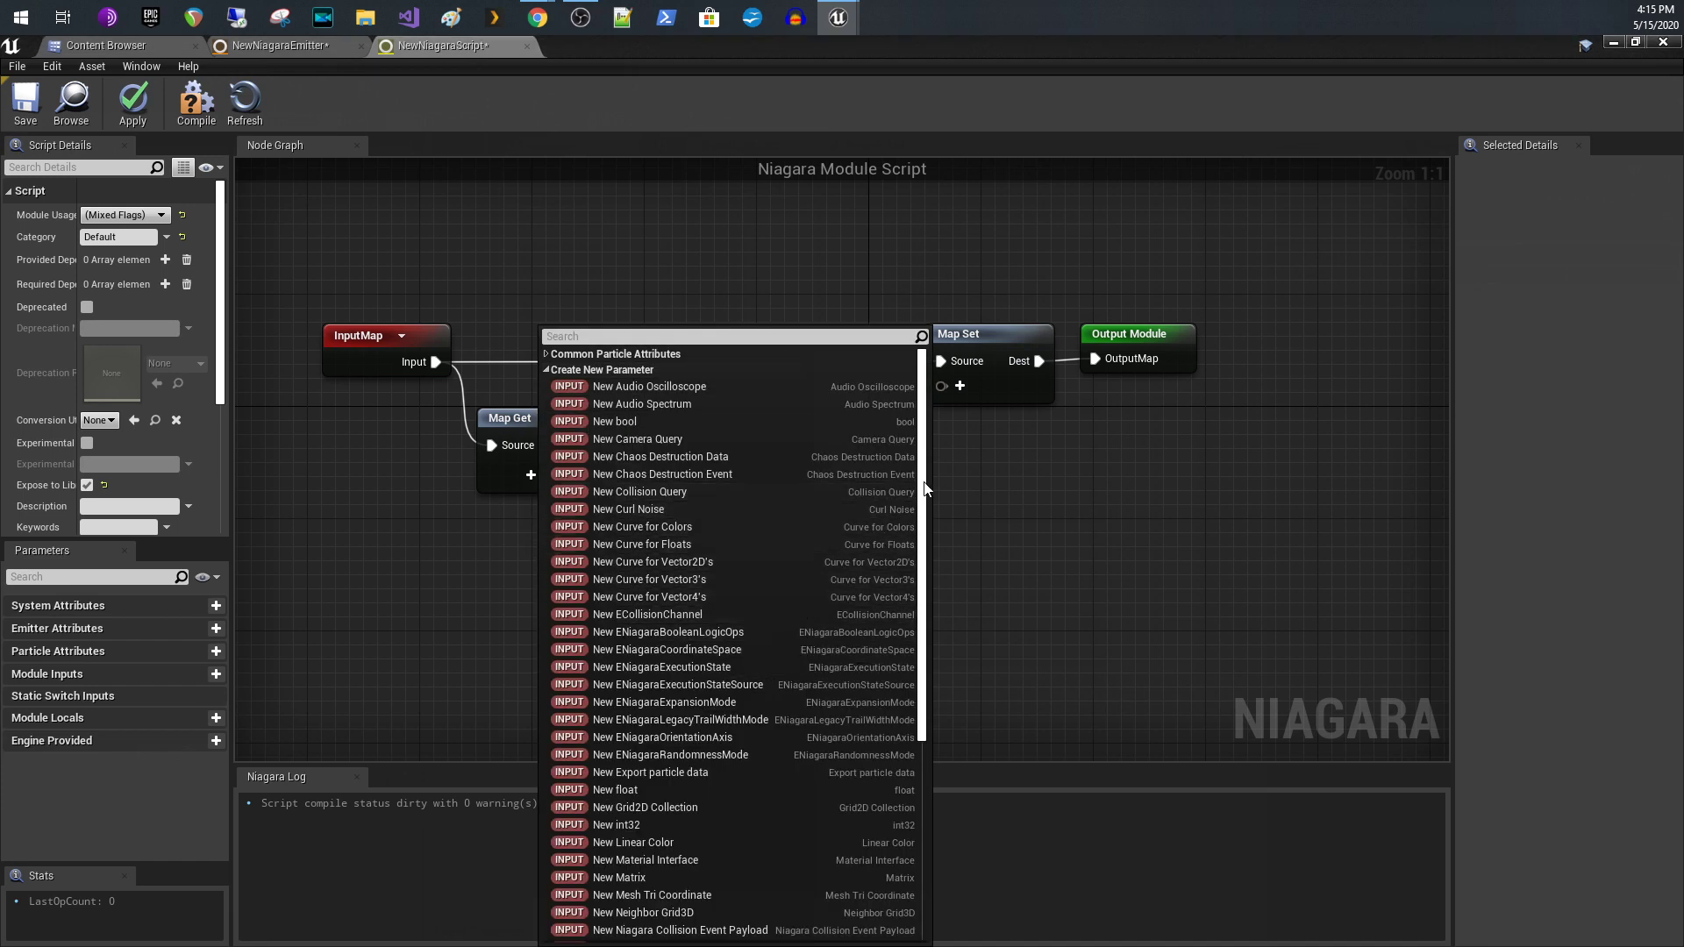
{"action": "scroll", "coordinate": [903, 560], "scroll_direction": "down", "scroll_amount": 5}
{"action": "scroll", "coordinate": [906, 655], "scroll_direction": "down", "scroll_amount": 3}
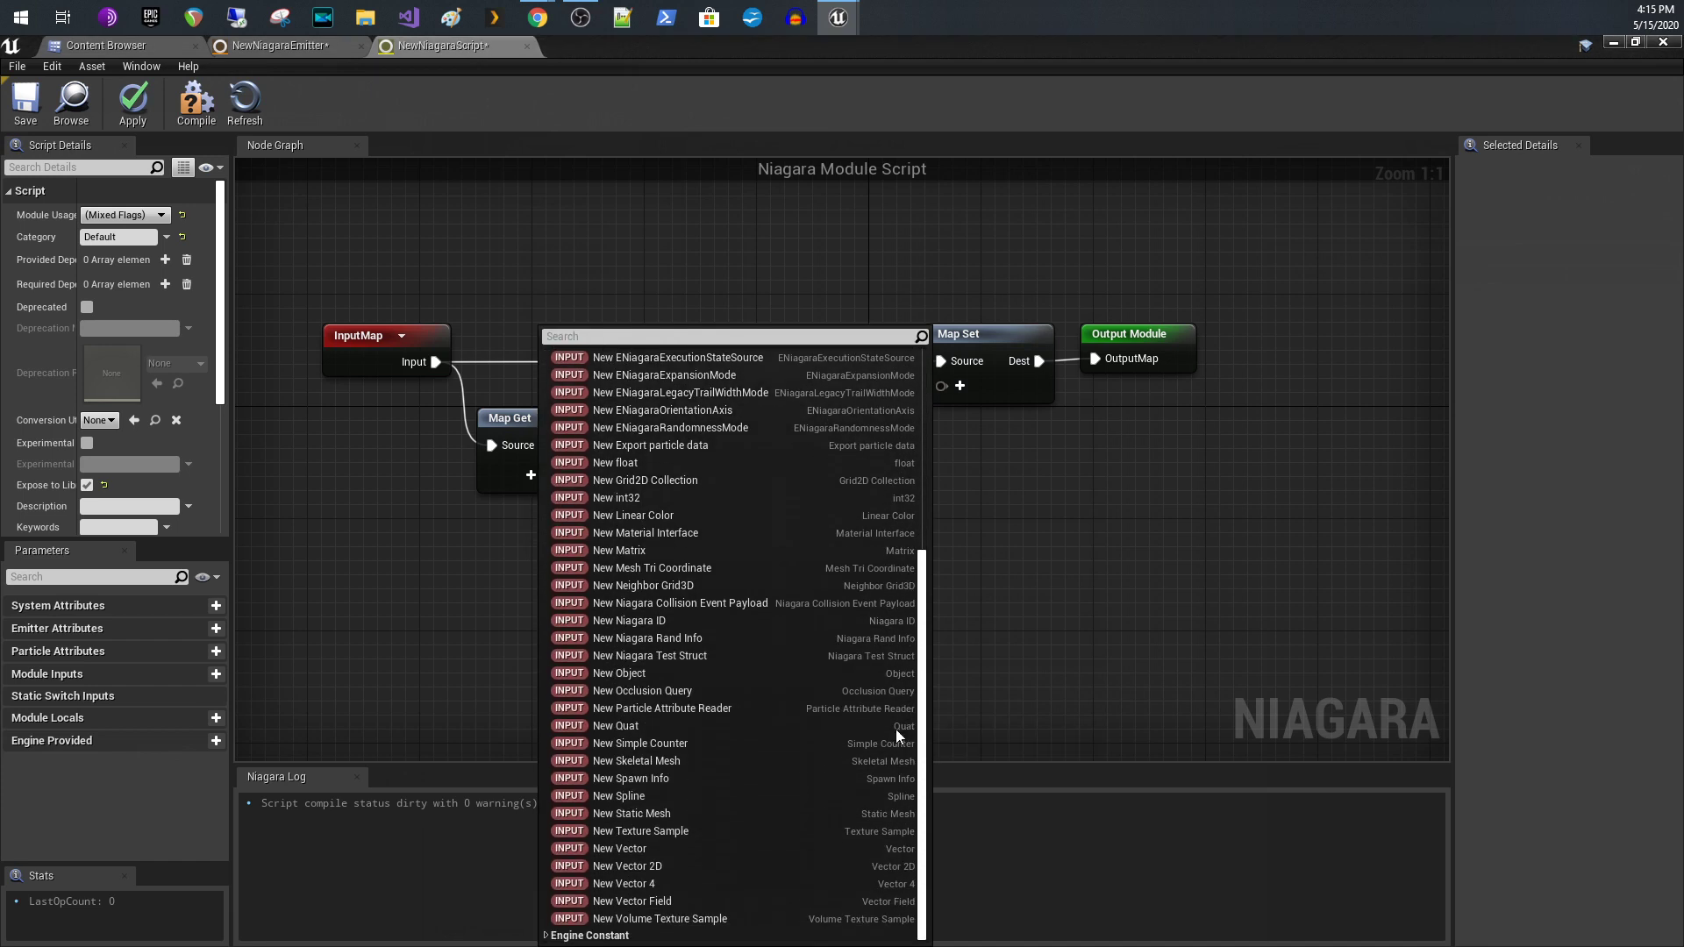
{"action": "left_click", "coordinate": [839, 764]}
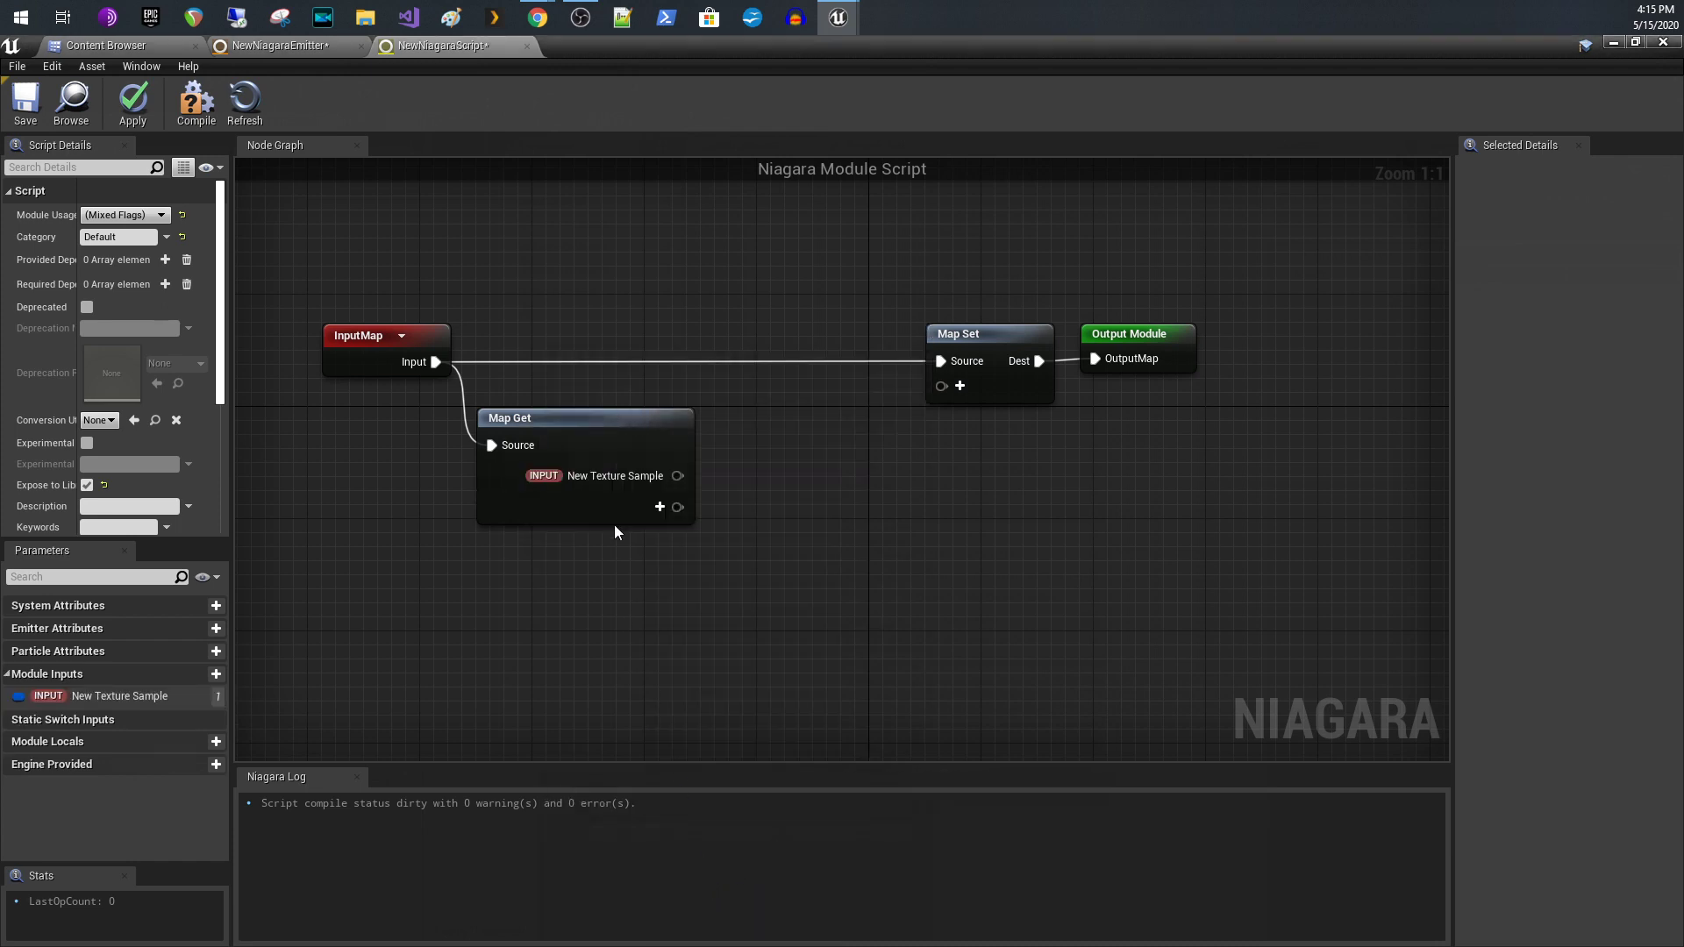
{"action": "right_click", "coordinate": [598, 479]}
{"action": "left_click", "coordinate": [673, 546]}
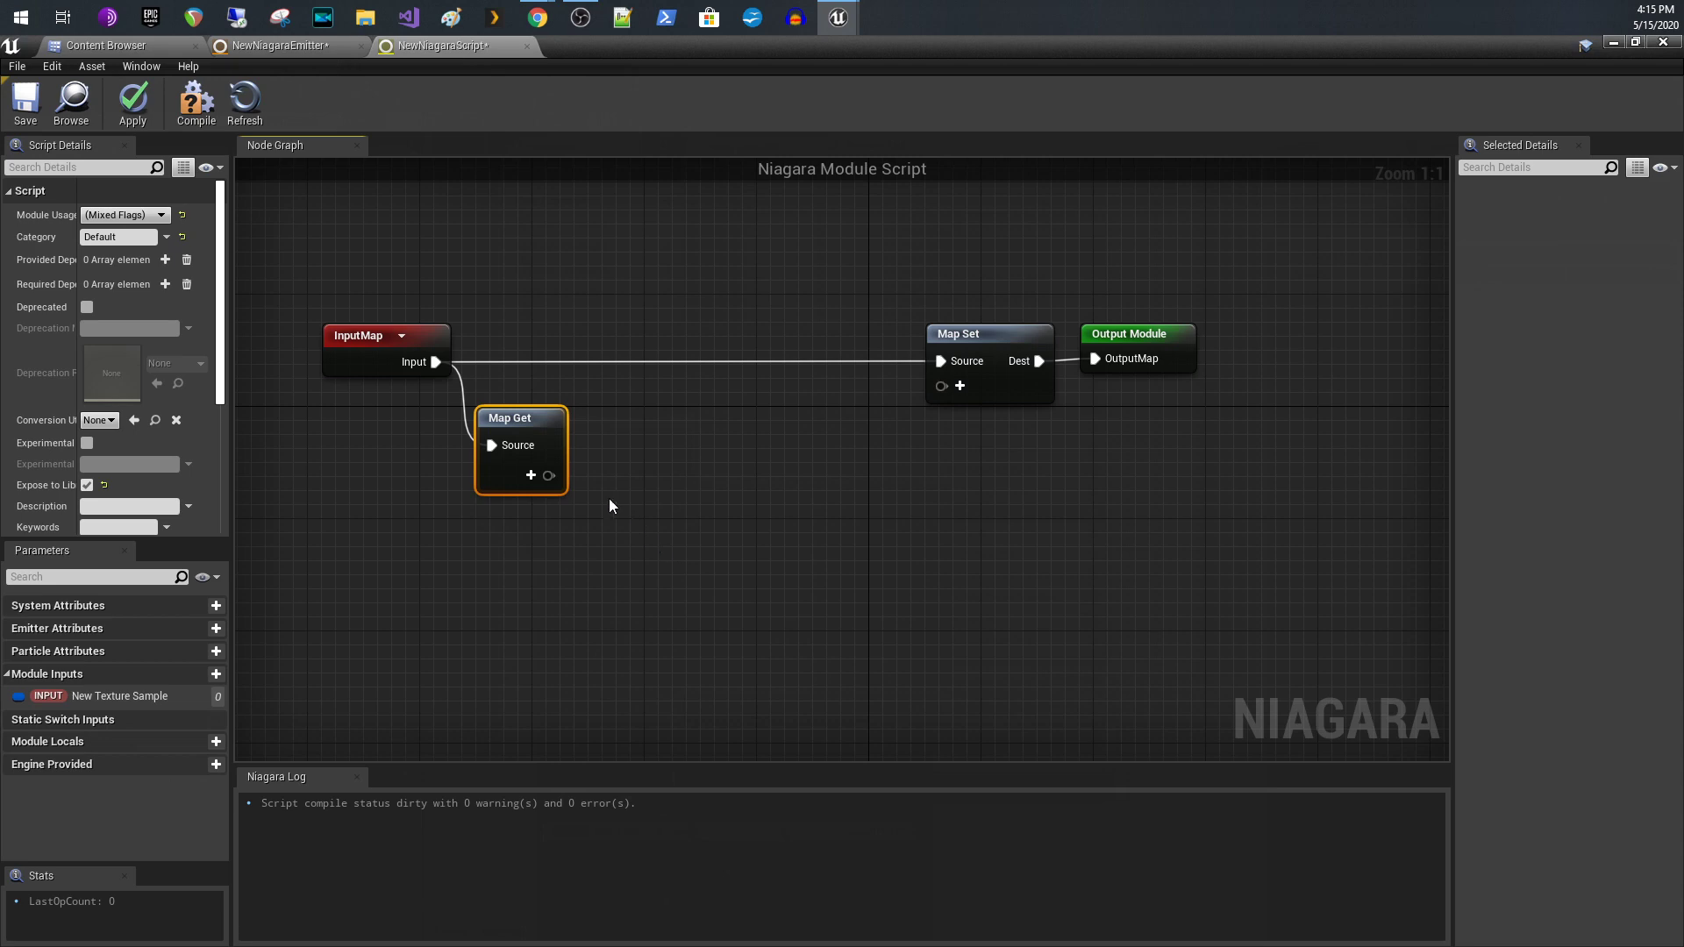
Add a new Skeletal Mesh input parameter to the Map Get node
{"action": "left_click", "coordinate": [532, 476]}
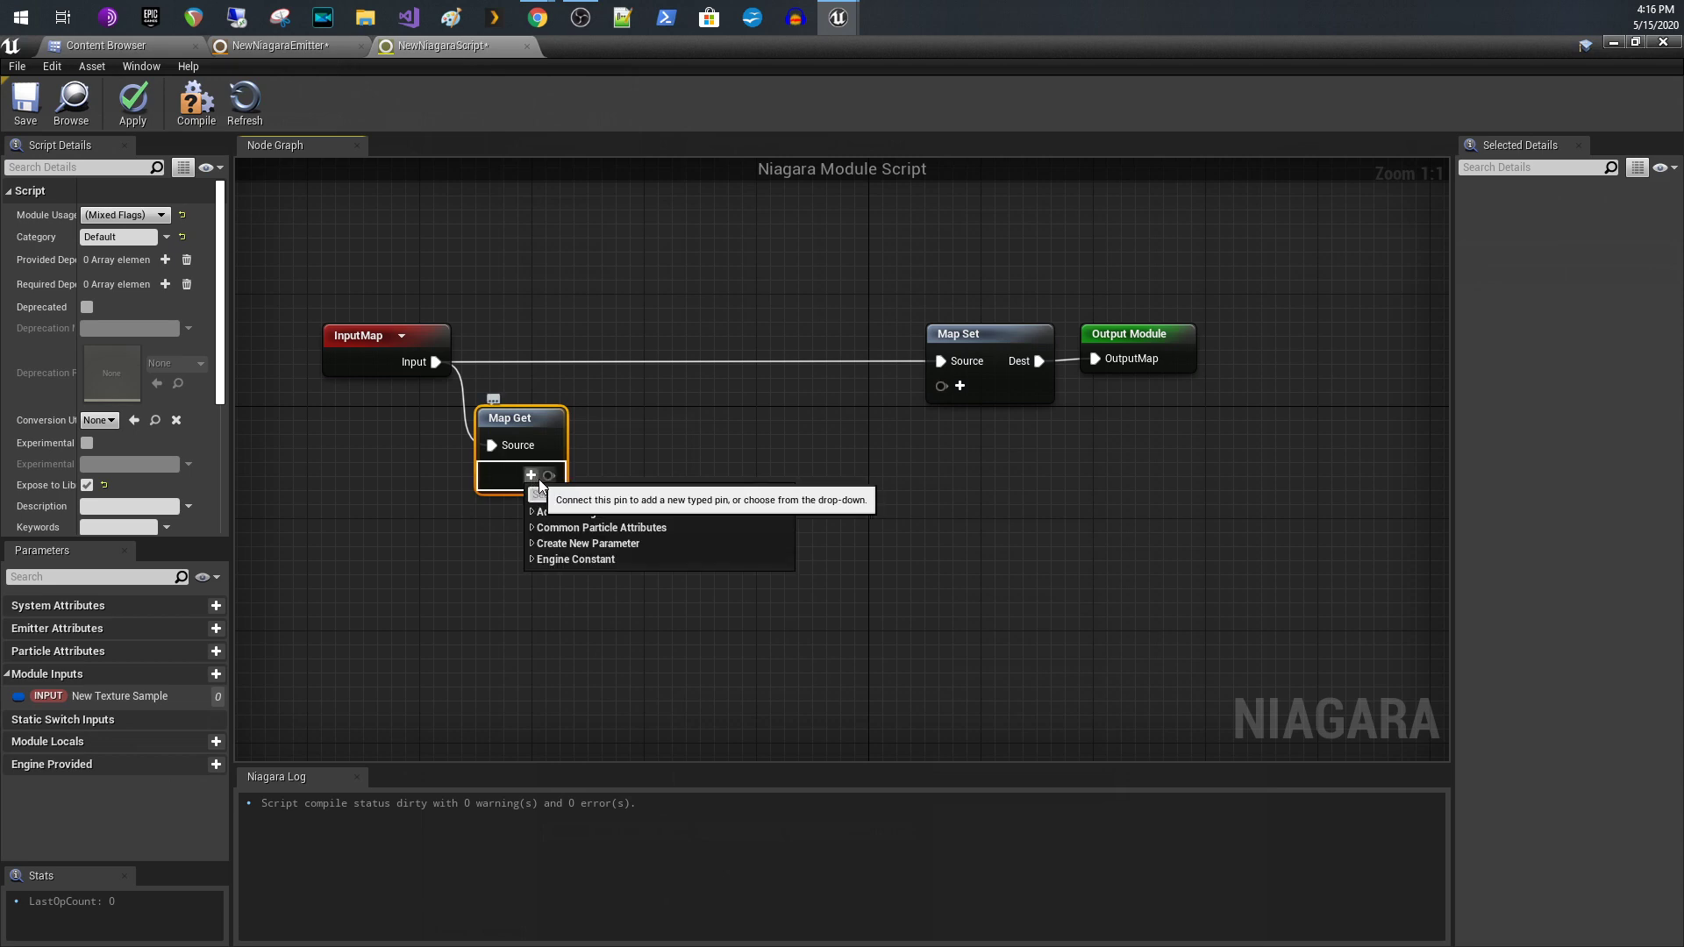
{"action": "left_click", "coordinate": [535, 545]}
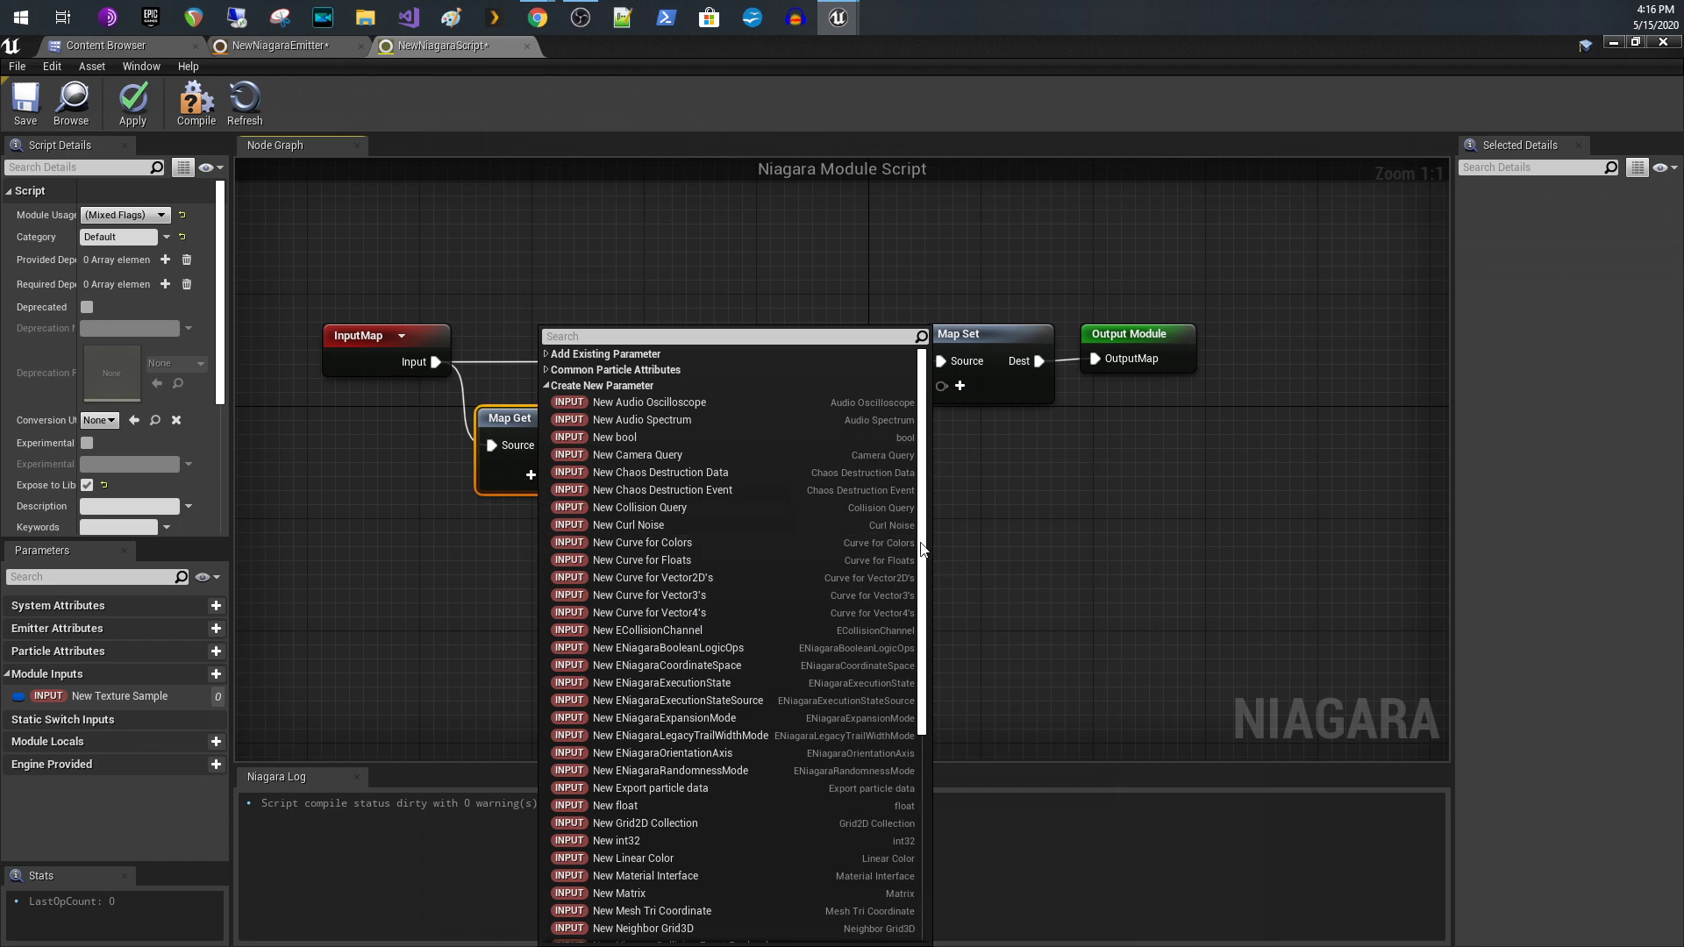
{"action": "left_click_drag", "start_coordinate": [922, 550], "coordinate": [889, 765]}
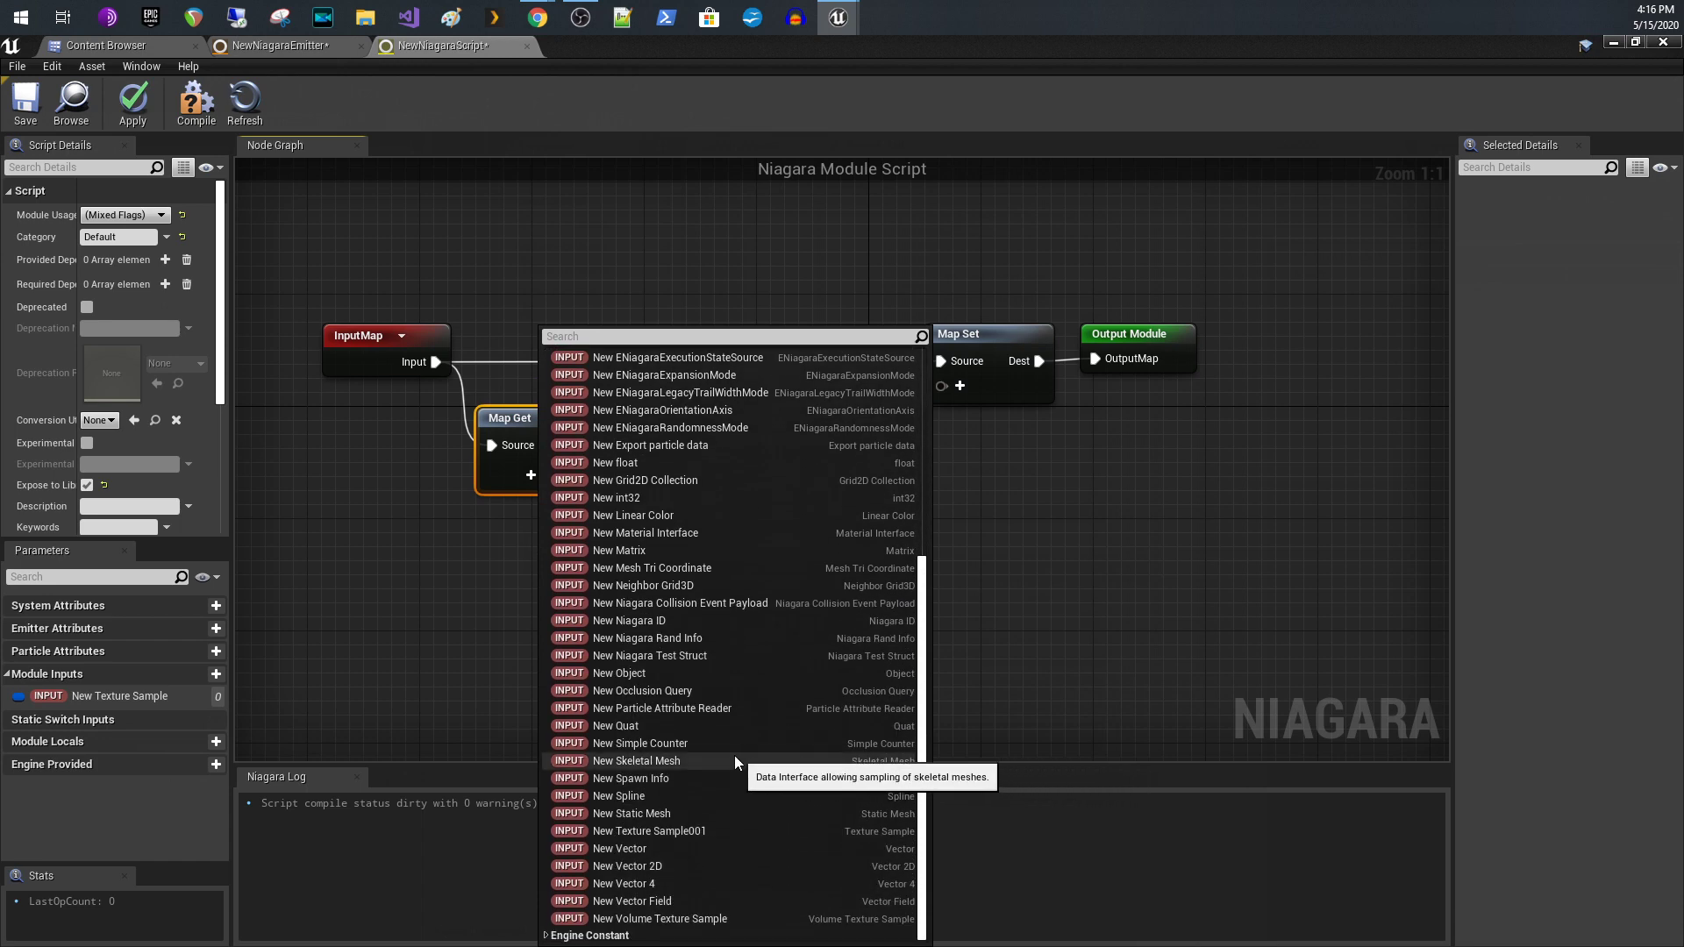
{"action": "left_click", "coordinate": [706, 761]}
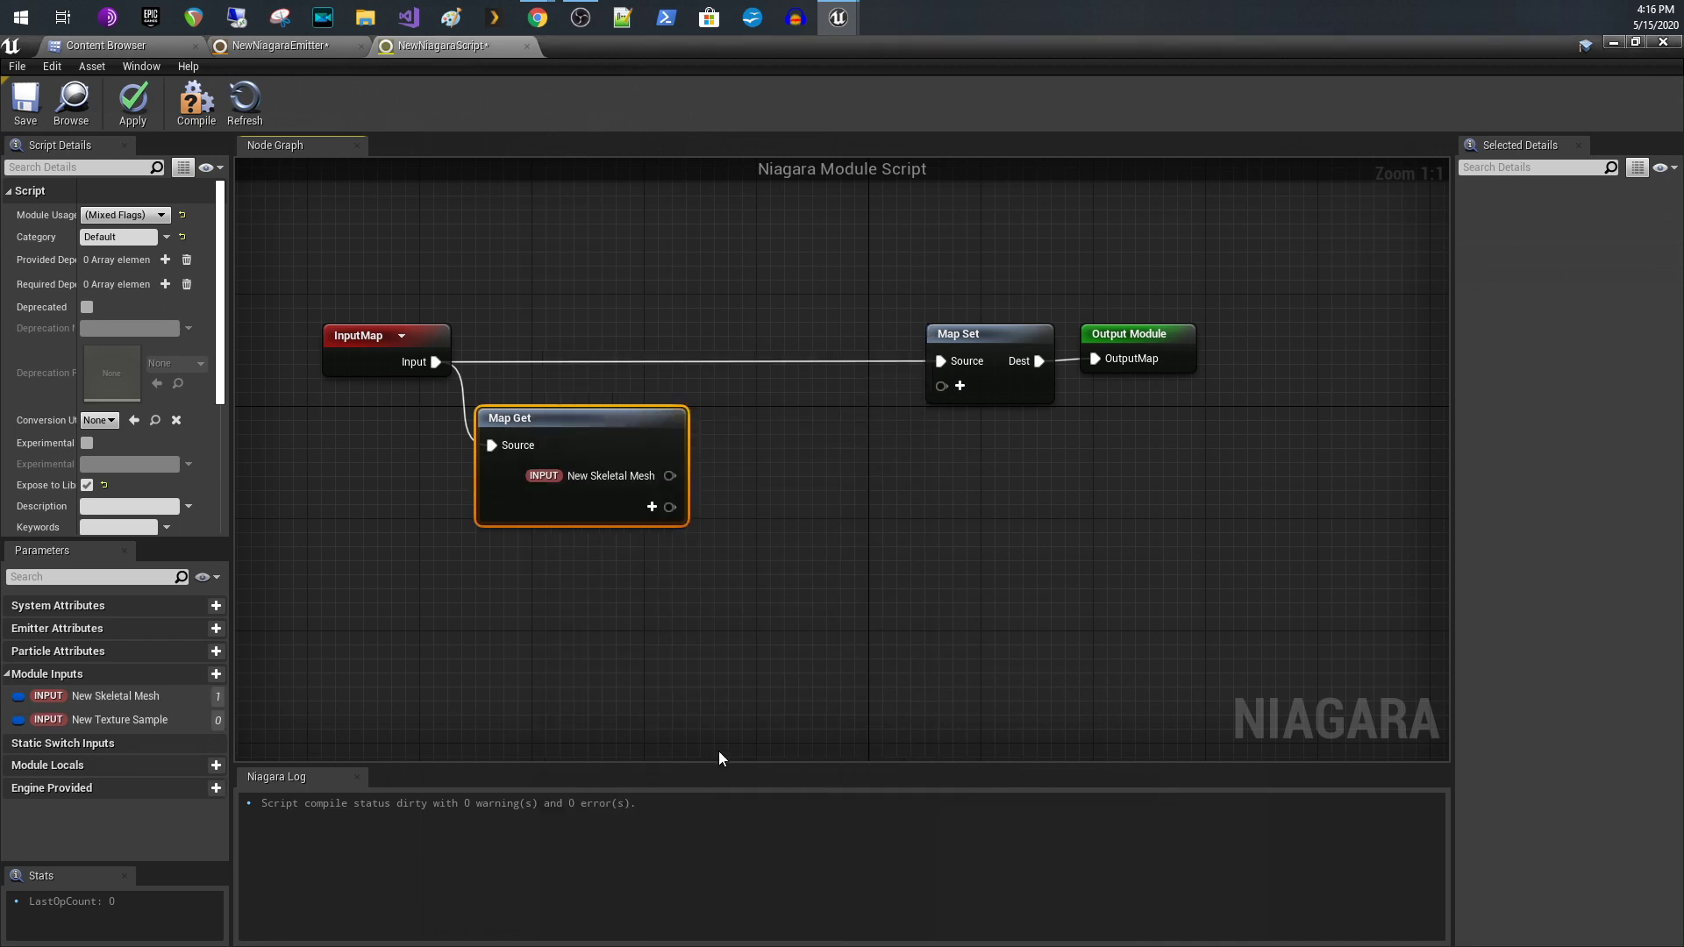
Rename the skeletal mesh input on the Map Get node as Mesh
{"action": "double_click", "coordinate": [610, 476]}
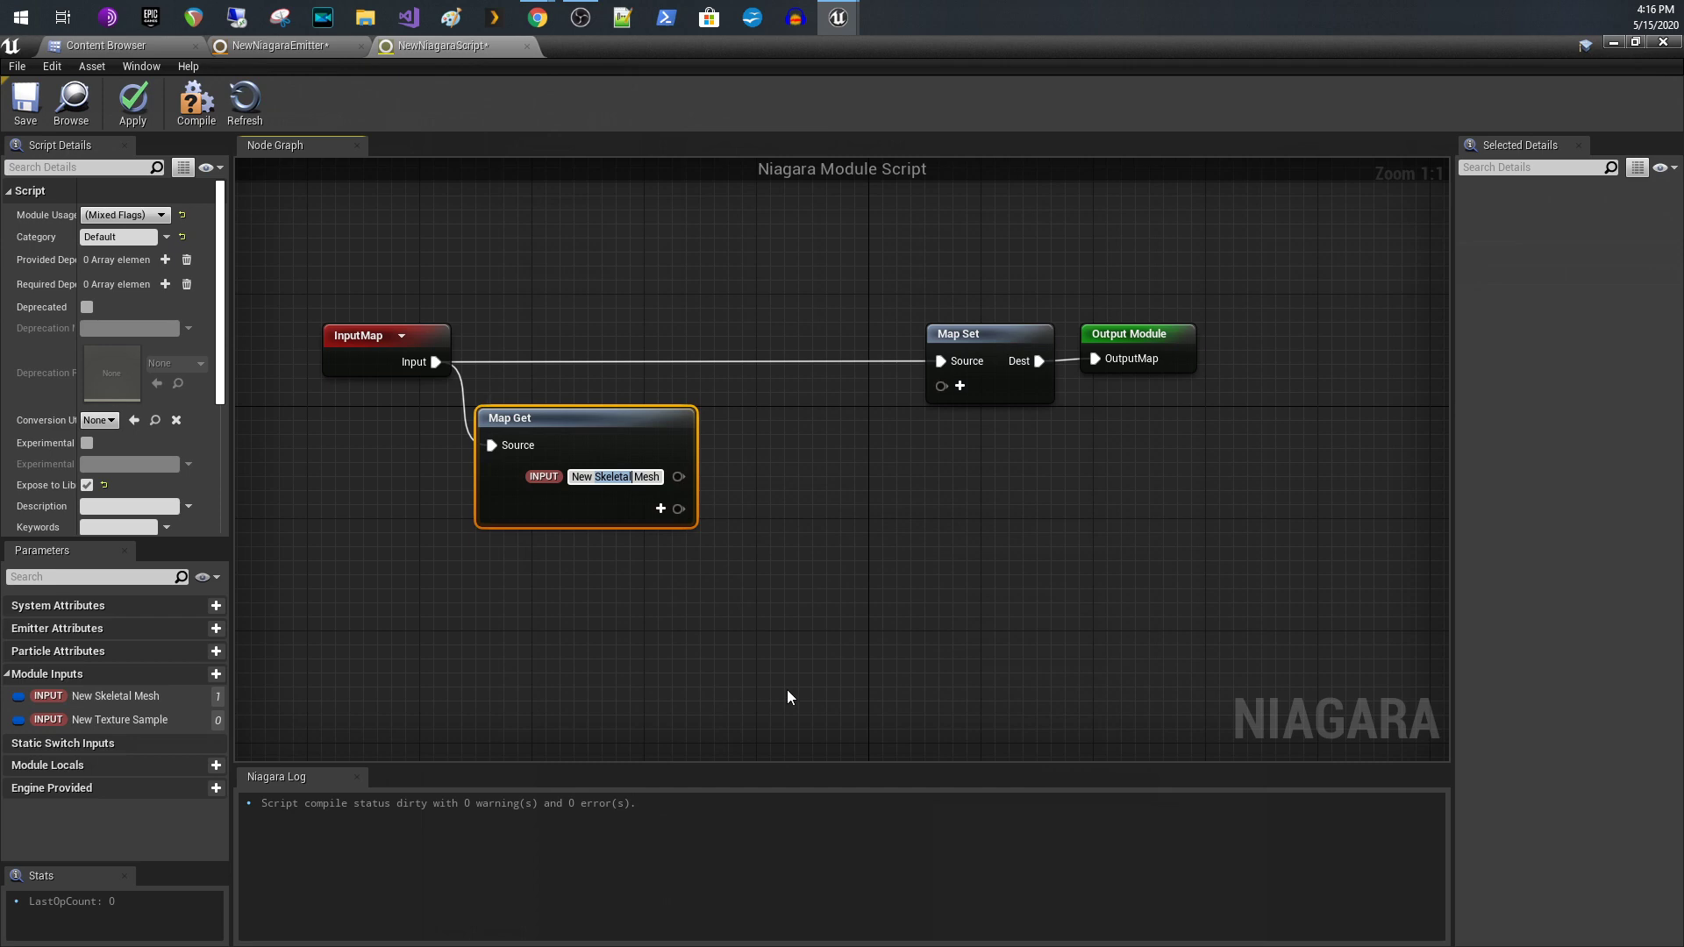
{"action": "key", "text": "BackSpace"}
{"action": "key", "text": "BackSpace"}
{"action": "key", "text": "BackSpace"}
{"action": "key", "text": "BackSpace"}
{"action": "key", "text": "BackSpace"}
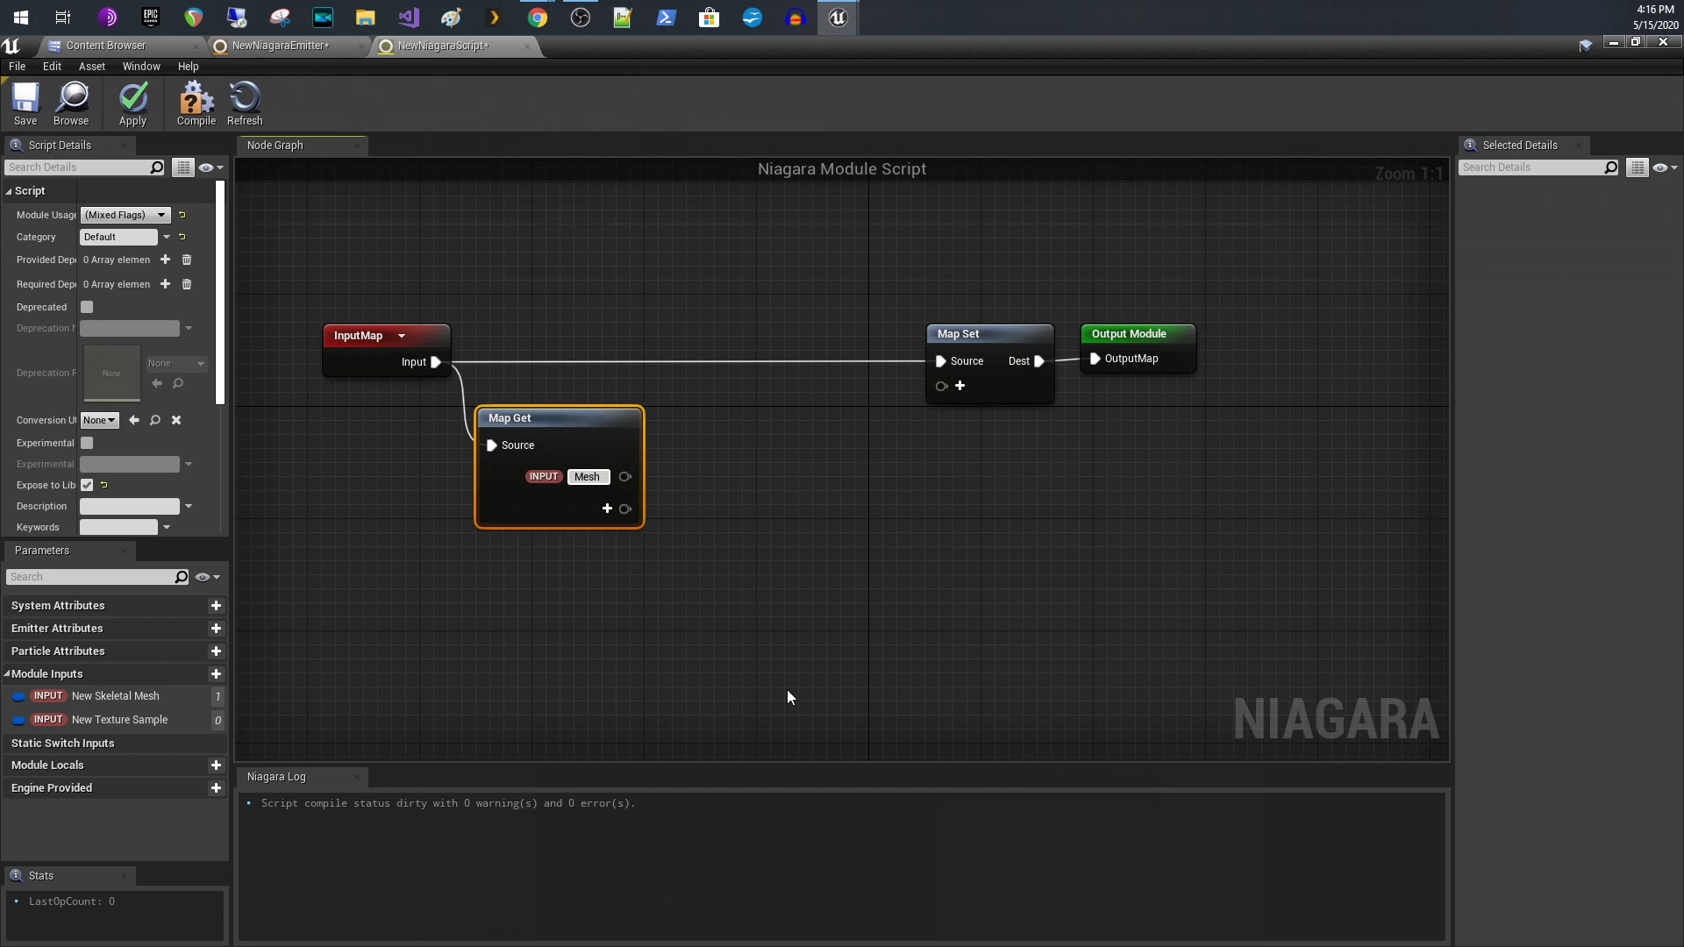
{"action": "key", "text": "Return"}
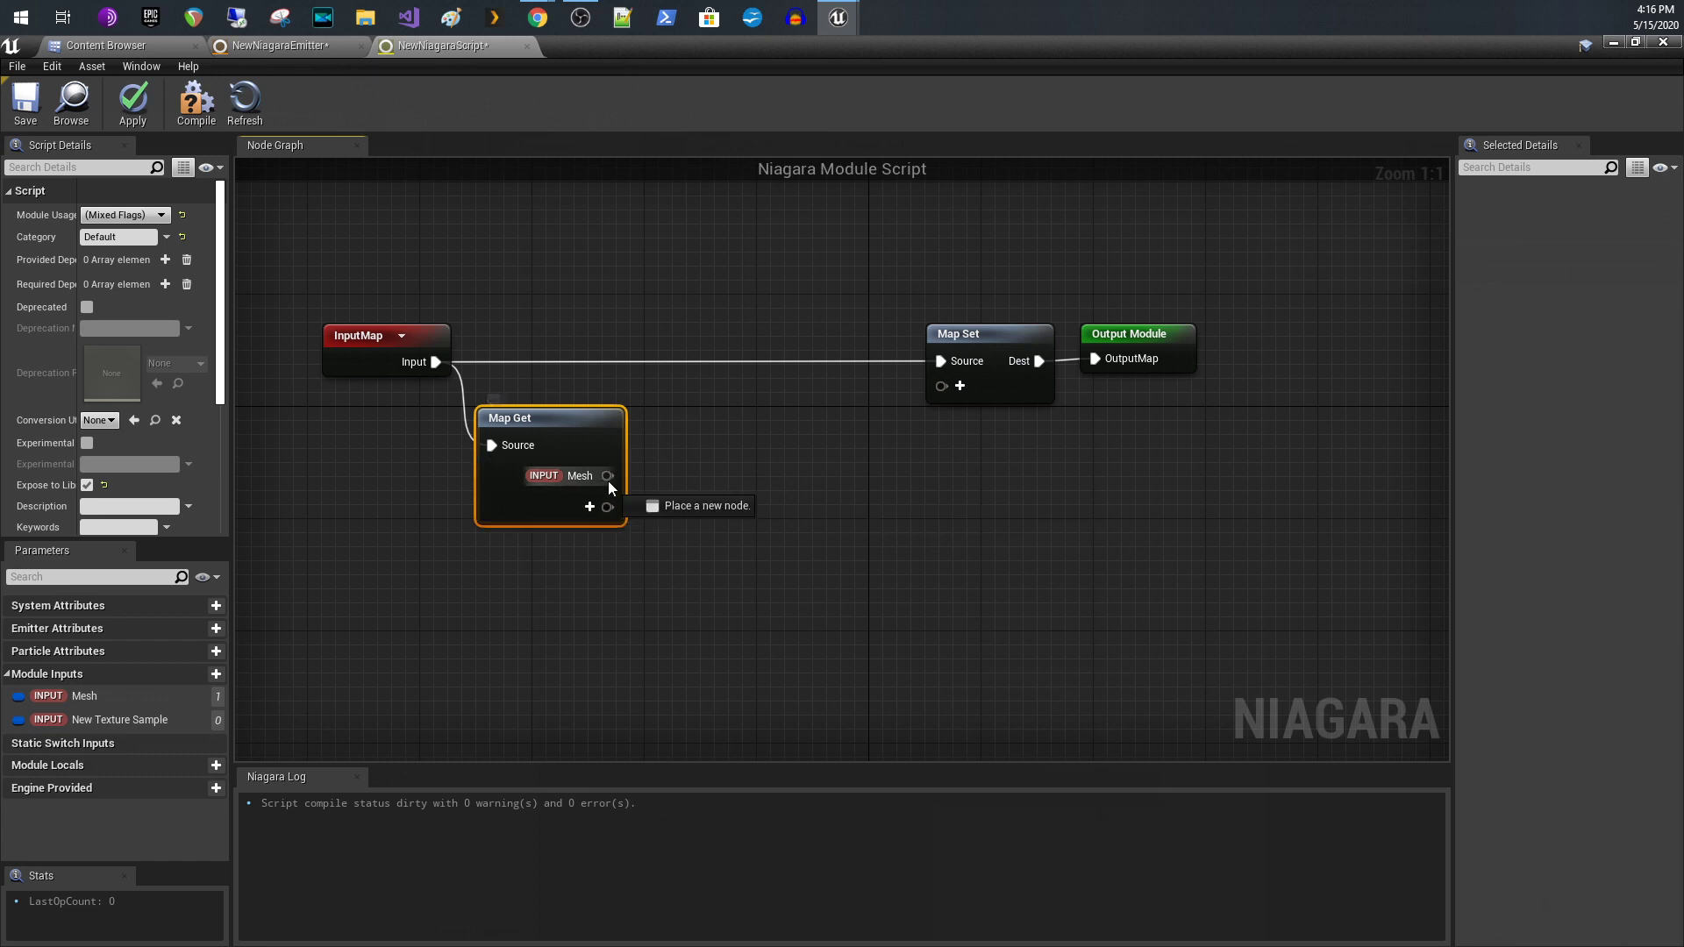
Add a RandomTriangle node fed by the Mesh input and place it below and to the right of Map Get
{"action": "left_click_drag", "start_coordinate": [608, 482], "coordinate": [672, 481]}
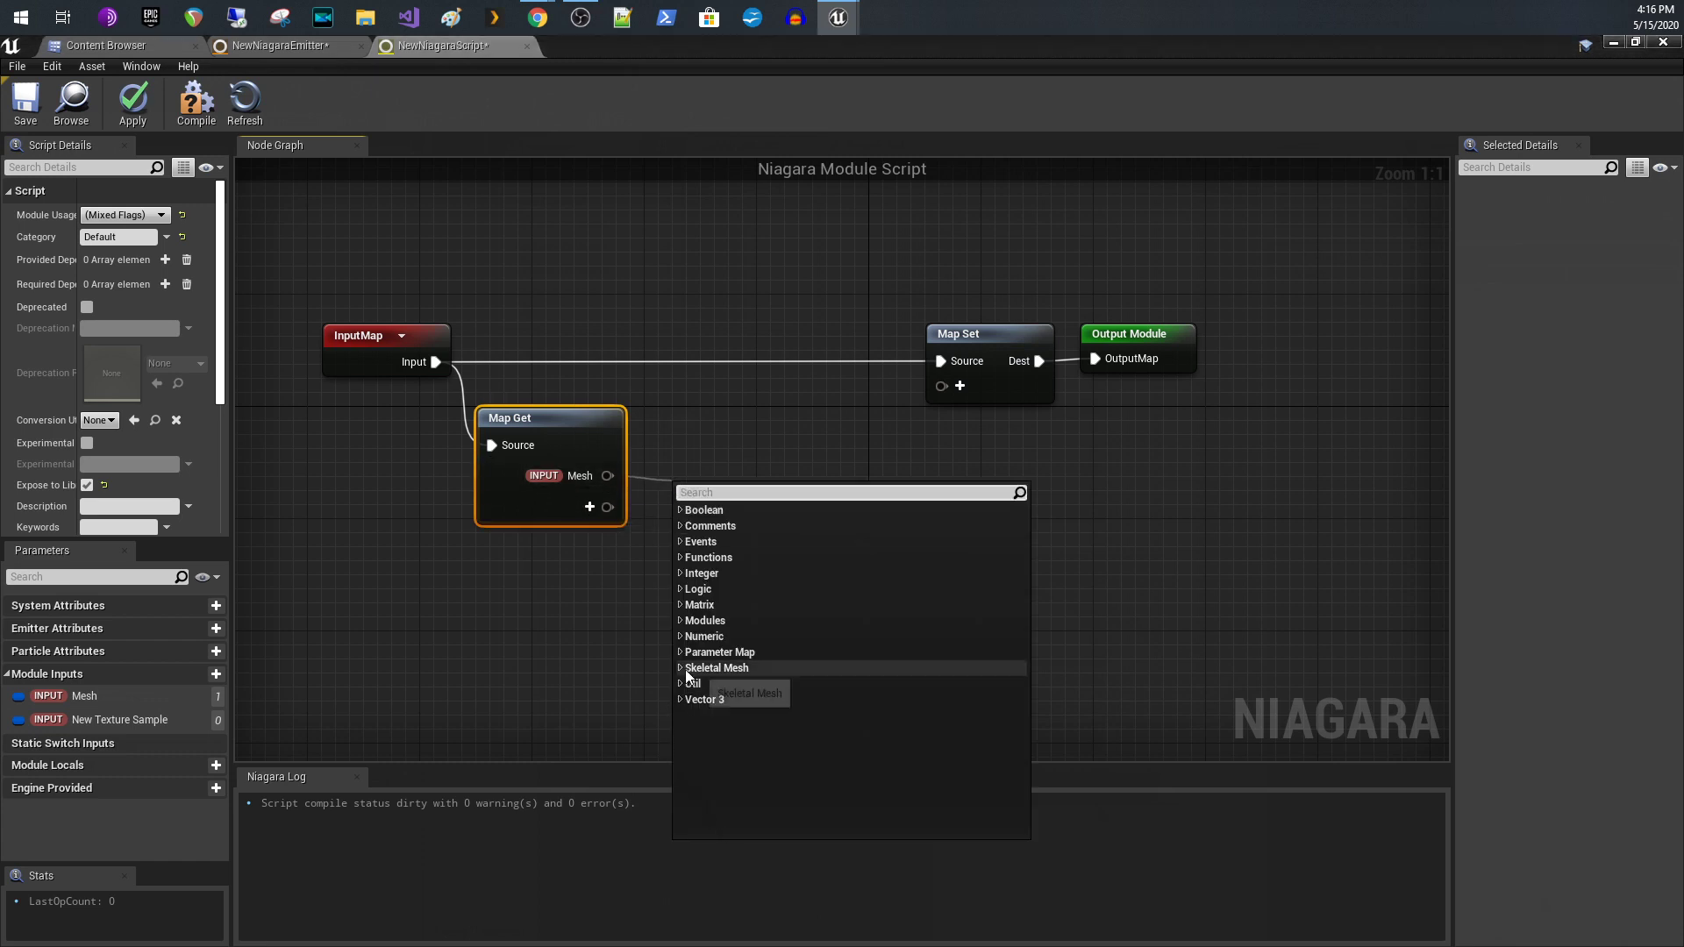
{"action": "left_click", "coordinate": [686, 671]}
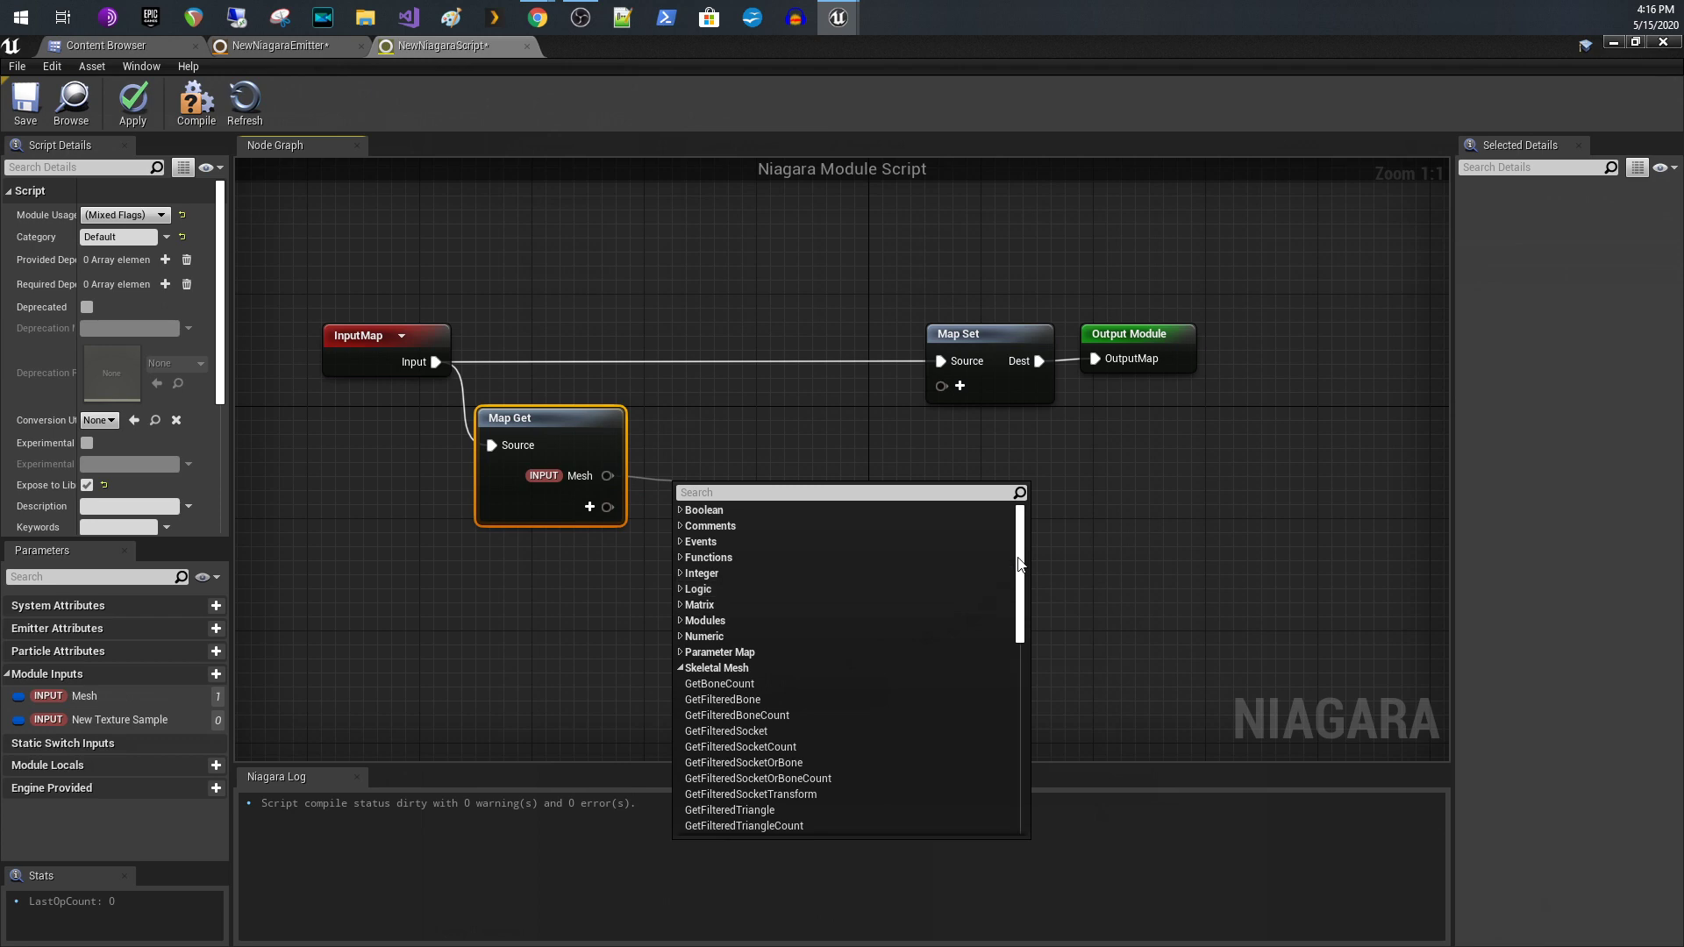
{"action": "left_click_drag", "start_coordinate": [1020, 564], "coordinate": [1044, 761]}
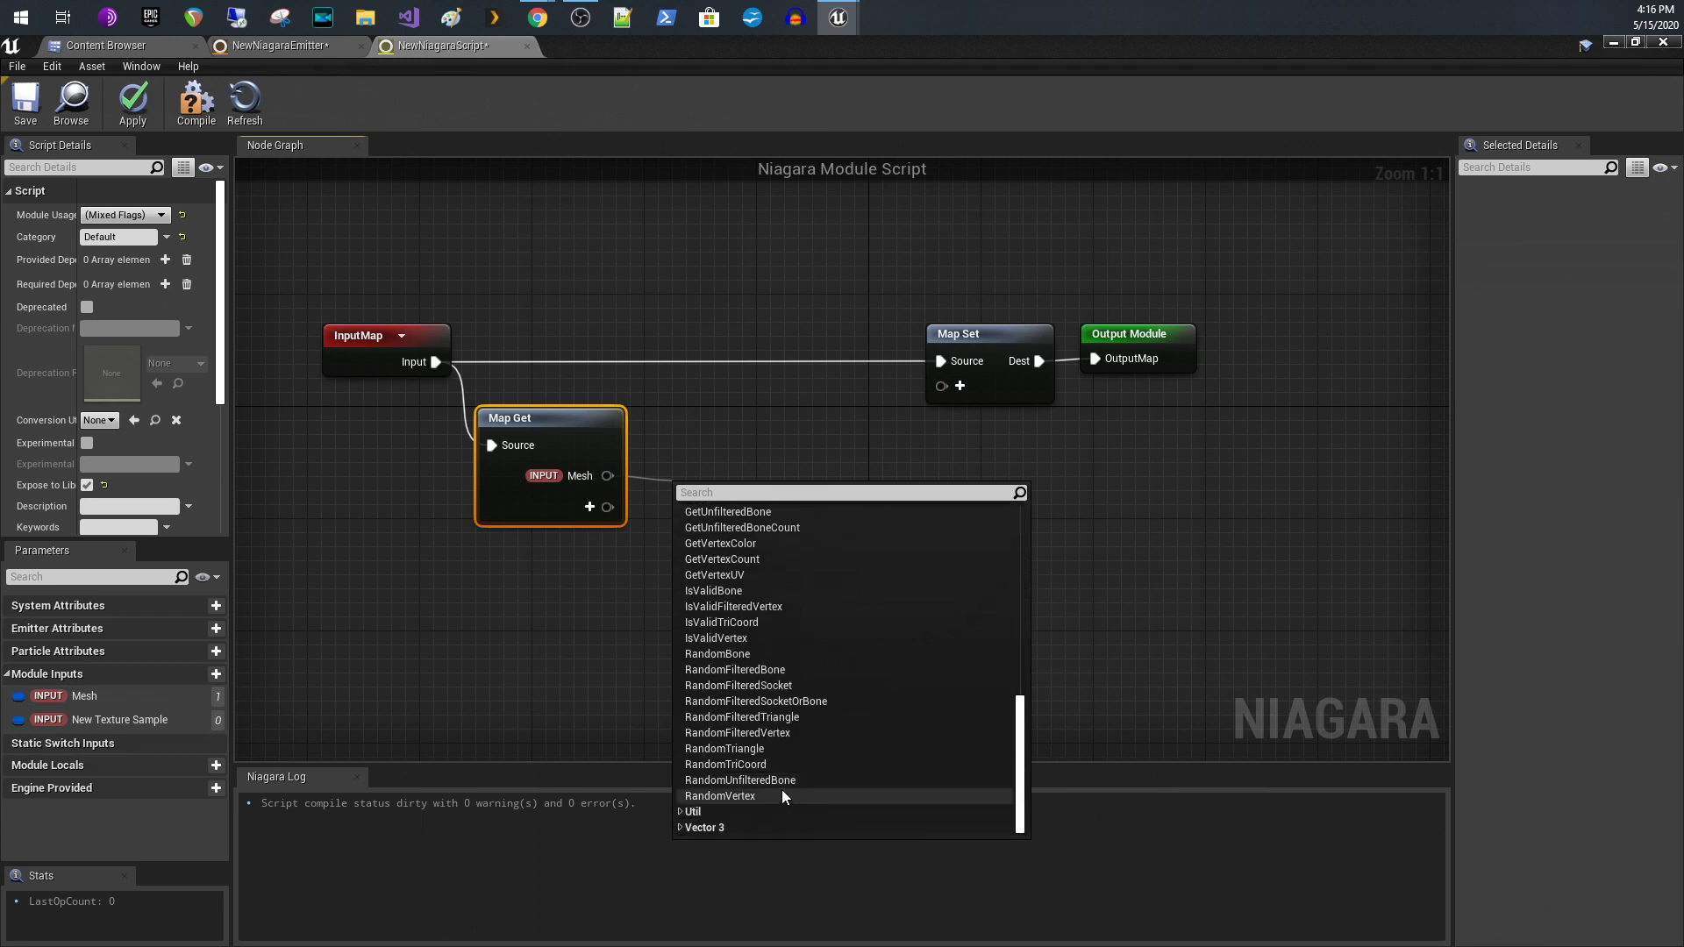
{"action": "left_click", "coordinate": [744, 749]}
{"action": "left_click_drag", "start_coordinate": [739, 505], "coordinate": [767, 476]}
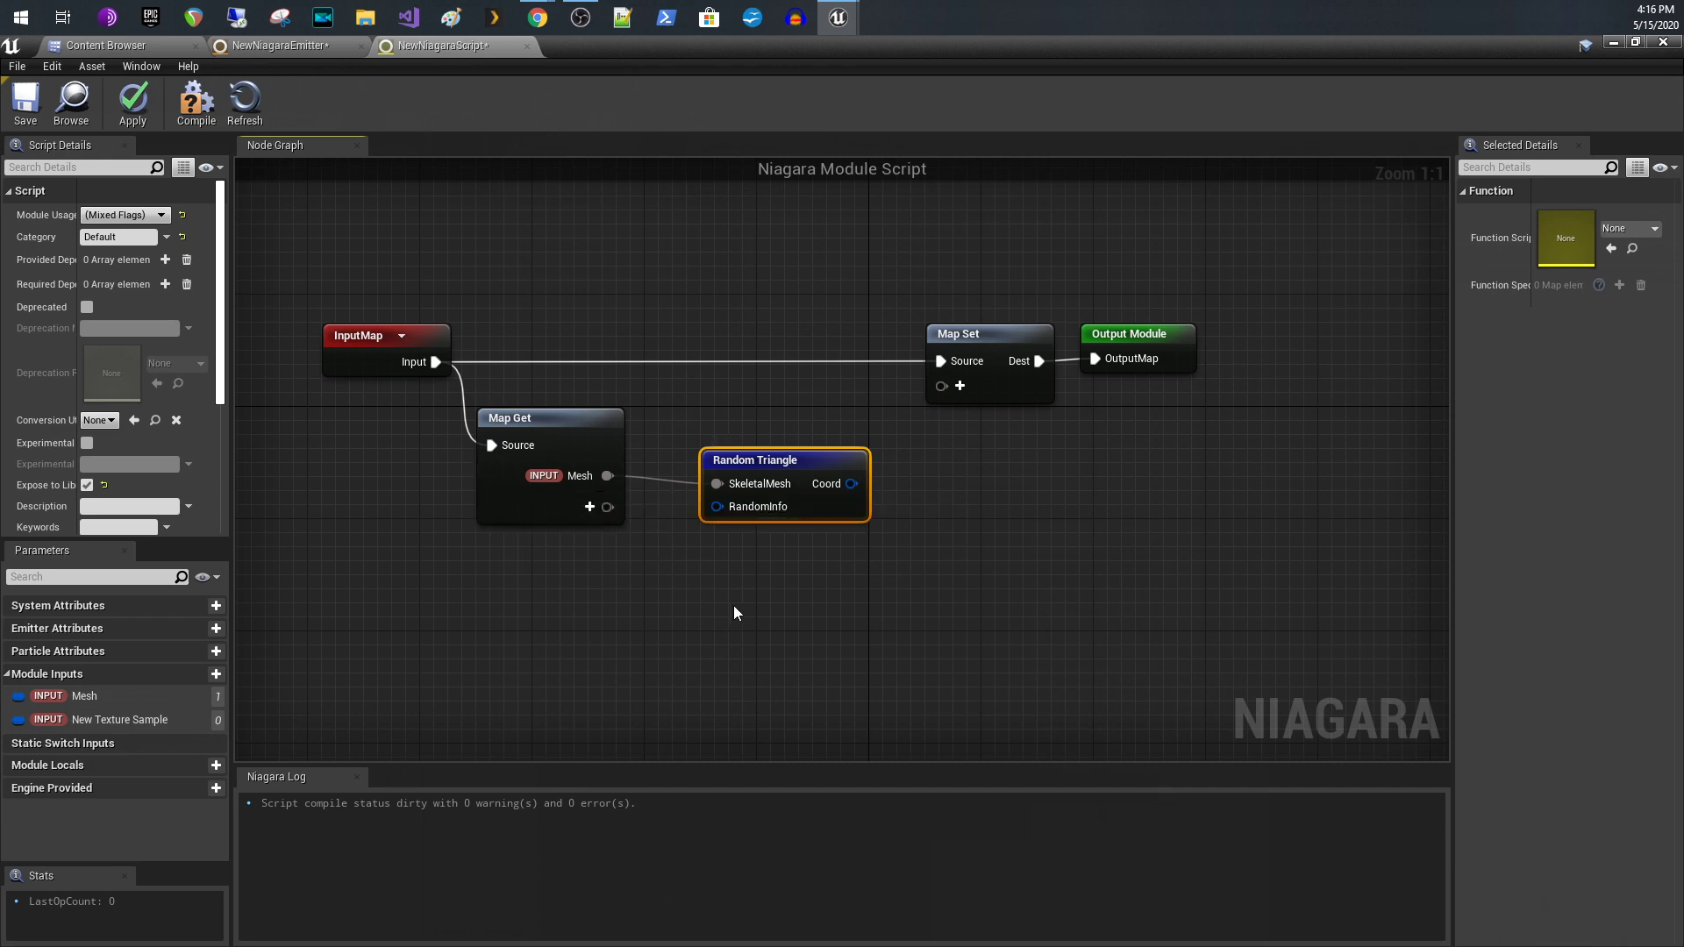
{"action": "left_click_drag", "start_coordinate": [796, 465], "coordinate": [798, 536]}
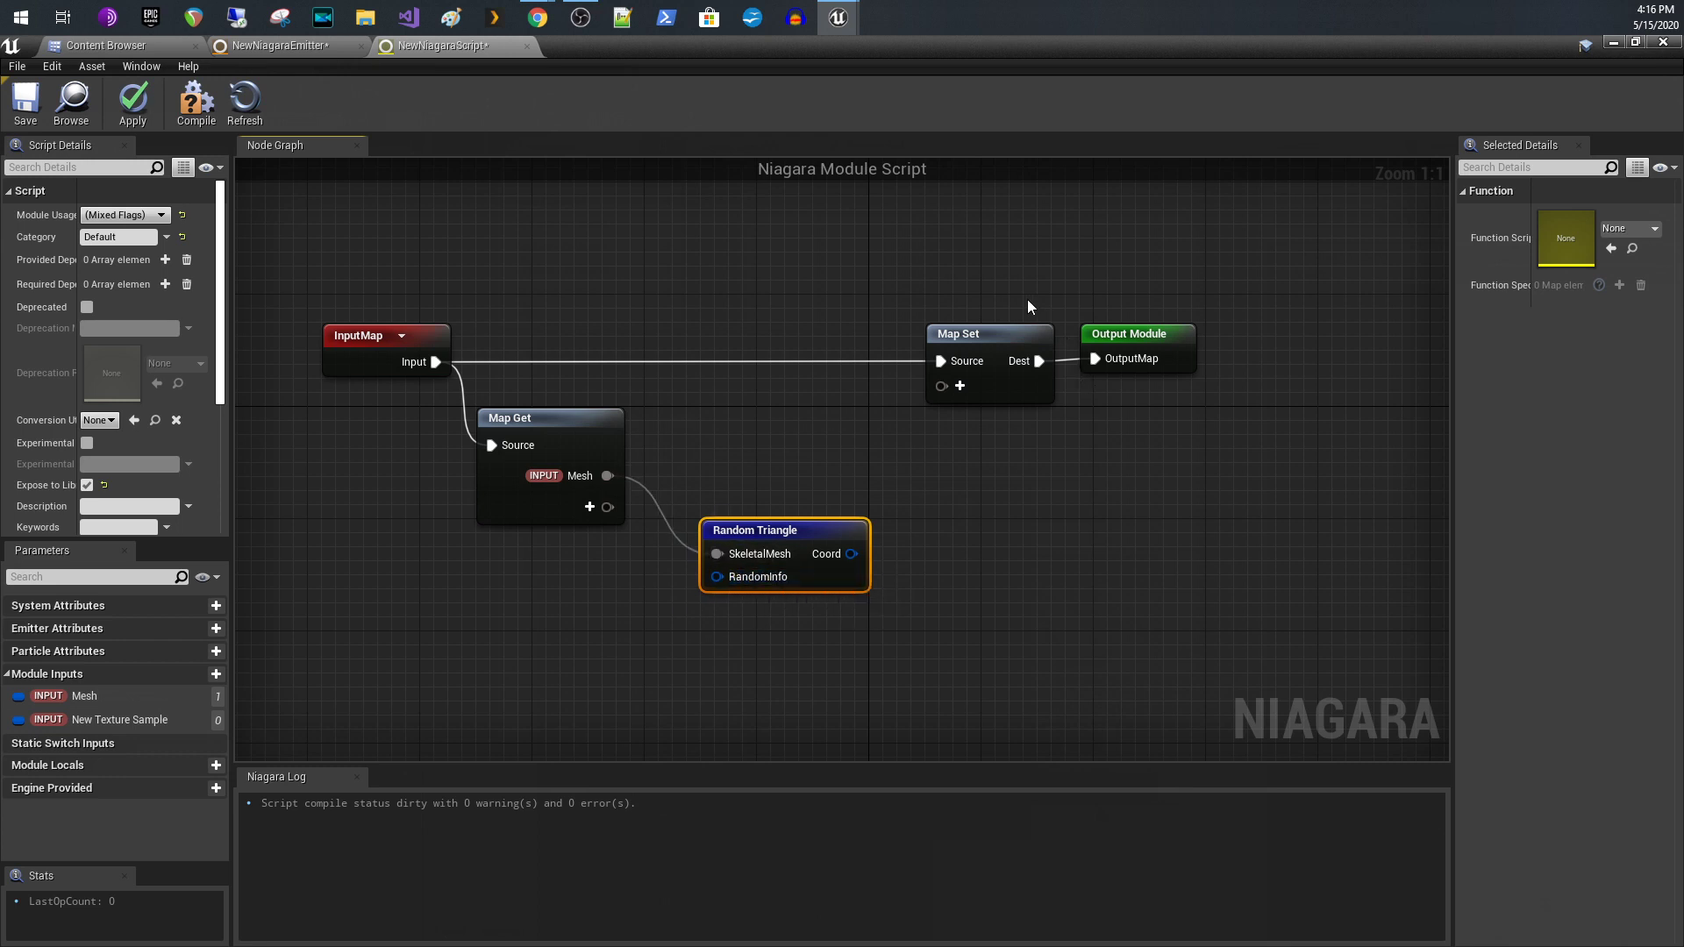
Move the Map Set and Output Module nodes together farther right to make room in the graph
{"action": "left_click", "coordinate": [1065, 326]}
{"action": "left_click", "coordinate": [1112, 361]}
{"action": "left_click_drag", "start_coordinate": [1001, 297], "coordinate": [1116, 406]}
{"action": "left_click_drag", "start_coordinate": [1015, 342], "coordinate": [1286, 348]}
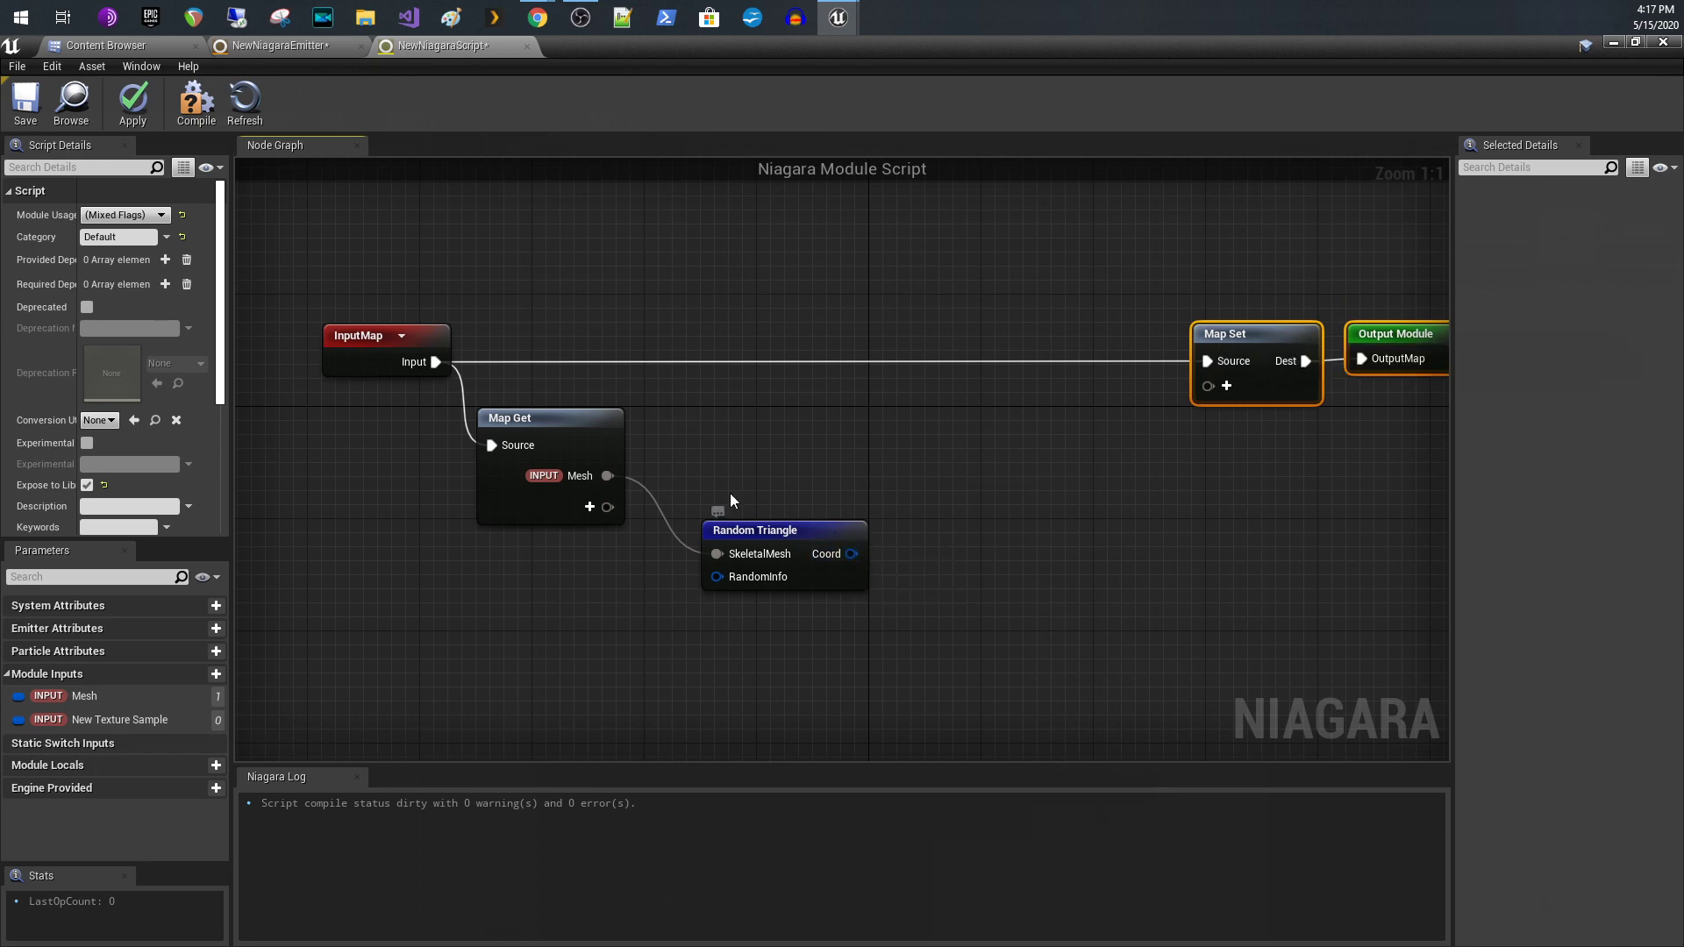
Add a GetSkinnedTriangleDataWS node fed by the Mesh input and connect Random Triangle's Coord output to its Coord input
{"action": "left_click_drag", "start_coordinate": [607, 476], "coordinate": [895, 456]}
{"action": "left_click", "coordinate": [901, 641]}
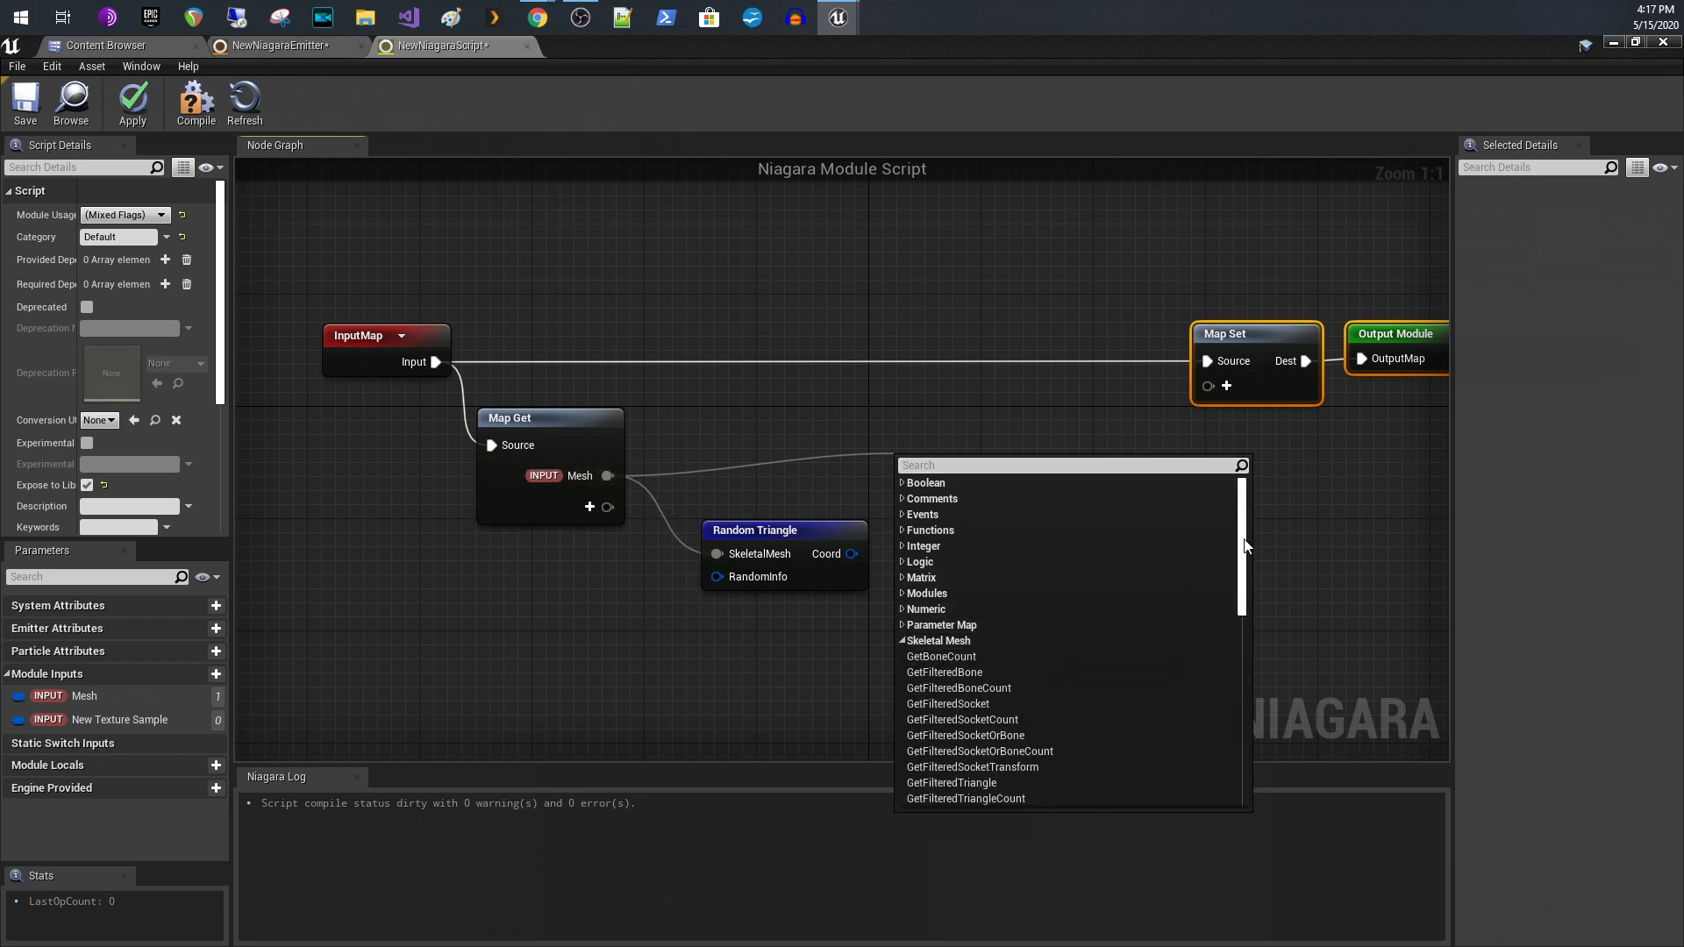
{"action": "left_click_drag", "start_coordinate": [1244, 537], "coordinate": [1237, 696]}
{"action": "scroll", "coordinate": [1237, 695], "scroll_direction": "up", "scroll_amount": 2}
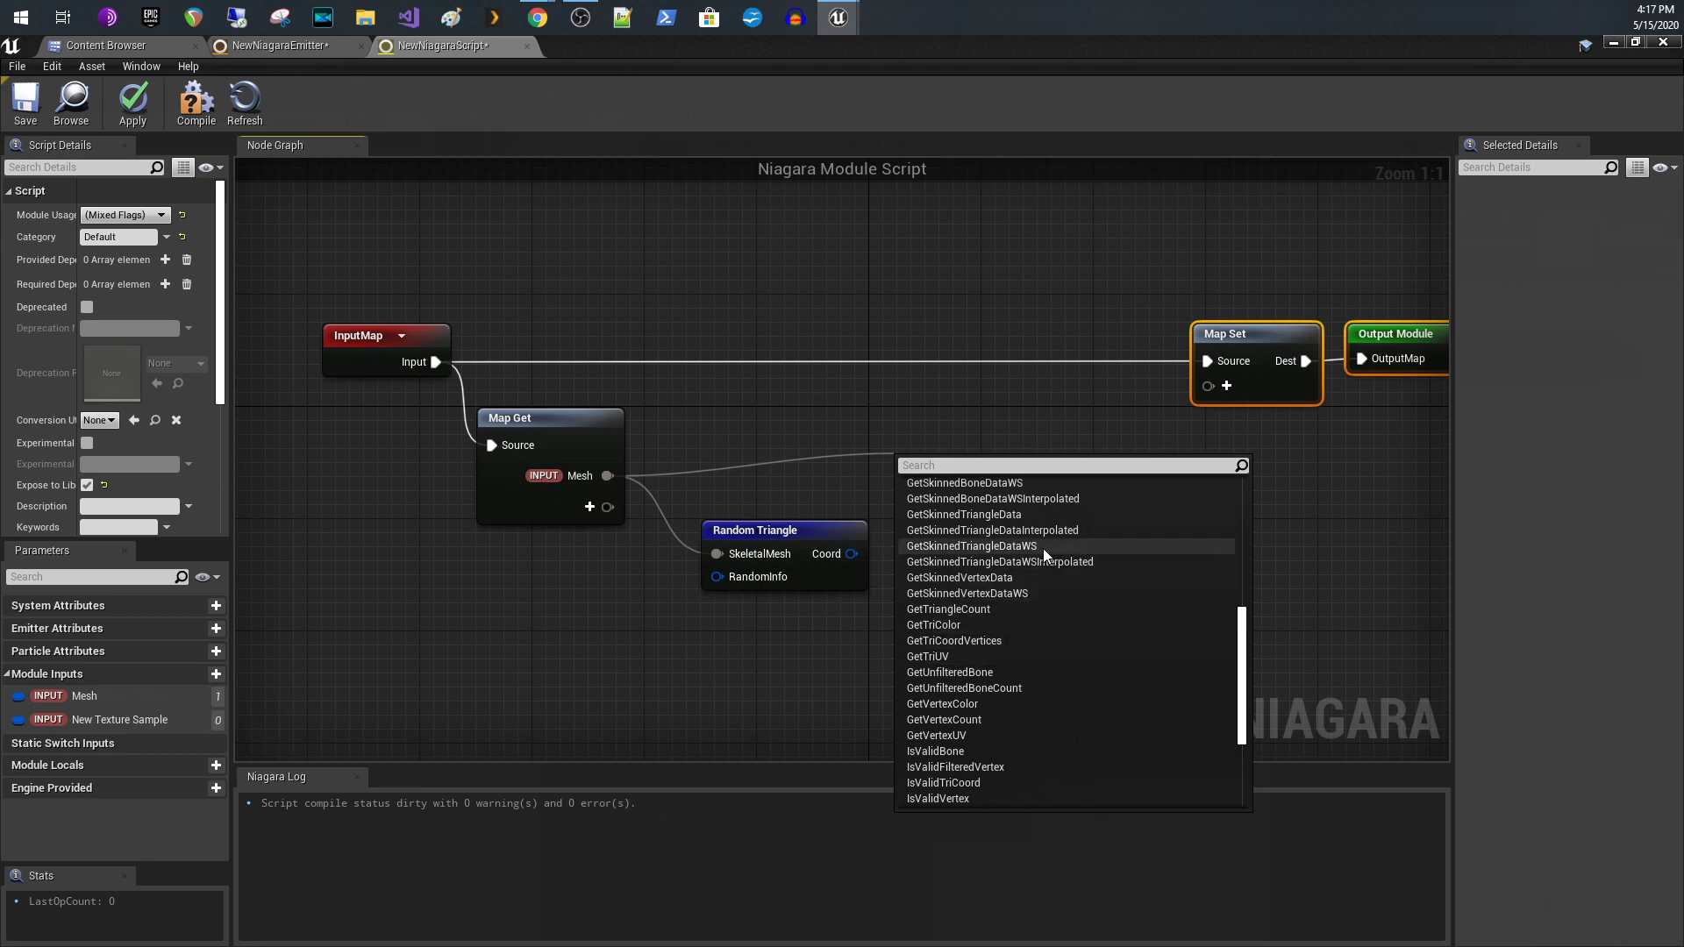
{"action": "left_click", "coordinate": [1059, 549]}
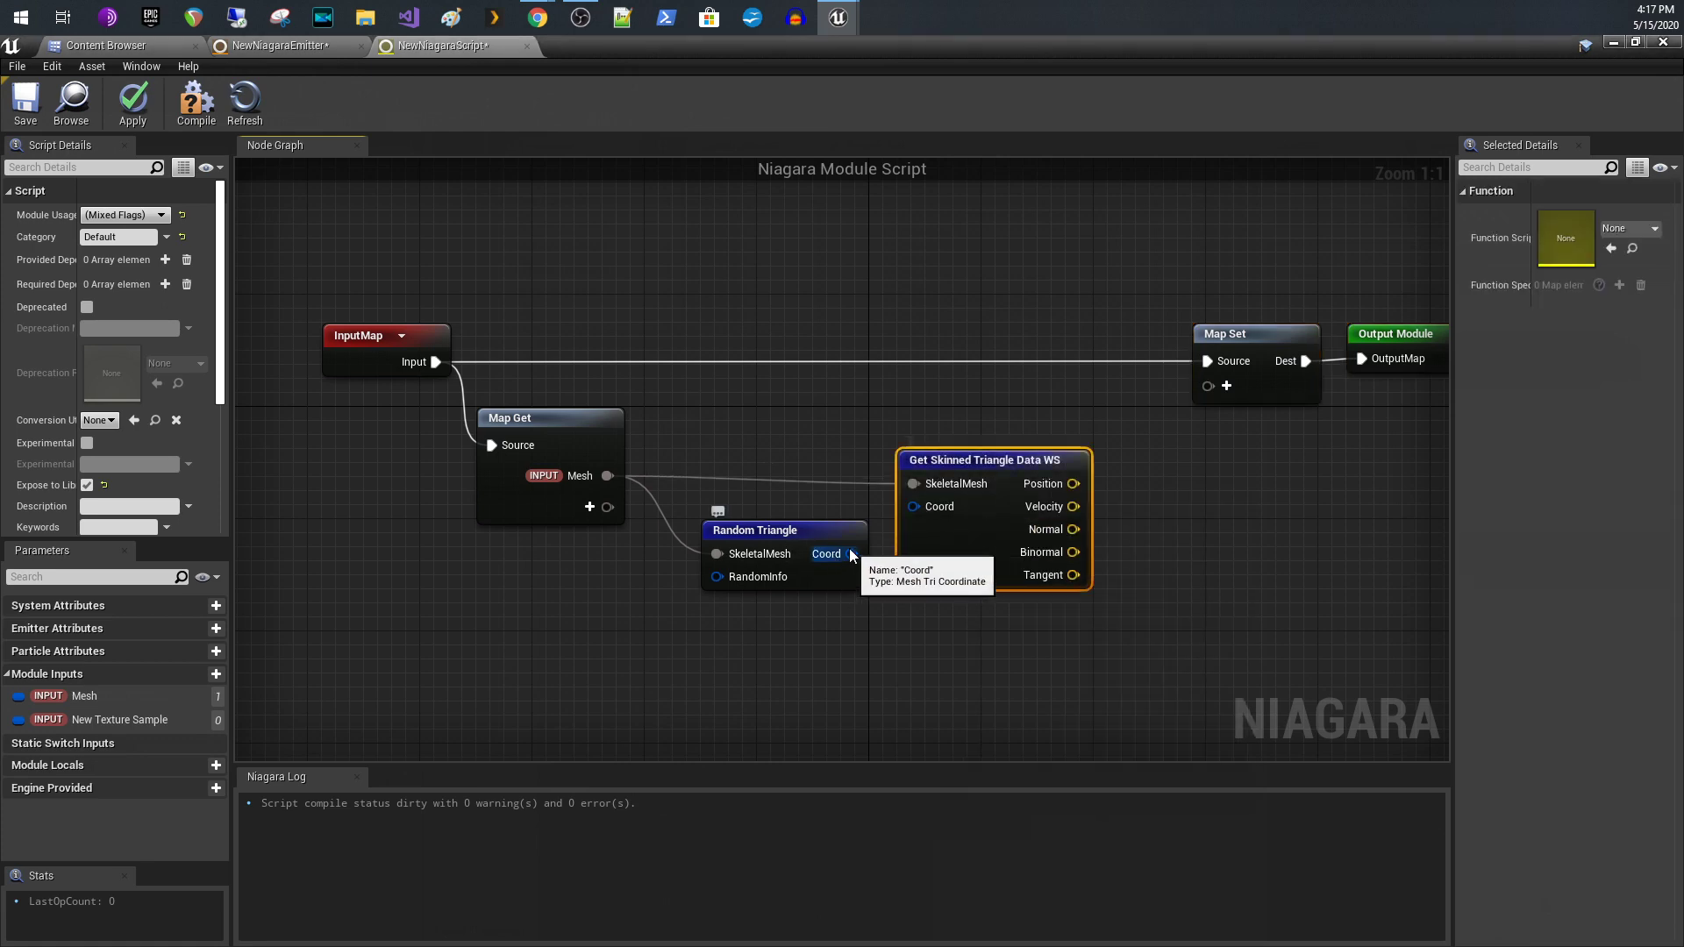
{"action": "left_click_drag", "start_coordinate": [828, 555], "coordinate": [995, 447]}
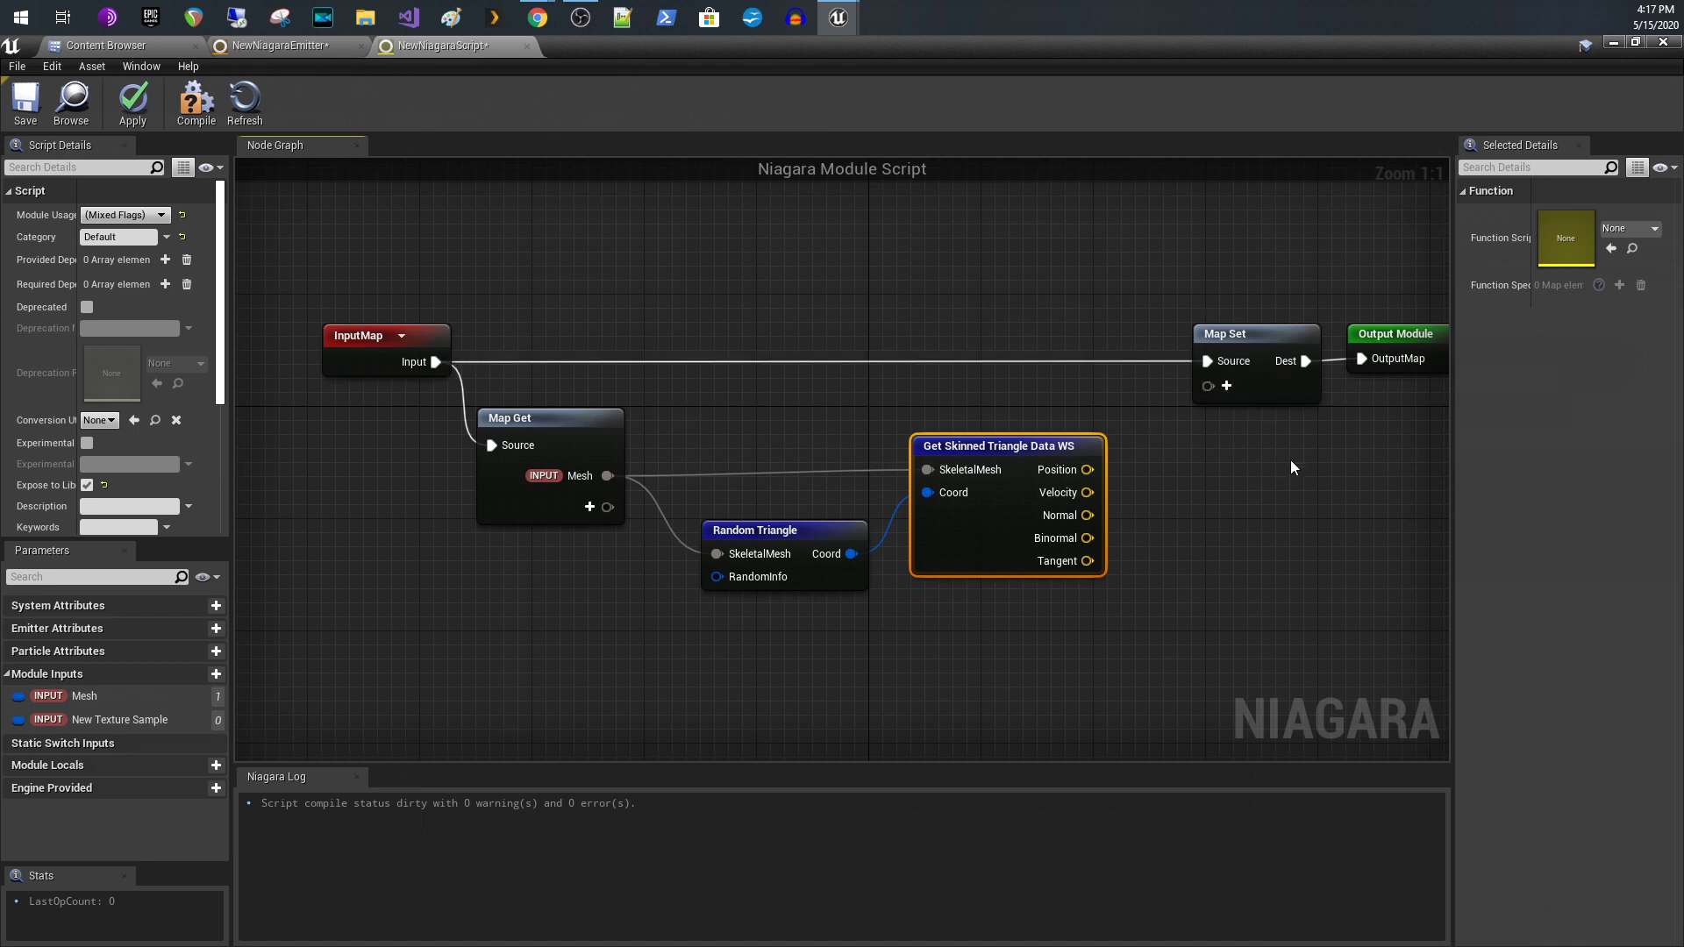
Add a particle Position attribute to Map Set, wired from the skinned triangle data's Position output, and move Output Module clear of it
{"action": "right_click_drag", "start_coordinate": [1291, 460], "coordinate": [1092, 467]}
{"action": "left_click", "coordinate": [1028, 393]}
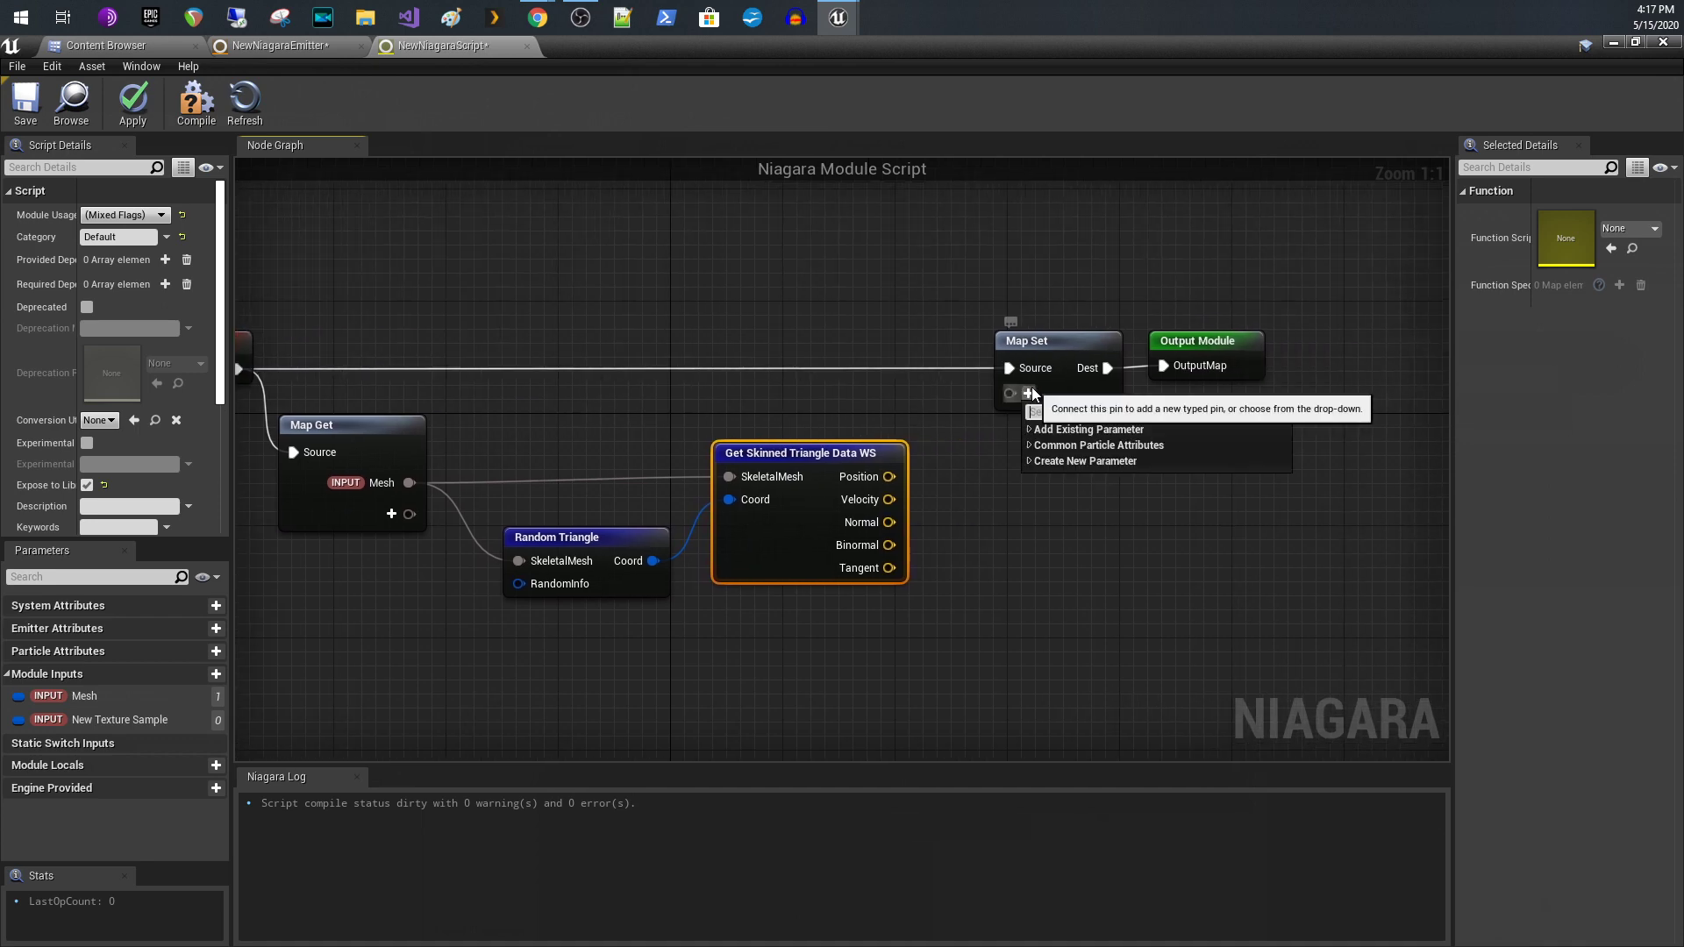
{"action": "left_click", "coordinate": [1029, 446]}
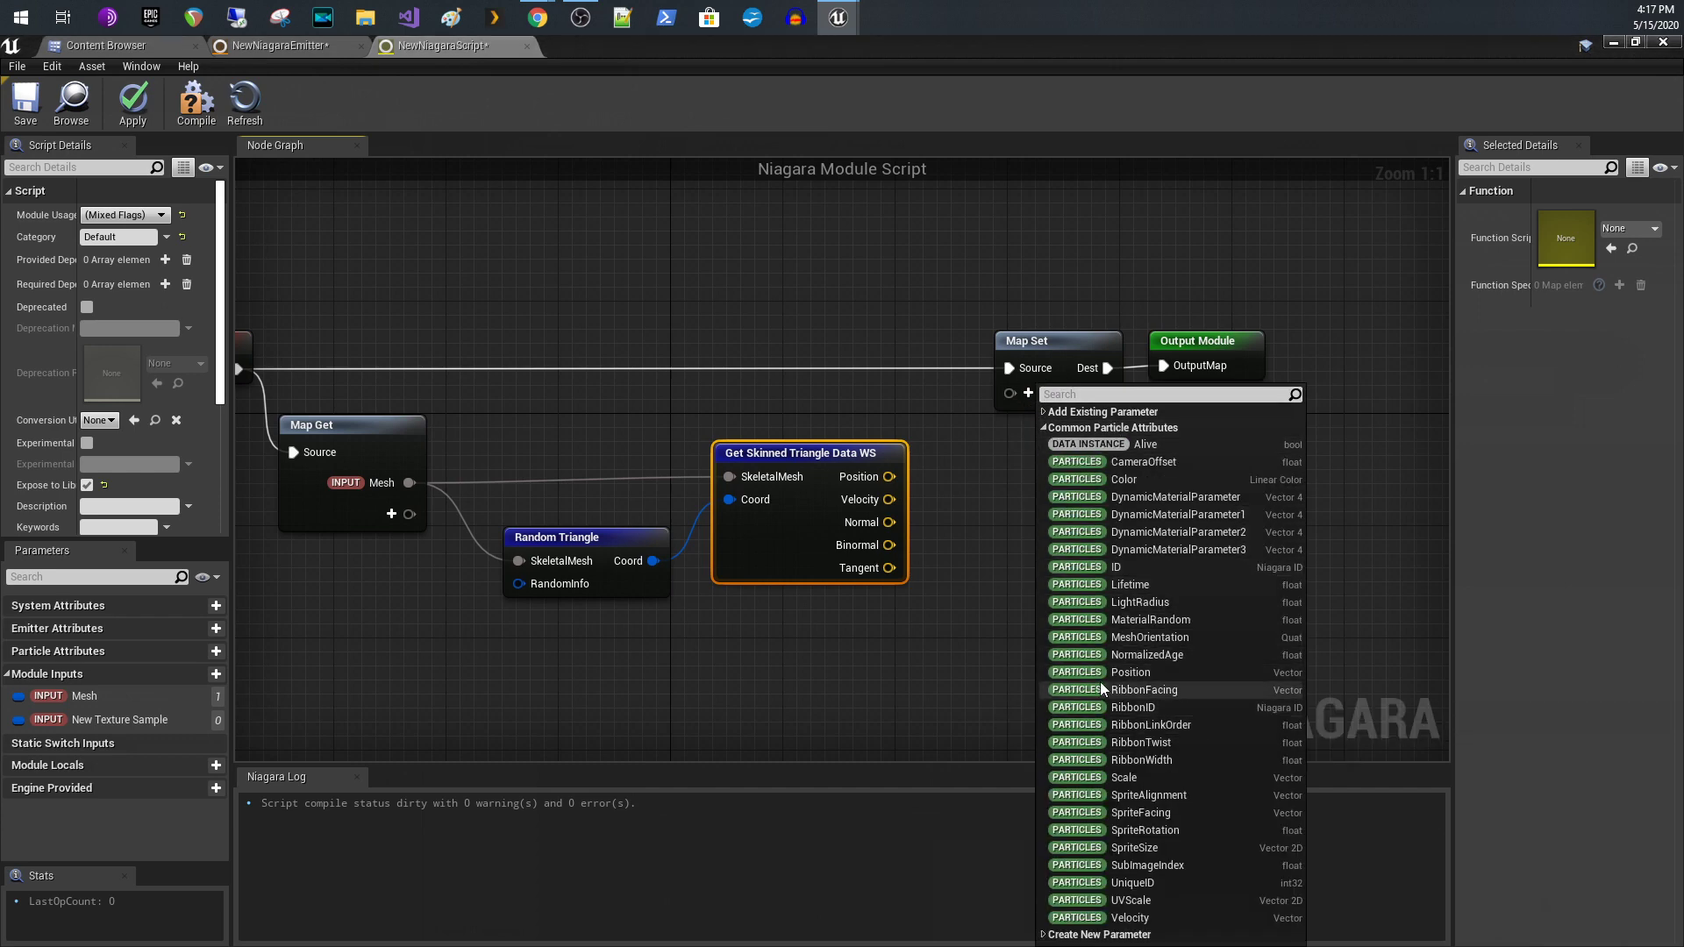
{"action": "left_click", "coordinate": [1131, 674]}
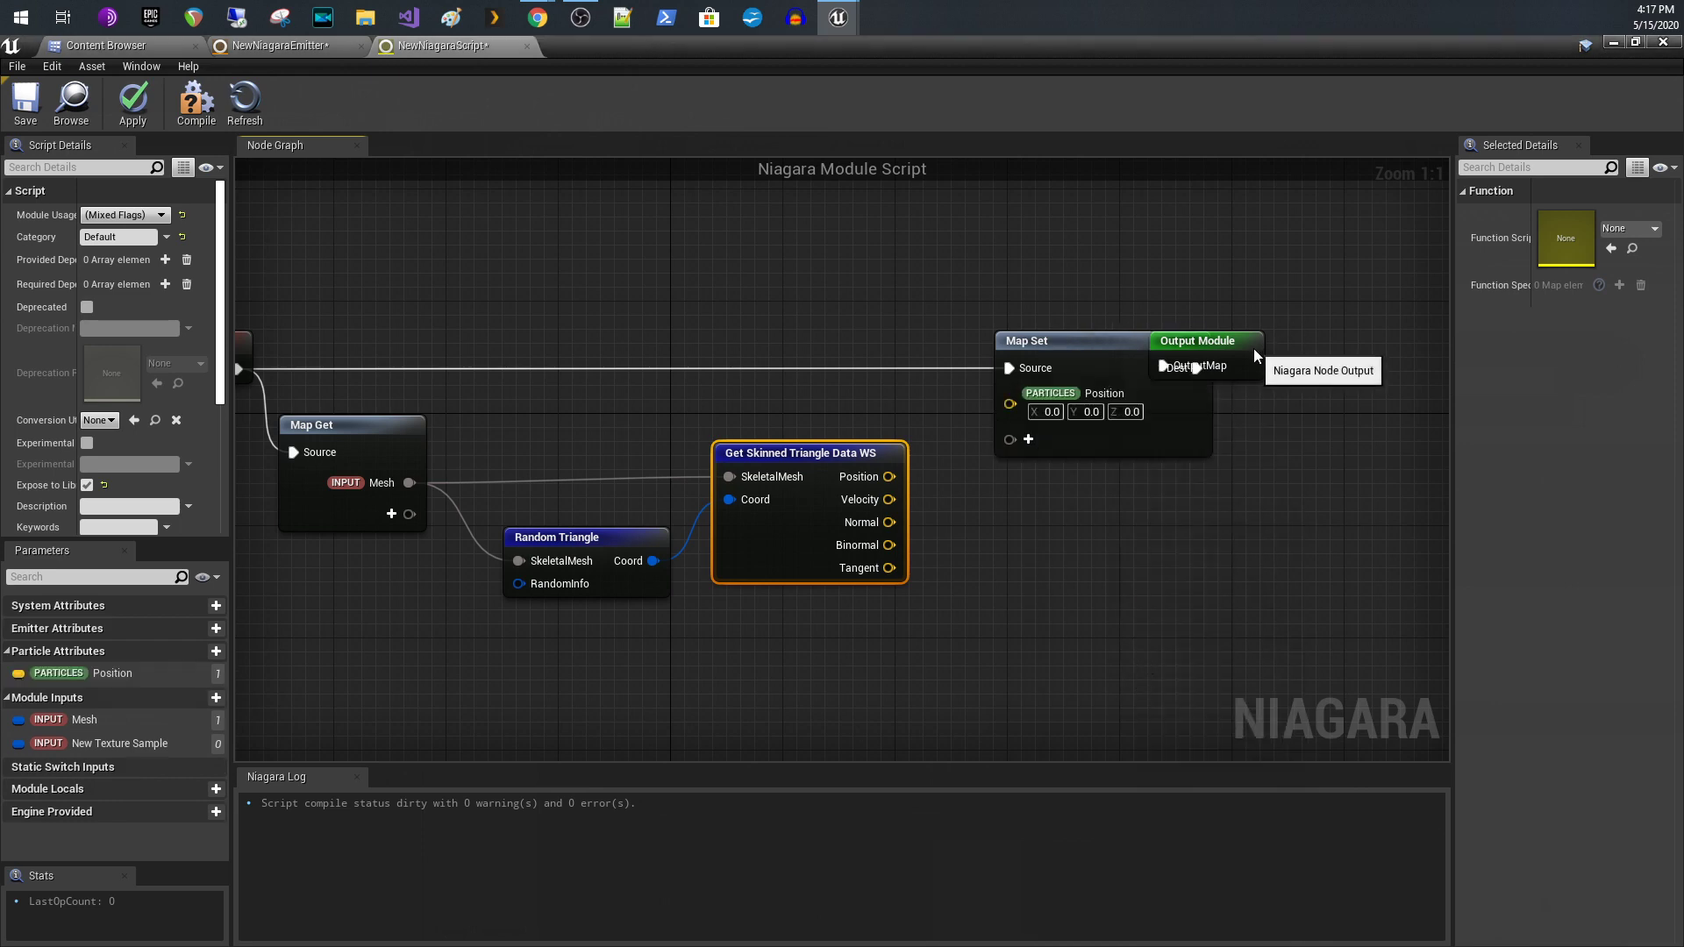
{"action": "left_click_drag", "start_coordinate": [1255, 349], "coordinate": [1381, 356]}
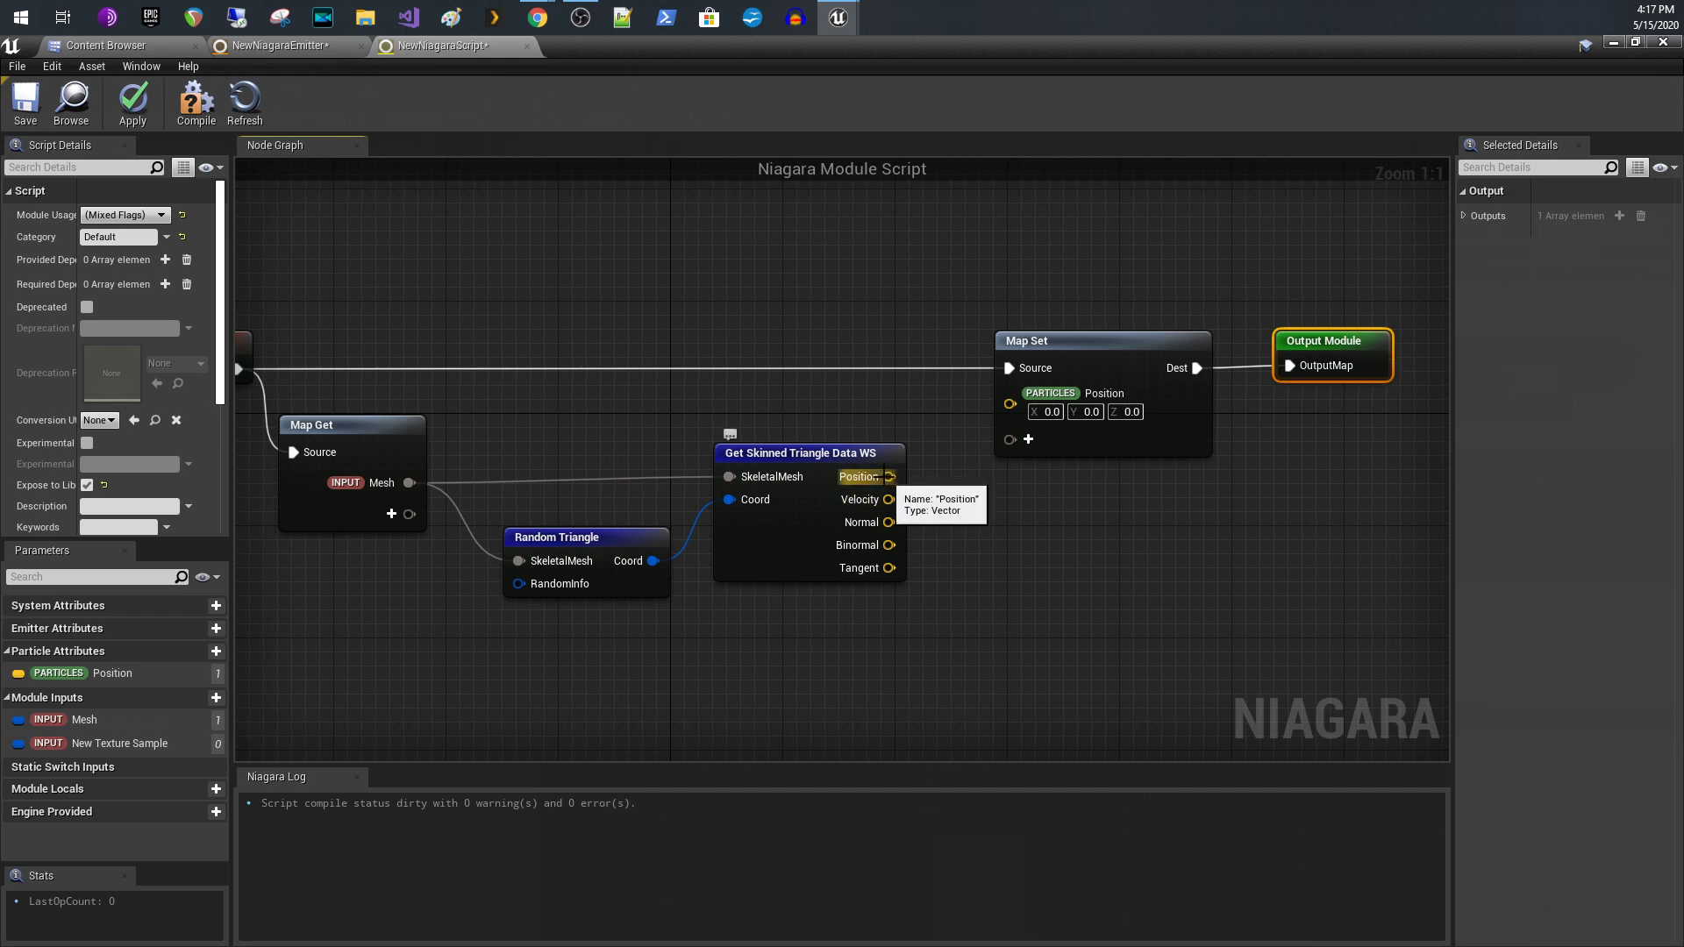
{"action": "left_click_drag", "start_coordinate": [889, 477], "coordinate": [1014, 402]}
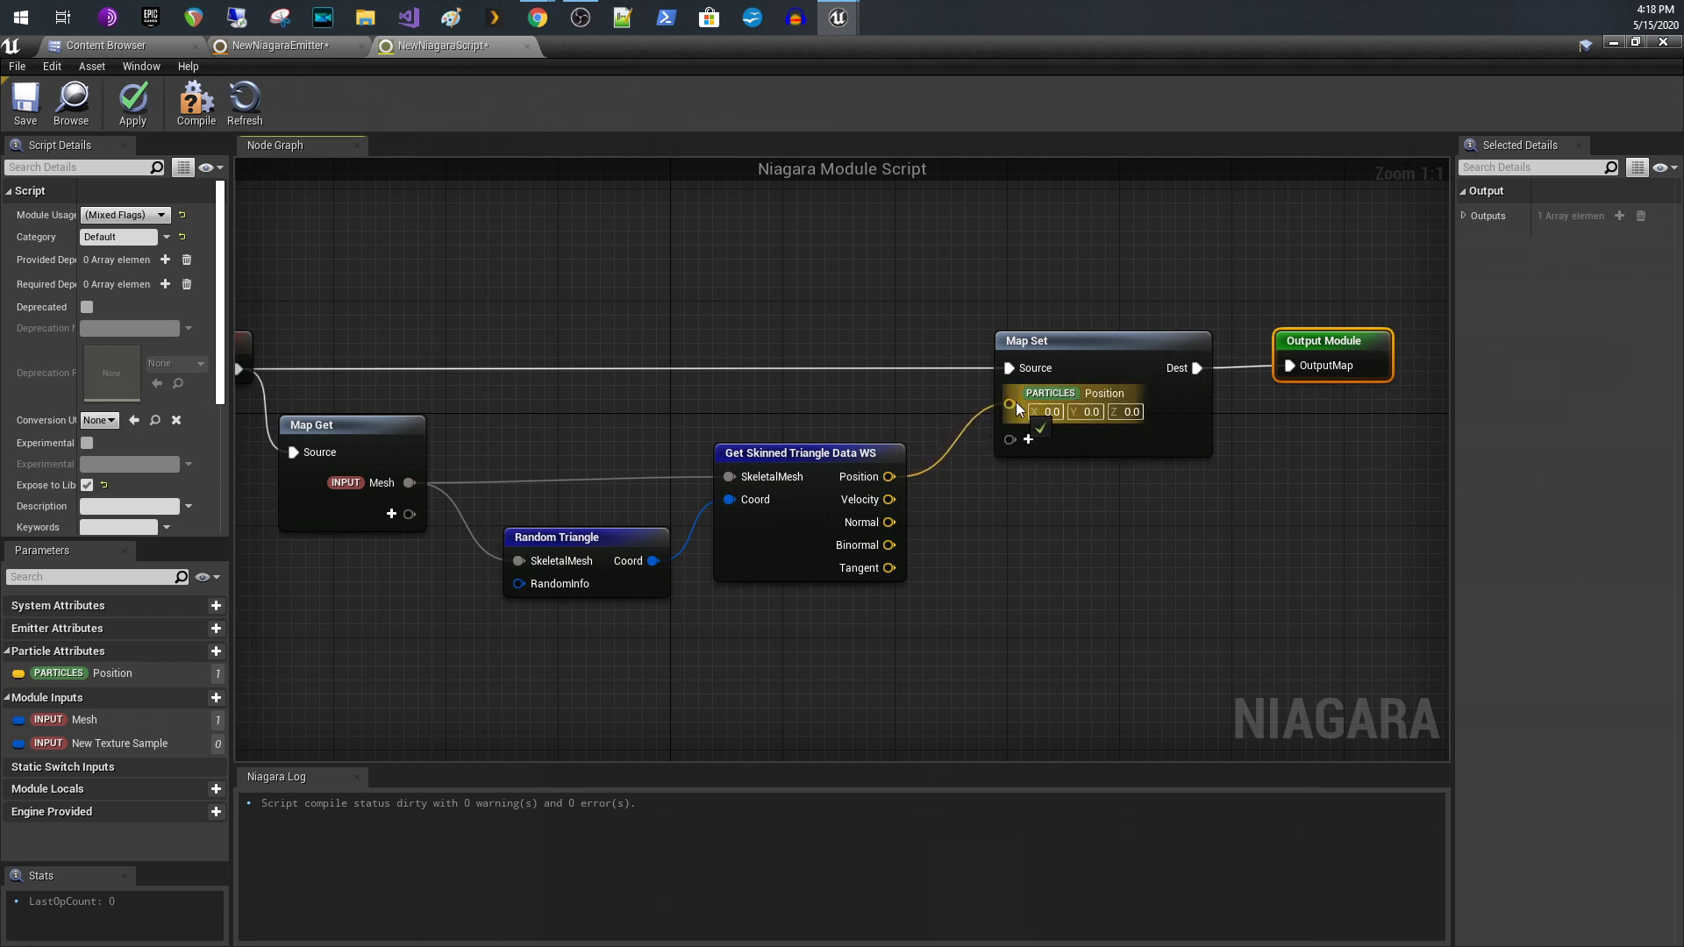
{"action": "left_click_drag", "start_coordinate": [1016, 401], "coordinate": [1016, 403]}
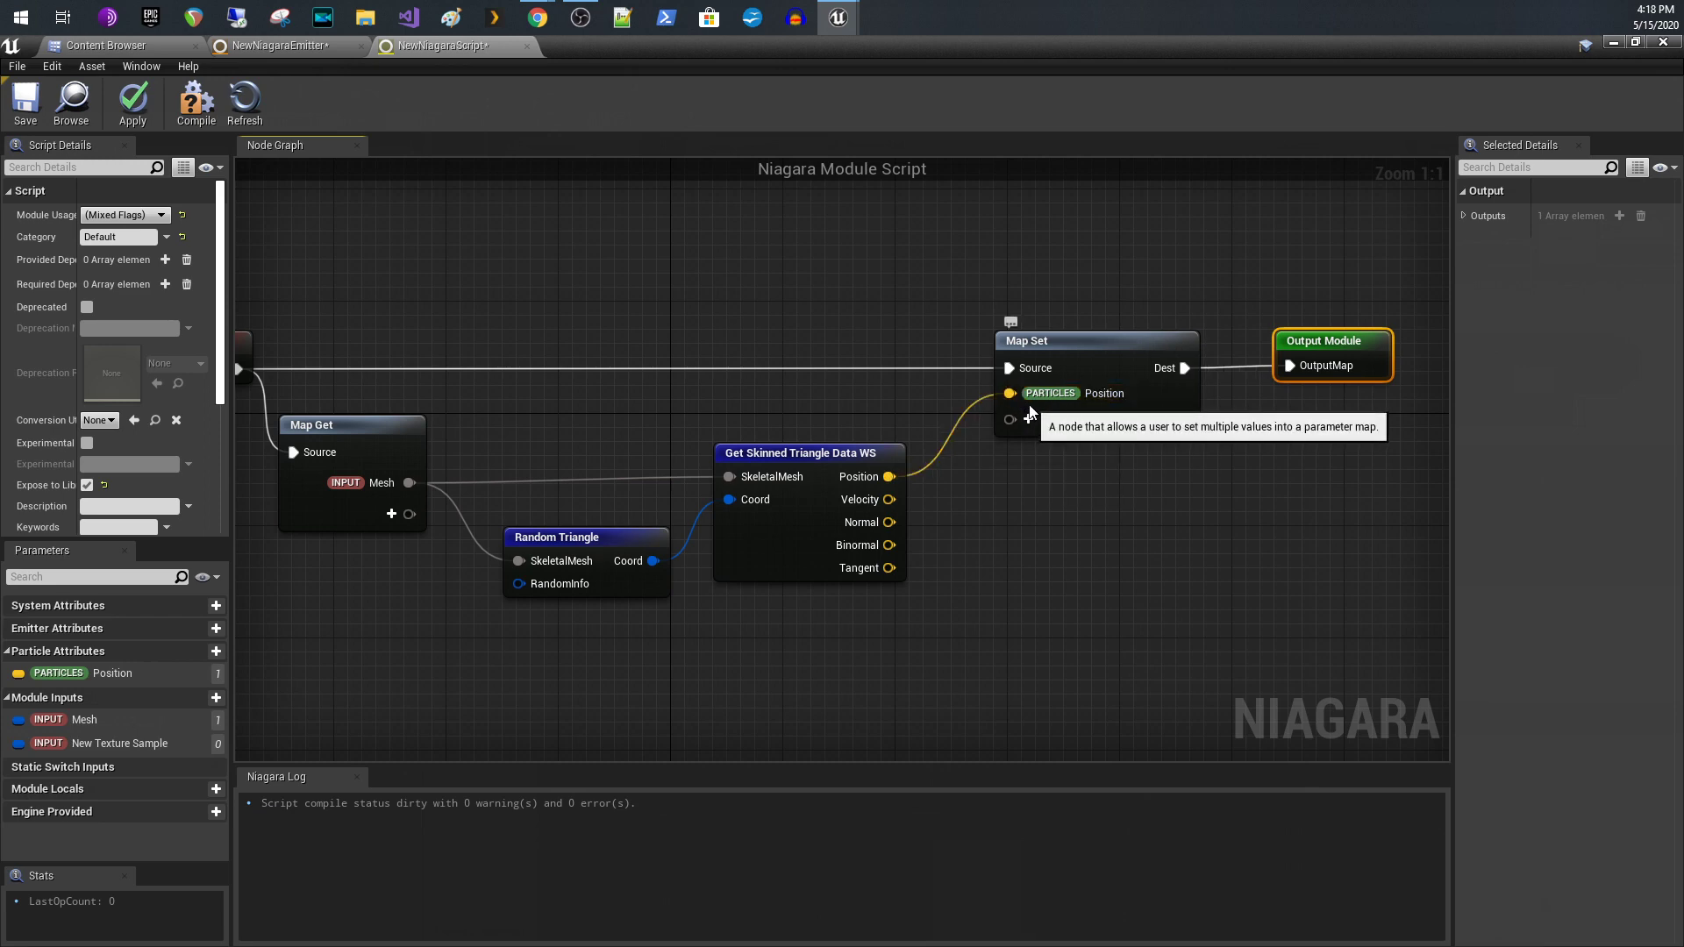
Compile, apply and save the module script
{"action": "left_click", "coordinate": [182, 110]}
{"action": "left_click", "coordinate": [132, 113]}
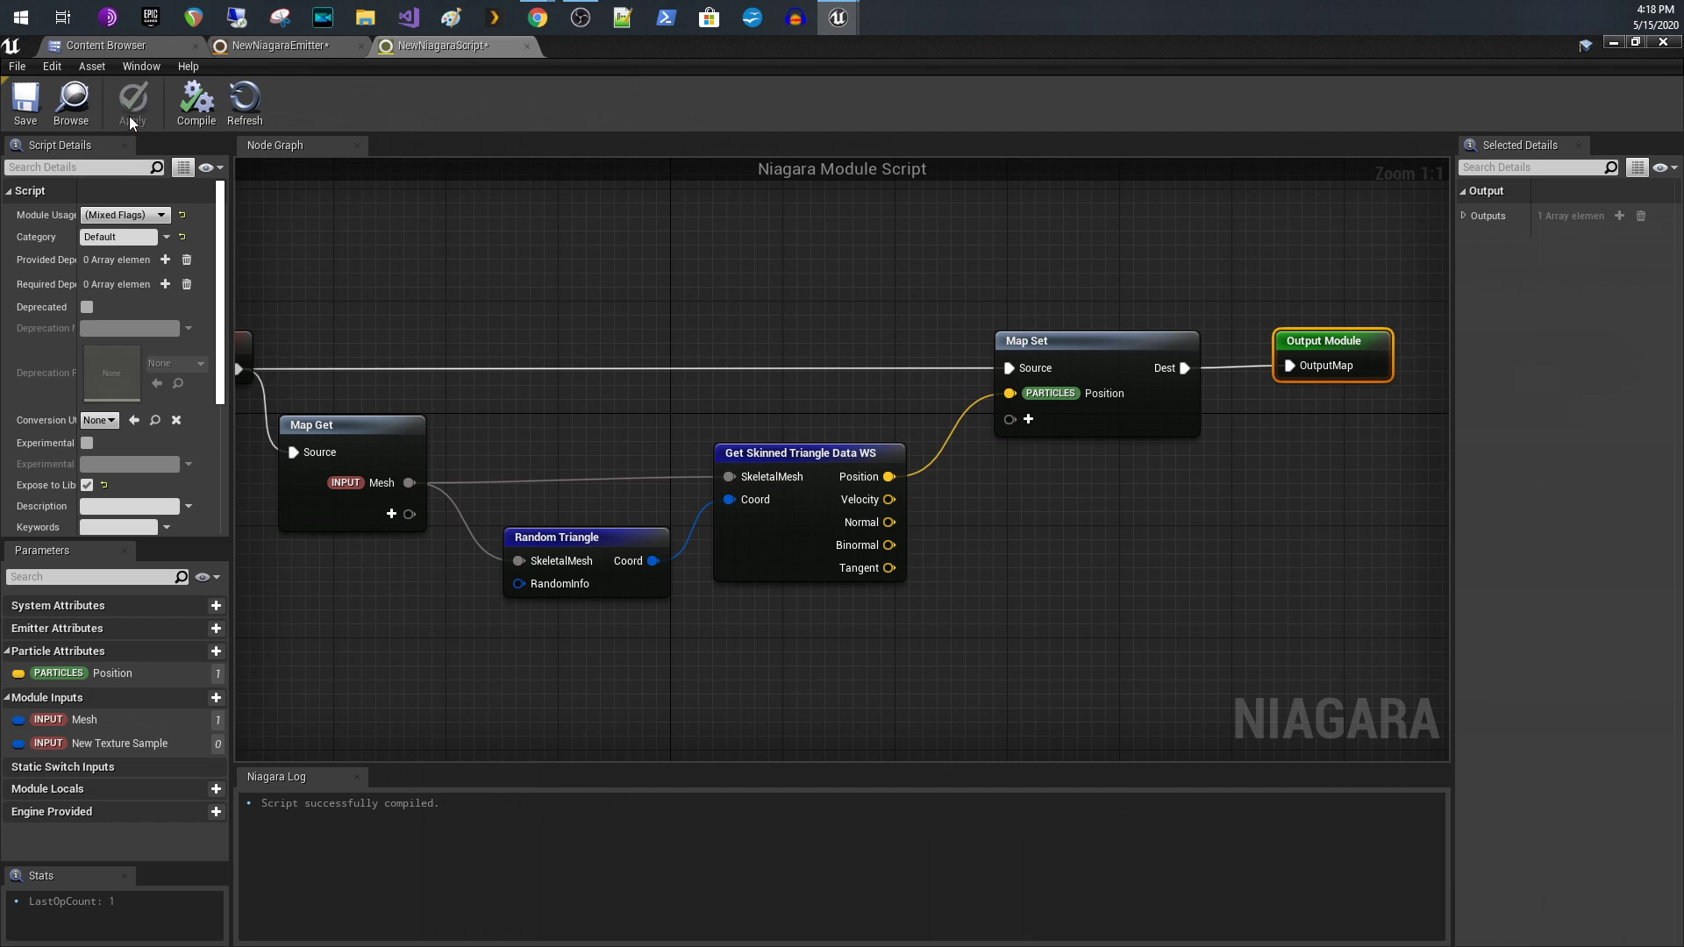
{"action": "left_click", "coordinate": [25, 98]}
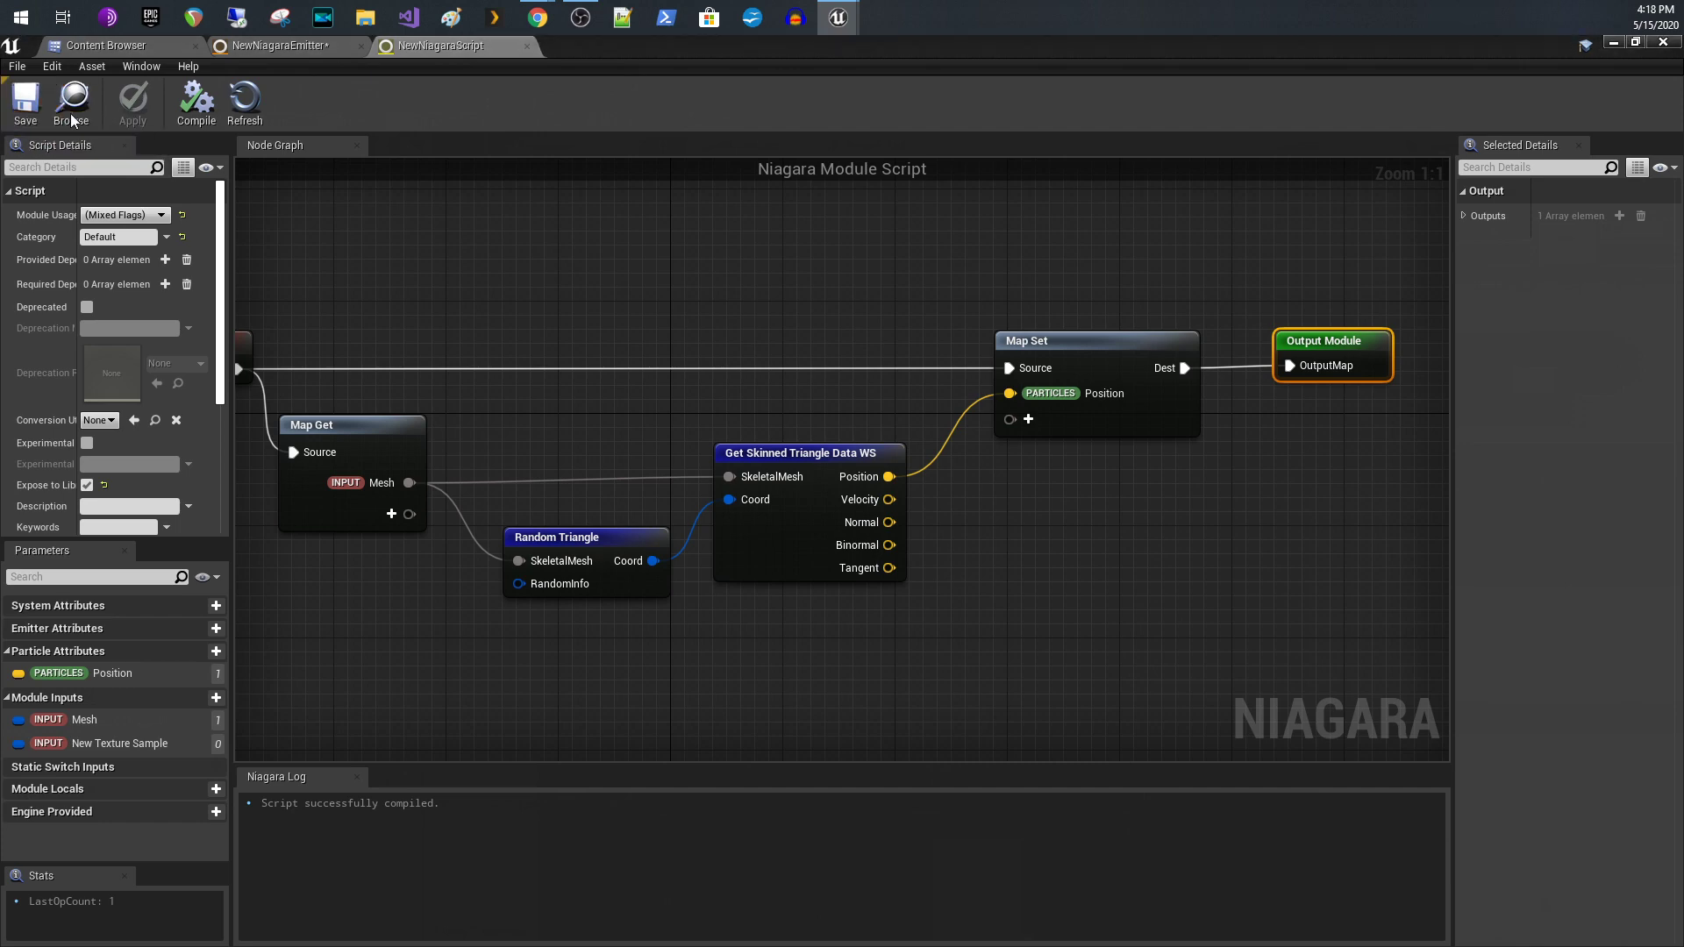
Add the second New Niagara Script listed in the Default category as a module in the emitter's Particle Spawn group
{"action": "left_click", "coordinate": [302, 43]}
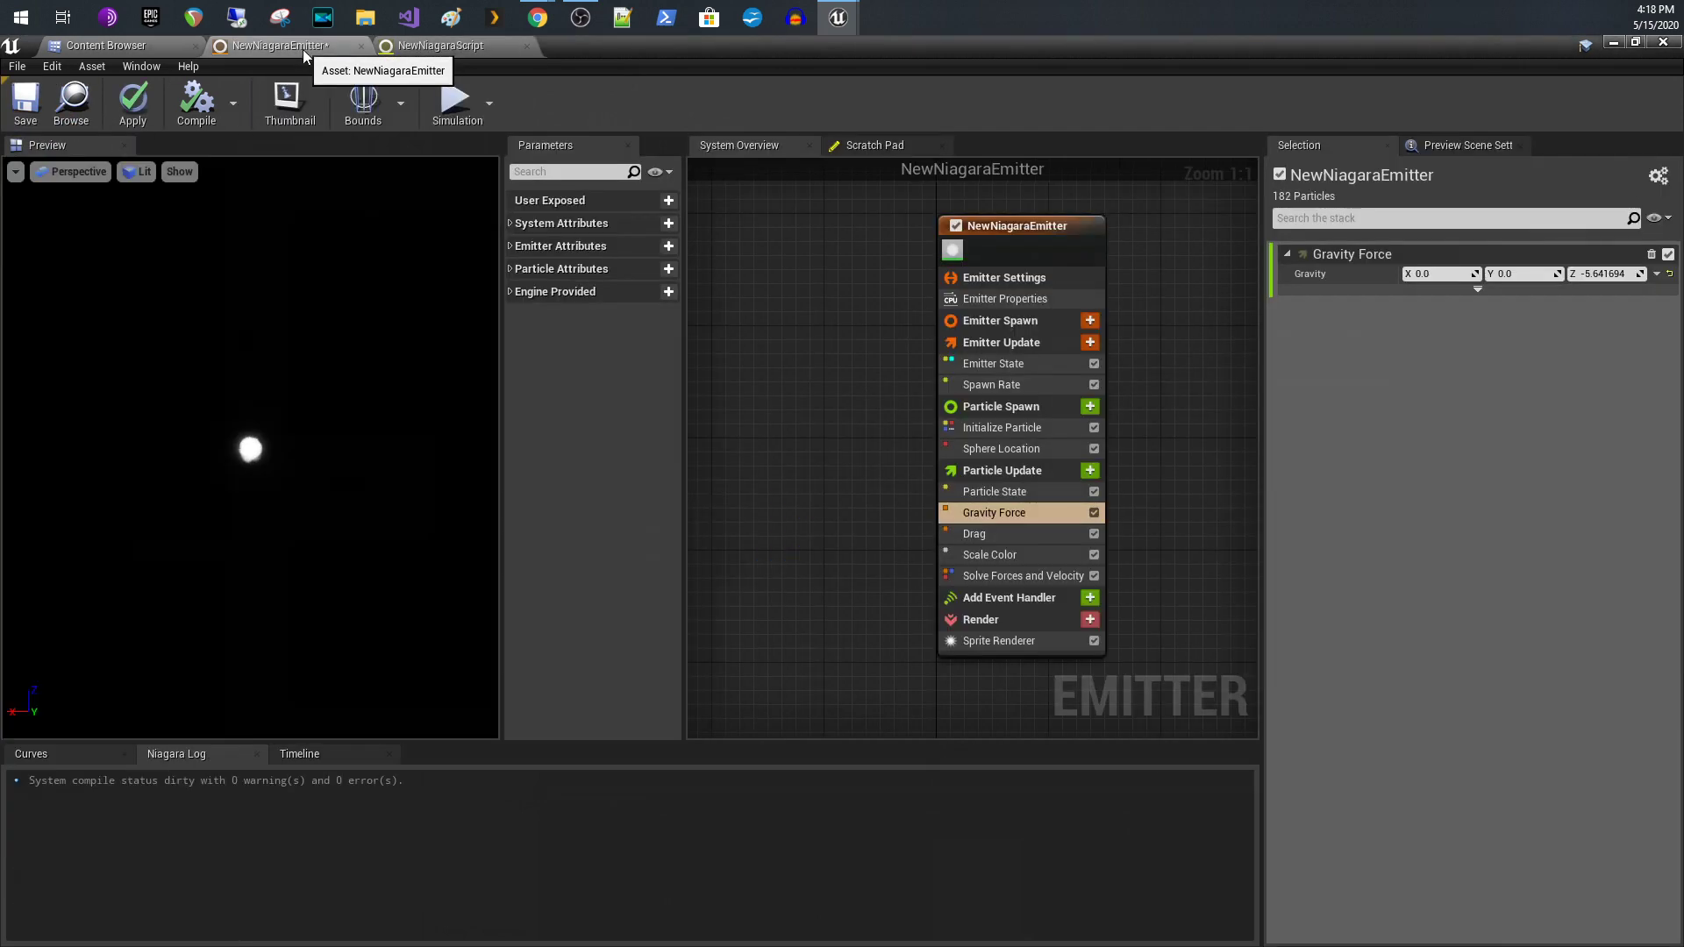
{"action": "left_click", "coordinate": [1090, 406]}
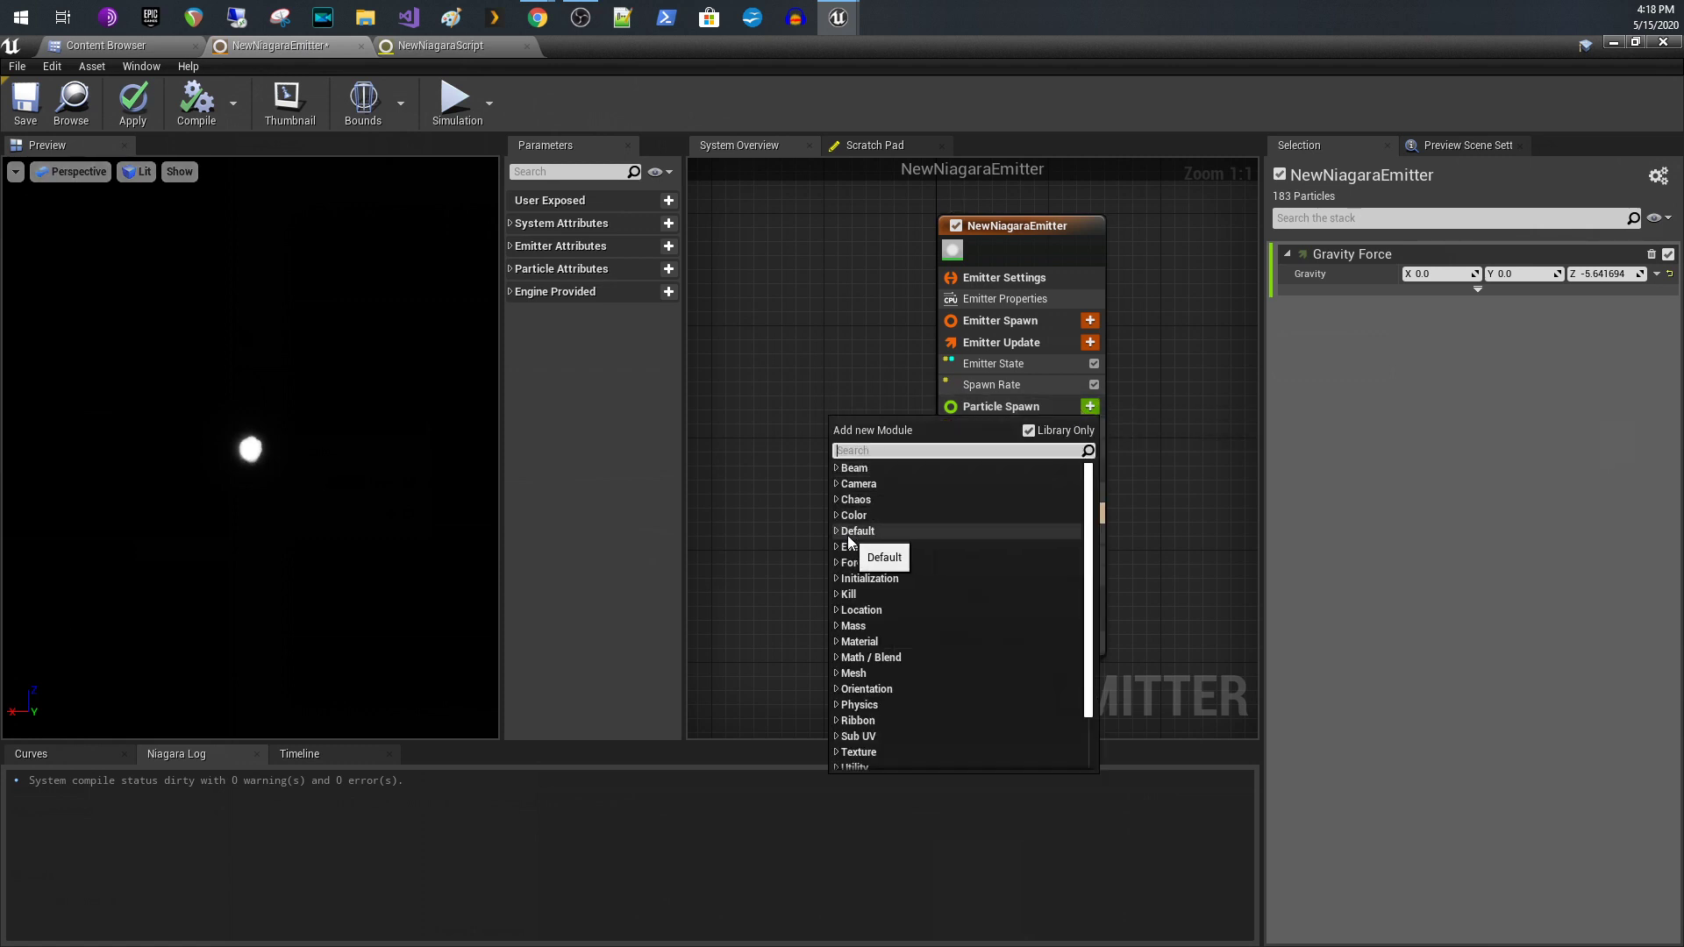
{"action": "left_click", "coordinate": [409, 49]}
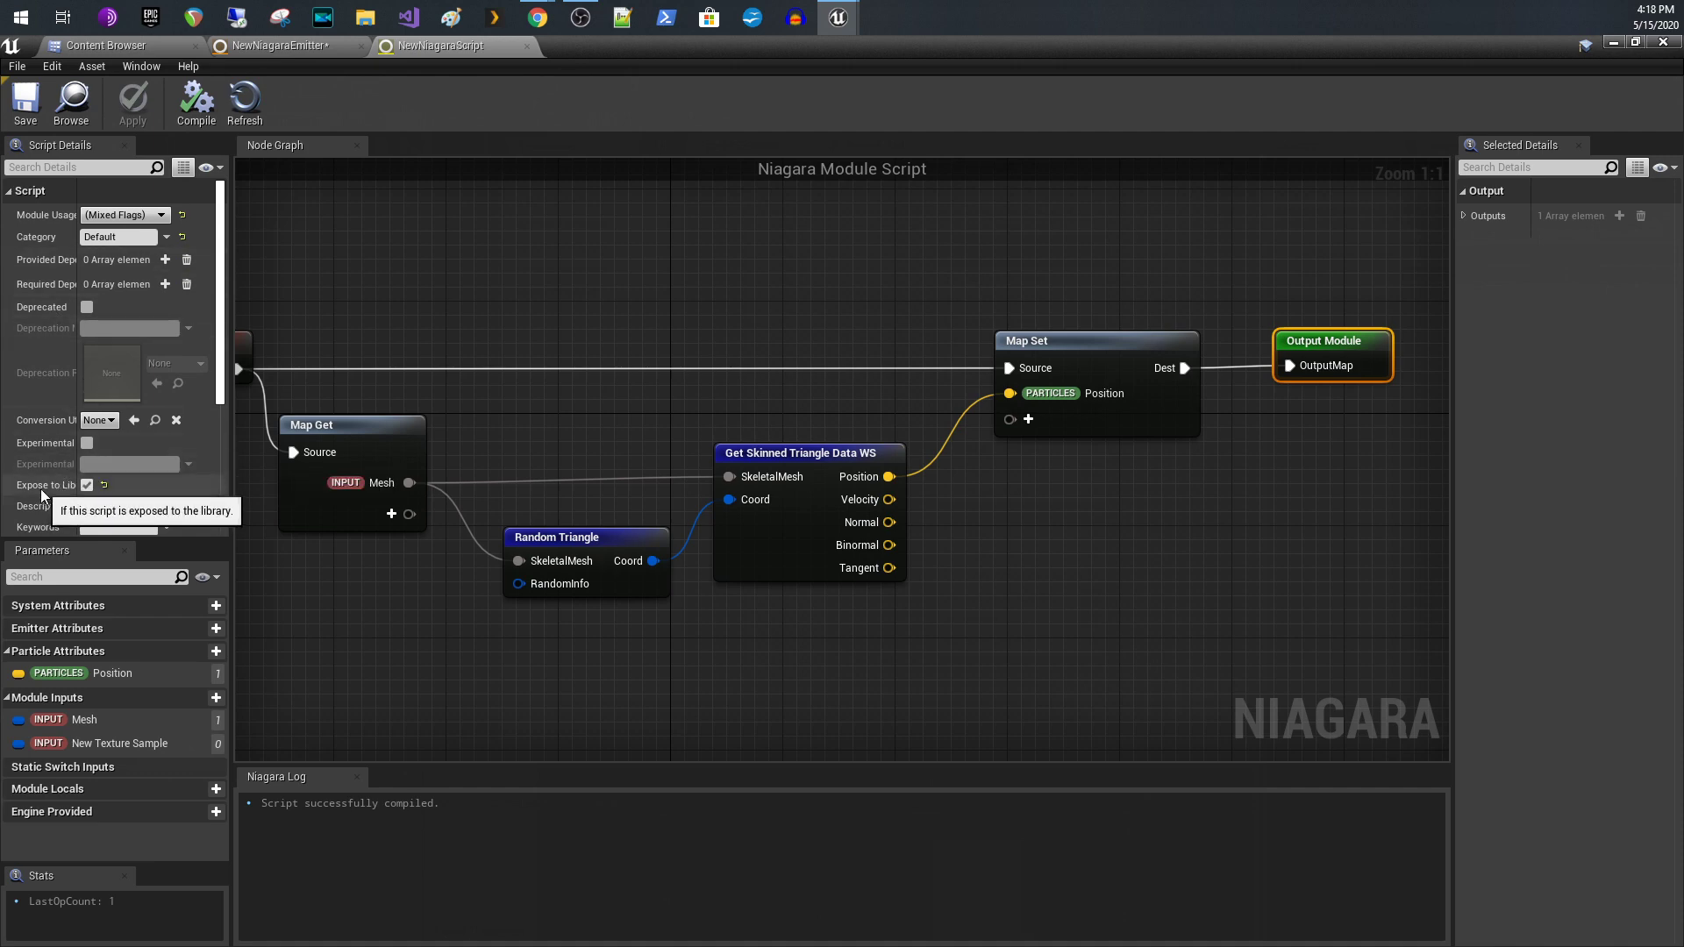
{"action": "left_click", "coordinate": [299, 51]}
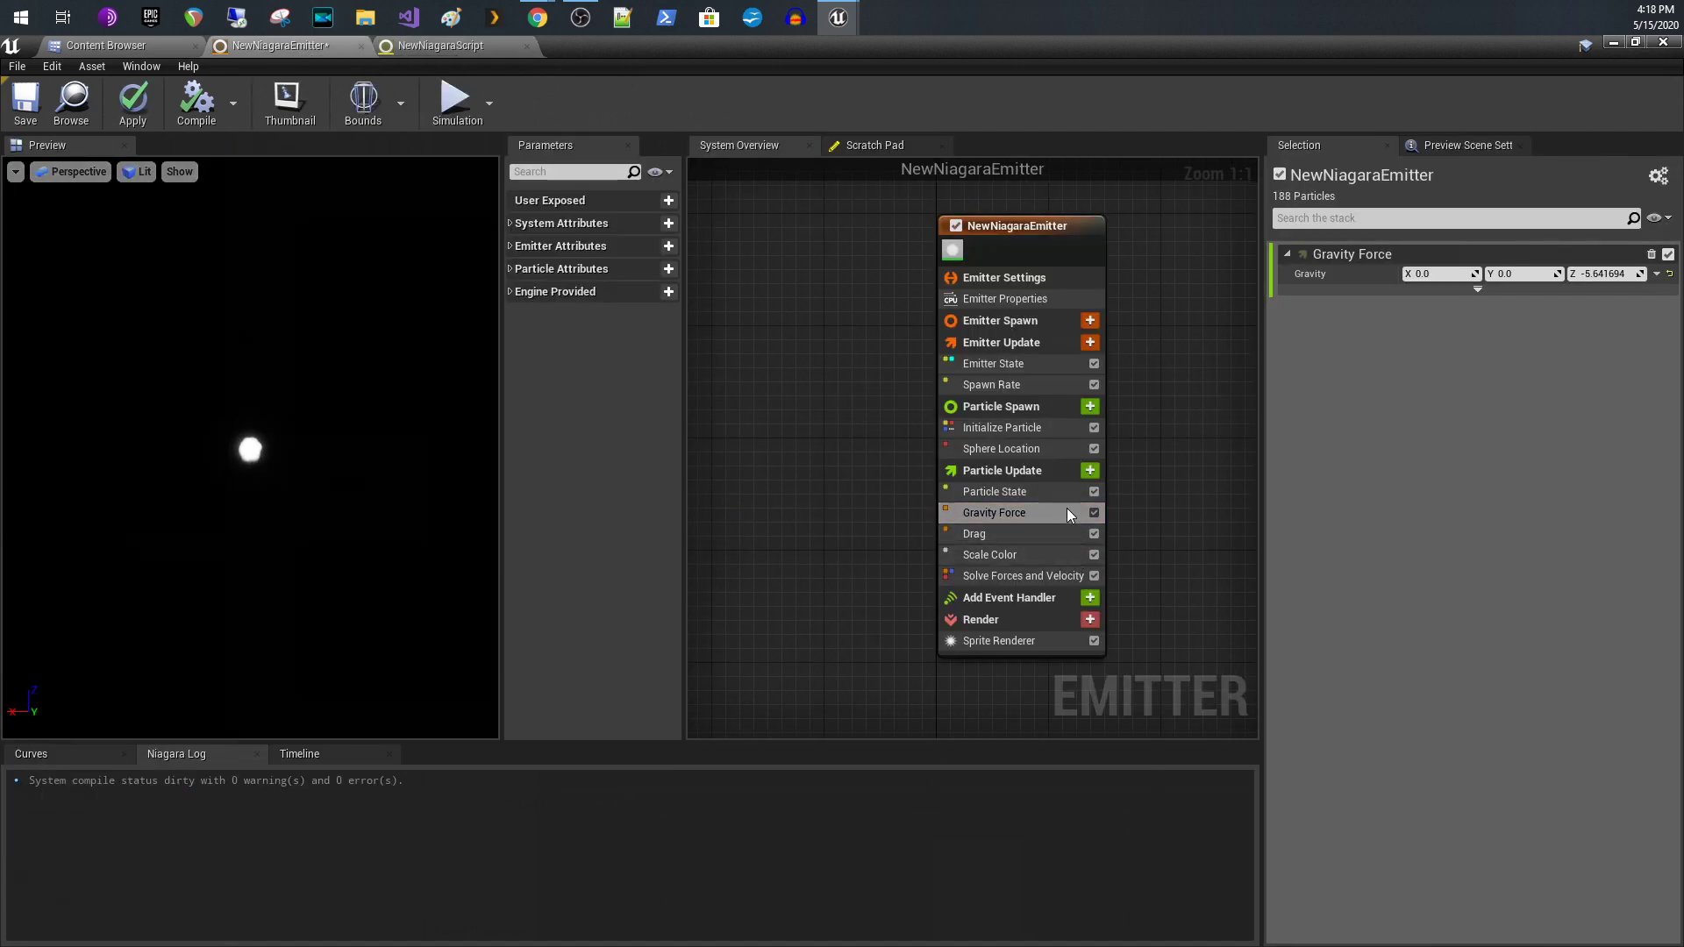
{"action": "left_click", "coordinate": [1091, 406]}
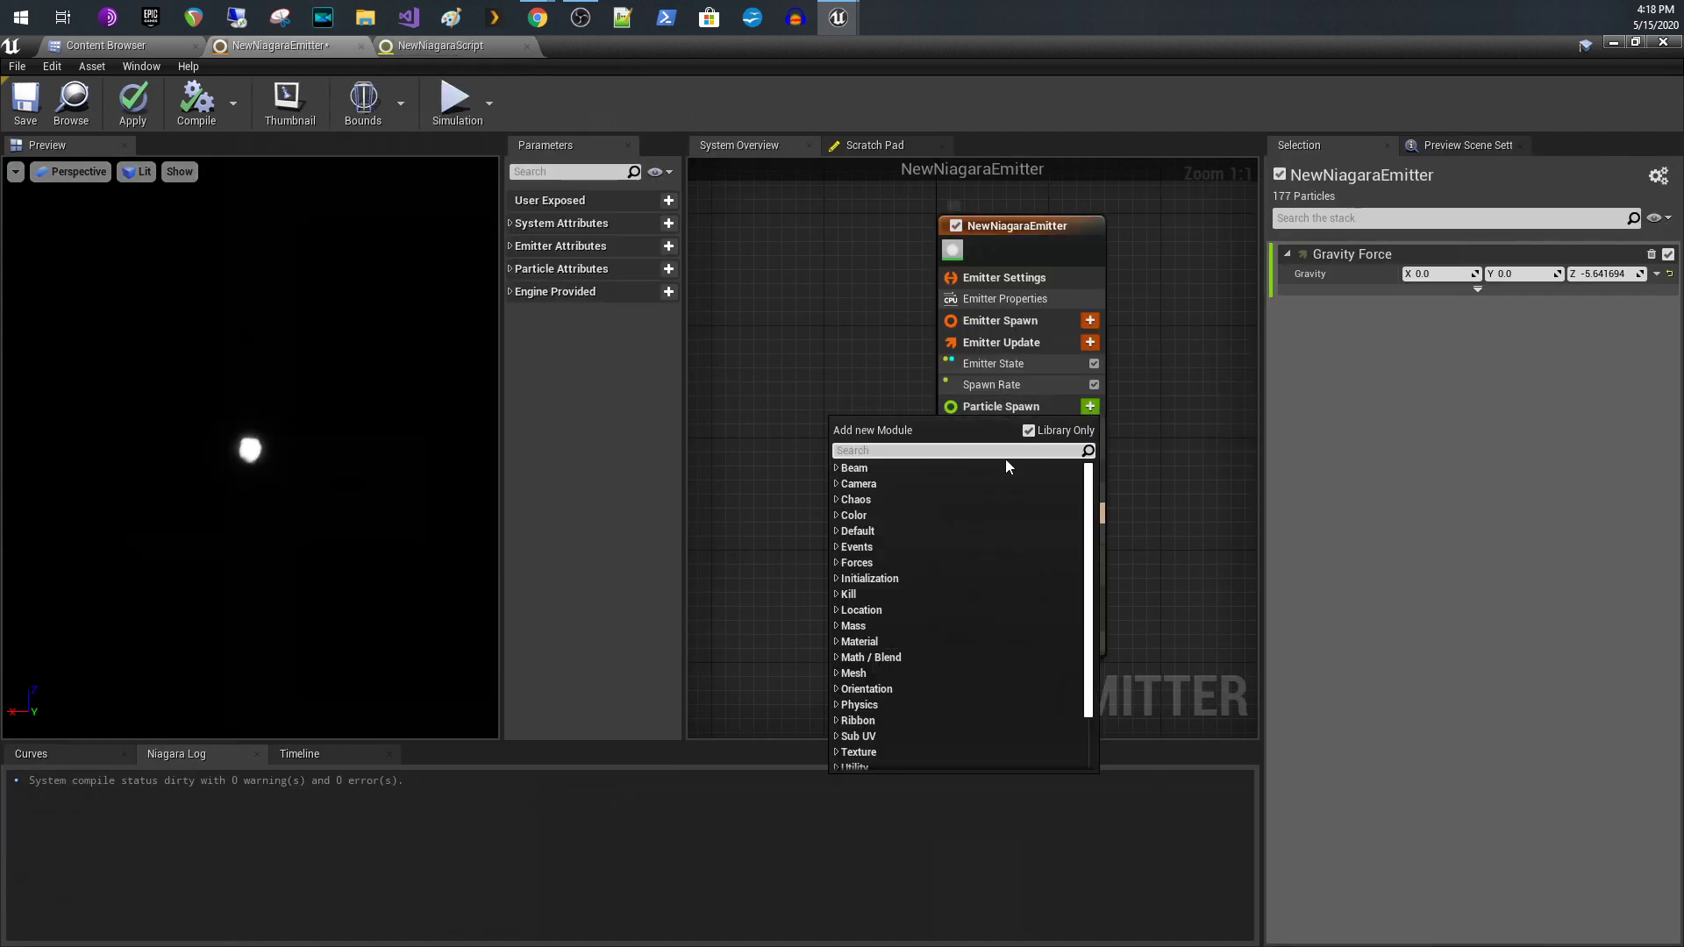
{"action": "left_click", "coordinate": [835, 532]}
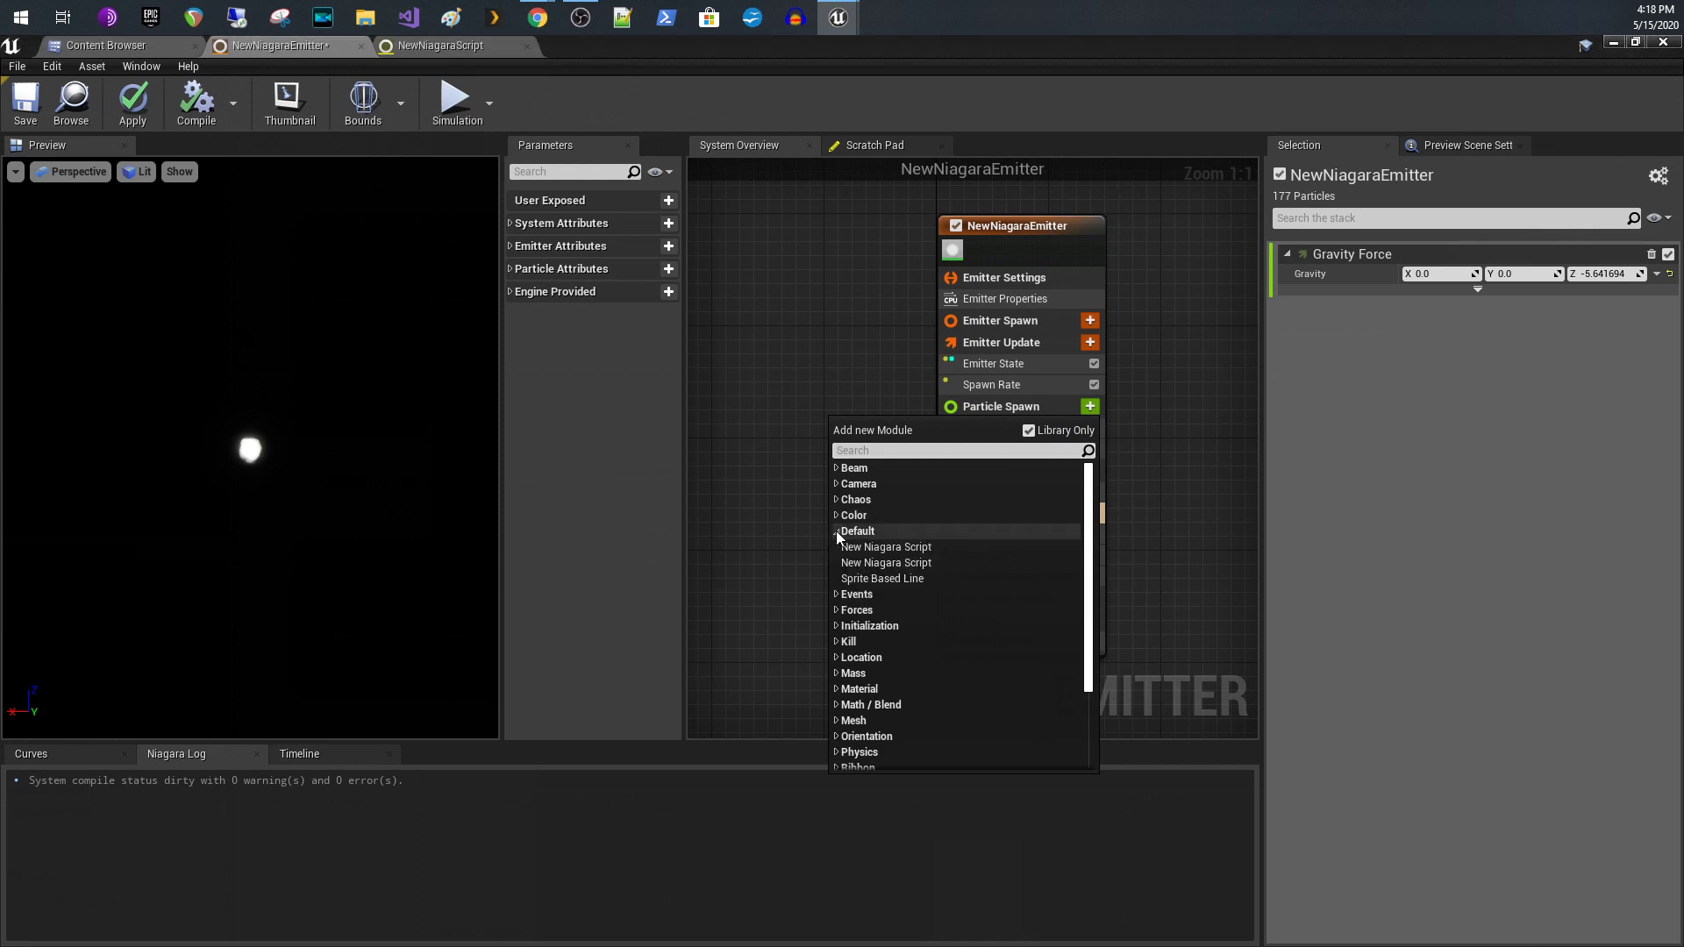
{"action": "left_click", "coordinate": [904, 567]}
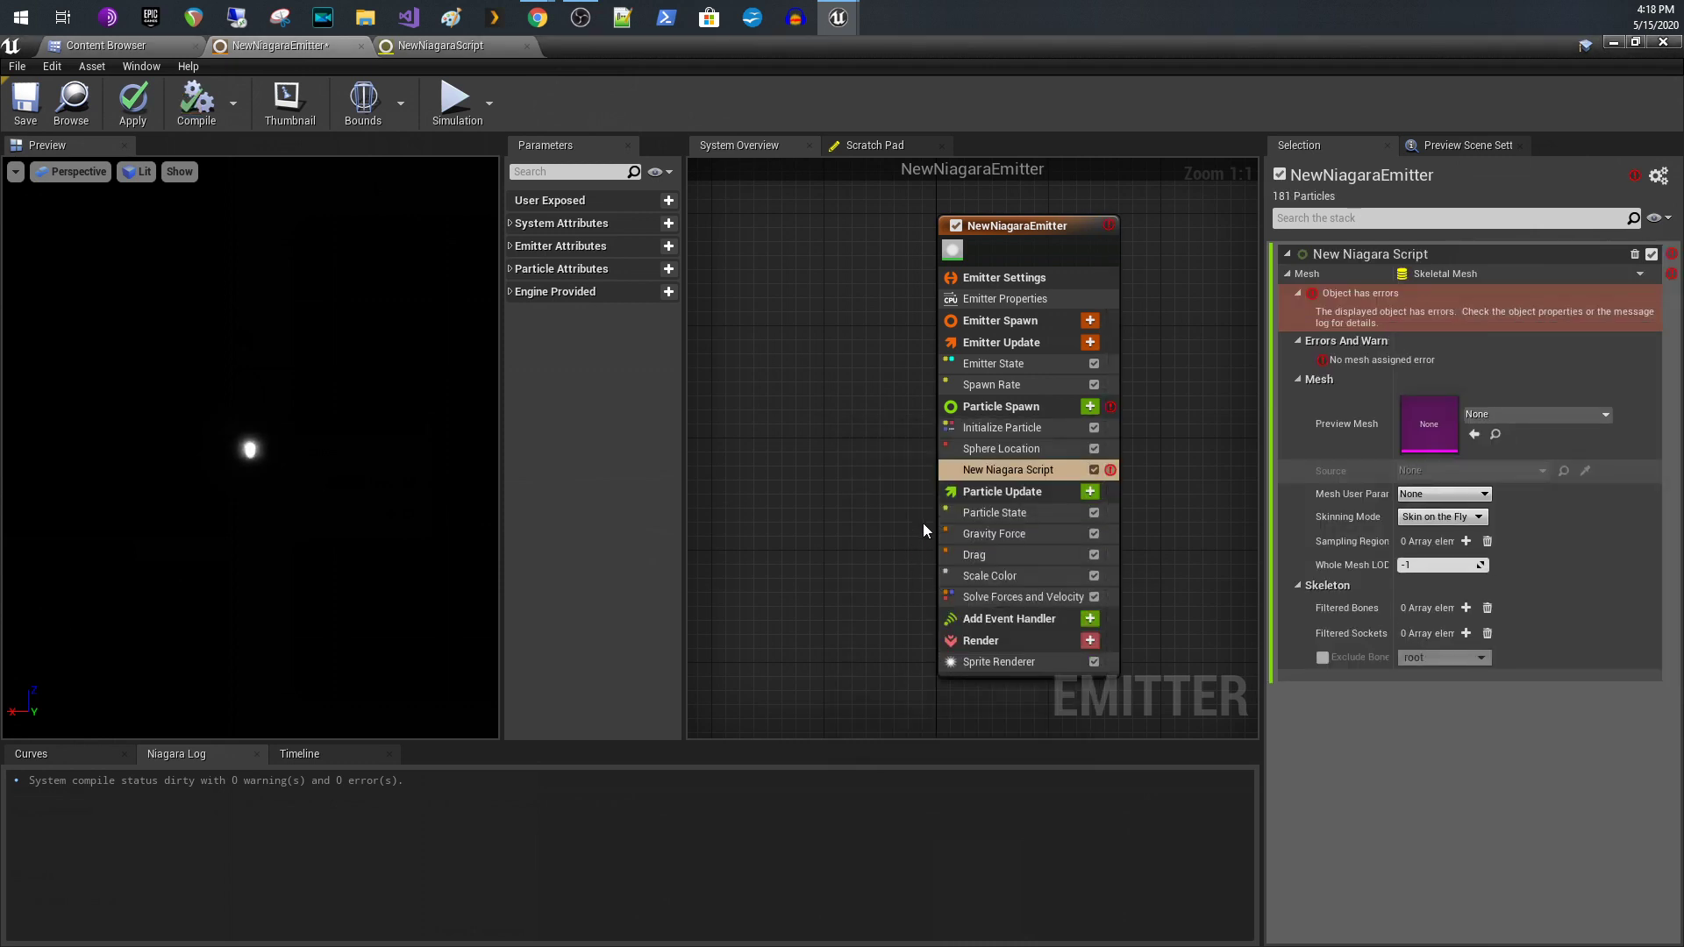
Set the Preview Mesh of the emitter's New Niagara Script module to the Looking skeletal mesh
{"action": "left_click_drag", "start_coordinate": [965, 524], "coordinate": [966, 523]}
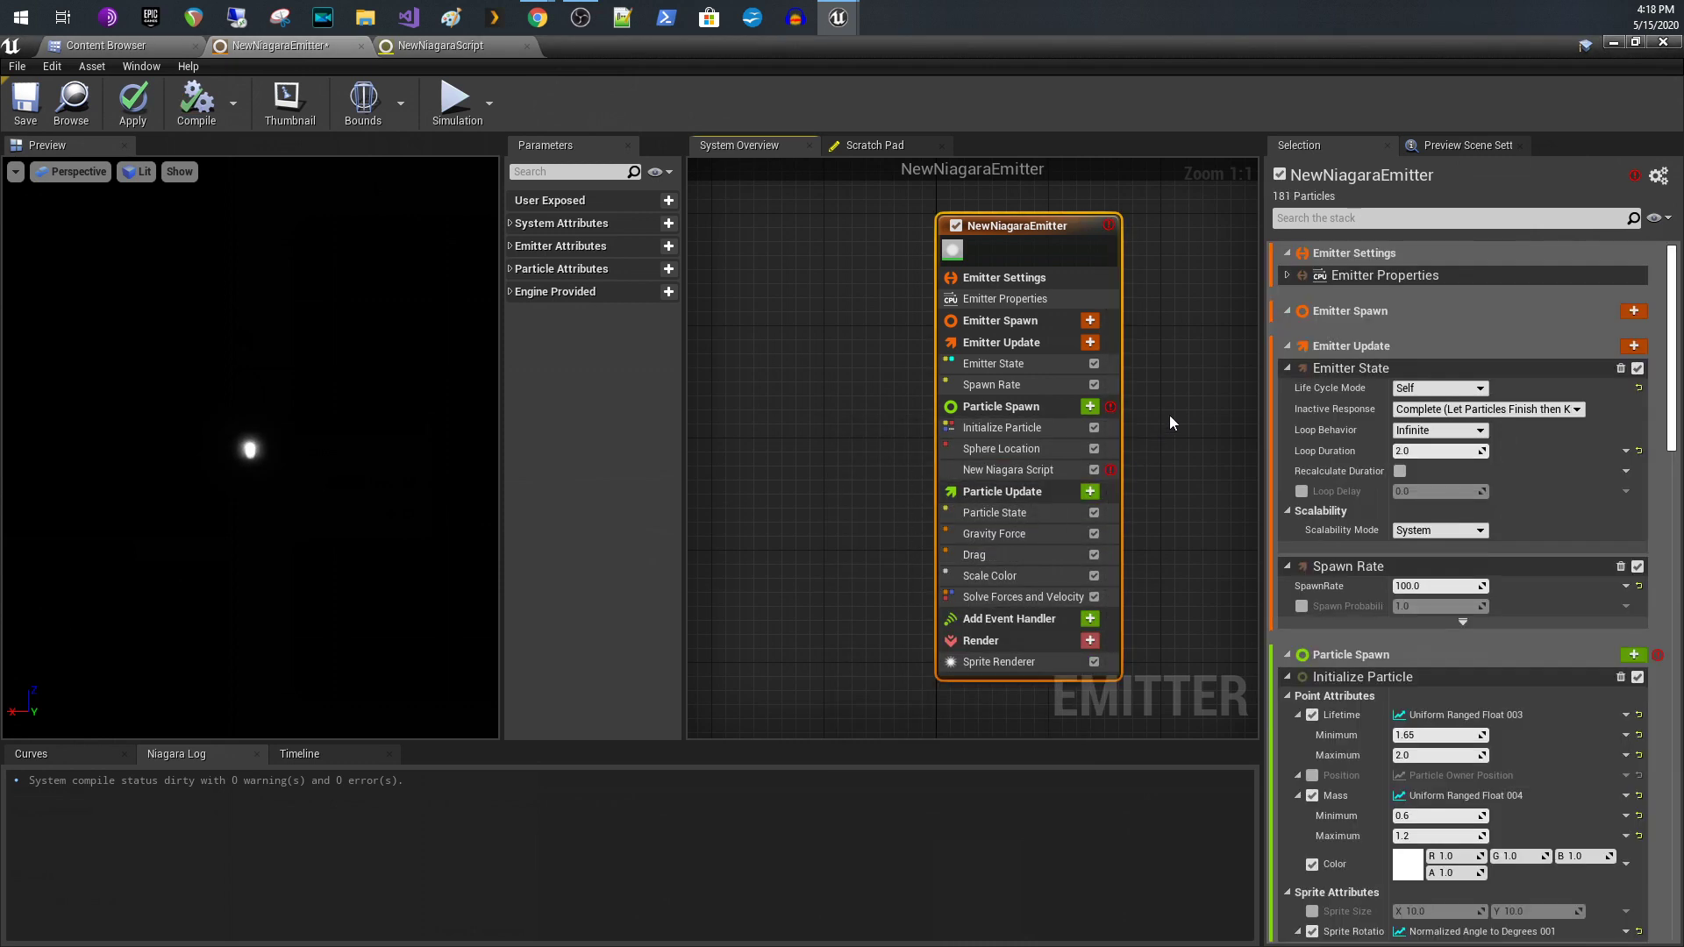
{"action": "left_click", "coordinate": [1024, 469]}
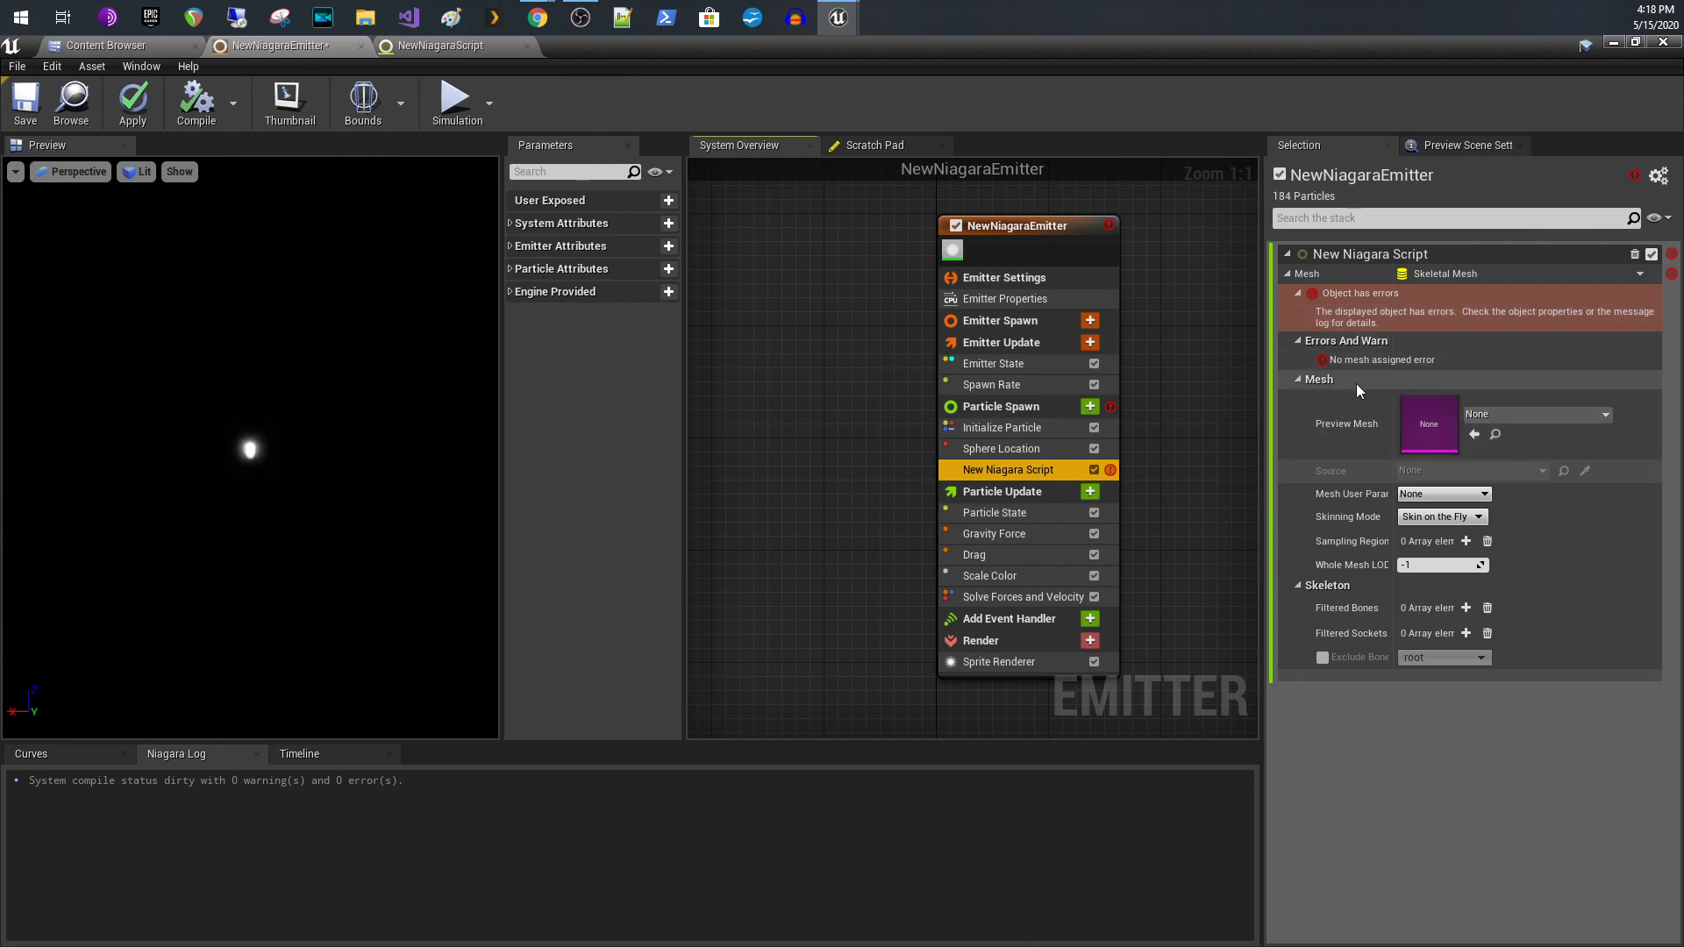
{"action": "left_click", "coordinate": [1520, 412]}
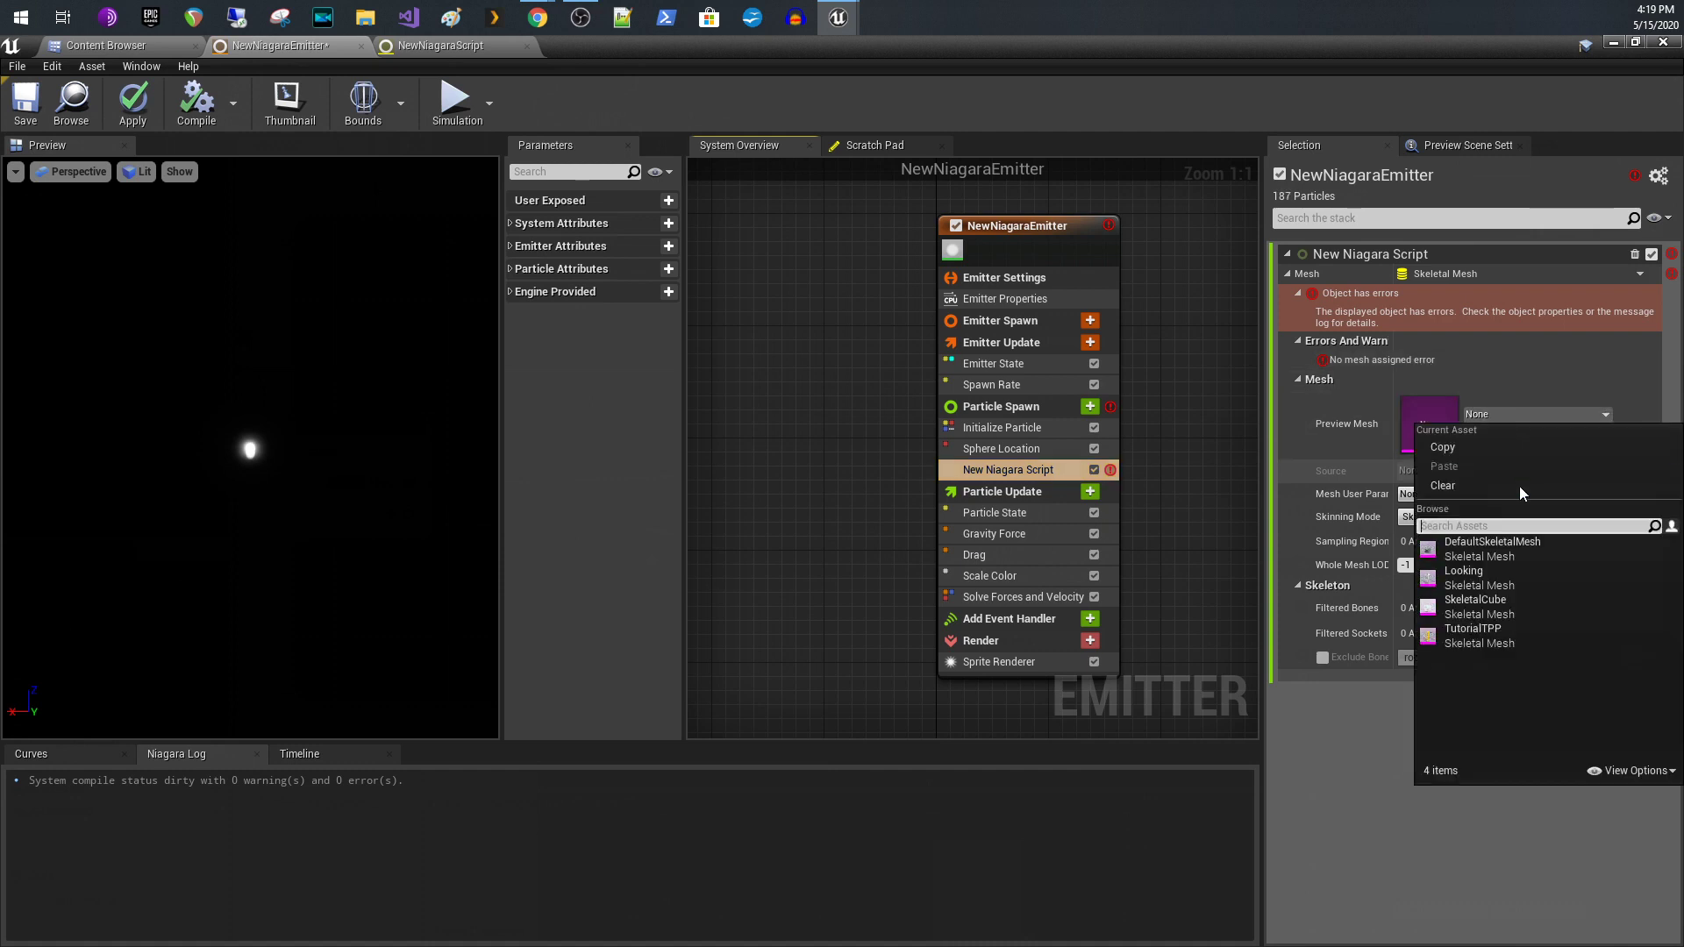
{"action": "left_click", "coordinate": [1486, 578]}
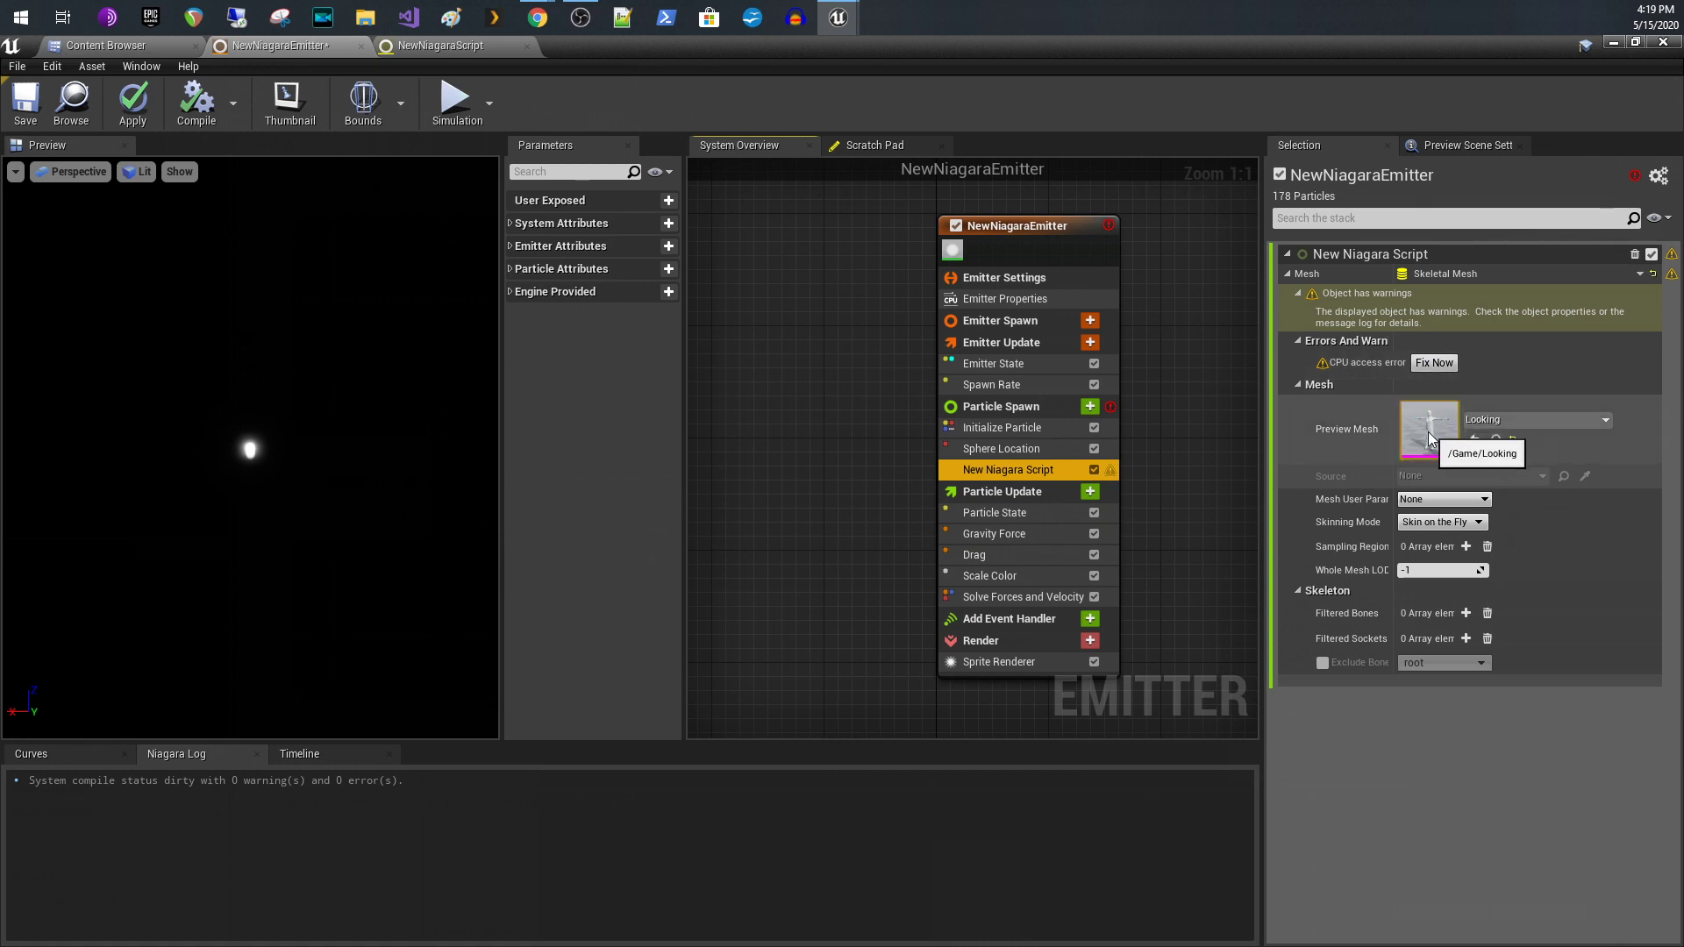
Apply the offered fix for the CPU access error on the module's skeletal mesh and check the particle preview
{"action": "left_click", "coordinate": [1434, 363]}
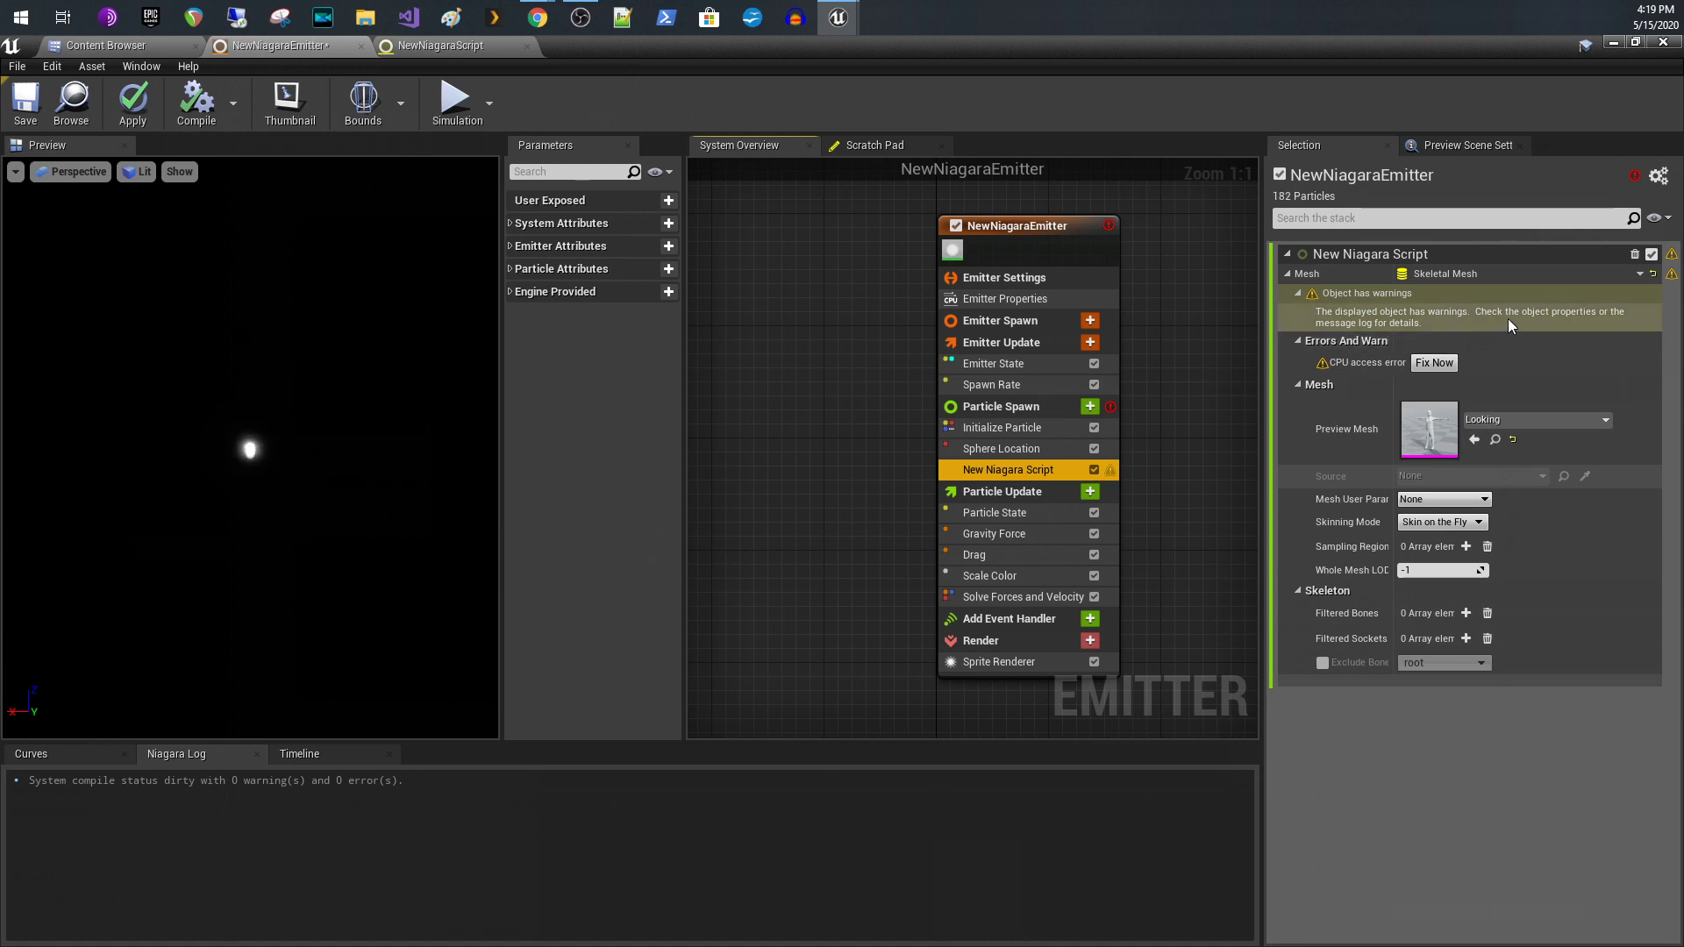
{"action": "mouse_move", "coordinate": [1365, 369]}
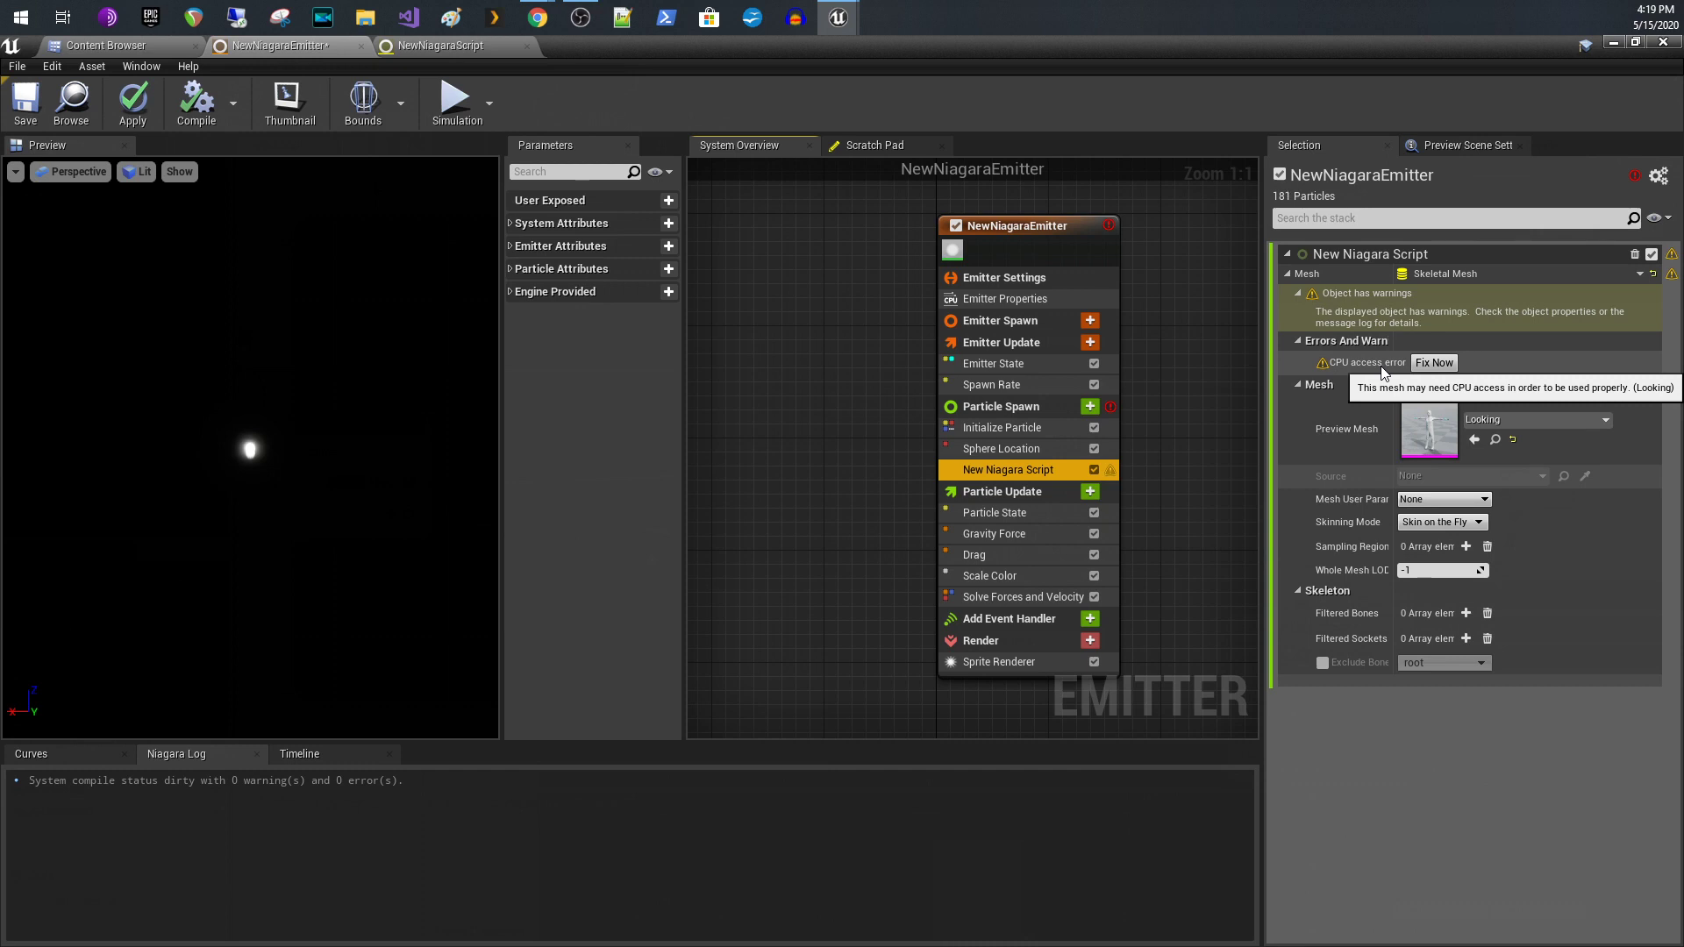
{"action": "left_click", "coordinate": [1435, 362]}
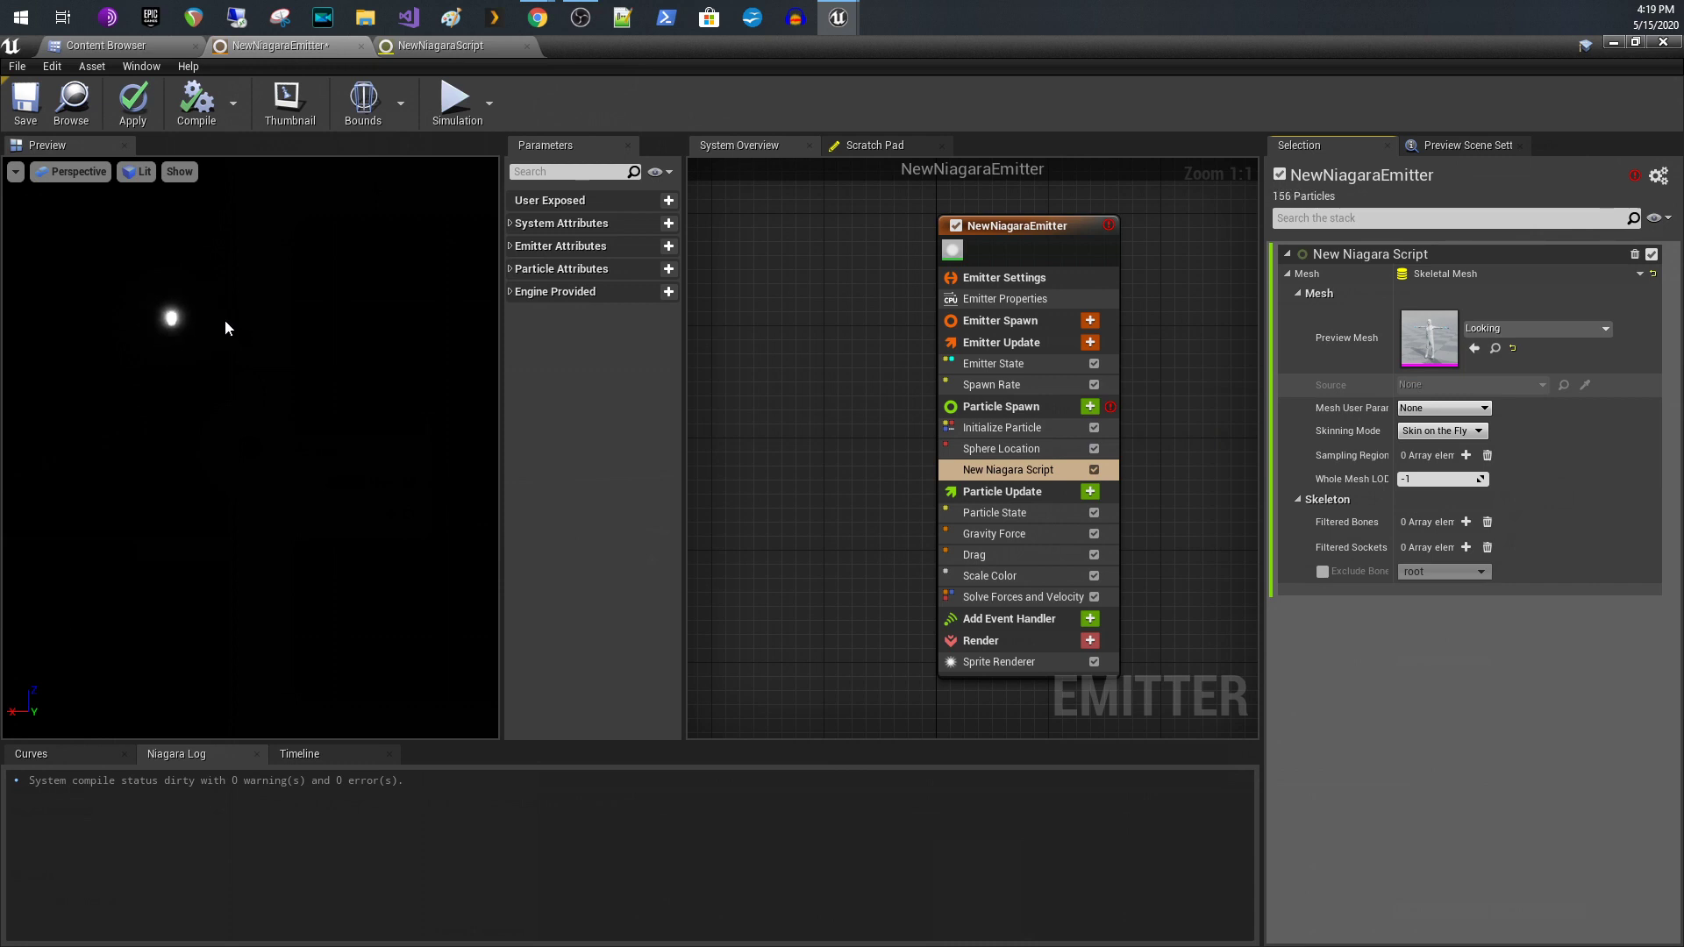
{"action": "mouse_move", "coordinate": [230, 335]}
{"action": "left_mouse_down"}
{"action": "mouse_move", "coordinate": [250, 307]}
{"action": "mouse_move", "coordinate": [230, 329]}
{"action": "left_mouse_up"}
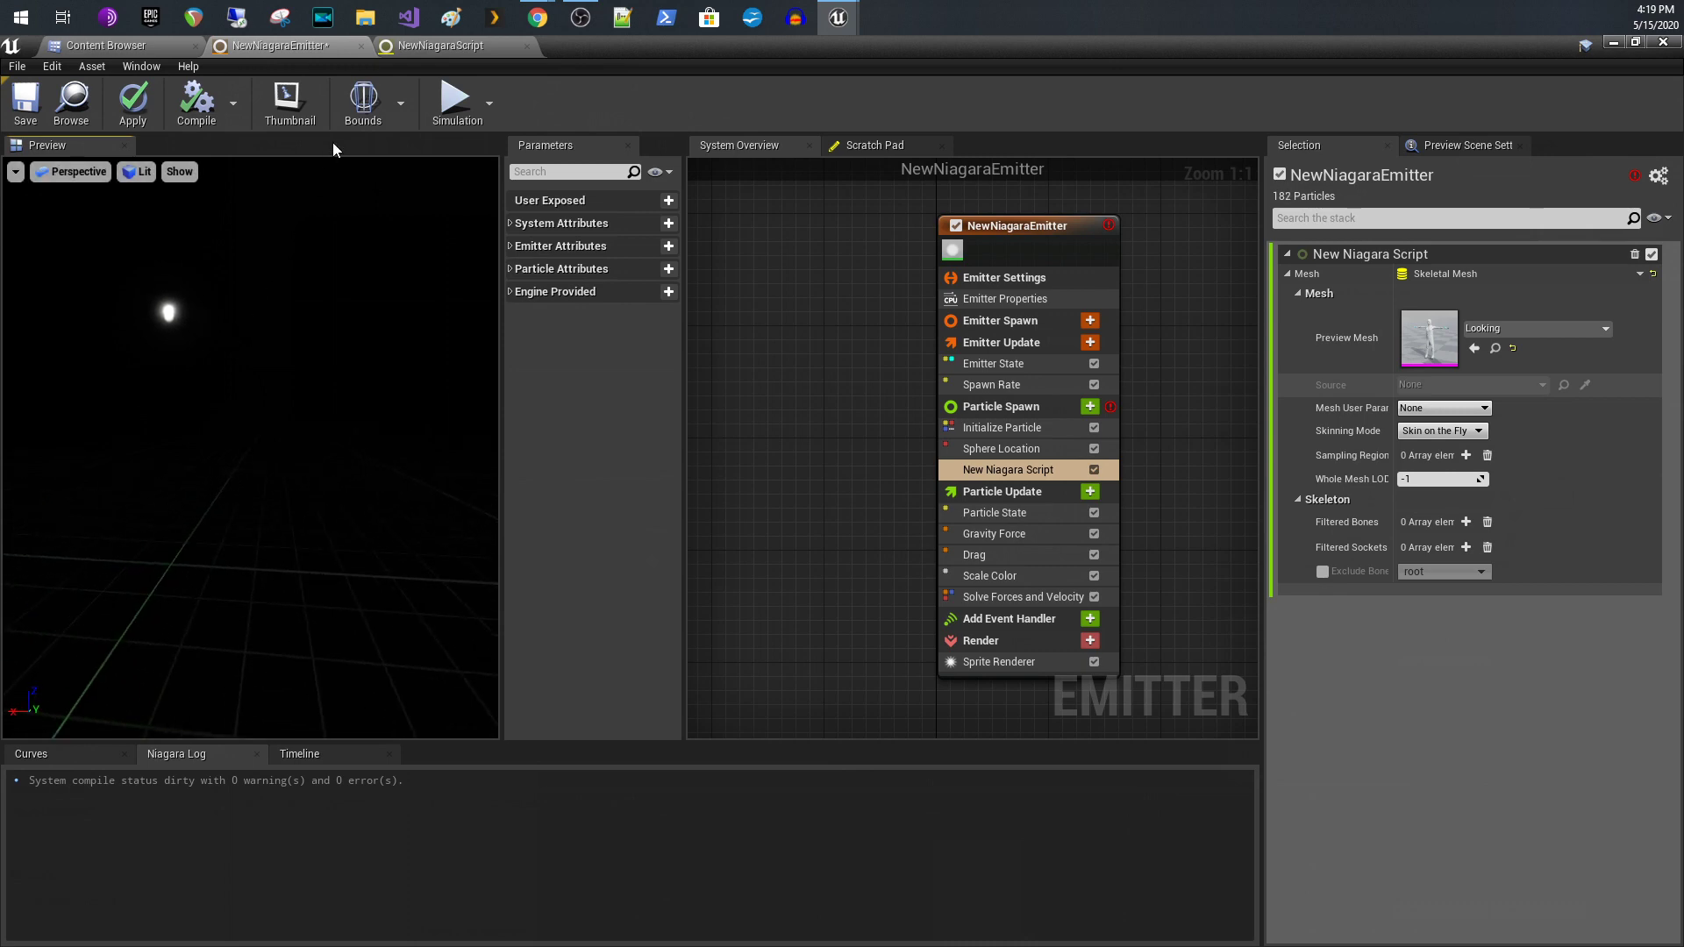
In the module script, feed Random Triangle's RandomInfo input from a new Get Random Info node and place that node below Map Get
{"action": "left_click", "coordinate": [429, 50]}
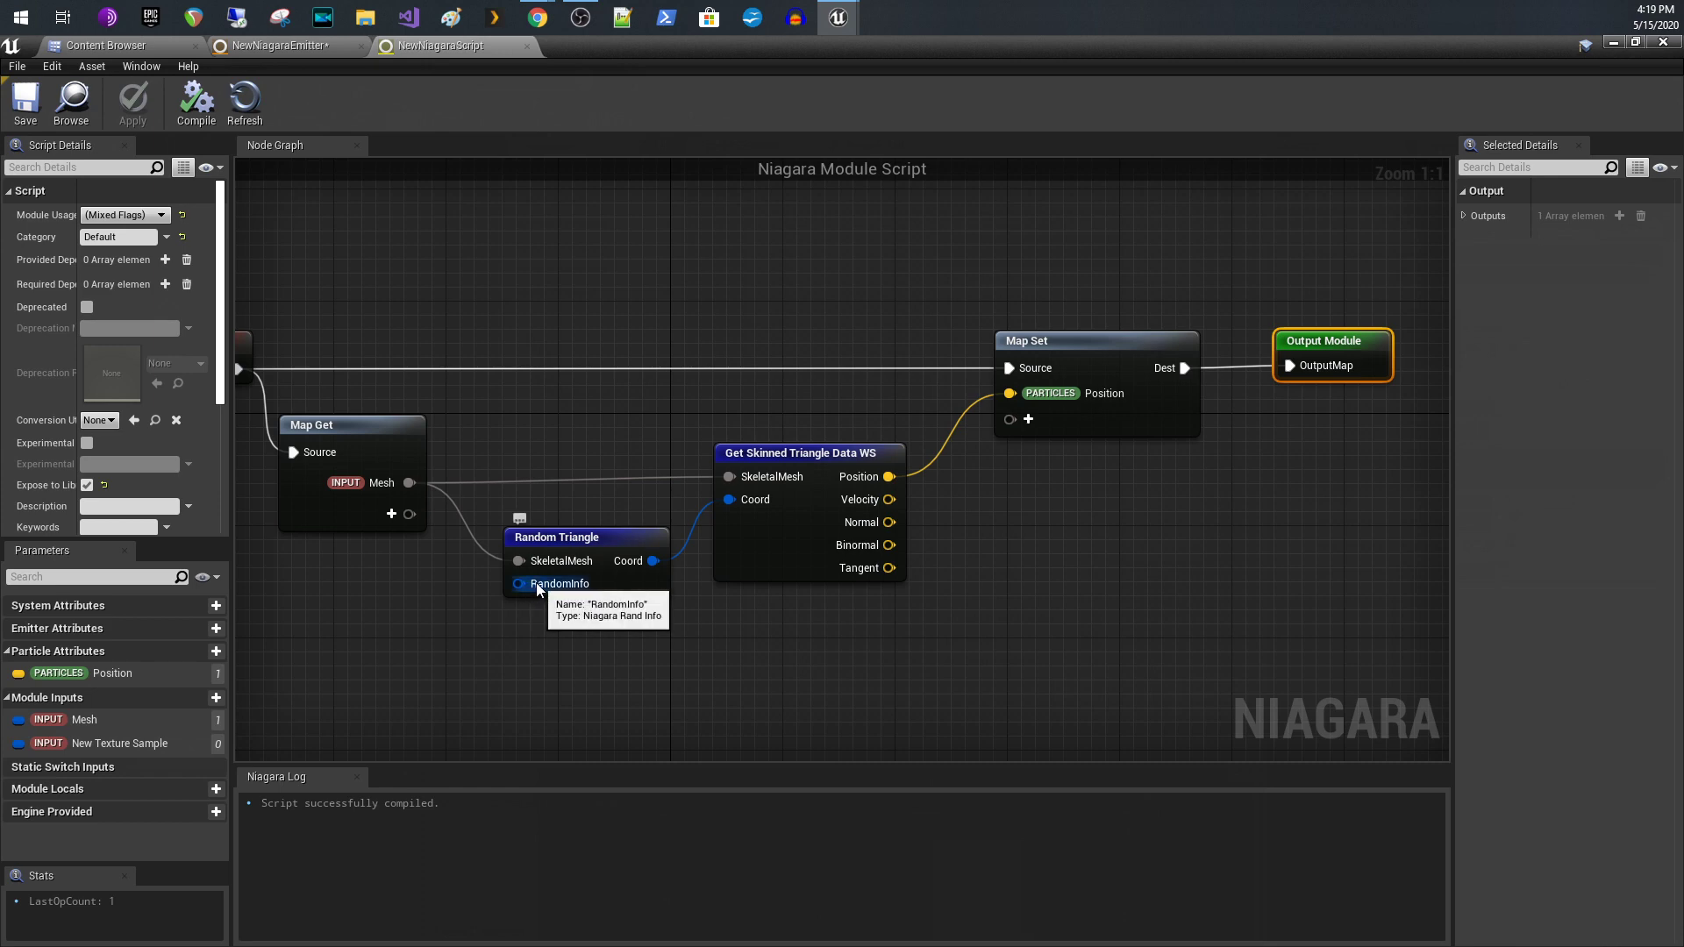
{"action": "left_click_drag", "start_coordinate": [539, 588], "coordinate": [466, 628]}
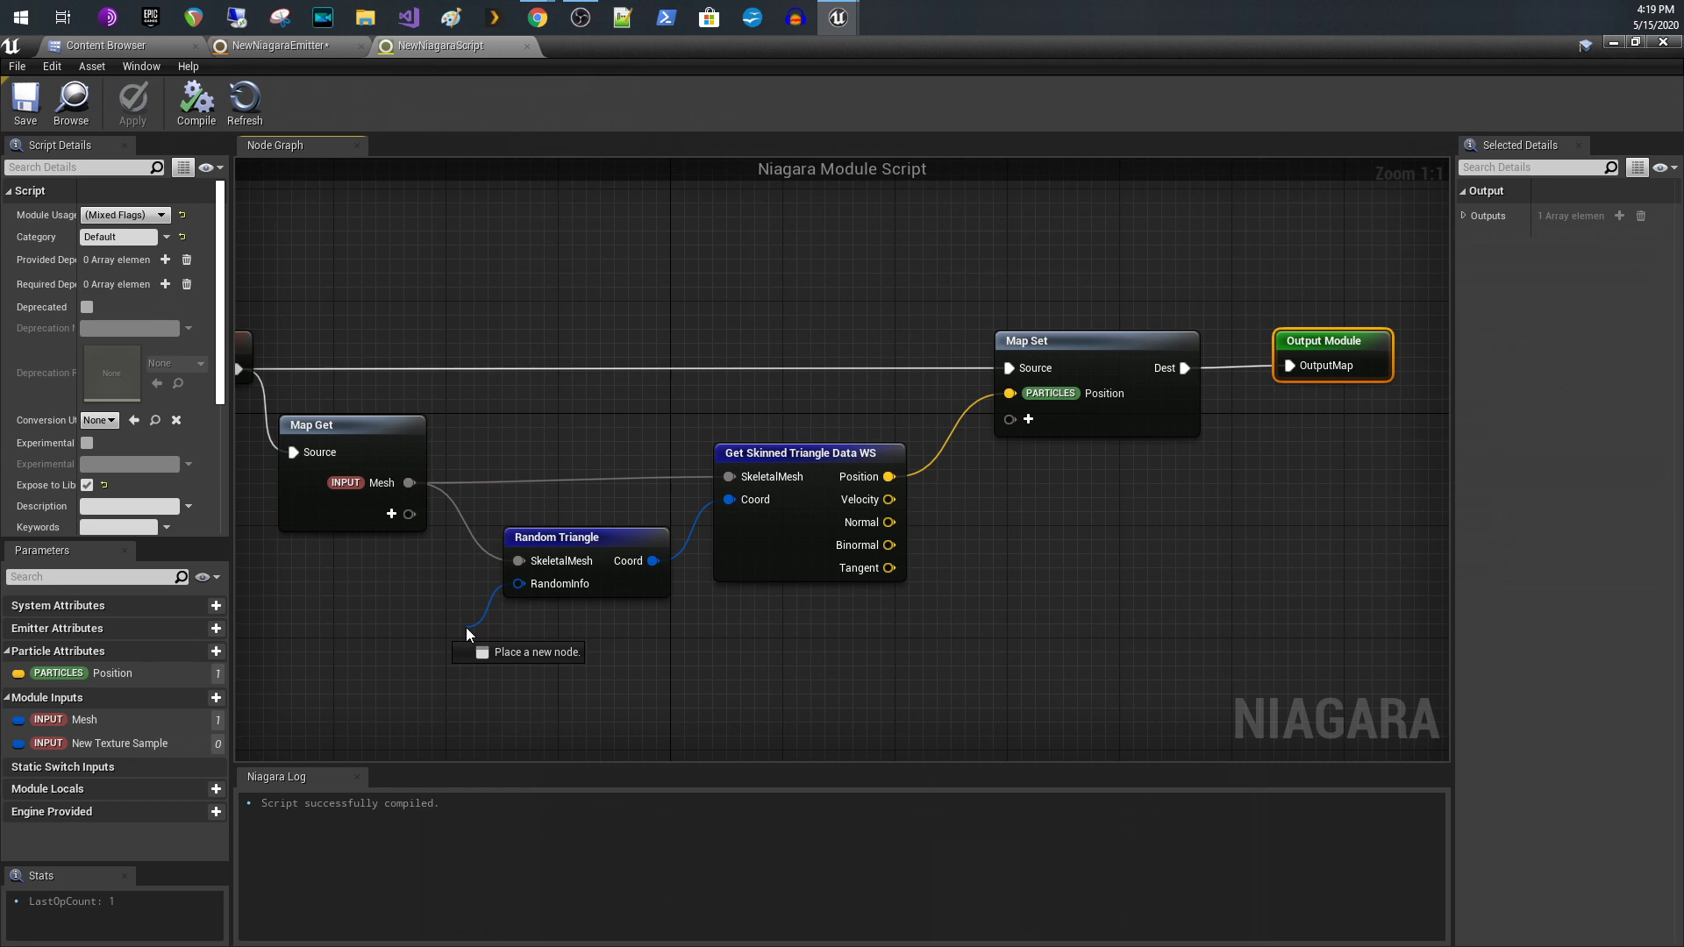
{"action": "left_click_drag", "start_coordinate": [466, 628], "coordinate": [466, 628]}
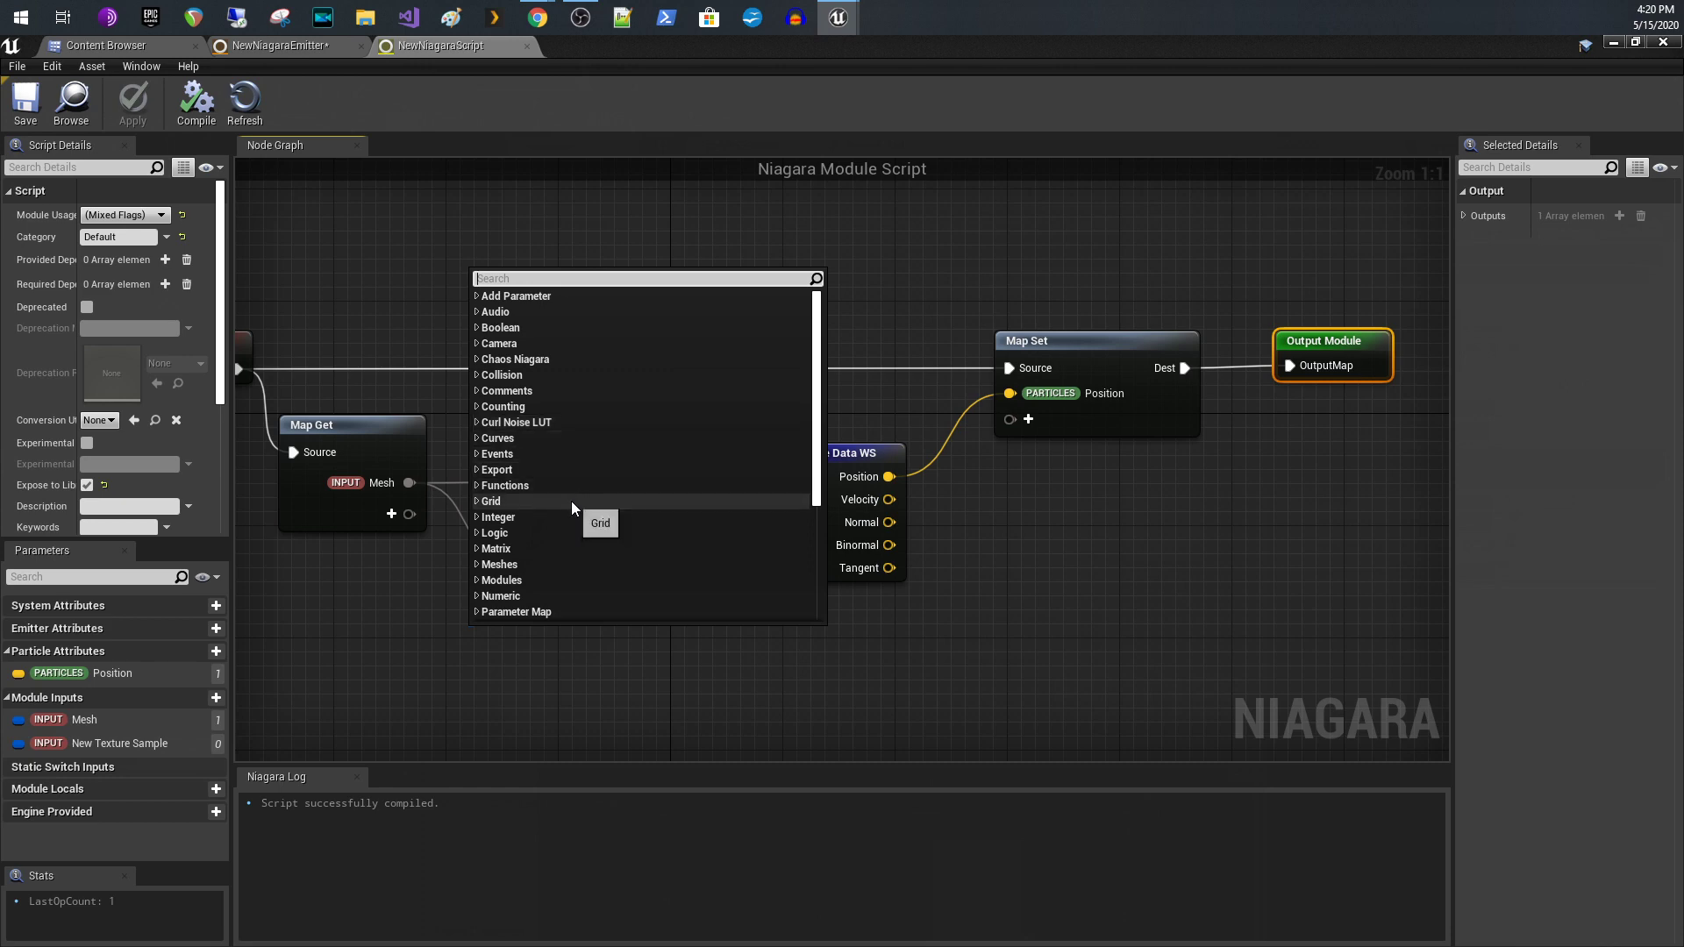
{"action": "type", "text": "g"}
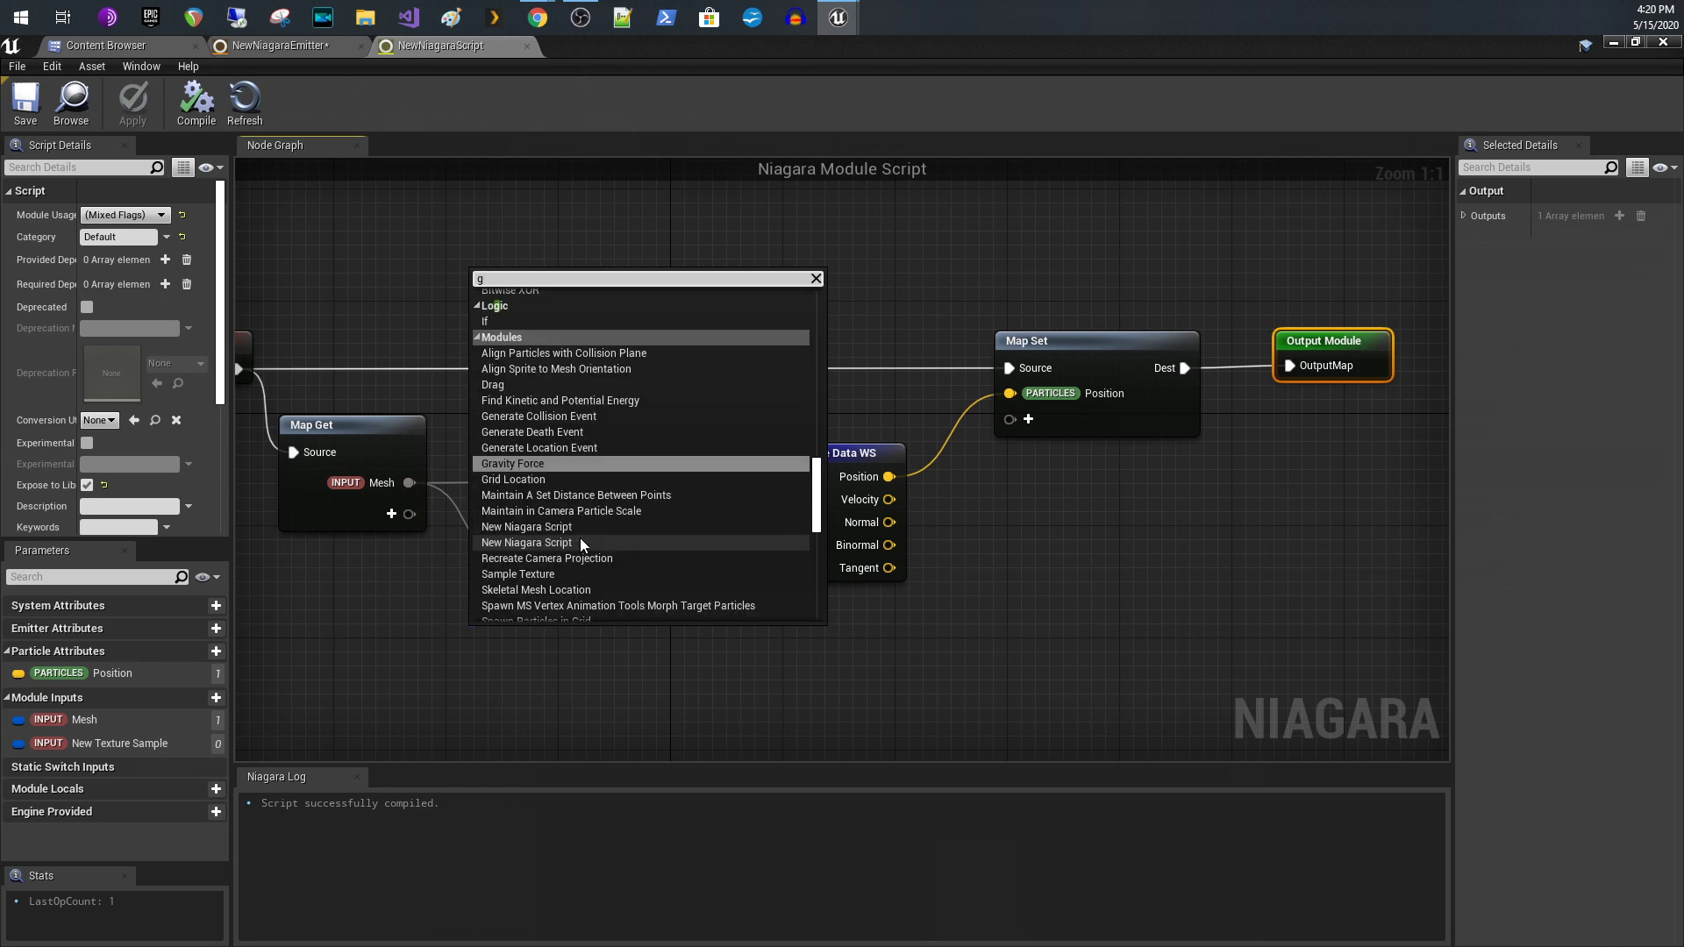
{"action": "type", "text": "et"}
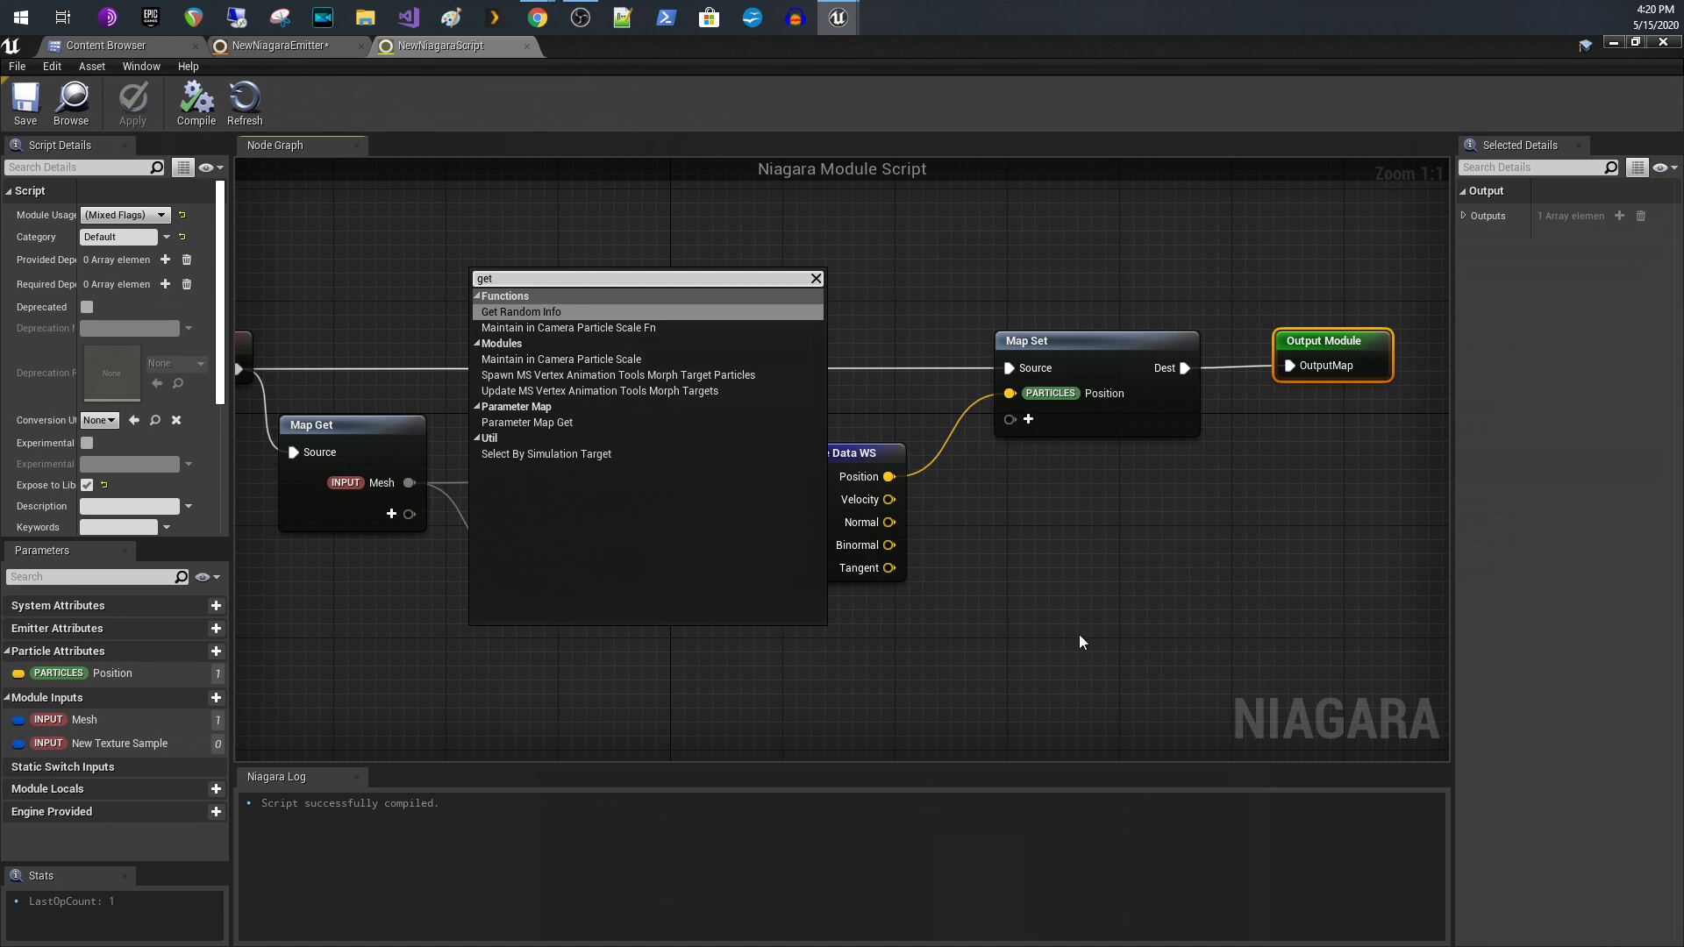
{"action": "left_click", "coordinate": [513, 313]}
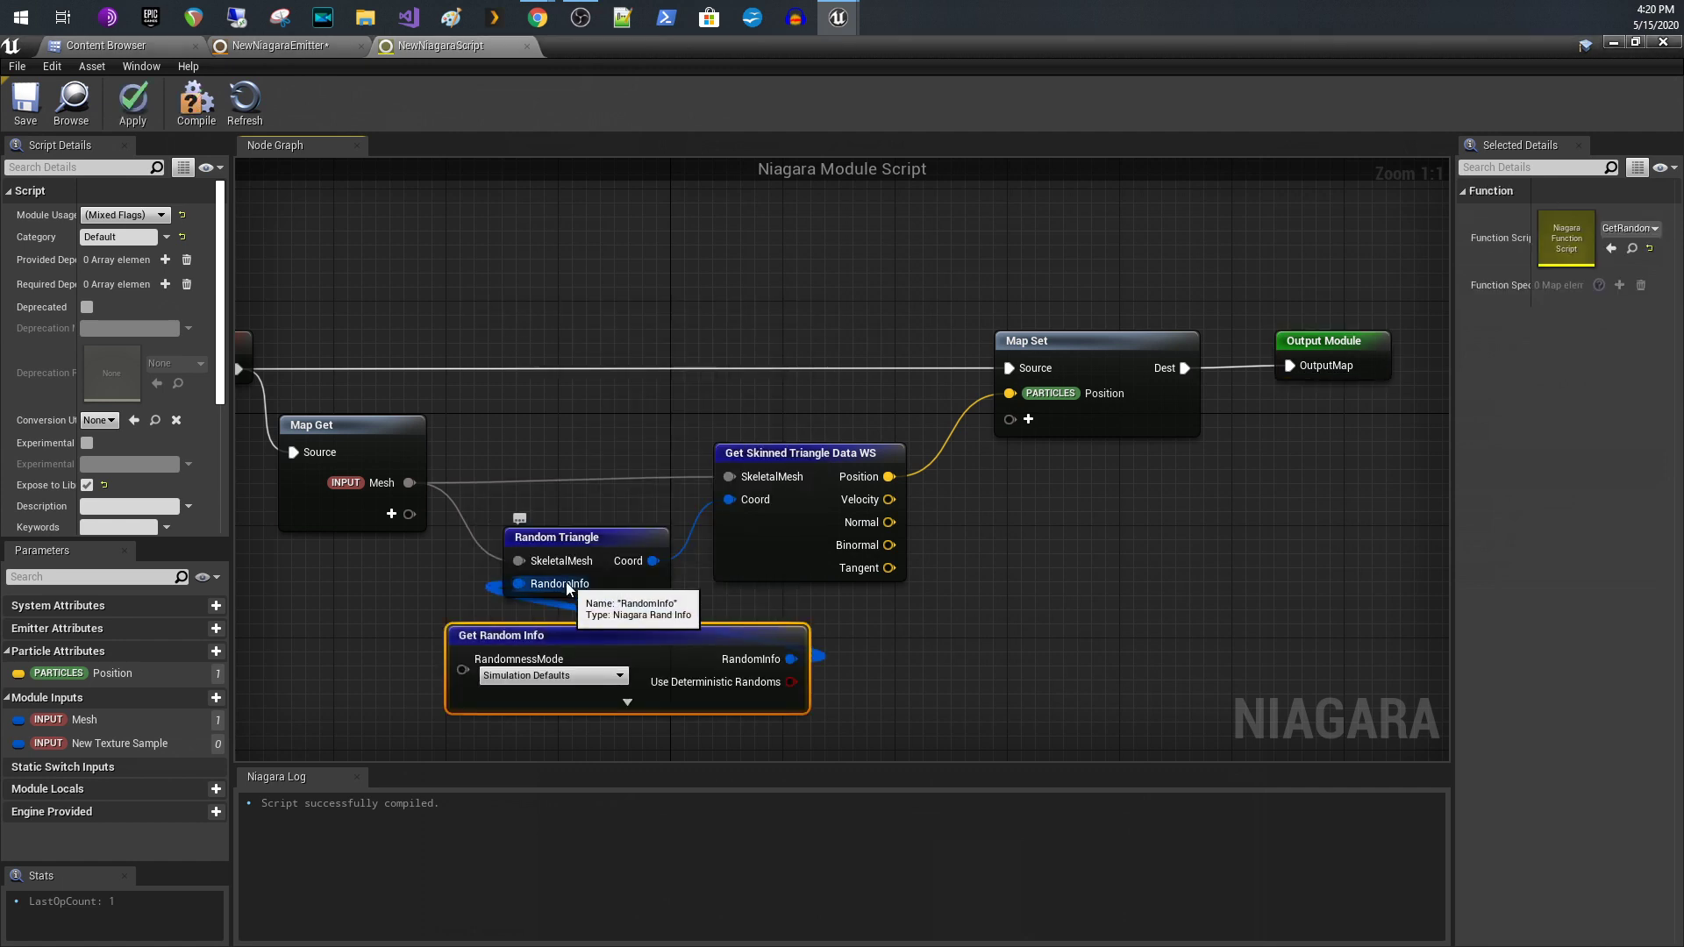
{"action": "right_click_drag", "start_coordinate": [768, 477], "coordinate": [921, 340]}
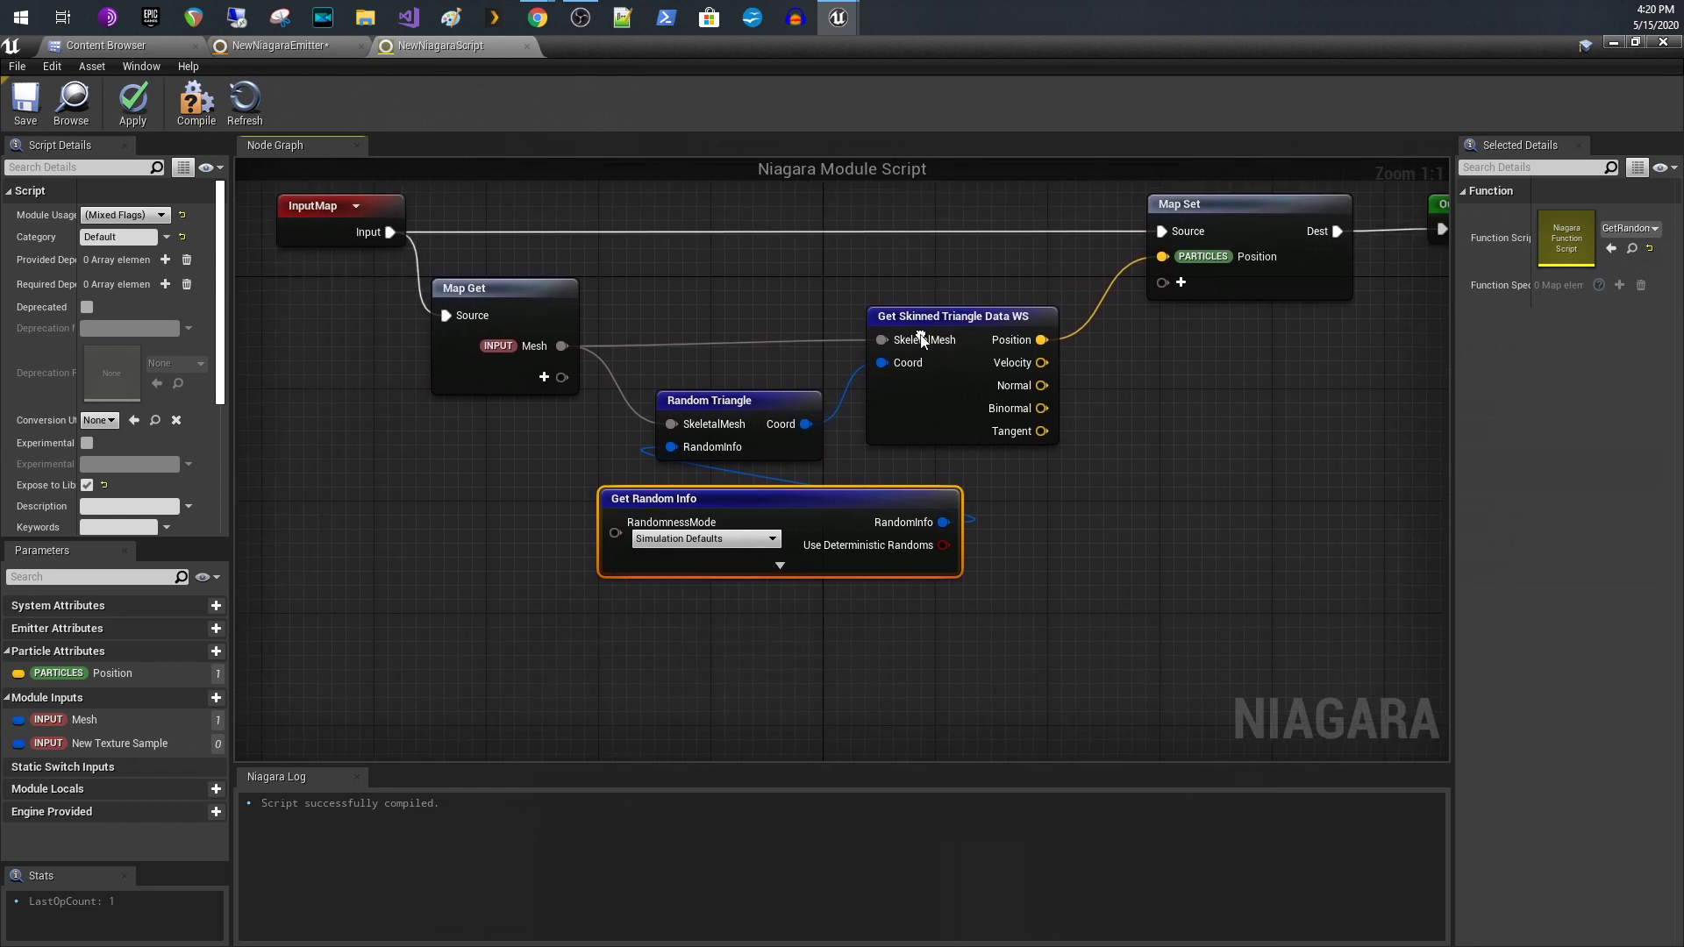
{"action": "left_click_drag", "start_coordinate": [725, 493], "coordinate": [388, 455]}
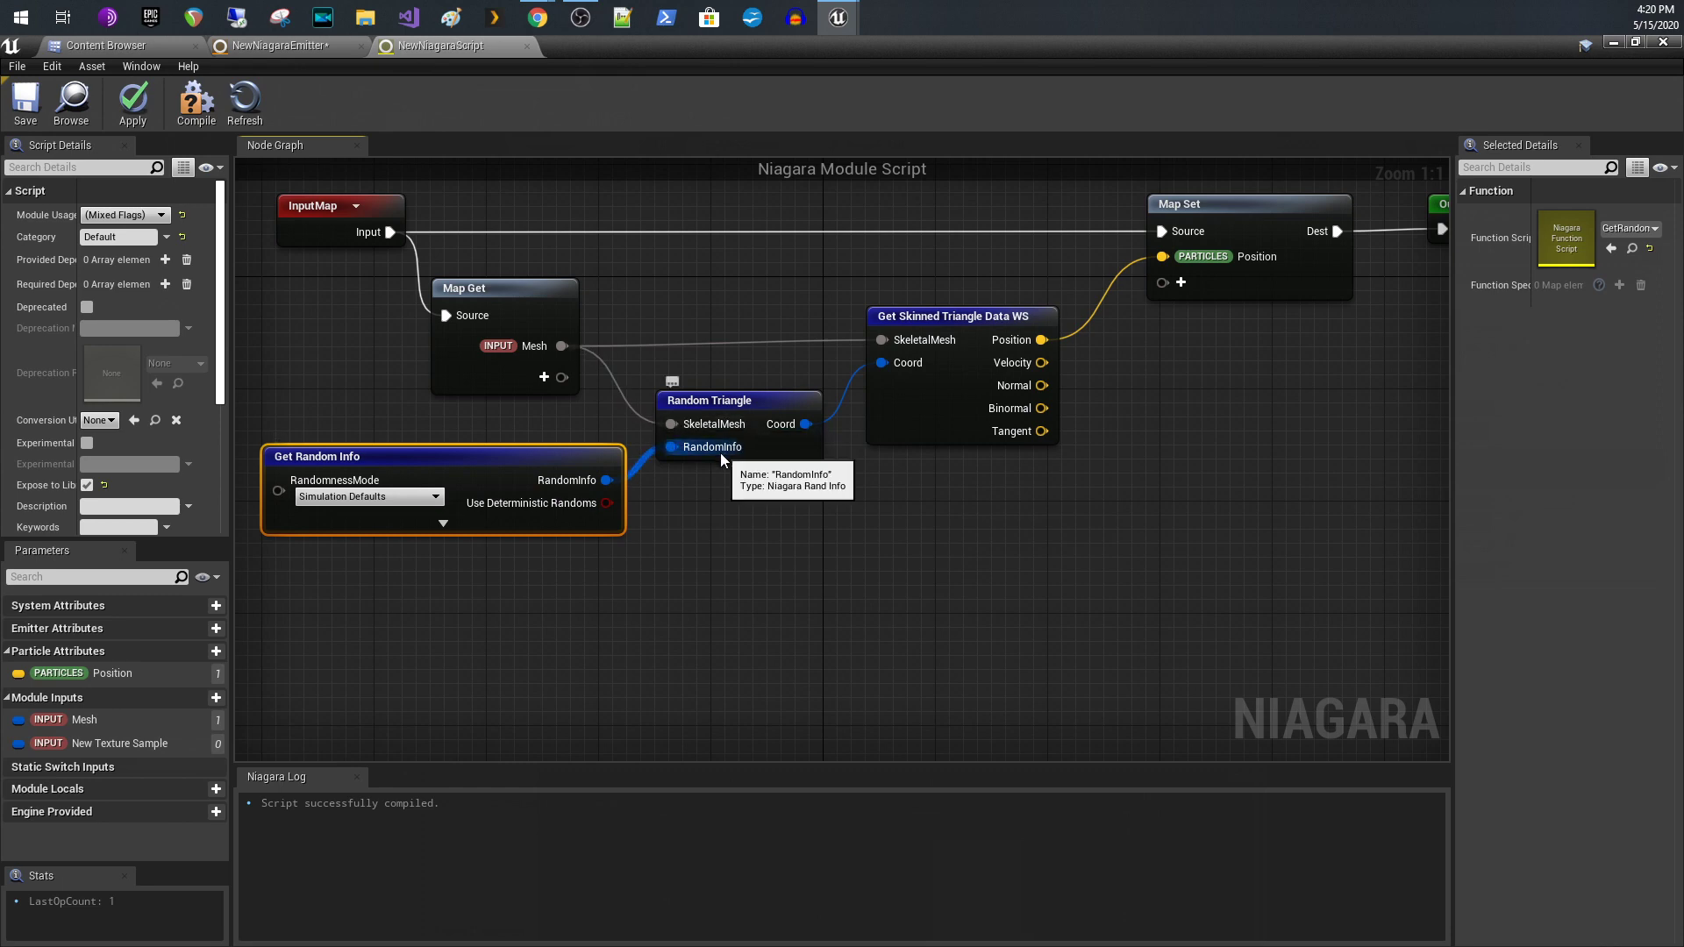
Set Get Random Info's RandomnessMode to Deterministic, apply the script, and check the particles in the emitter preview
{"action": "left_click", "coordinate": [443, 523]}
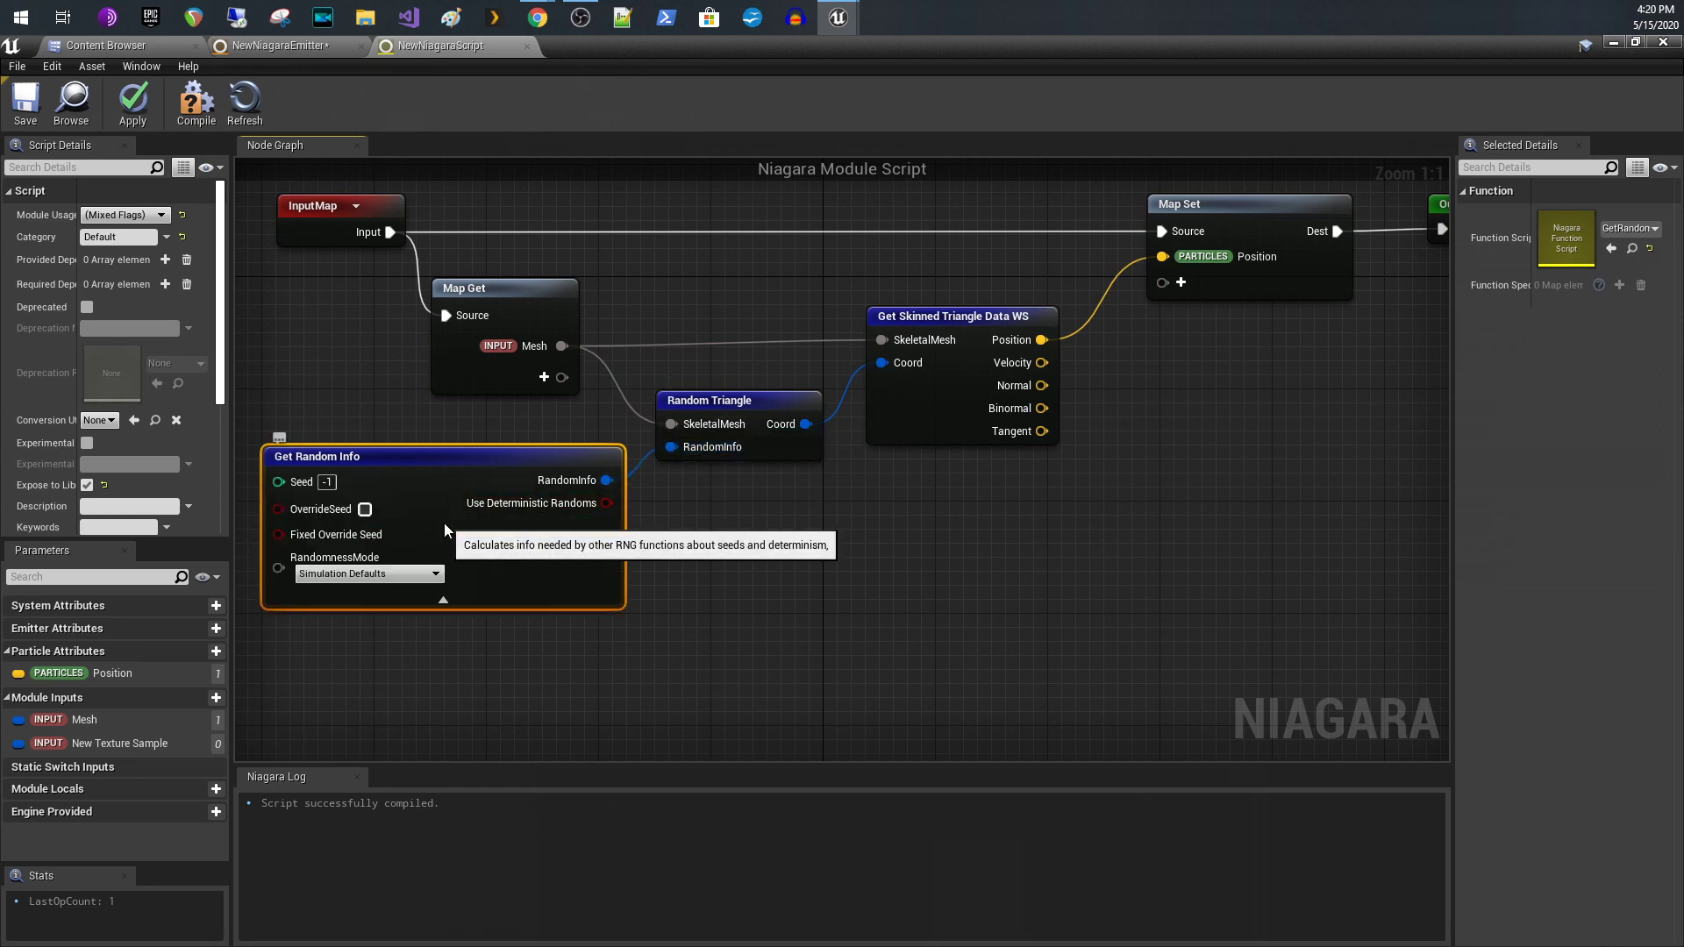
{"action": "left_click", "coordinate": [358, 576]}
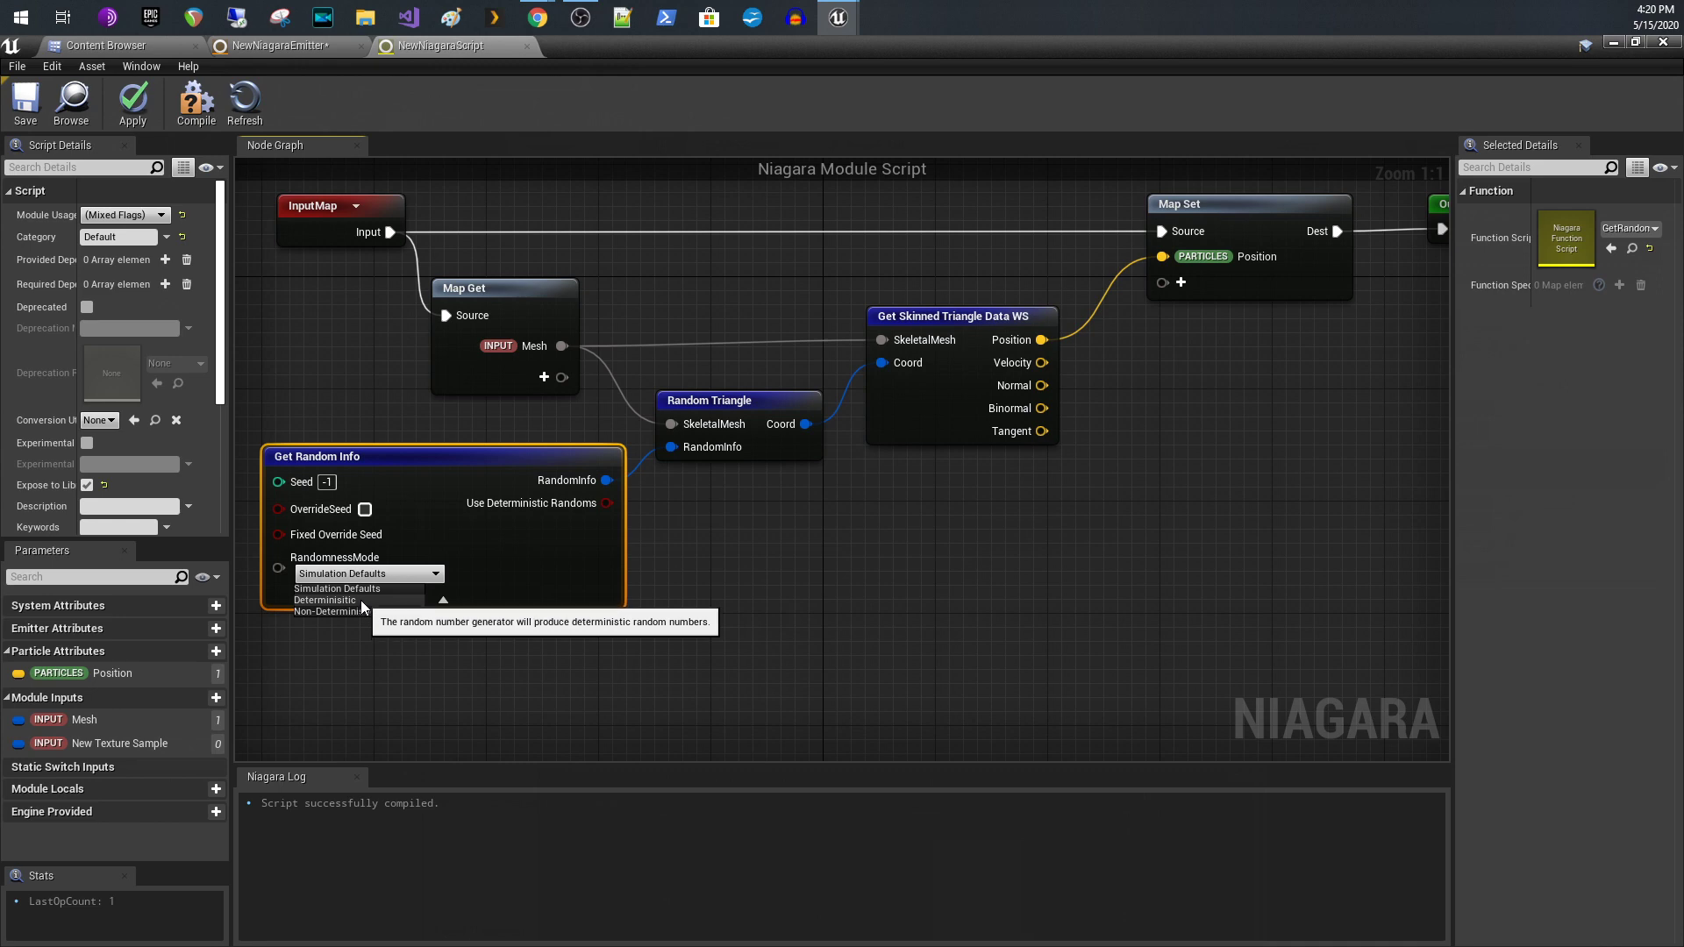
{"action": "left_click", "coordinate": [354, 599]}
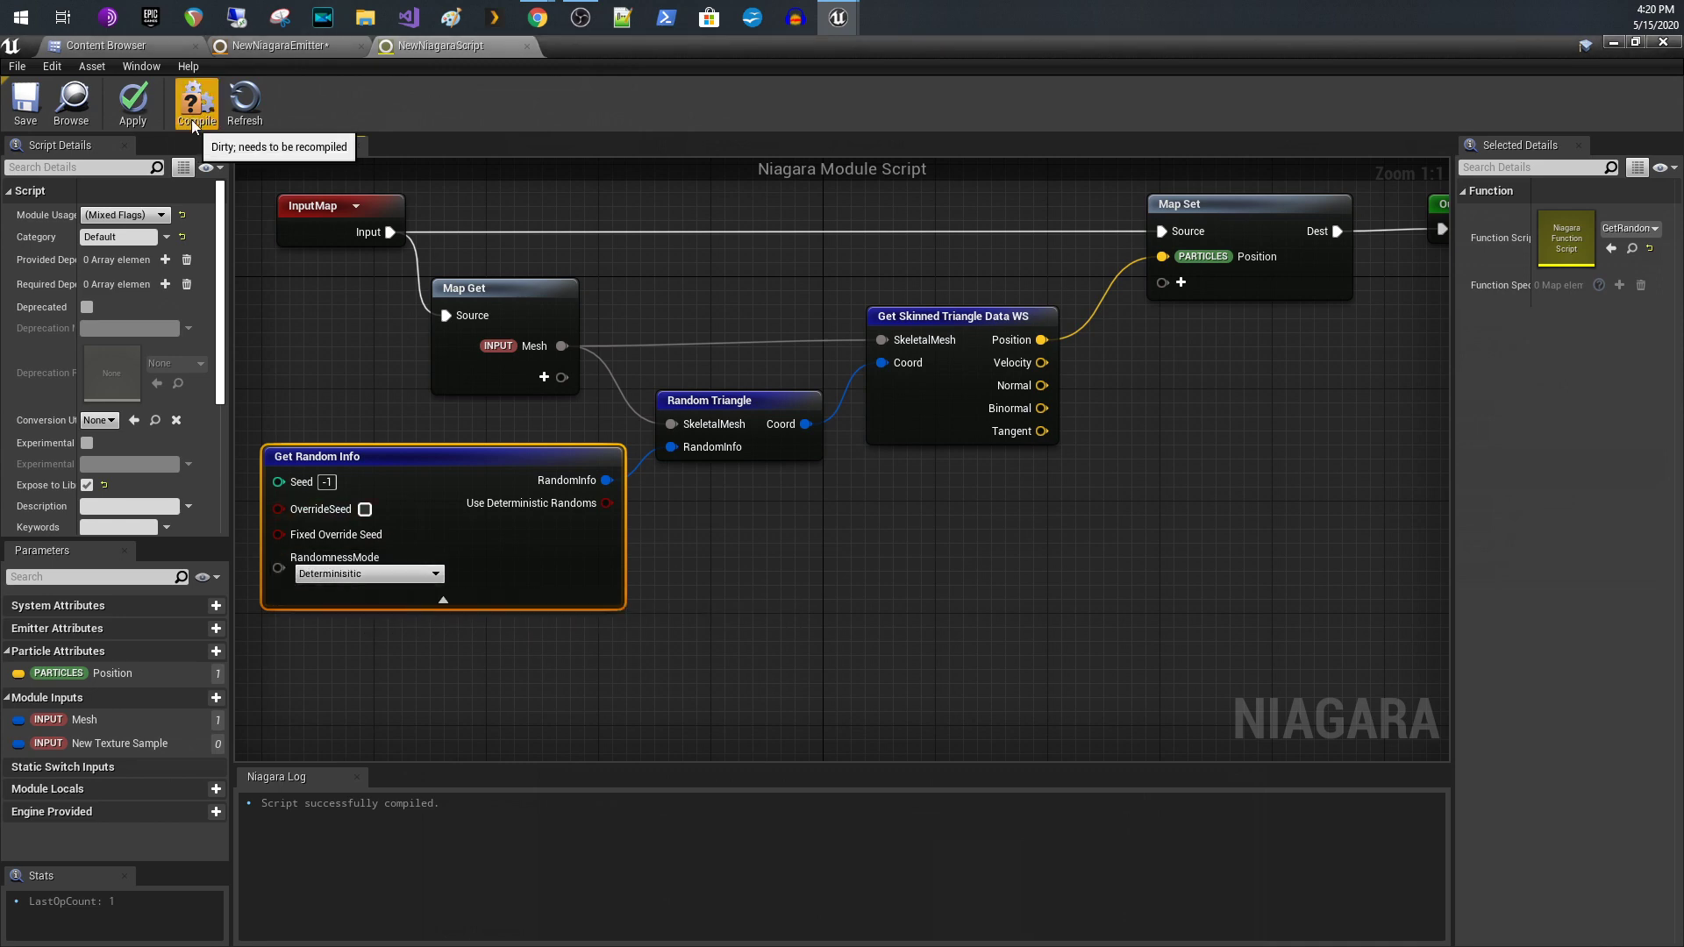
{"action": "left_click", "coordinate": [150, 105]}
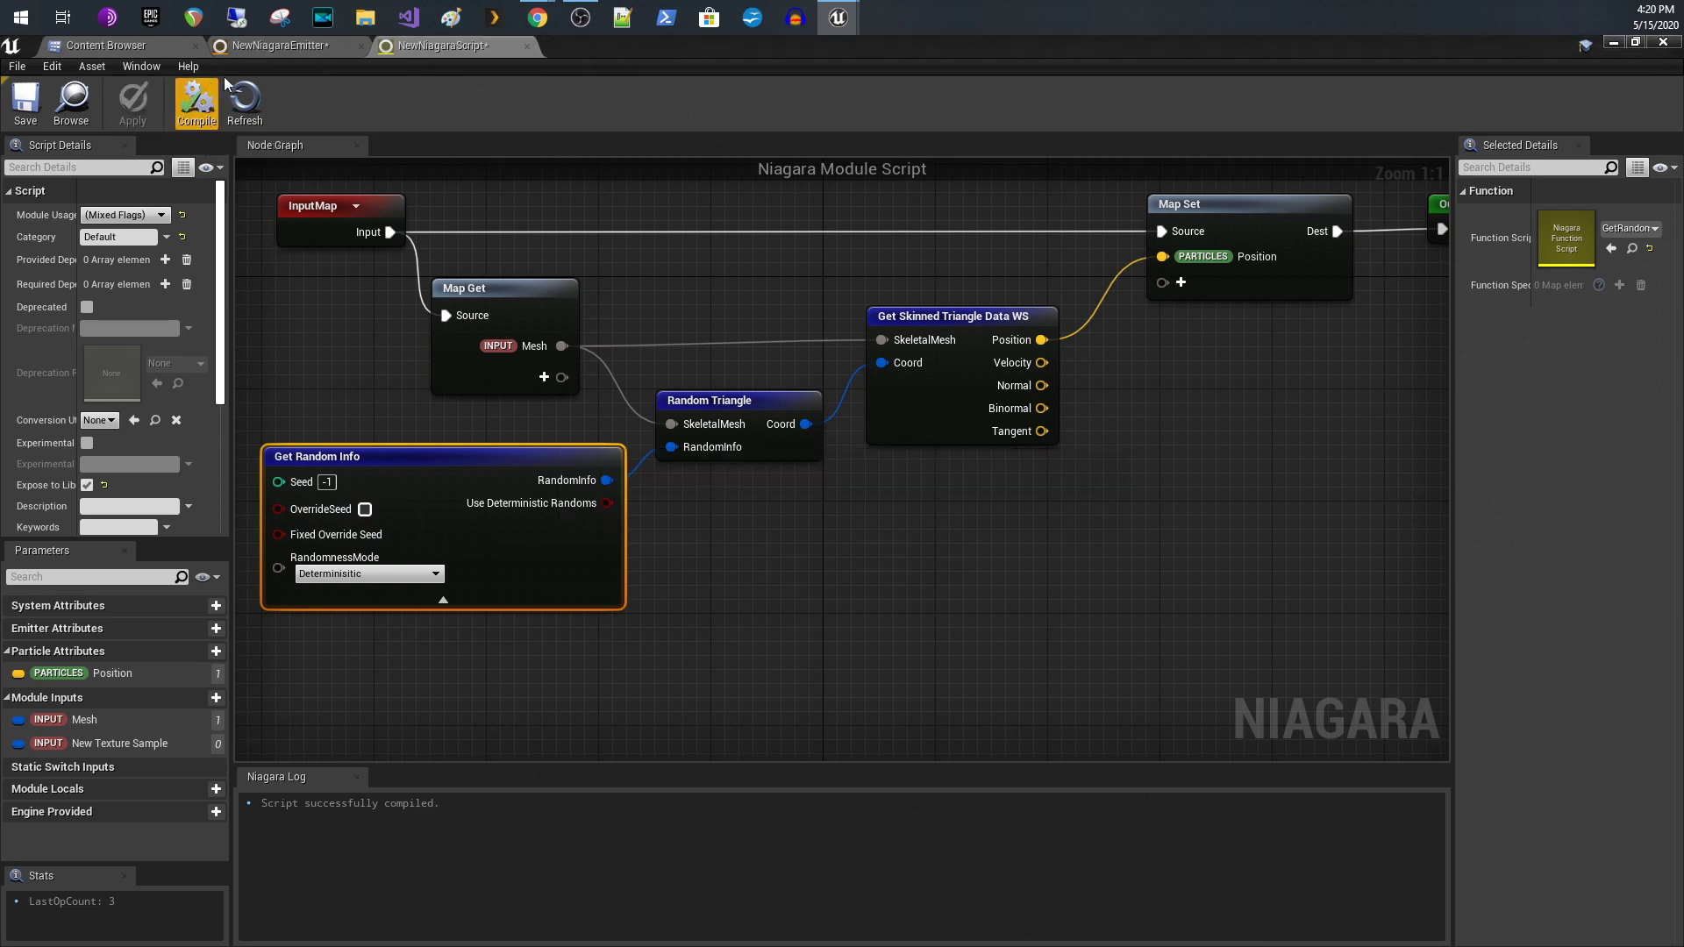
{"action": "left_click", "coordinate": [279, 46]}
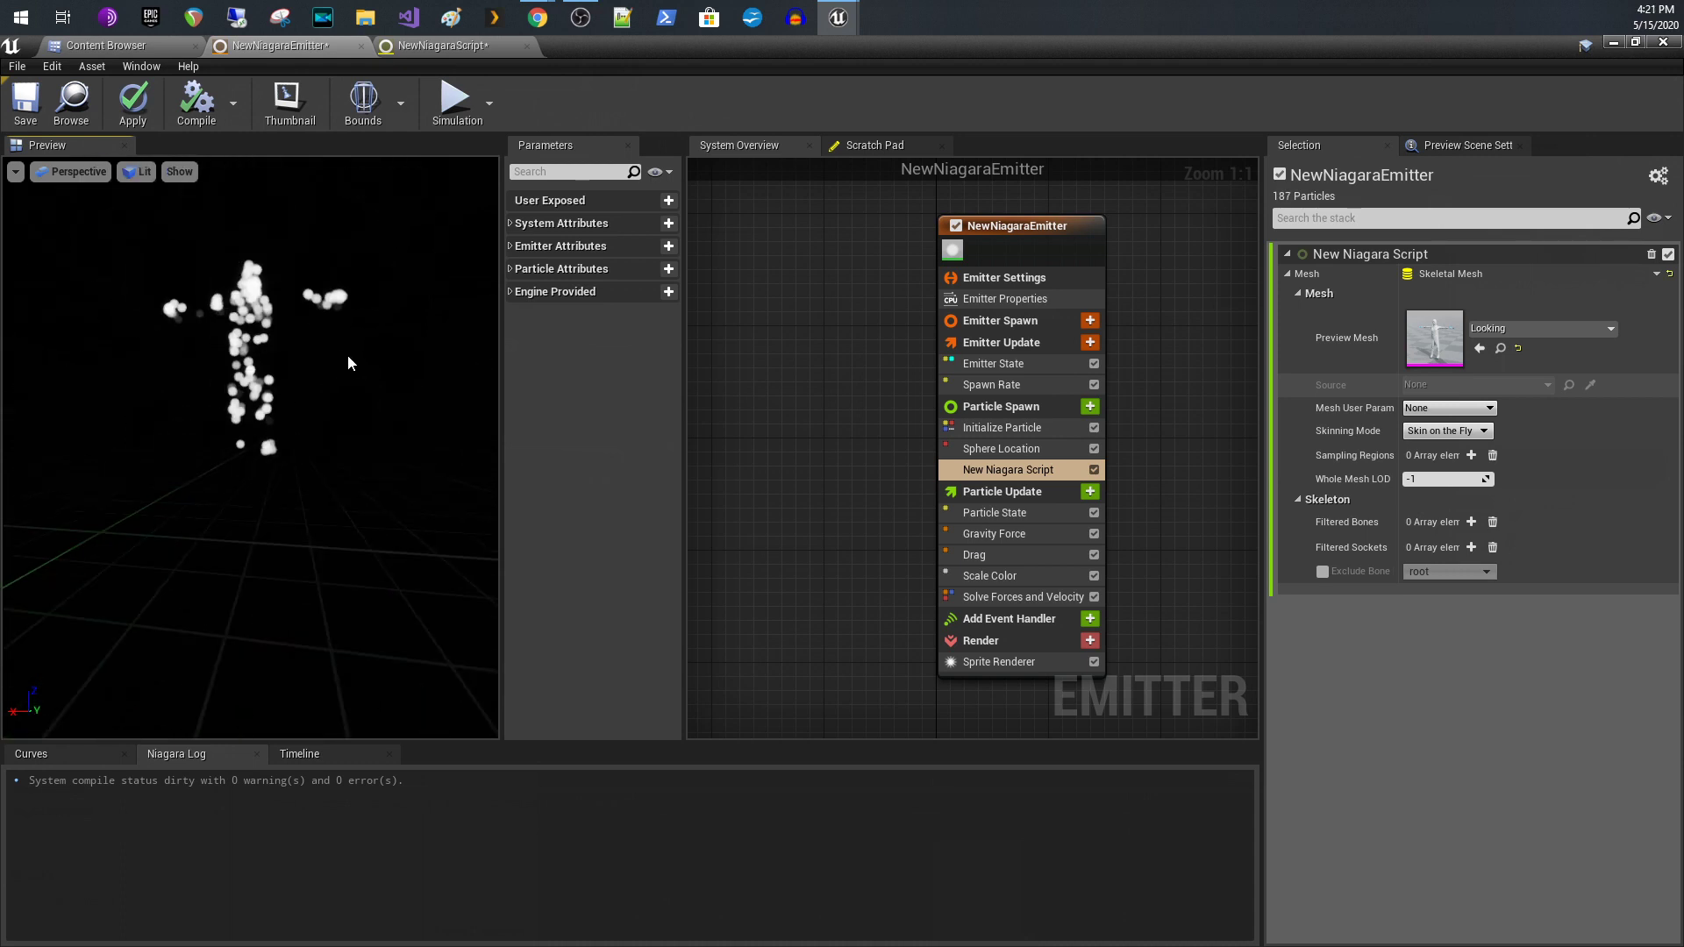
{"action": "mouse_move", "coordinate": [344, 363]}
{"action": "left_mouse_down"}
{"action": "mouse_move", "coordinate": [390, 360]}
{"action": "mouse_move", "coordinate": [350, 365]}
{"action": "left_mouse_up"}
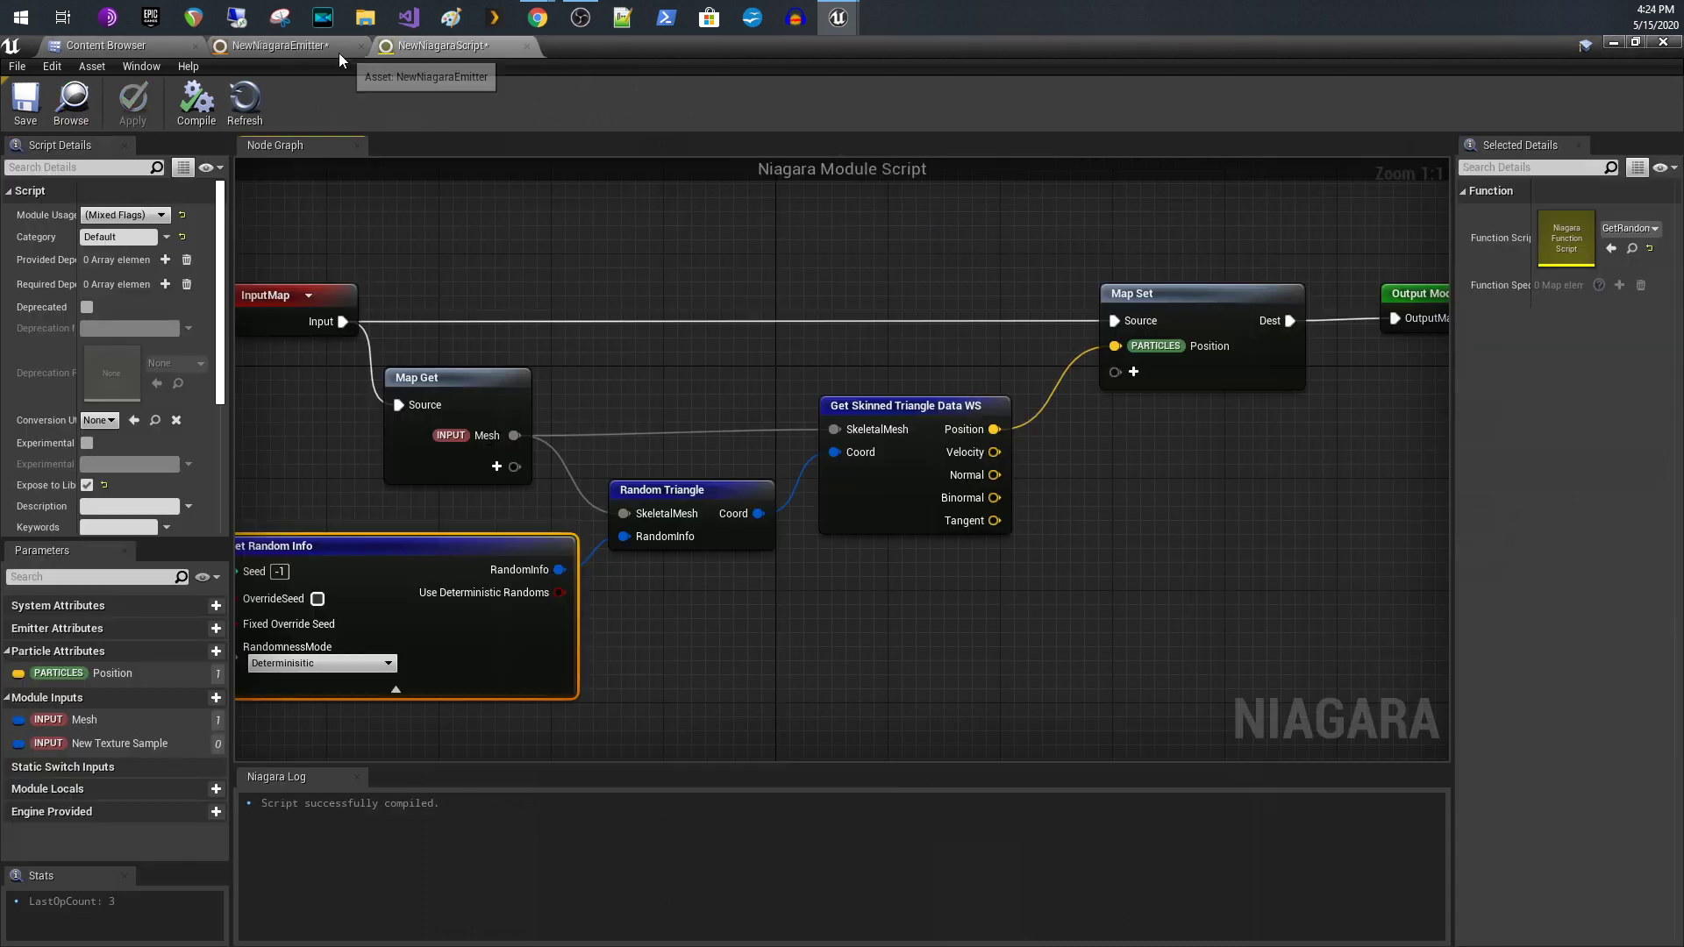
Return to NewNiagaraEmitter and enable the Sprite Size attribute in its Initialize Particle module
{"action": "left_click", "coordinate": [338, 50]}
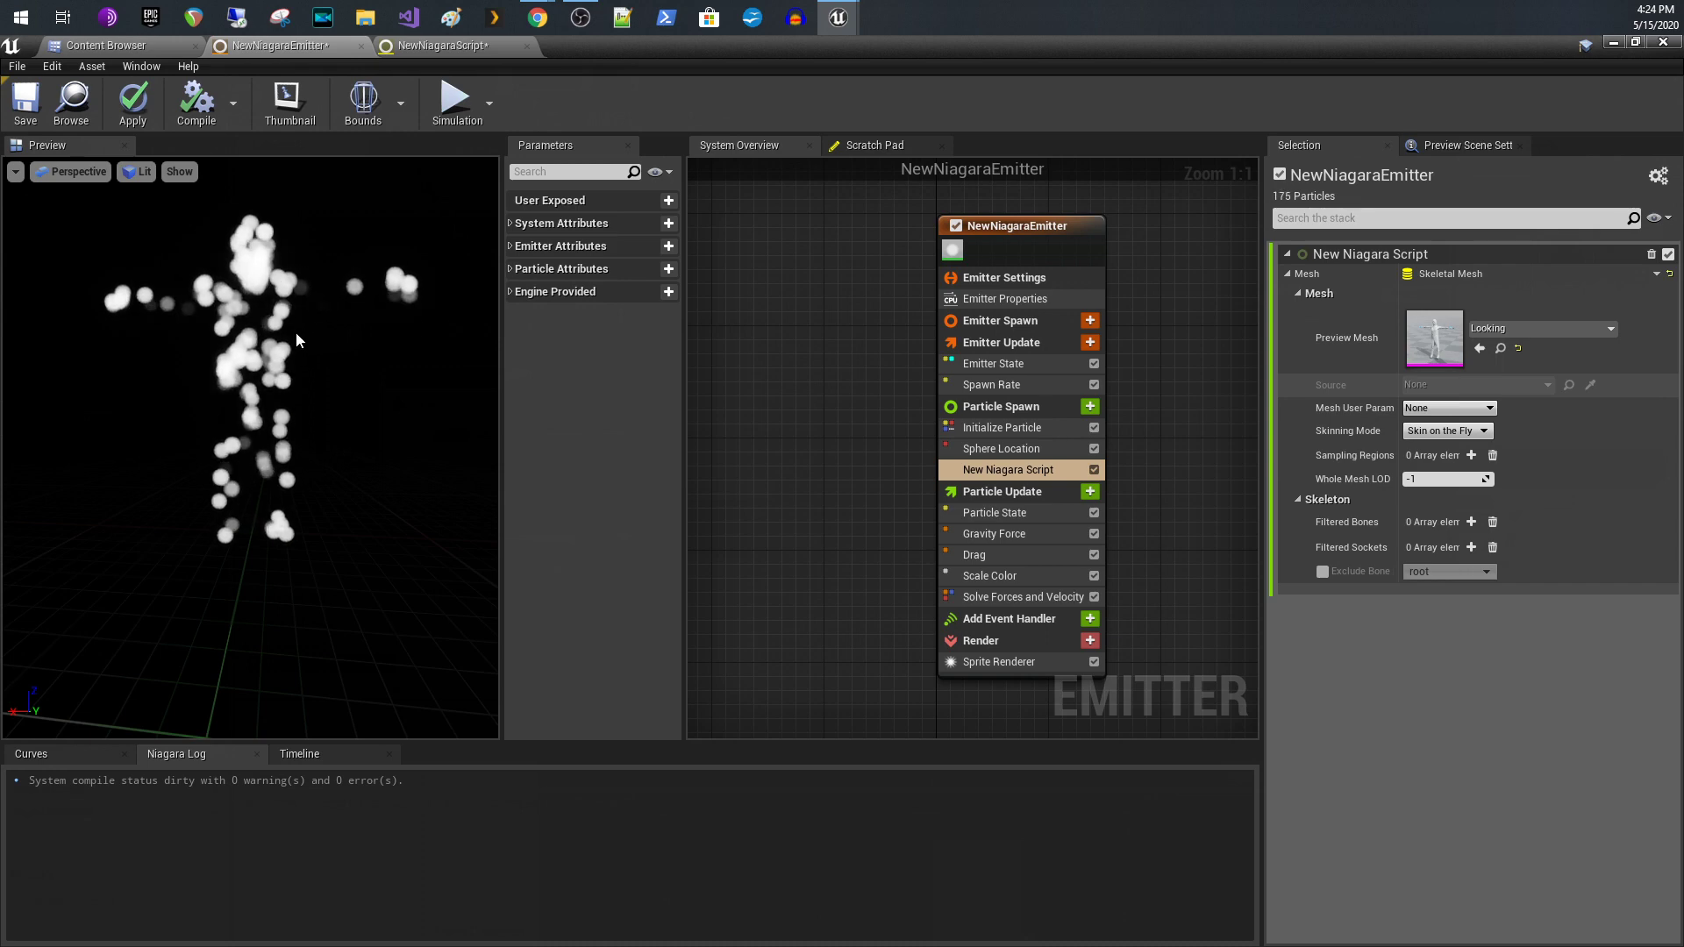
{"action": "left_click", "coordinate": [974, 429]}
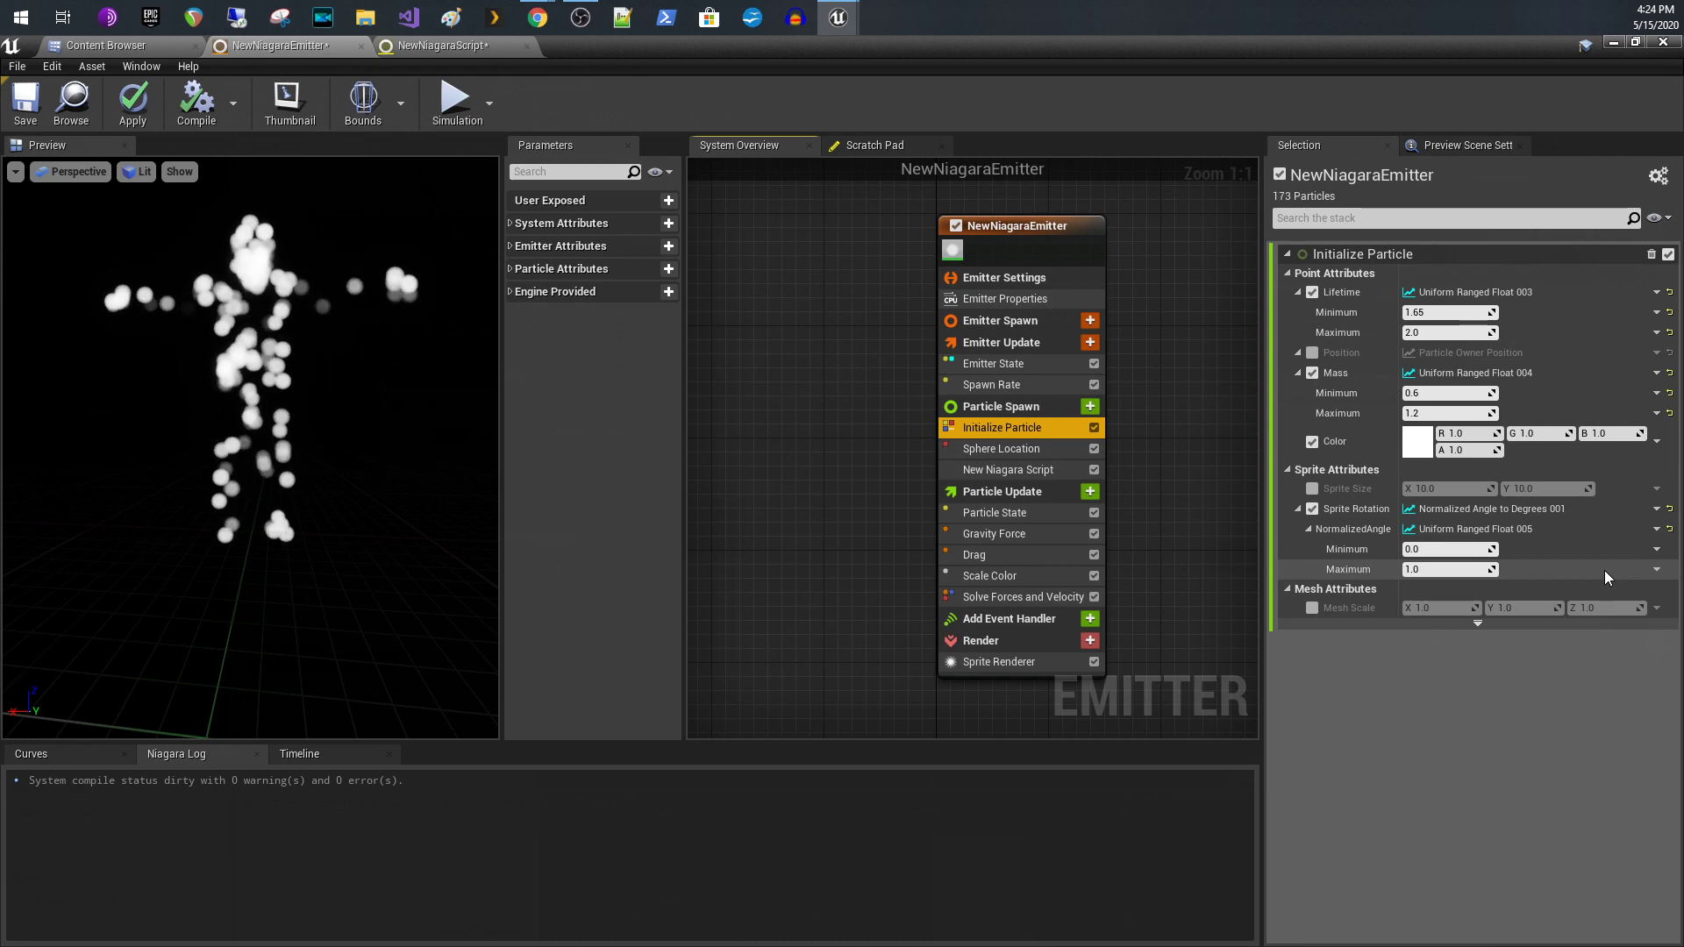
{"action": "left_click", "coordinate": [1312, 489]}
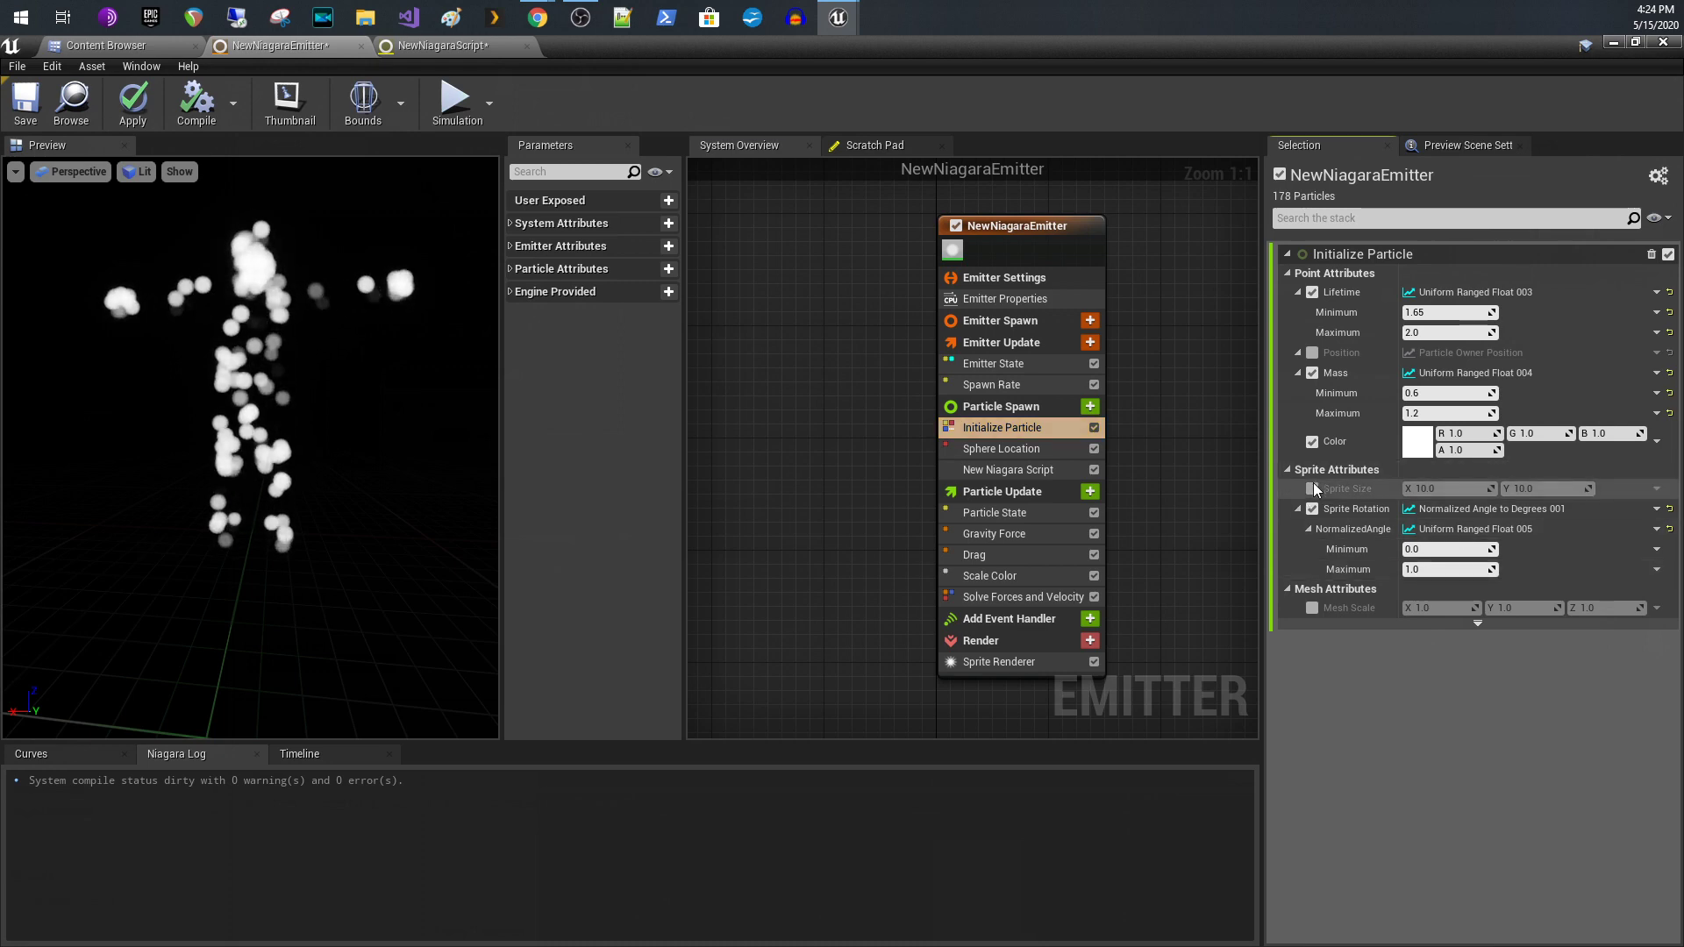
{"action": "left_click", "coordinate": [1313, 489]}
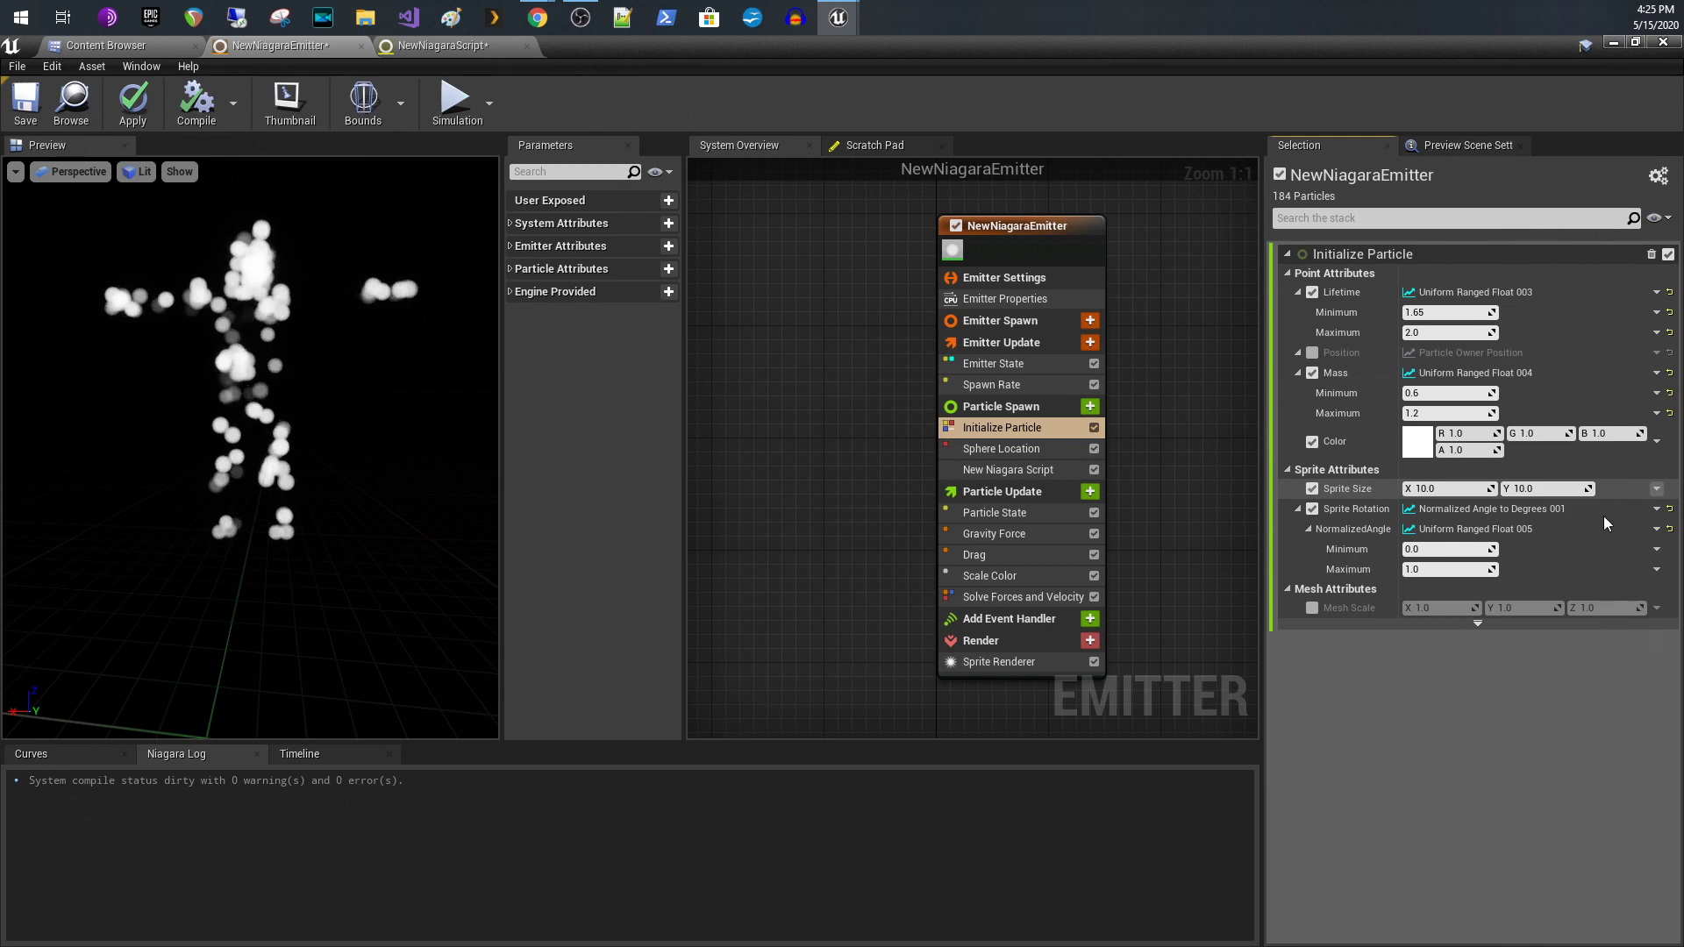
Drive Initialize Particle's Sprite Size with a Vector 2DFrom Float dynamic input and set its value to about 1.88
{"action": "left_click", "coordinate": [1658, 508]}
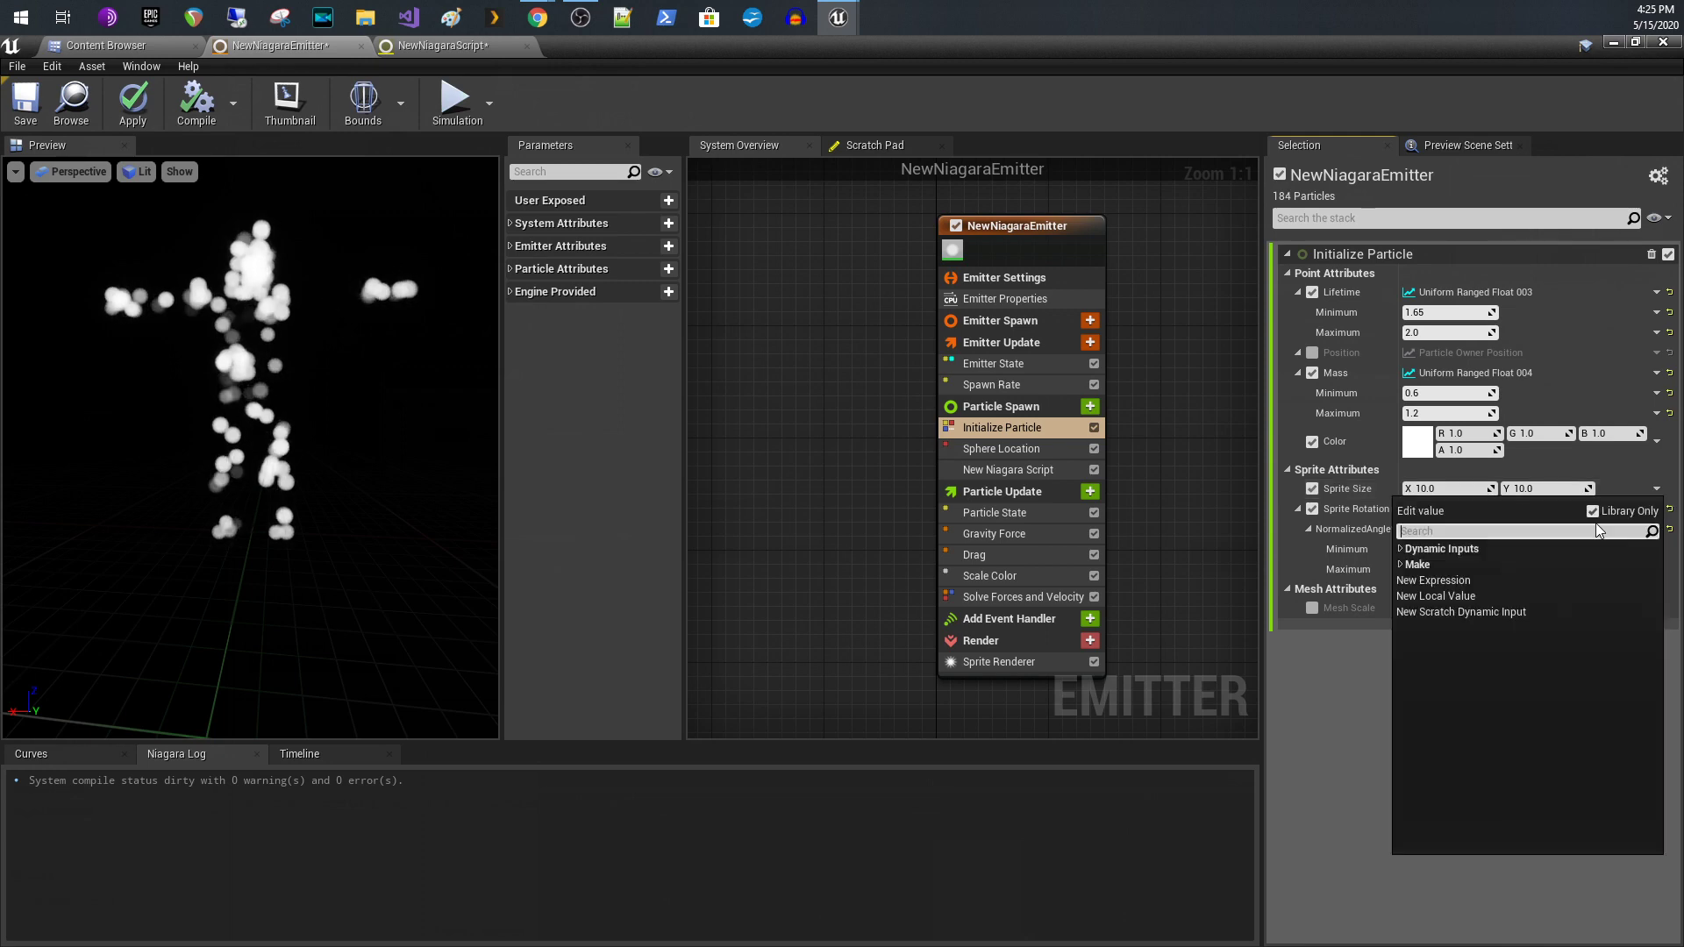
{"action": "left_click", "coordinate": [1403, 550]}
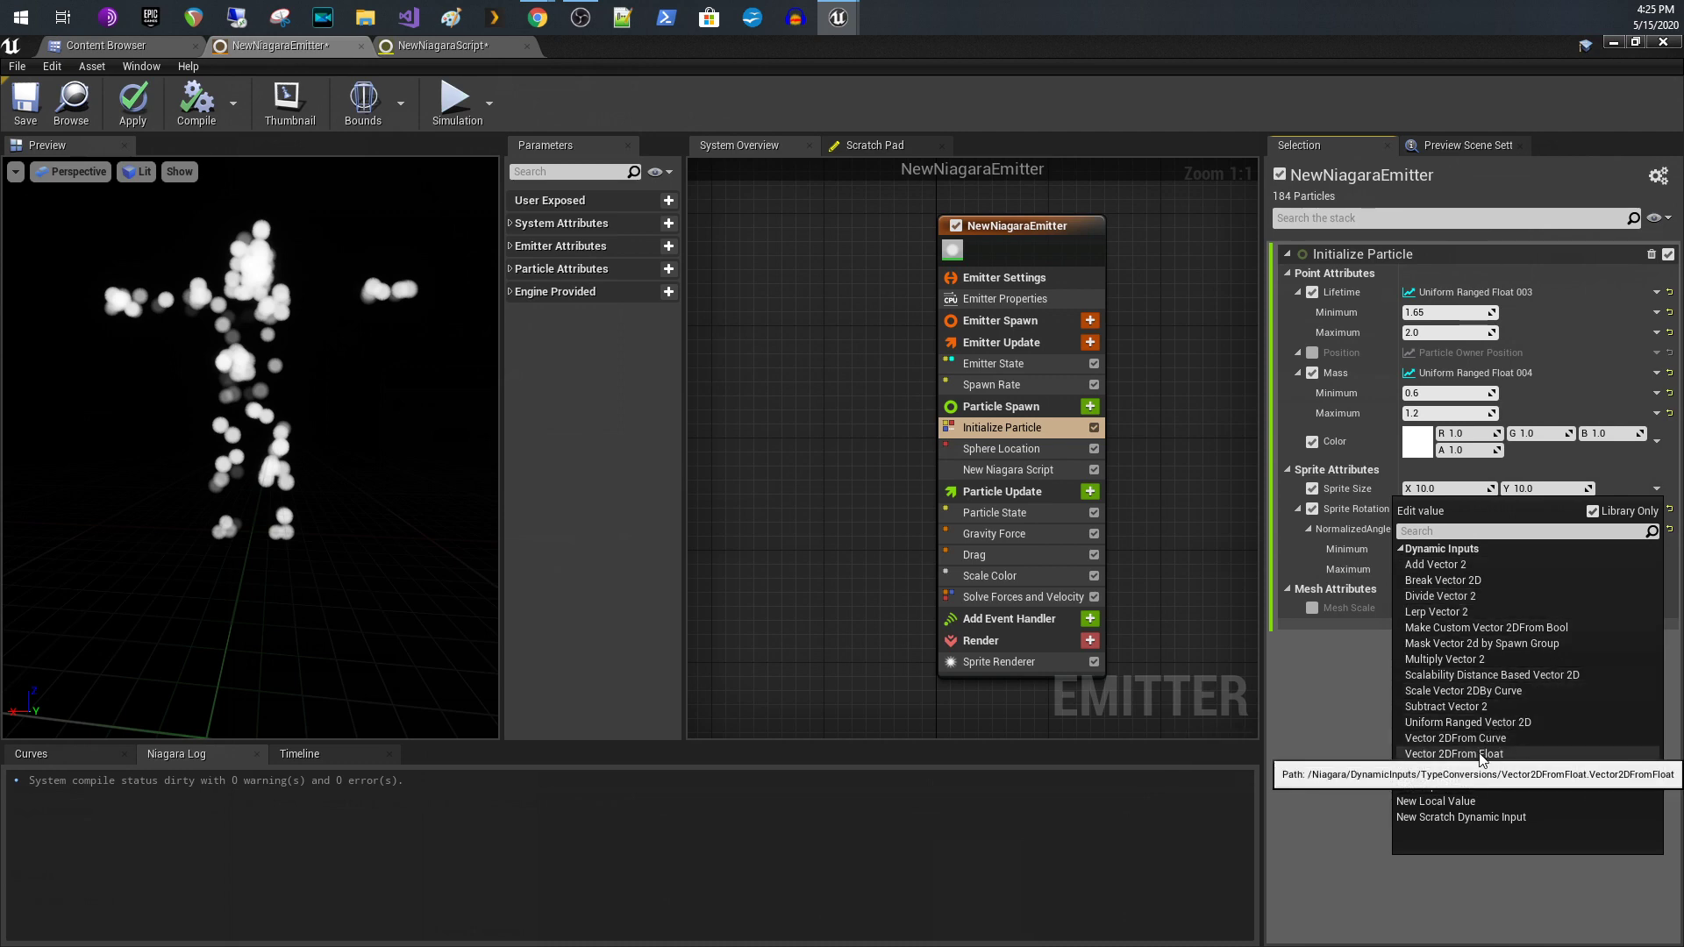
{"action": "left_click", "coordinate": [1456, 755]}
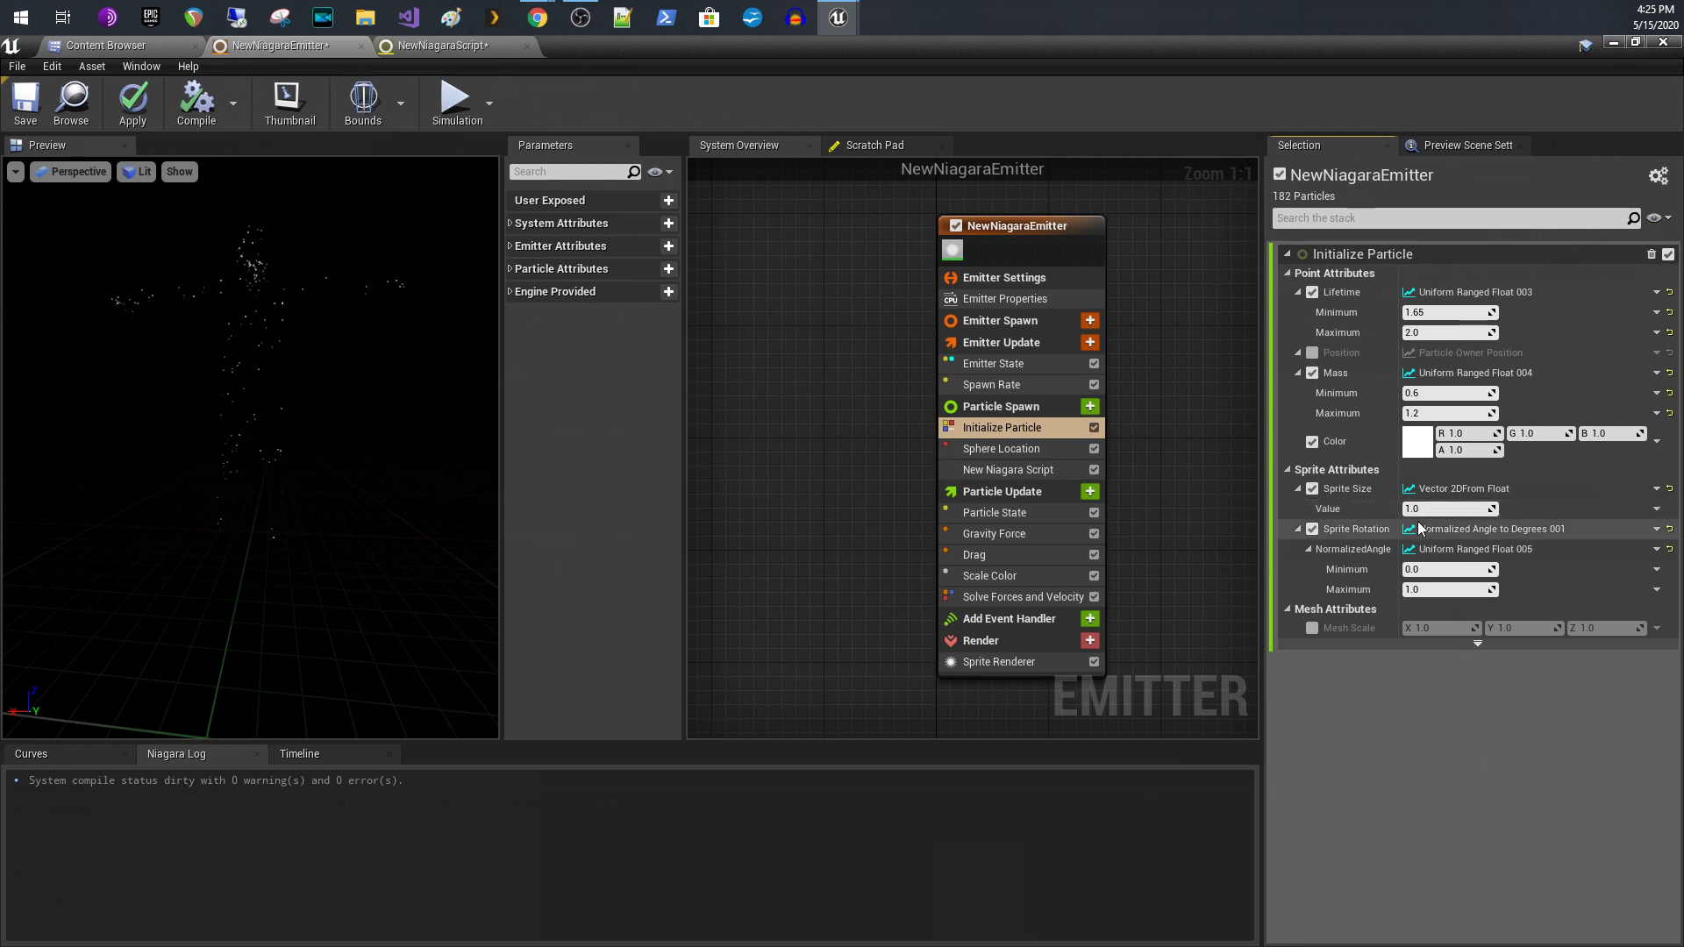
{"action": "left_click_drag", "start_coordinate": [1447, 509], "coordinate": [1492, 508]}
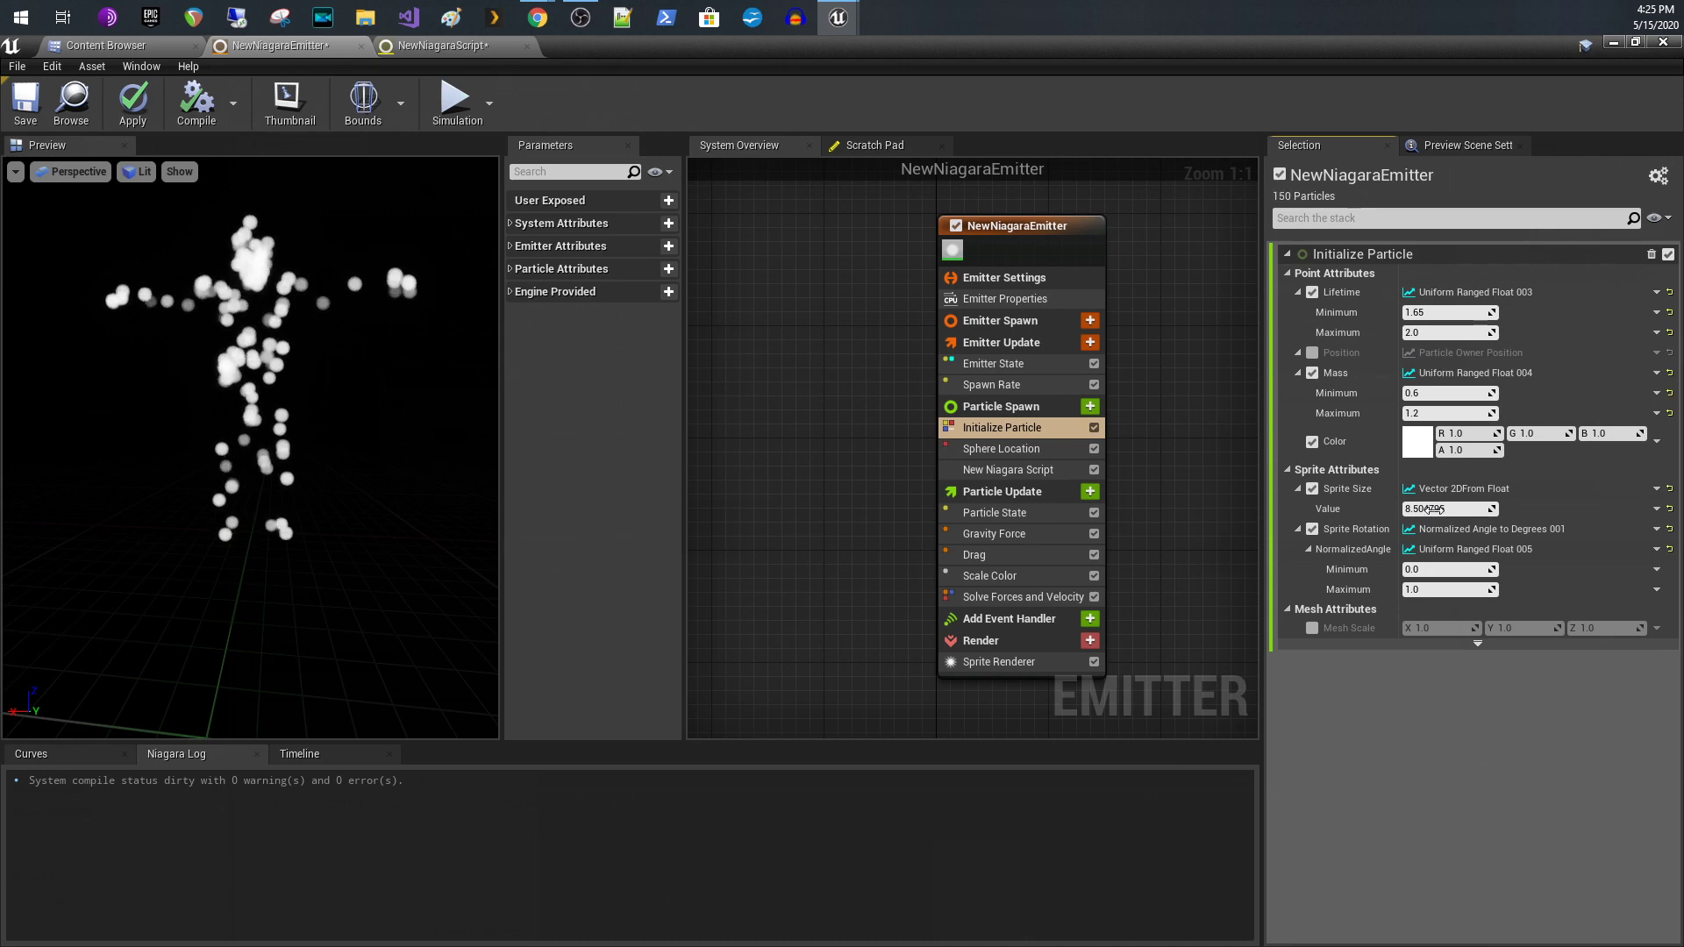
{"action": "left_click_drag", "start_coordinate": [1435, 509], "coordinate": [1382, 508]}
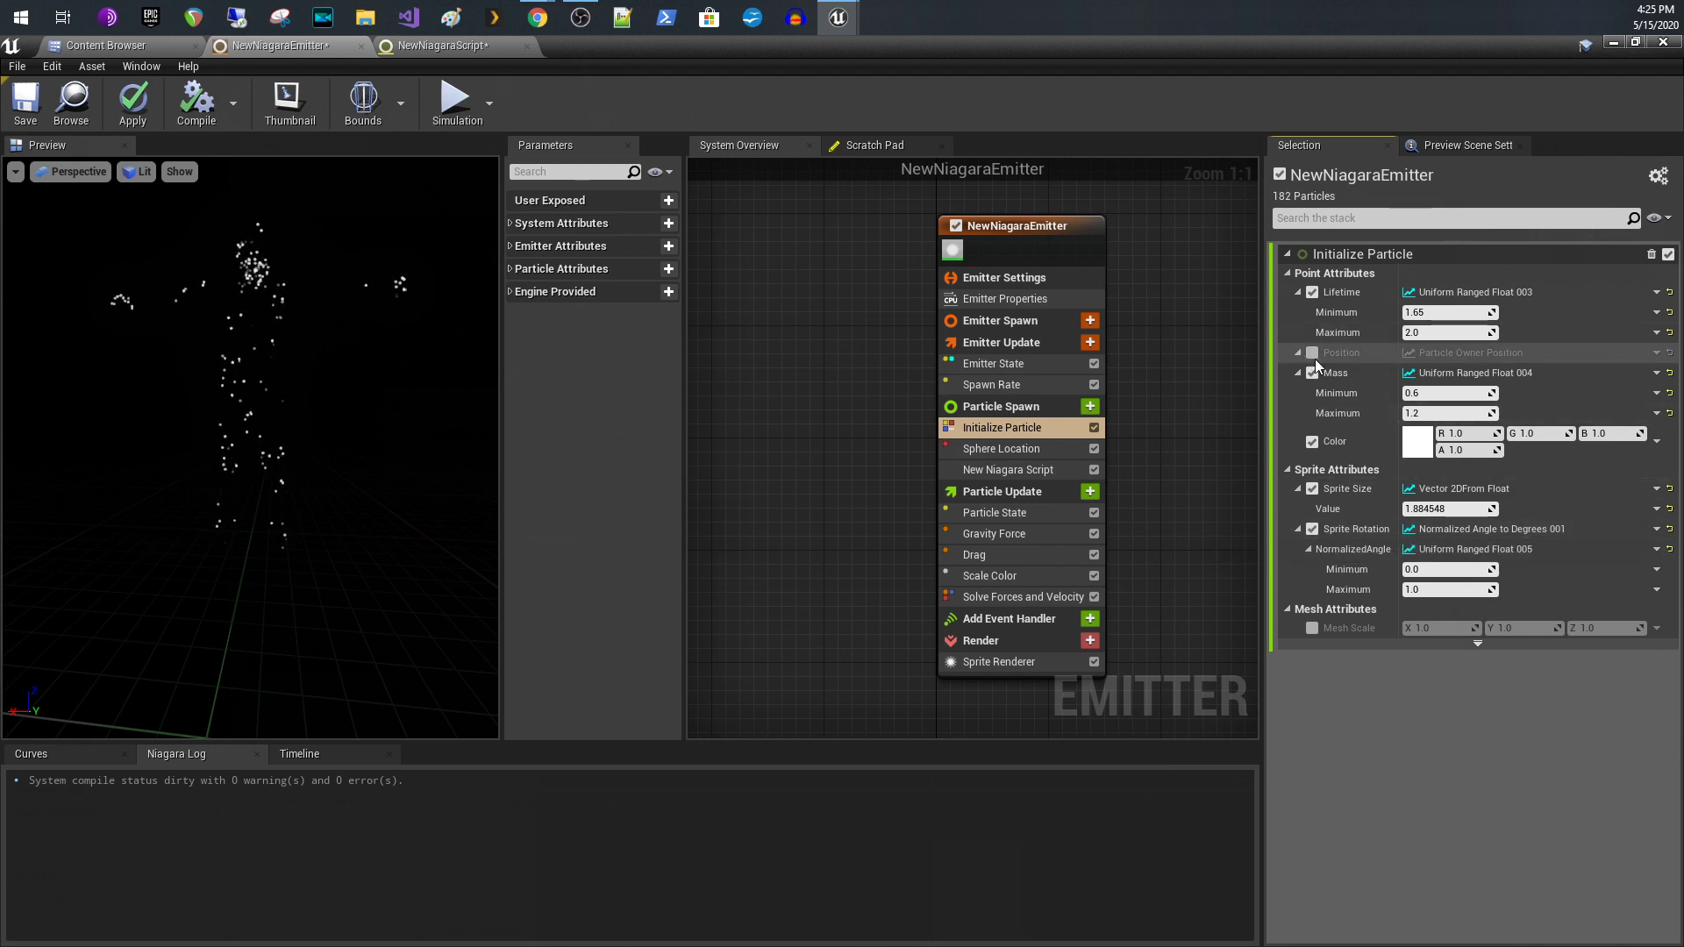
Change the Sim Target in the Emitter Properties to GPUCompute Sim
{"action": "left_click", "coordinate": [1029, 276]}
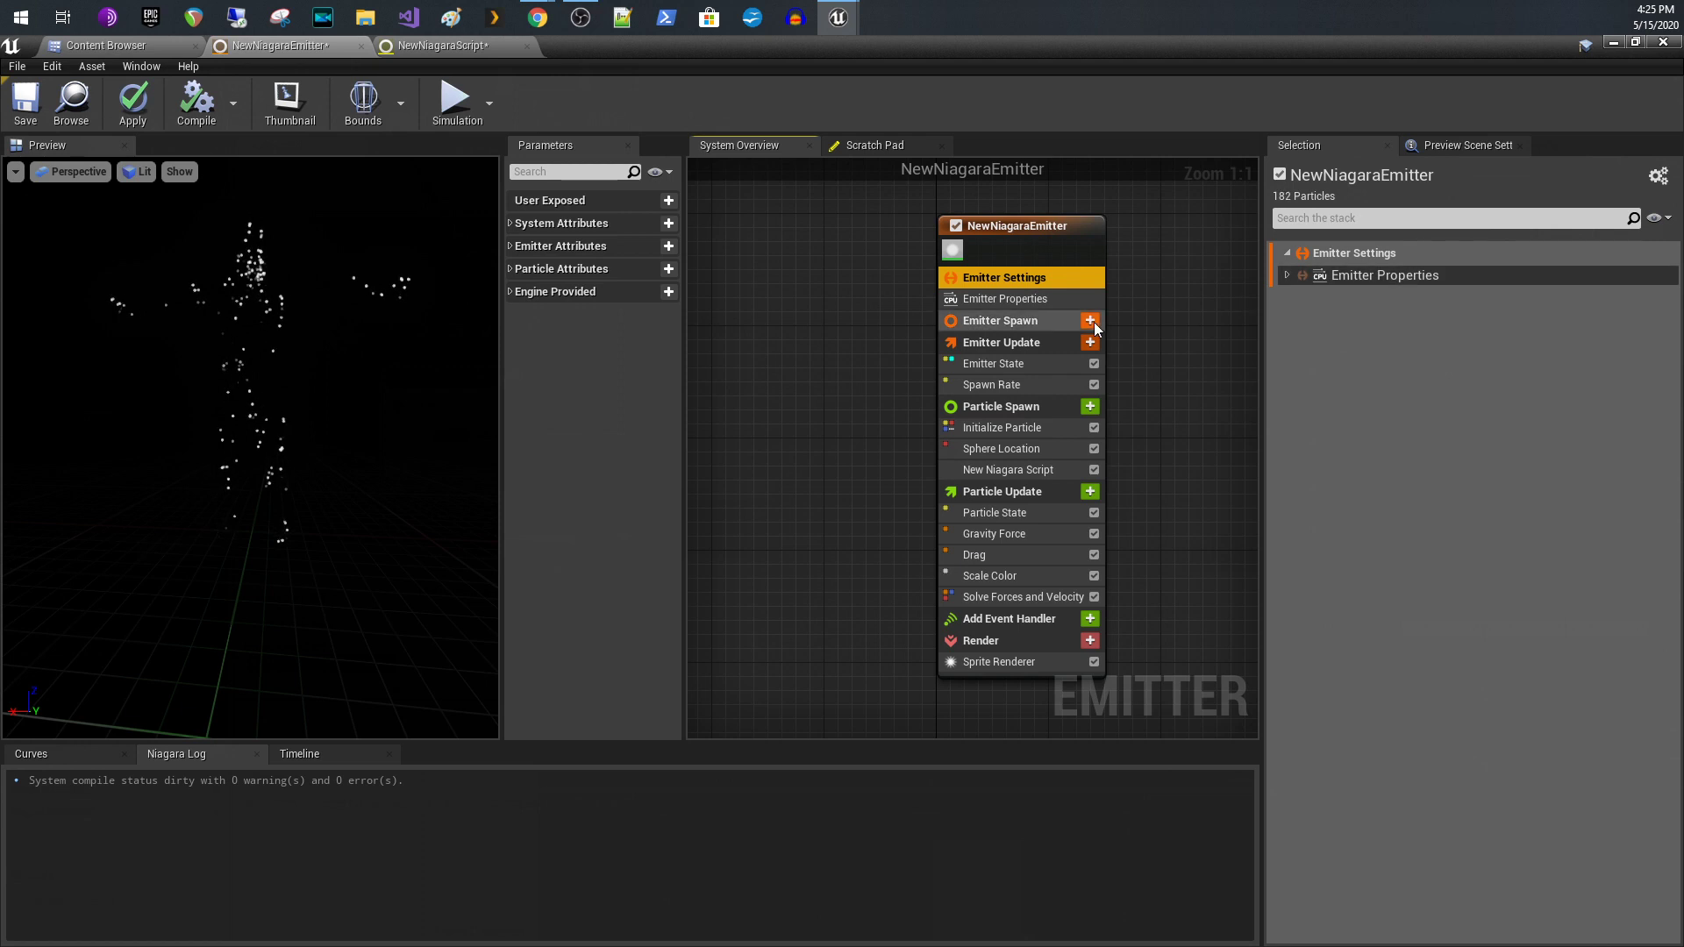
{"action": "left_click", "coordinate": [1075, 299]}
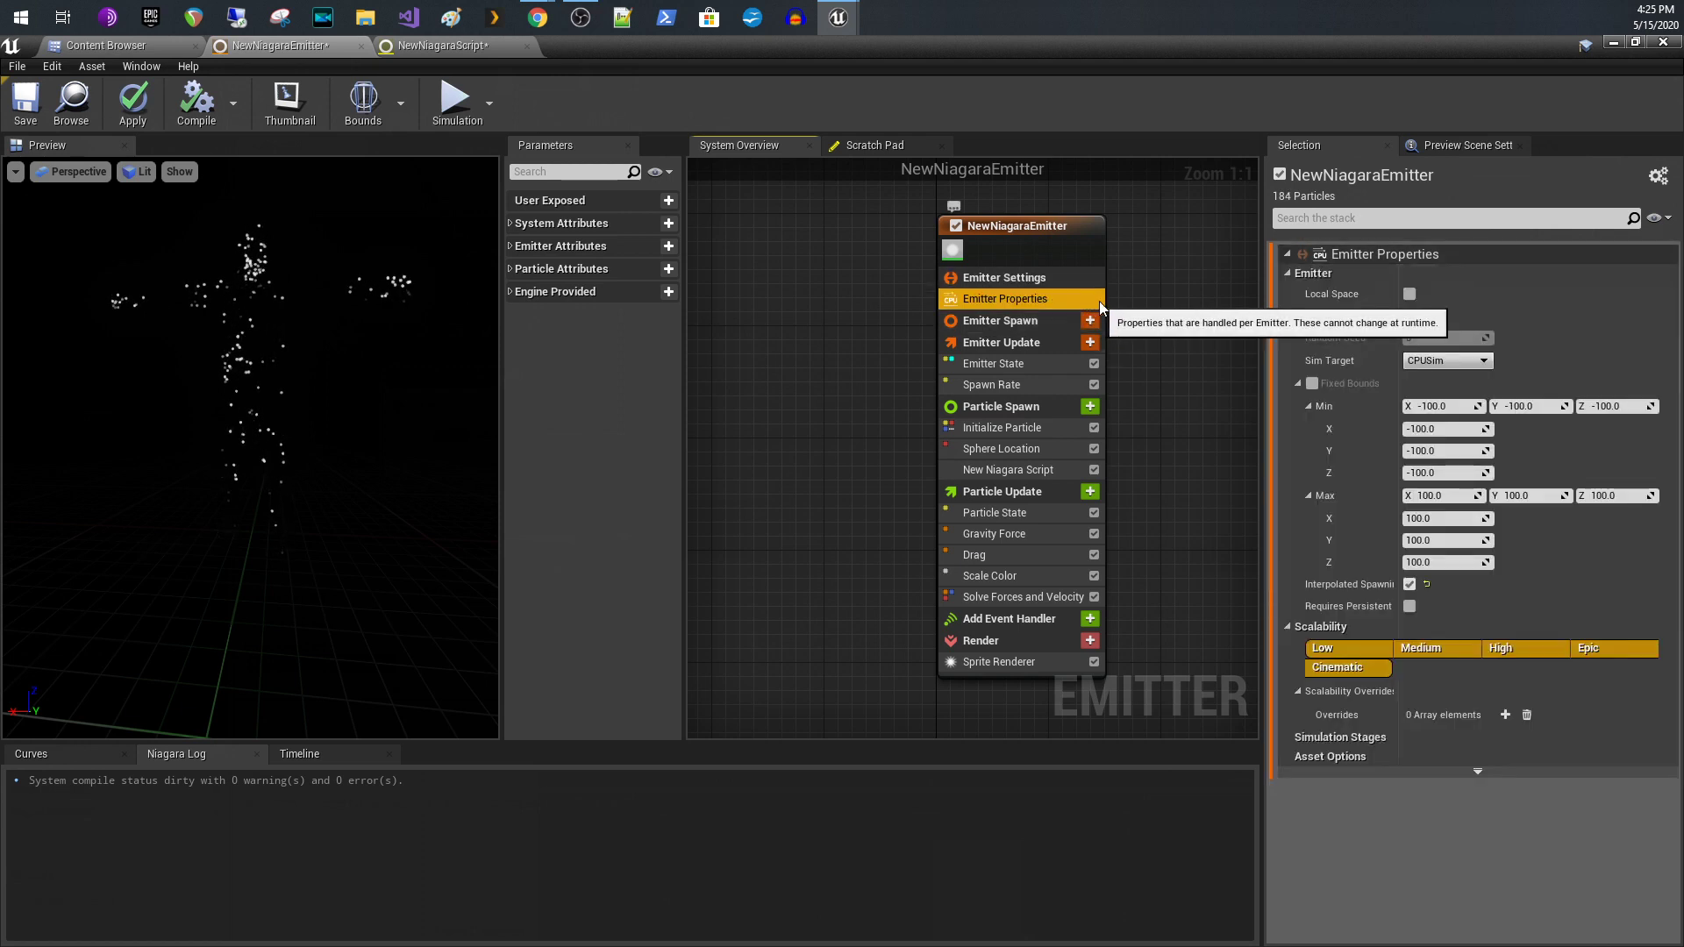
{"action": "left_click", "coordinate": [1435, 360]}
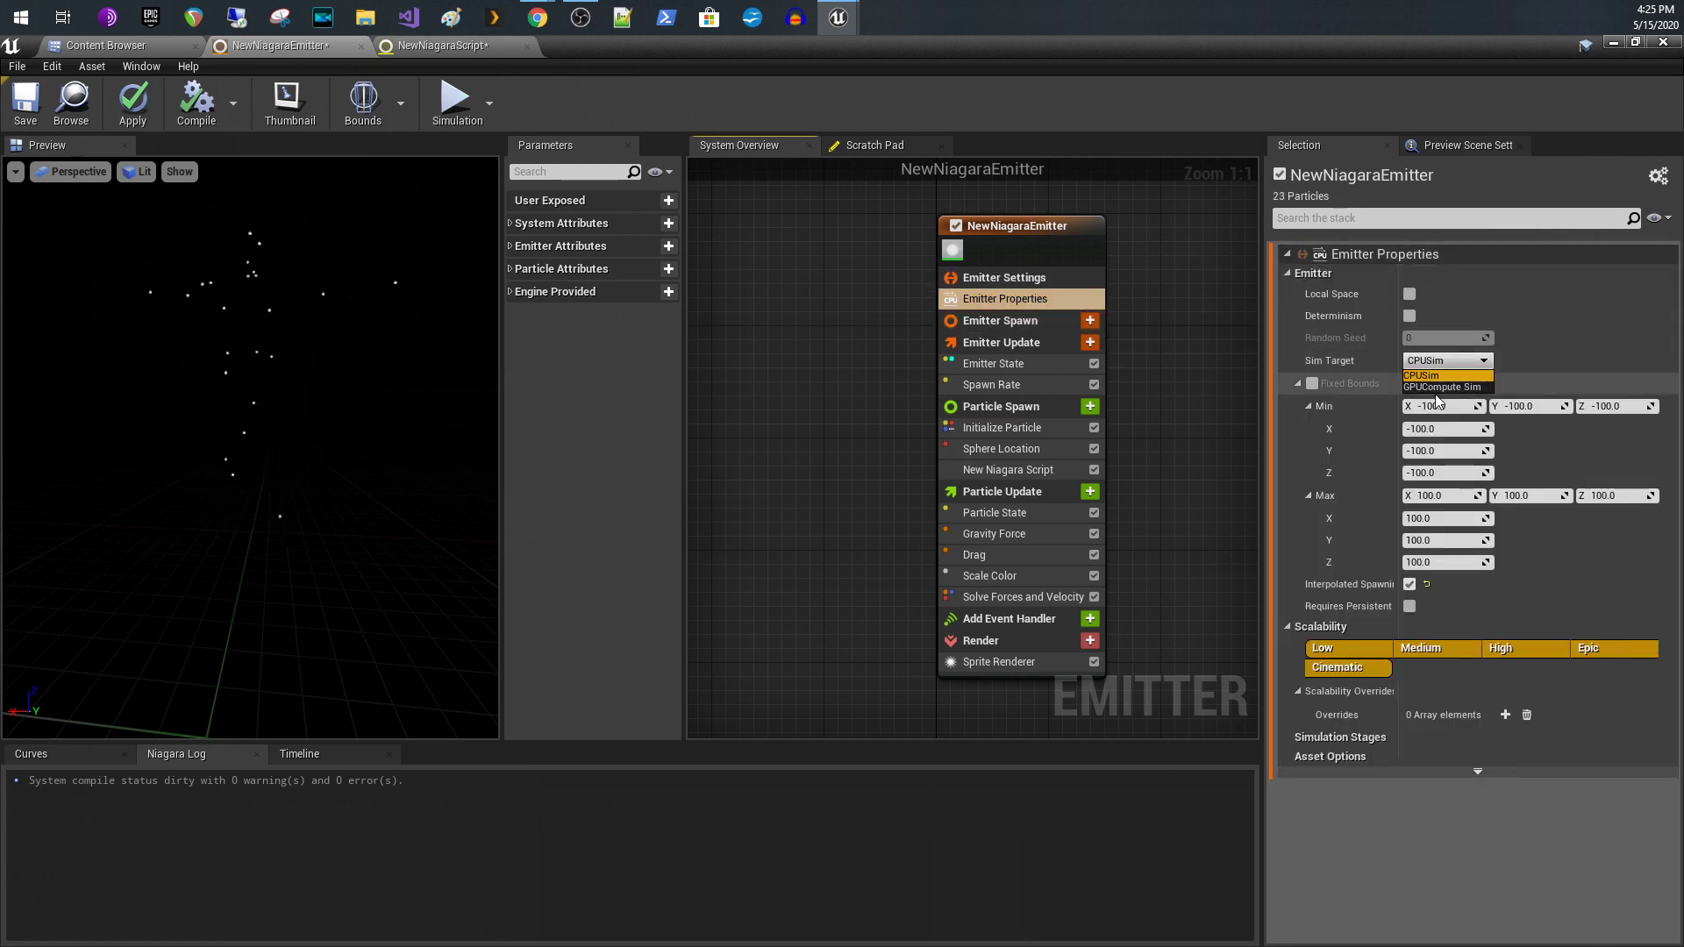
{"action": "left_click", "coordinate": [1435, 389]}
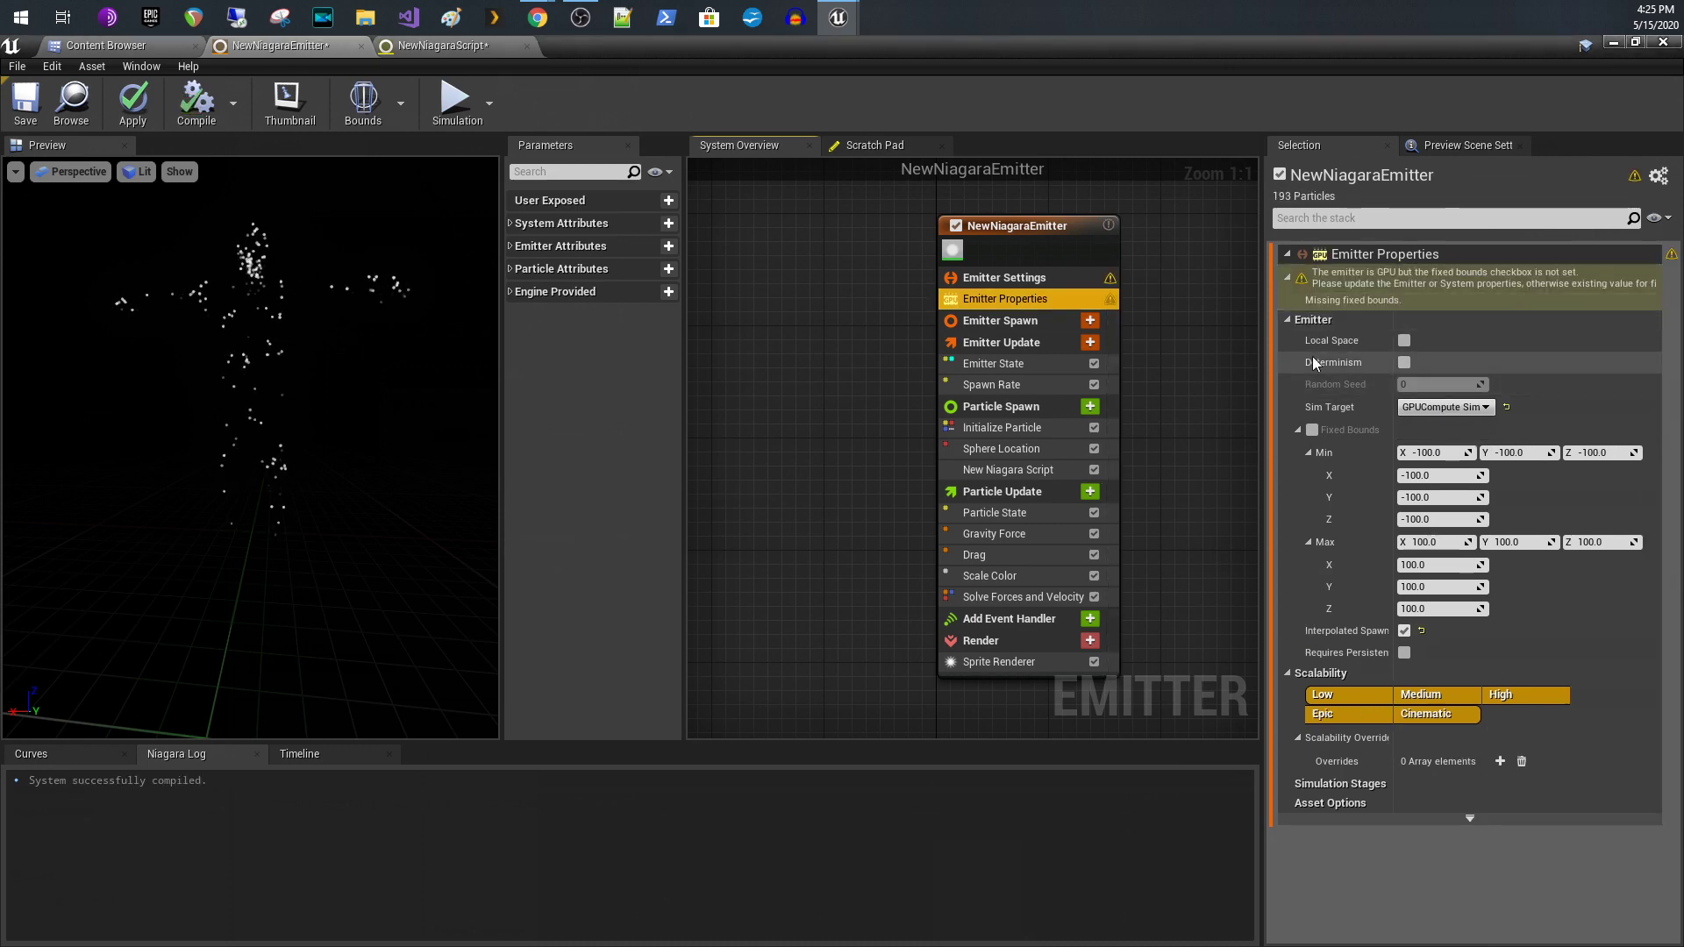
Show the emitter's bounds, set fixed bounds from the current particles, and hide the bounds display again
{"action": "left_click", "coordinate": [364, 101]}
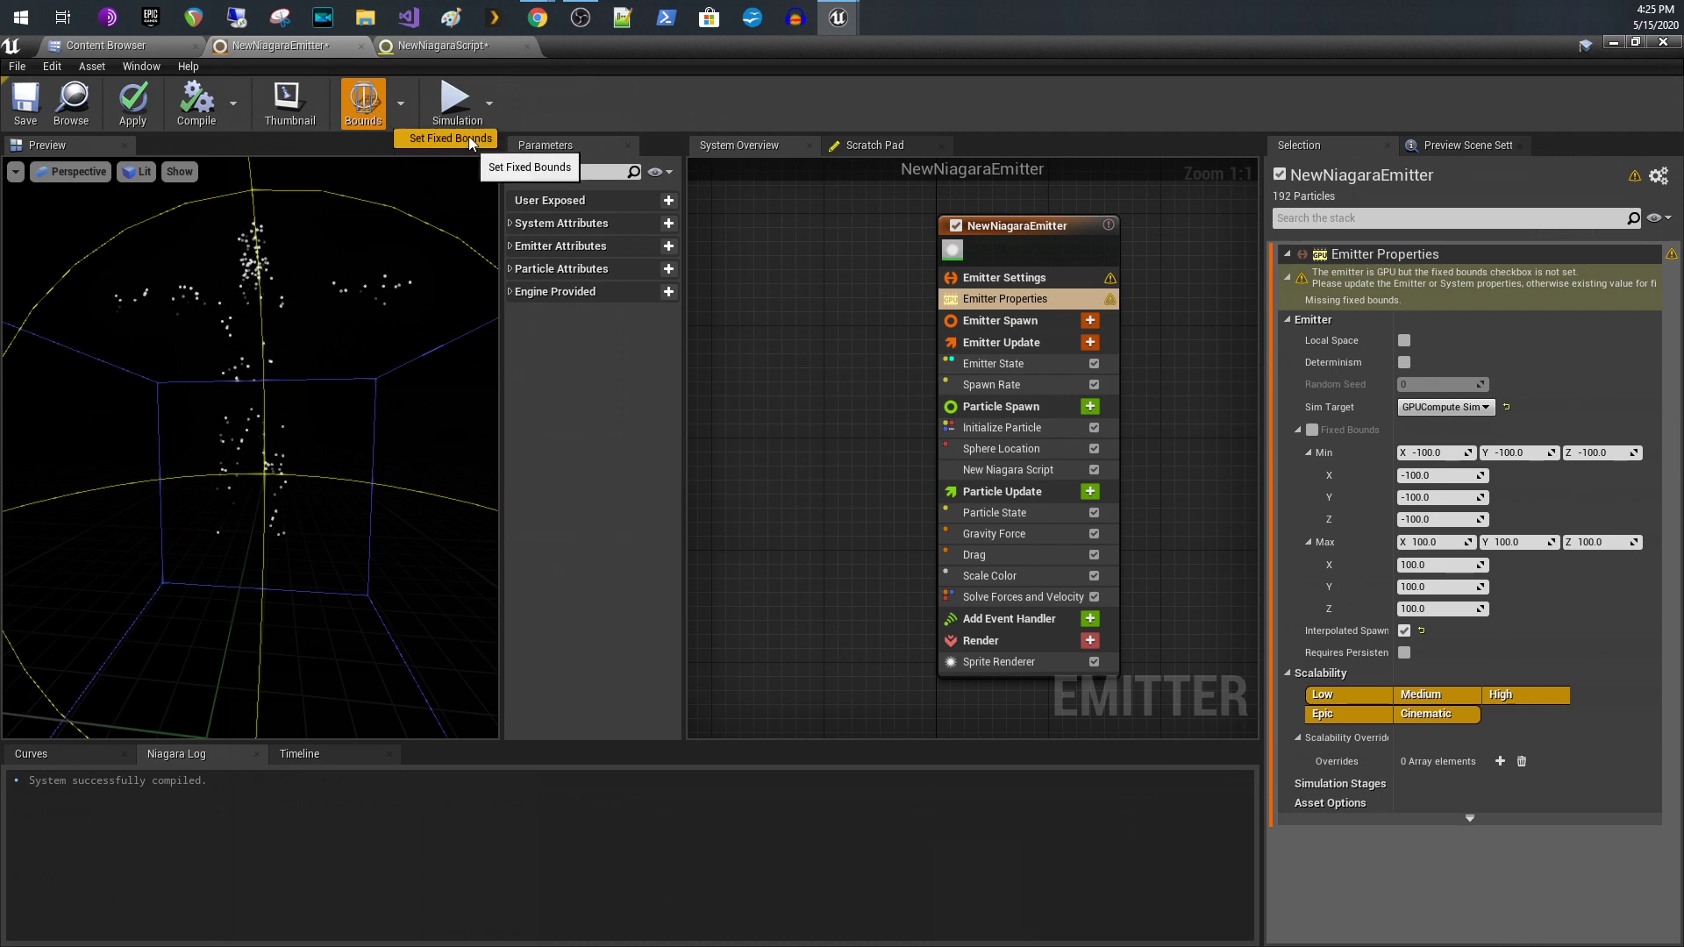
{"action": "left_click", "coordinate": [470, 136]}
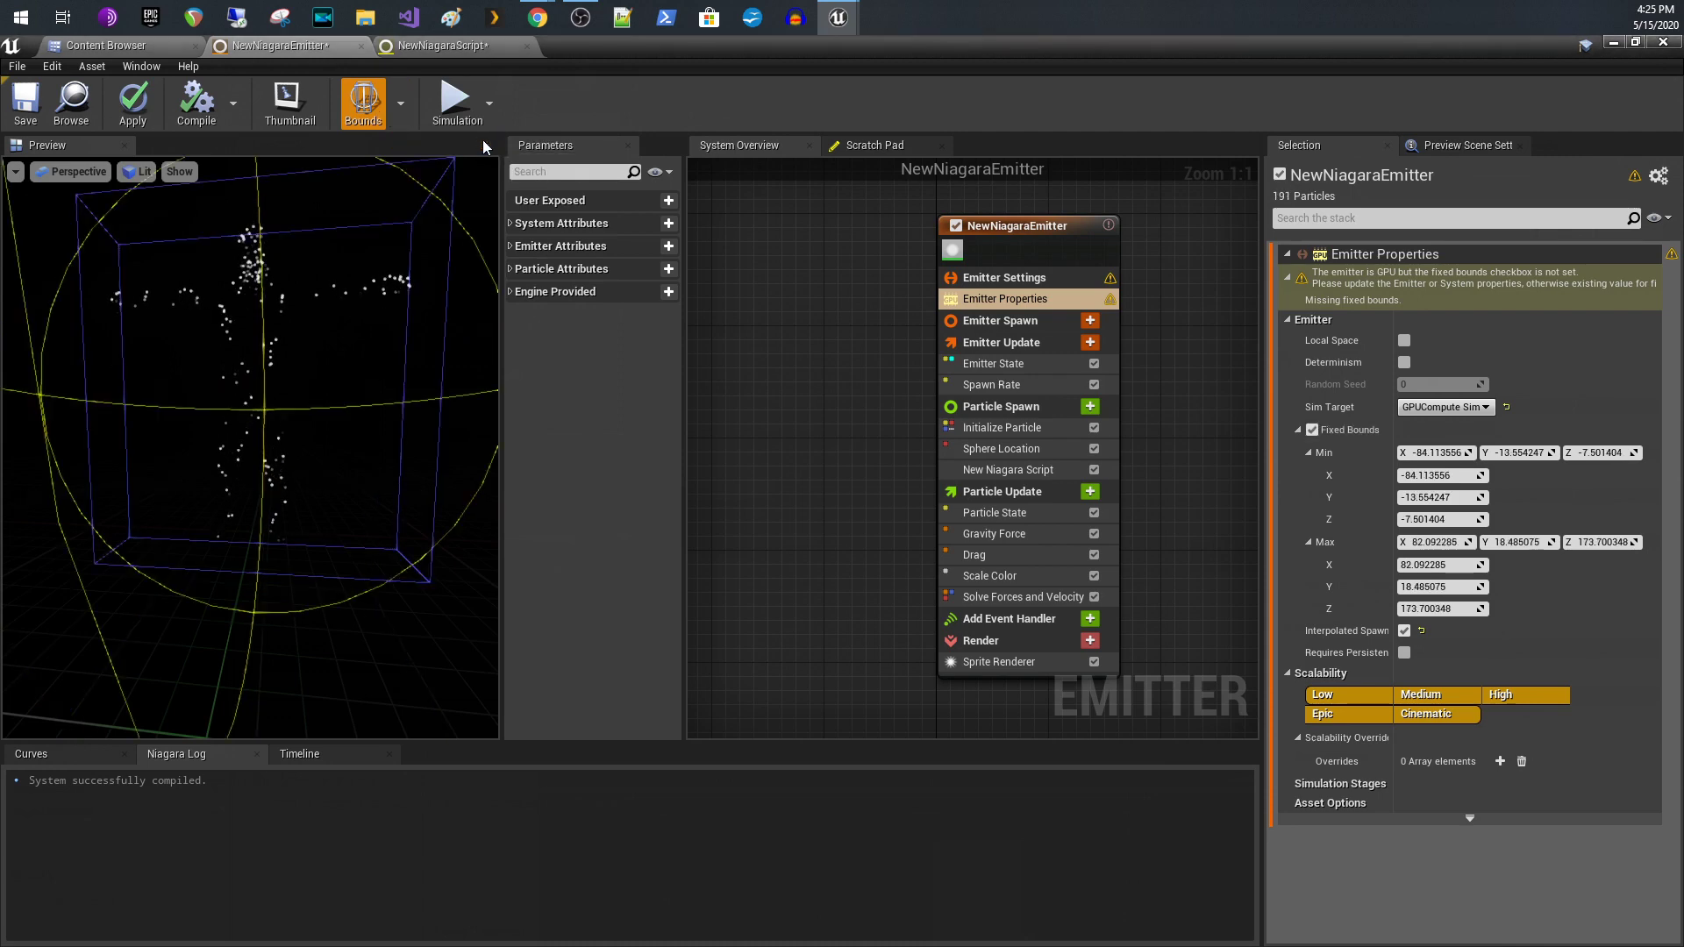
{"action": "left_click", "coordinate": [372, 121]}
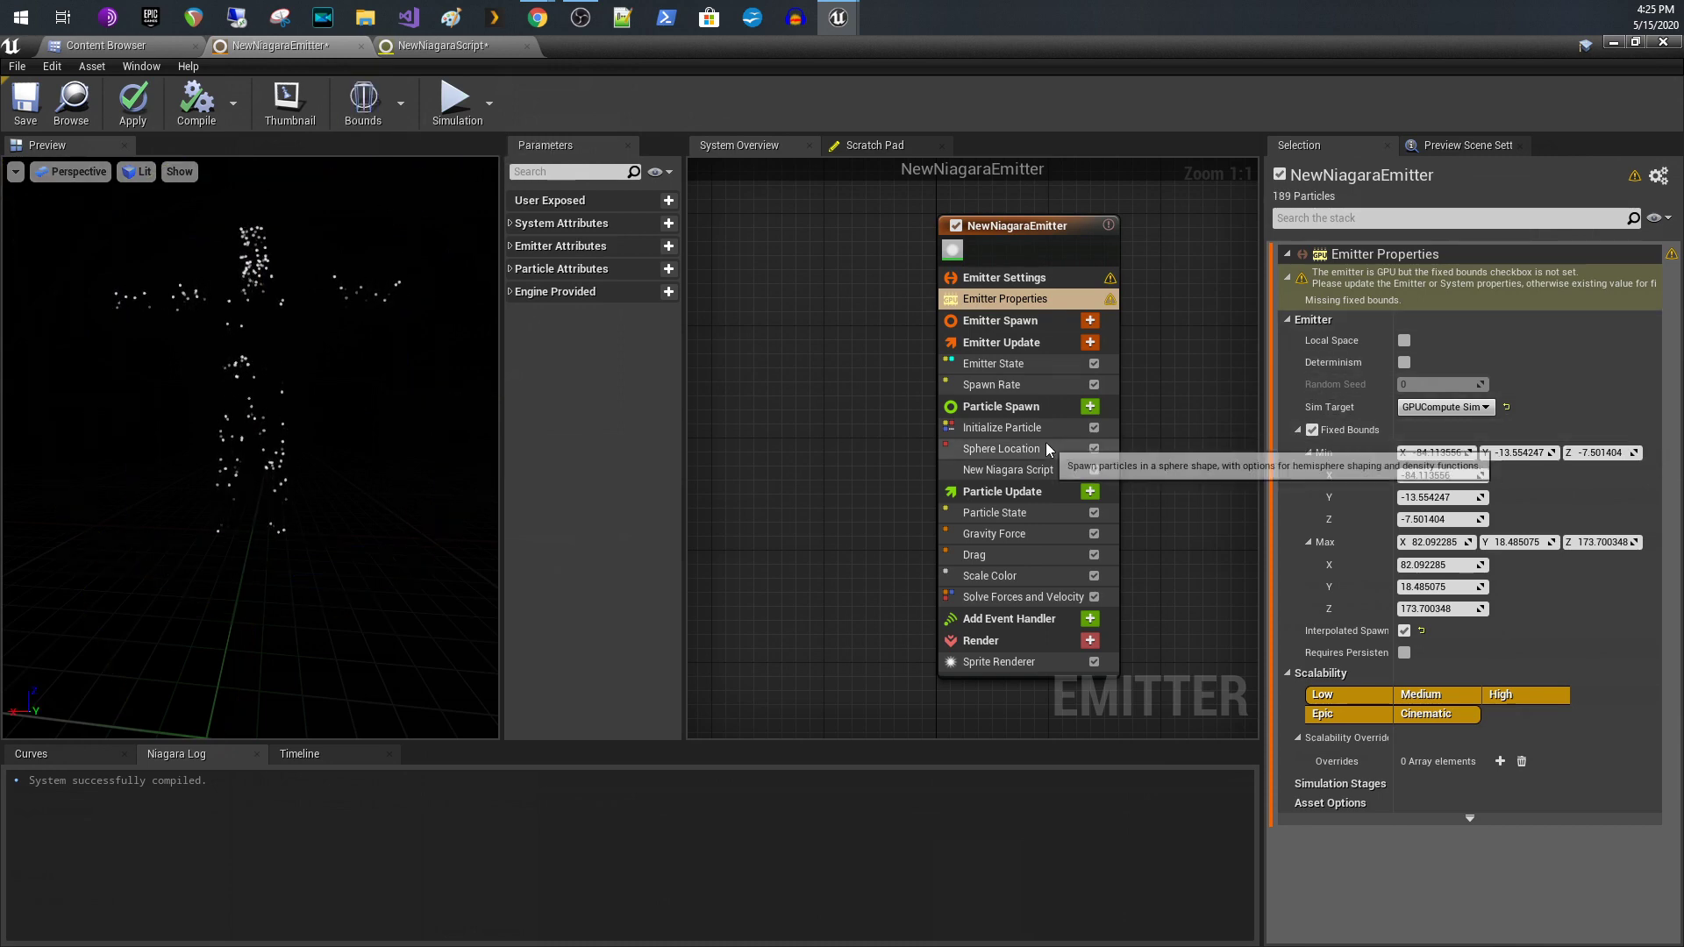
Raise the Spawn Rate module's SpawnRate to about 4404.56 and inspect the denser character in the preview
{"action": "left_click", "coordinate": [1031, 388]}
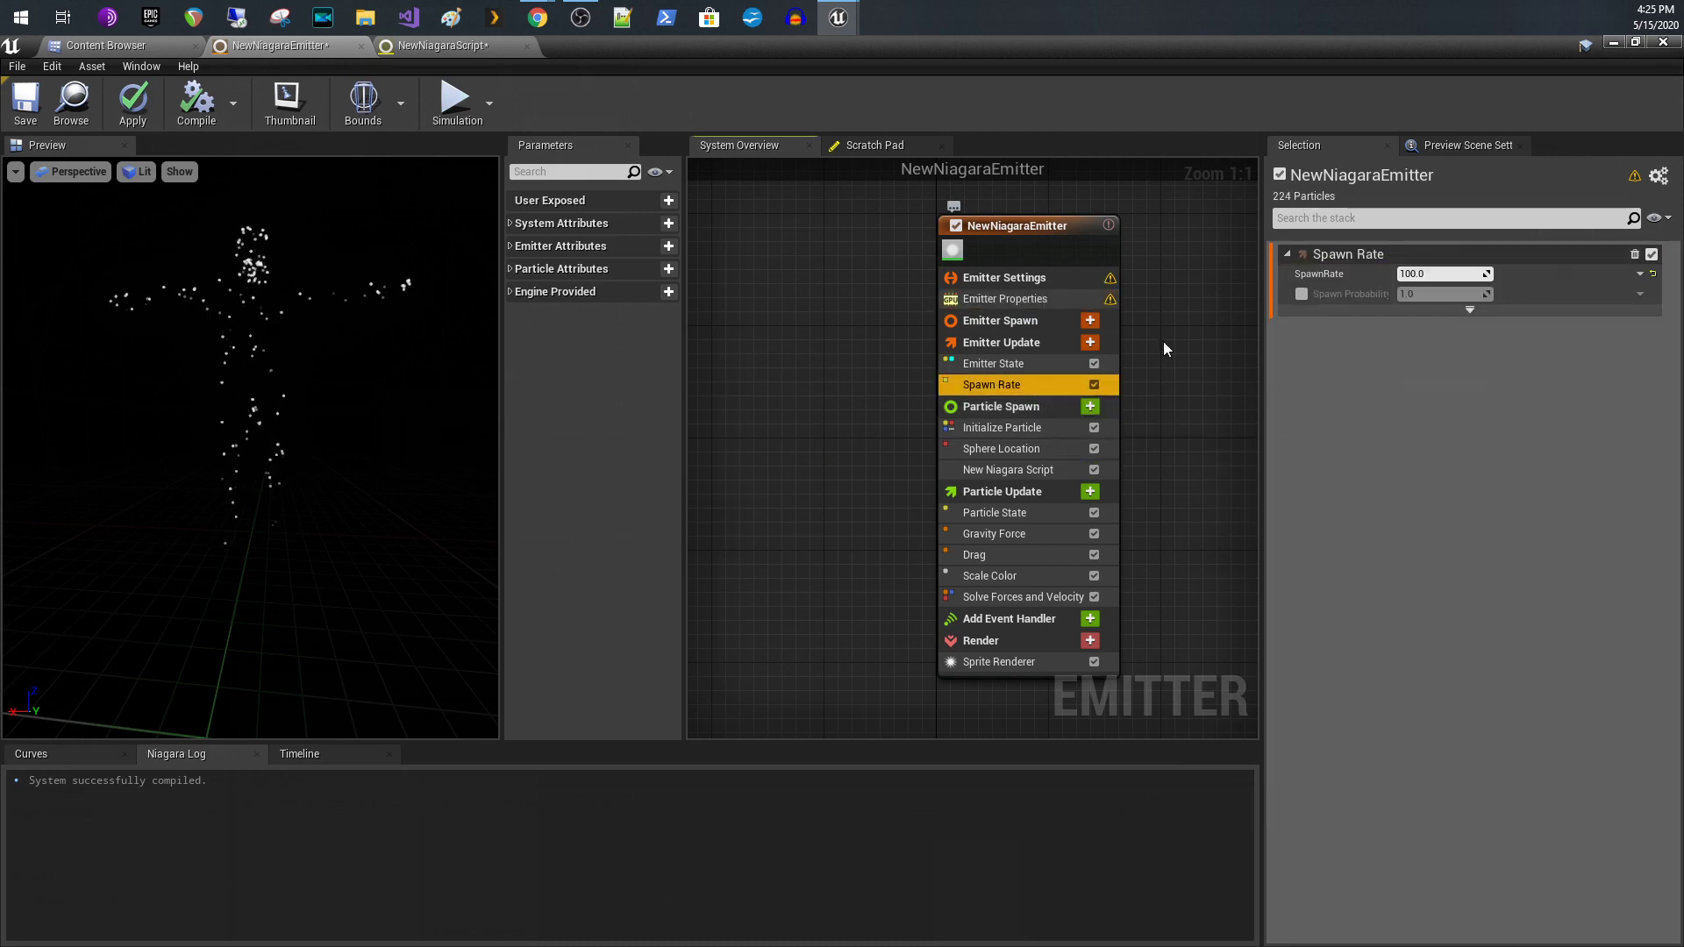
{"action": "left_click_drag", "start_coordinate": [1341, 274], "coordinate": [1395, 273]}
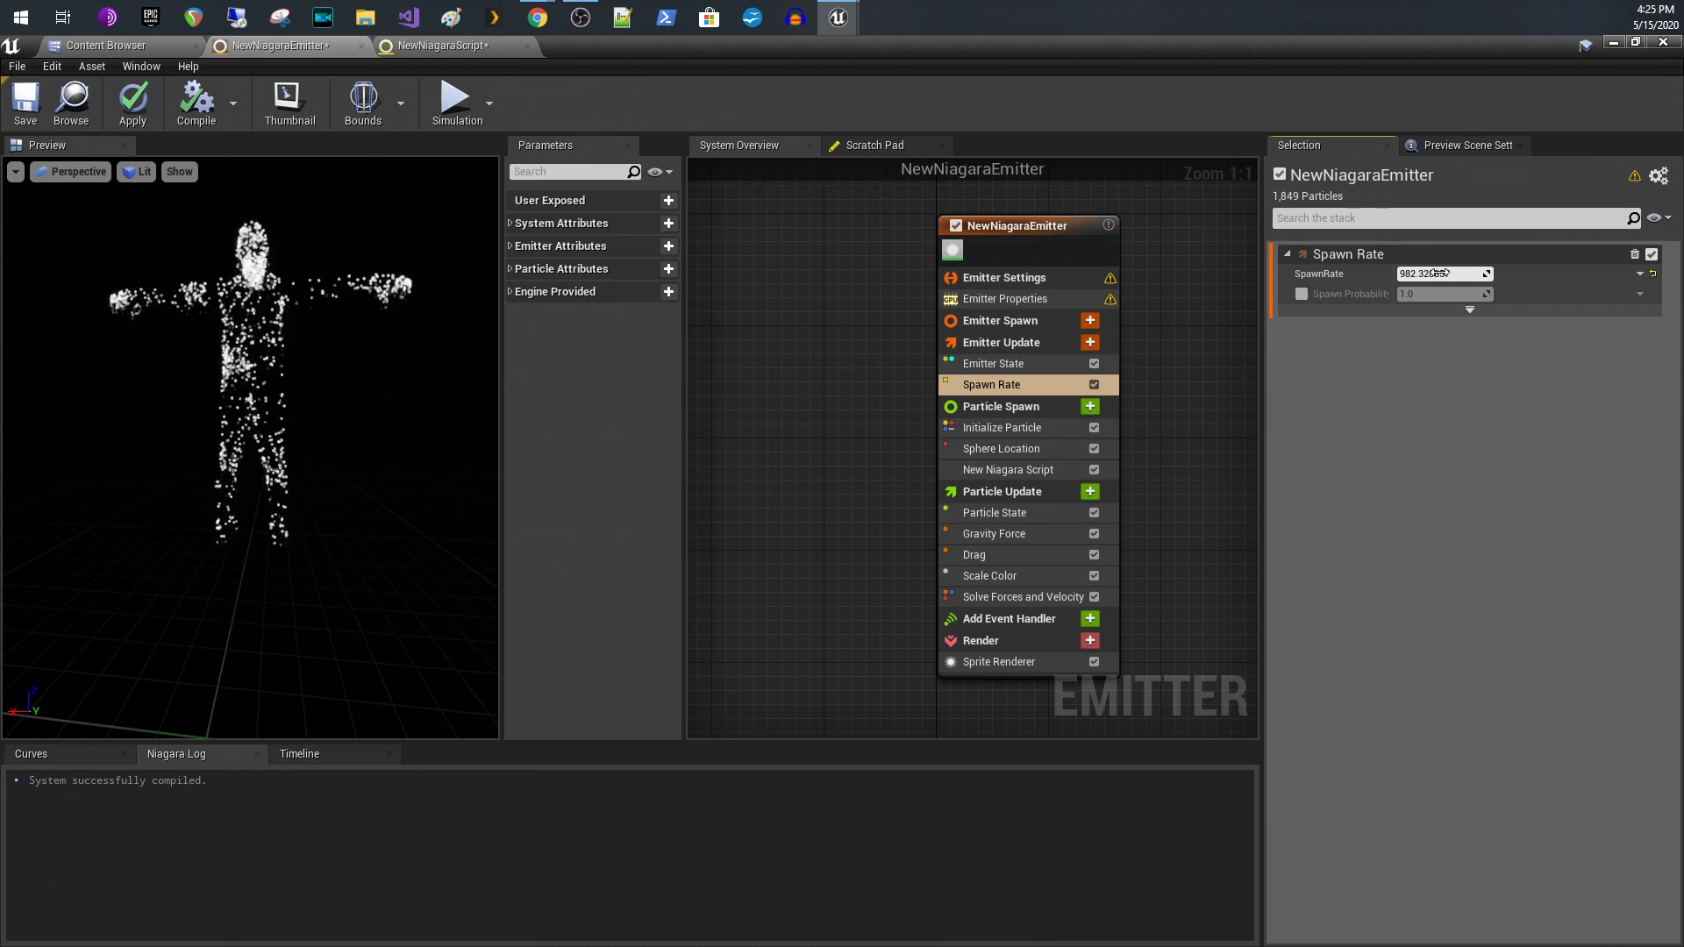
{"action": "mouse_move", "coordinate": [1440, 272]}
{"action": "left_mouse_down"}
{"action": "mouse_move", "coordinate": [1461, 273]}
{"action": "mouse_move", "coordinate": [1444, 273]}
{"action": "left_mouse_up"}
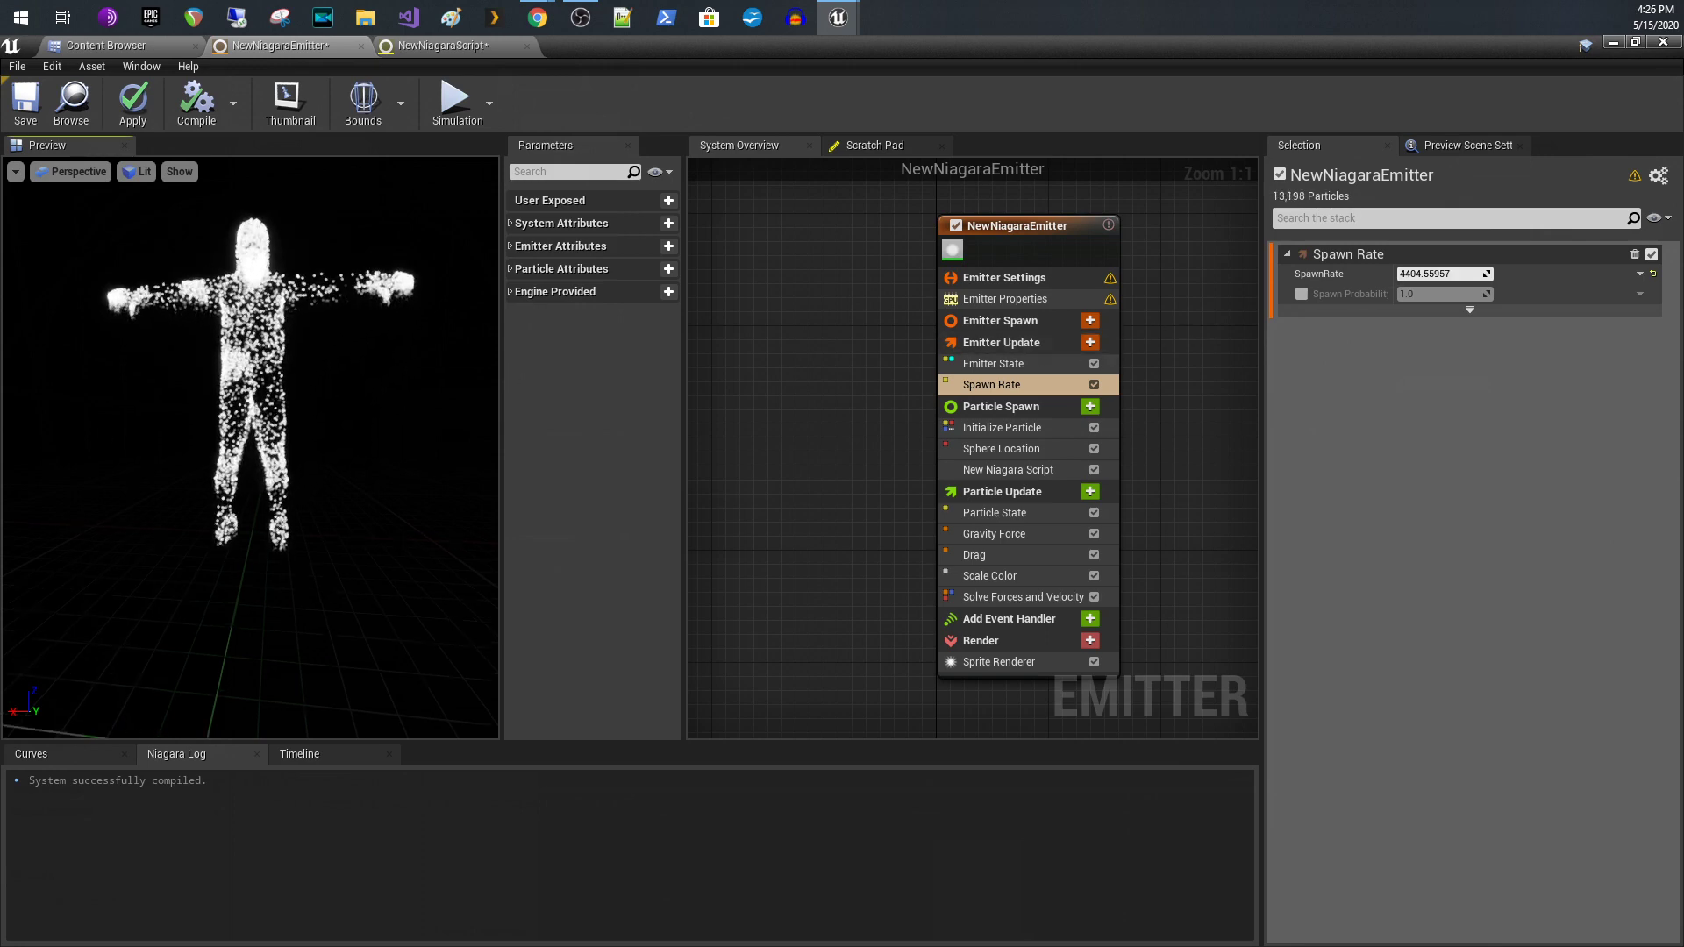
{"action": "left_click_drag", "start_coordinate": [250, 438], "coordinate": [285, 412]}
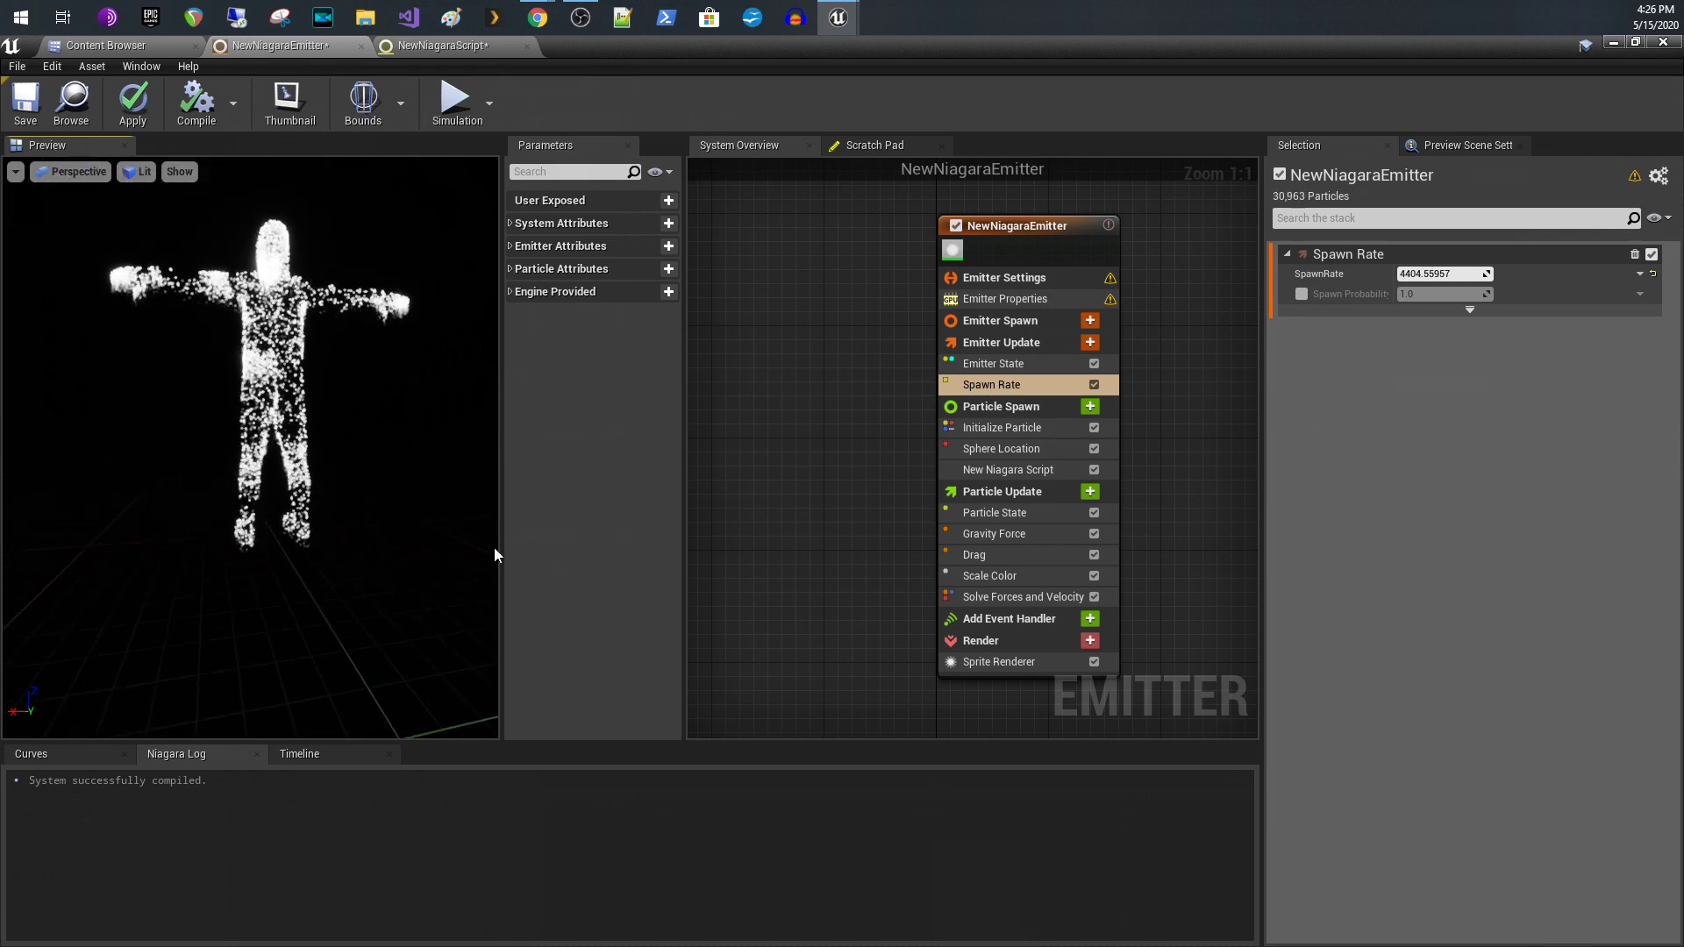
Delete the Sphere Location and New Niagara Script modules from the Particle Spawn group
{"action": "left_click", "coordinate": [977, 474]}
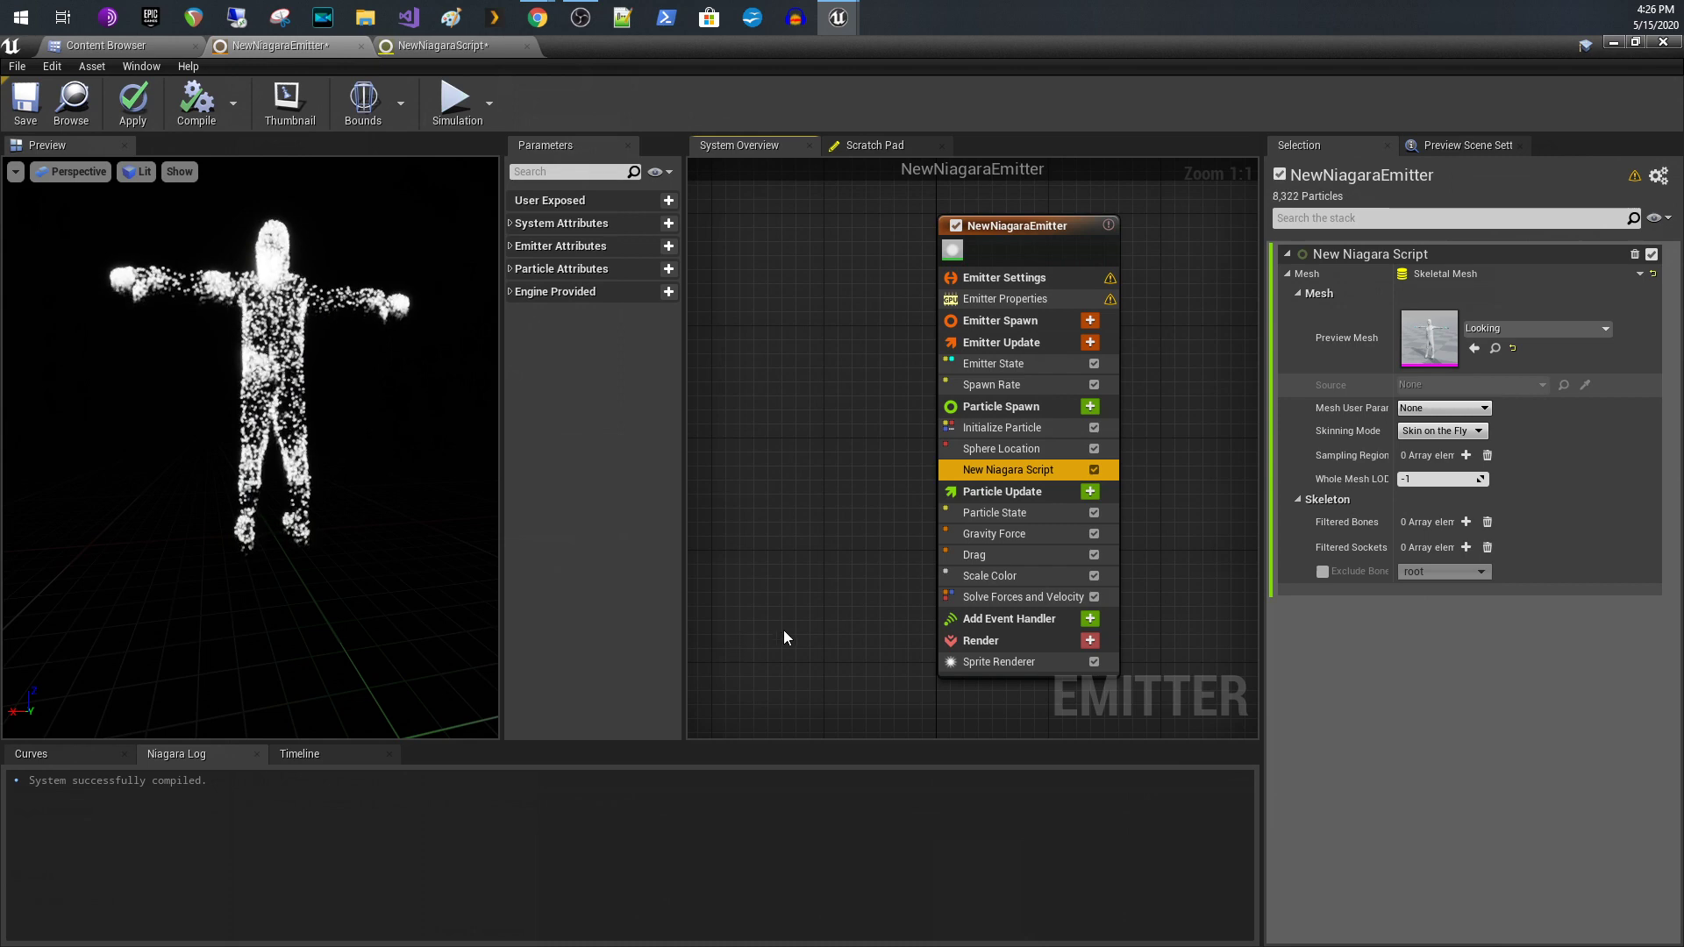
{"action": "left_click", "coordinate": [1065, 447]}
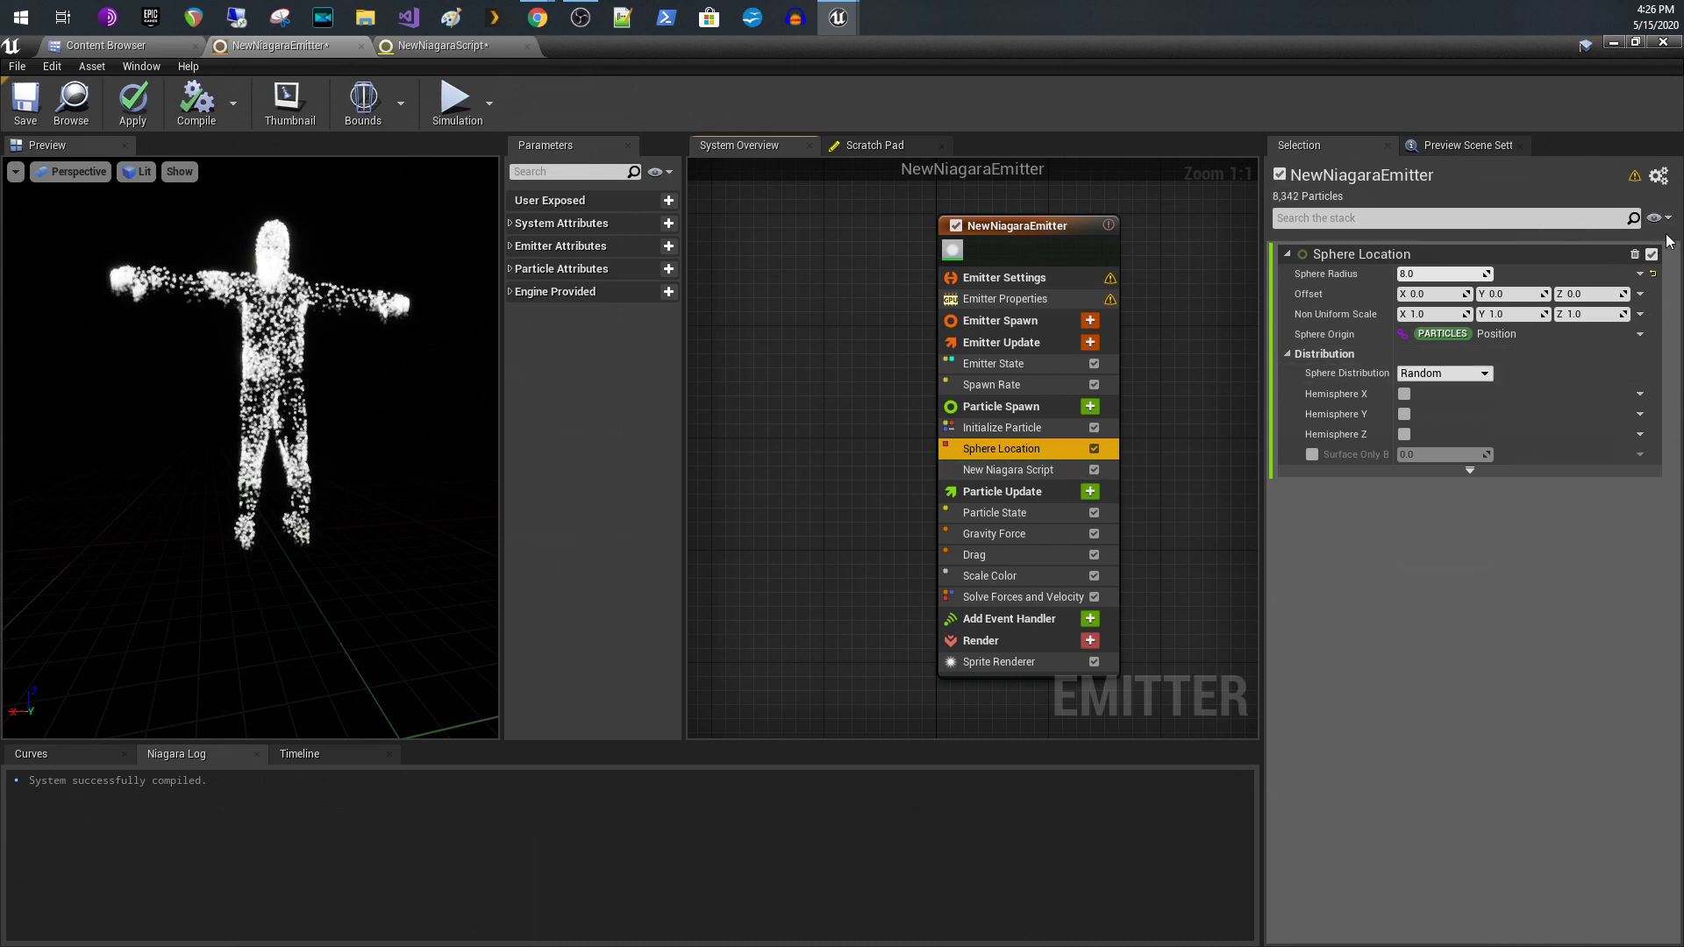
{"action": "left_click", "coordinate": [1635, 255]}
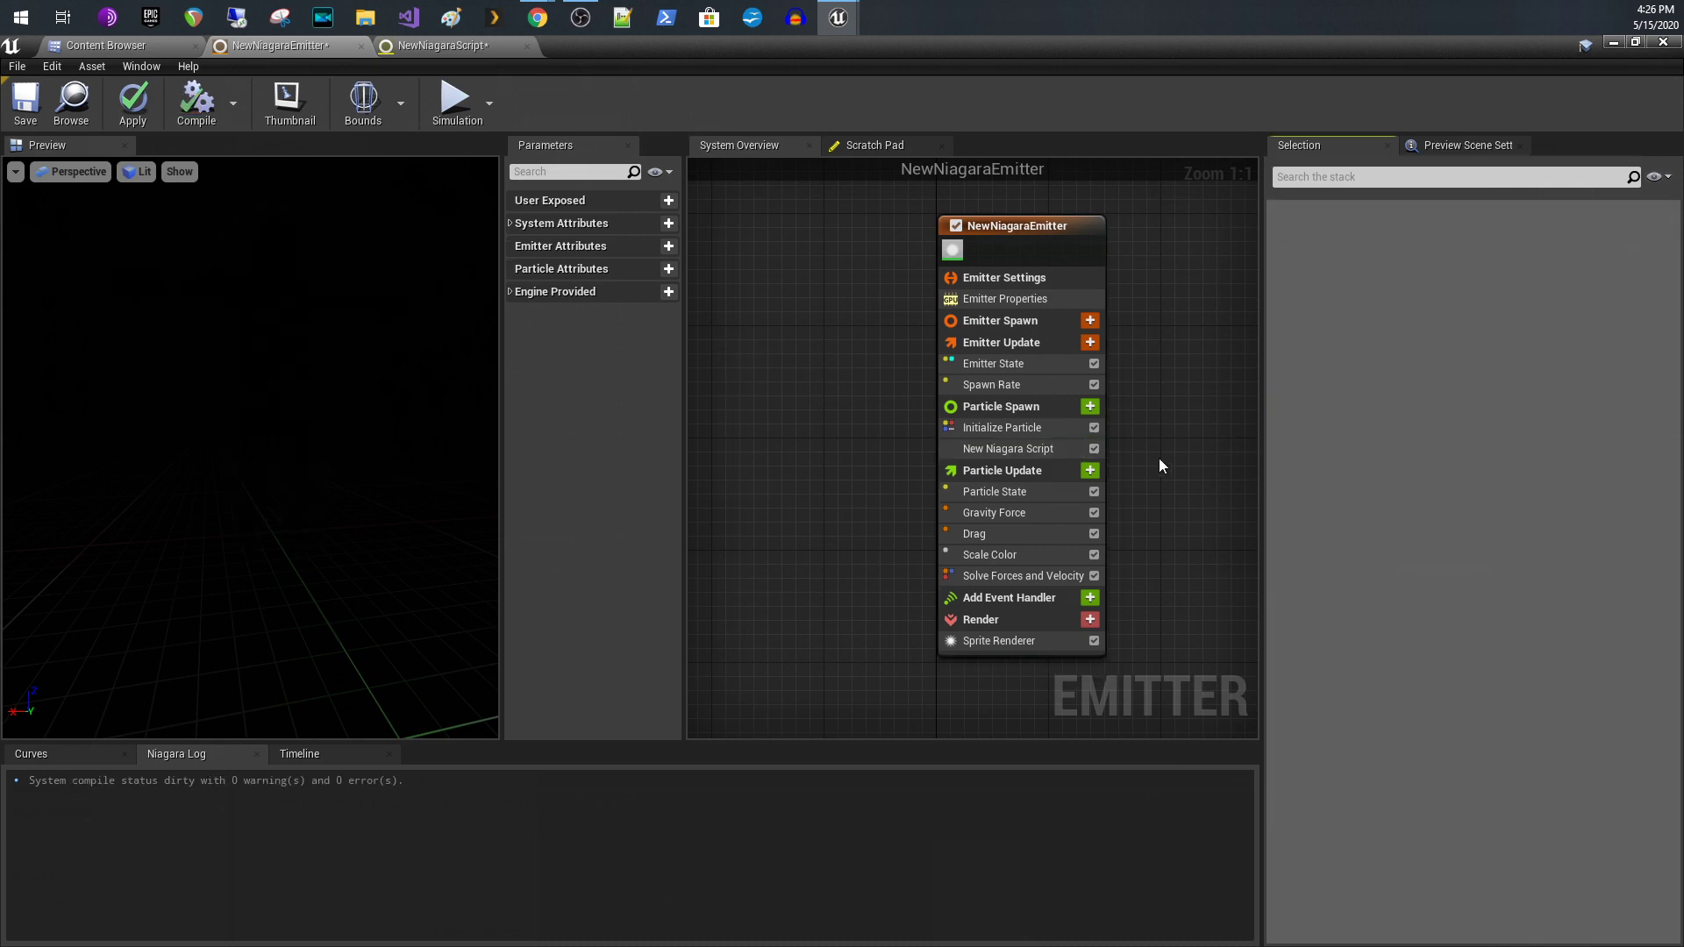
{"action": "left_click", "coordinate": [1062, 448]}
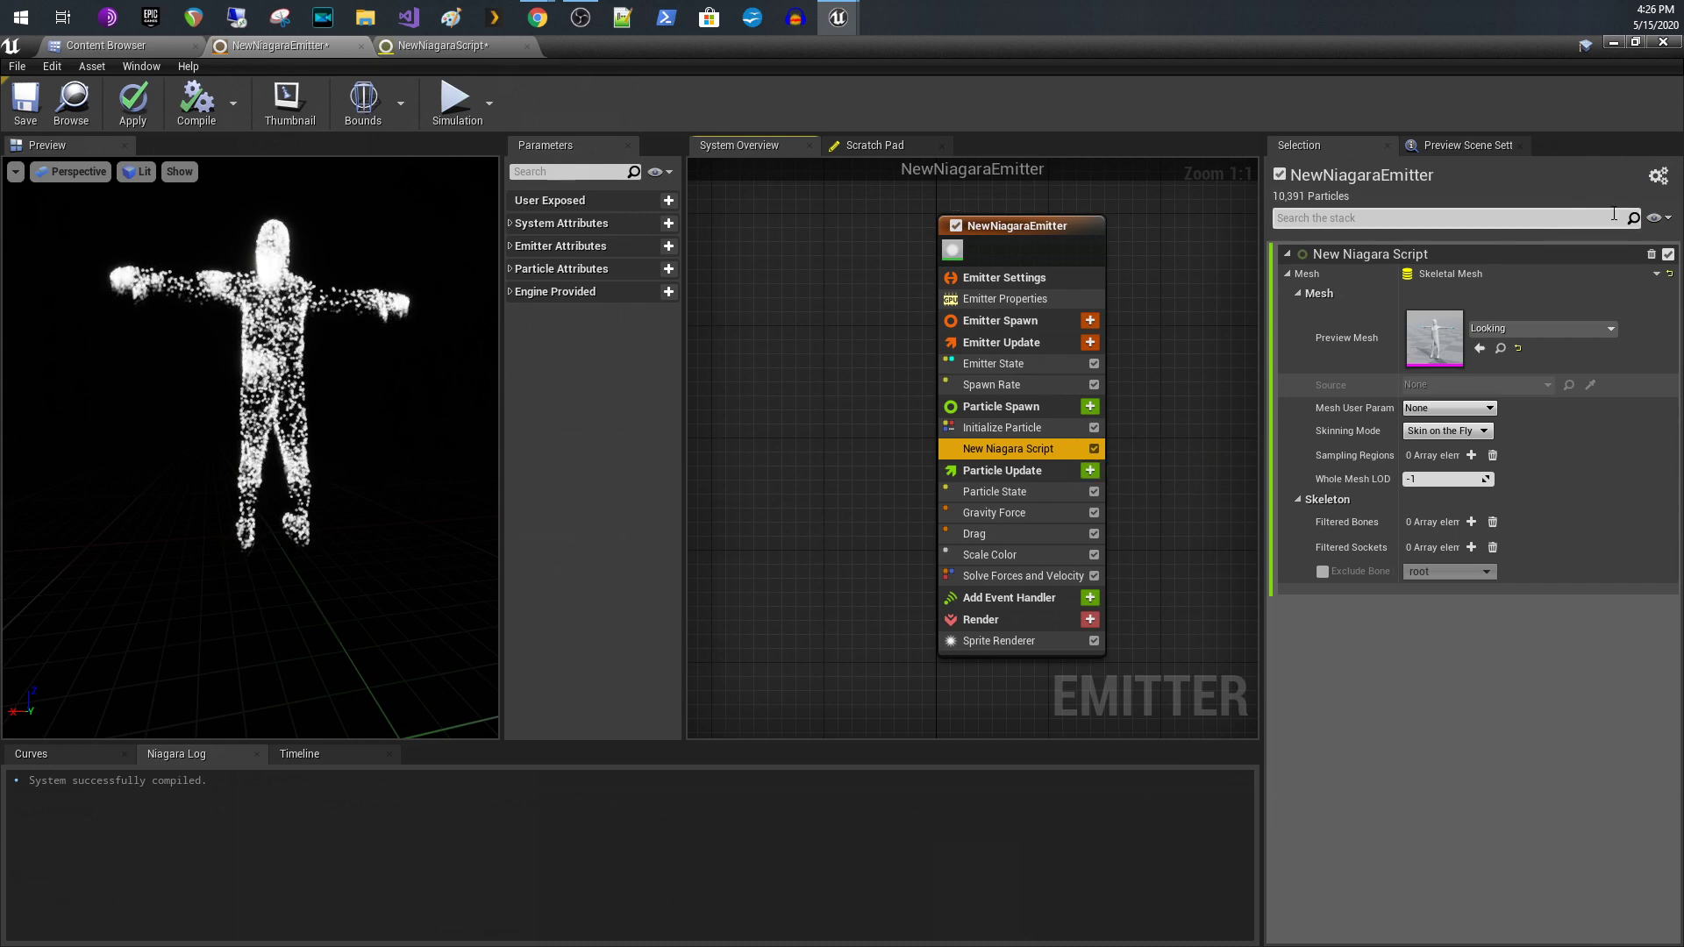
{"action": "left_click", "coordinate": [1658, 256]}
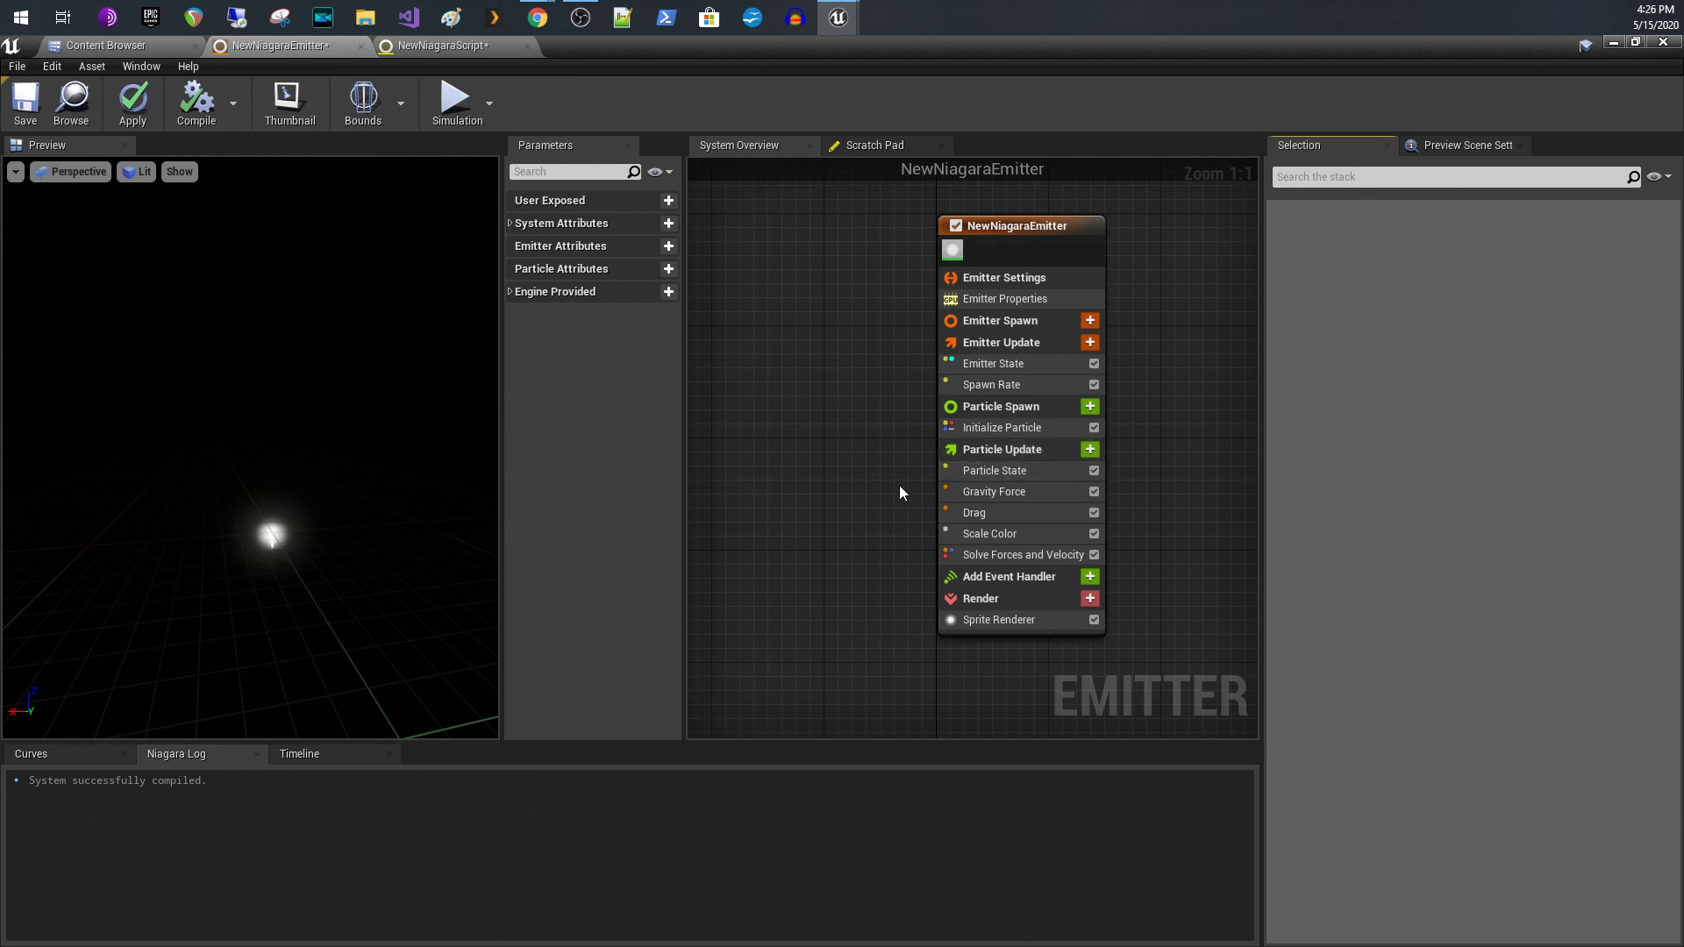
Add the built-in Skeletal Mesh Location module from the Location category to Particle Spawn
{"action": "left_click", "coordinate": [1091, 406]}
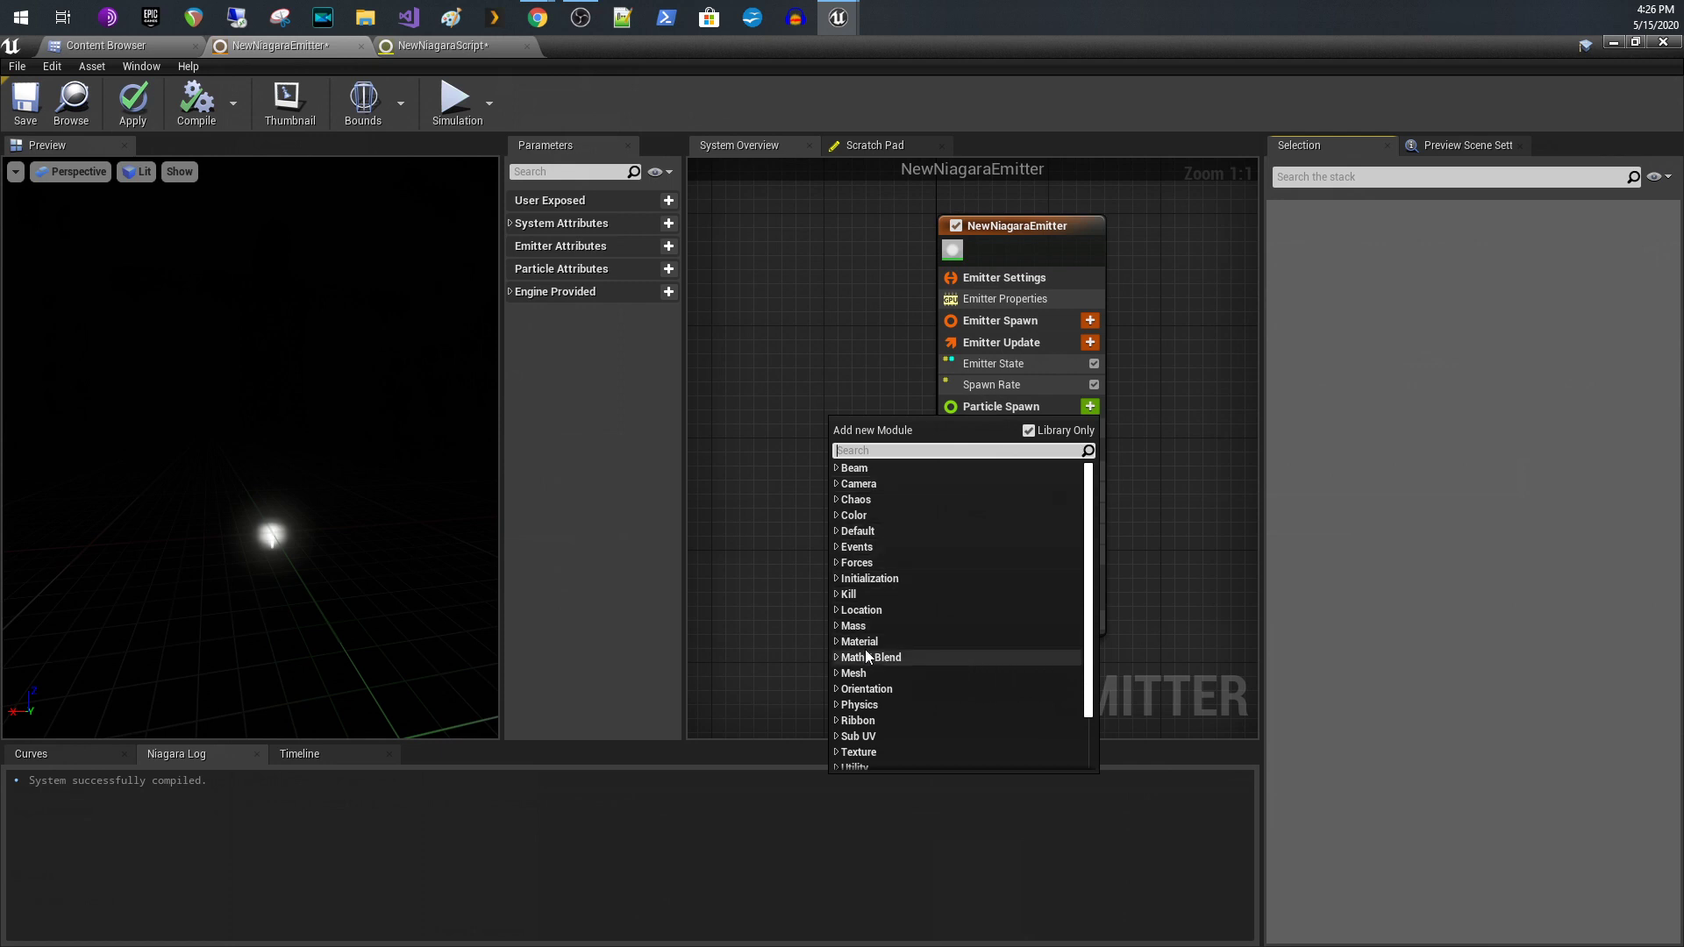
{"action": "left_click", "coordinate": [840, 614]}
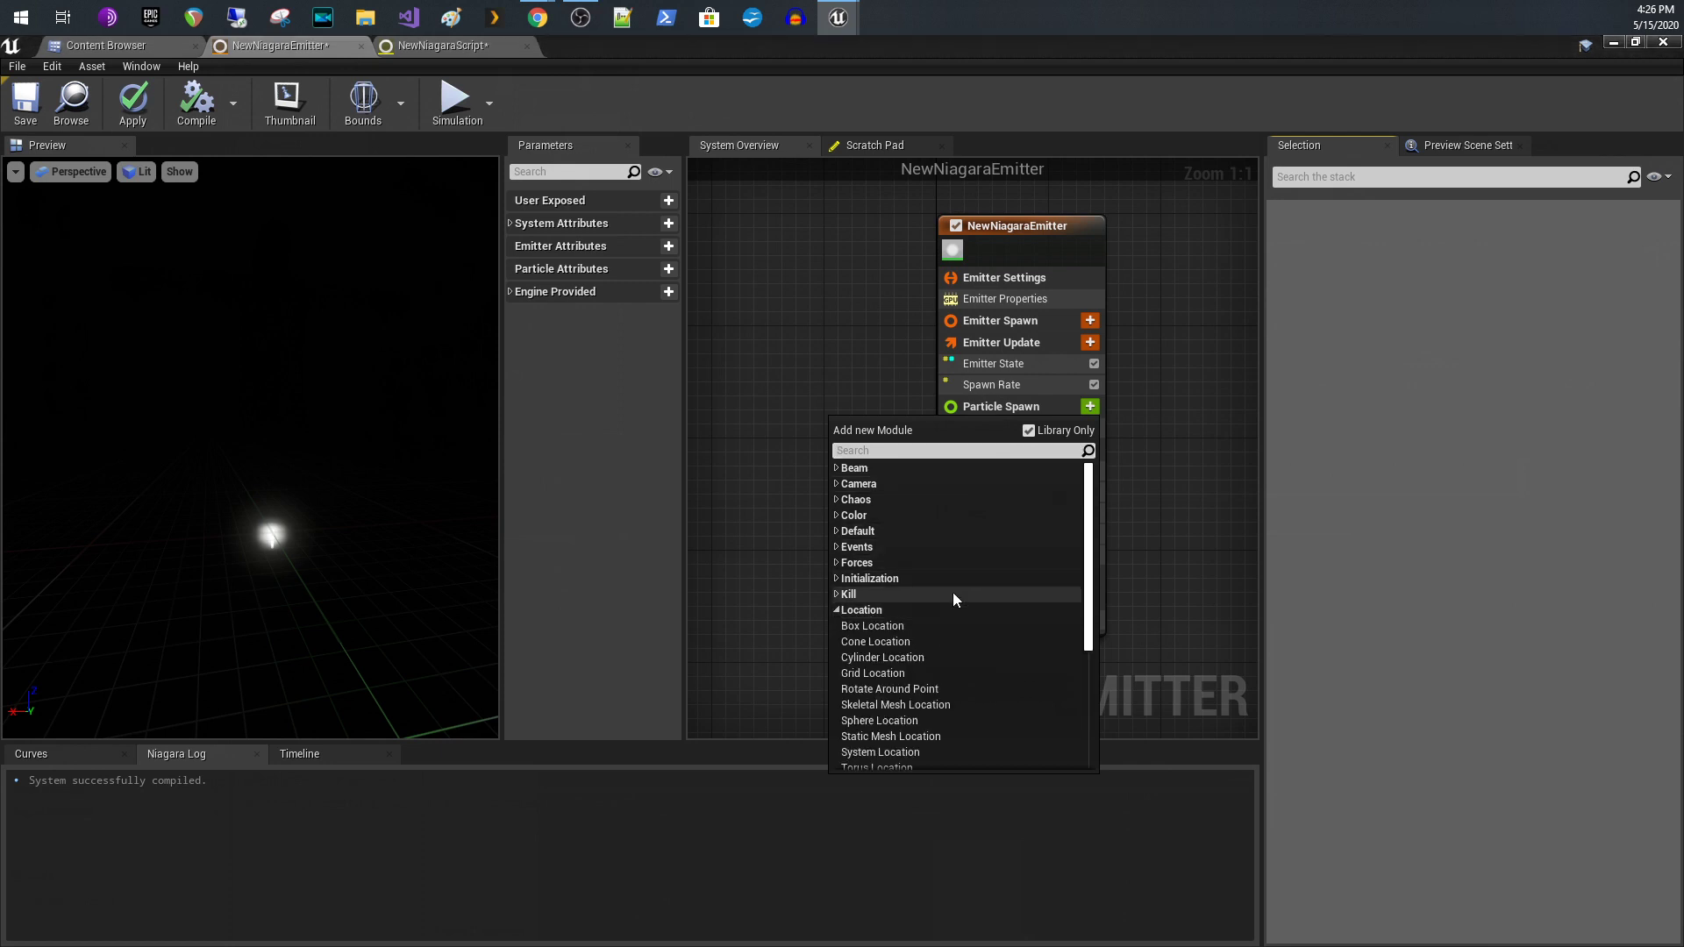
{"action": "left_click_drag", "start_coordinate": [1090, 527], "coordinate": [1093, 568]}
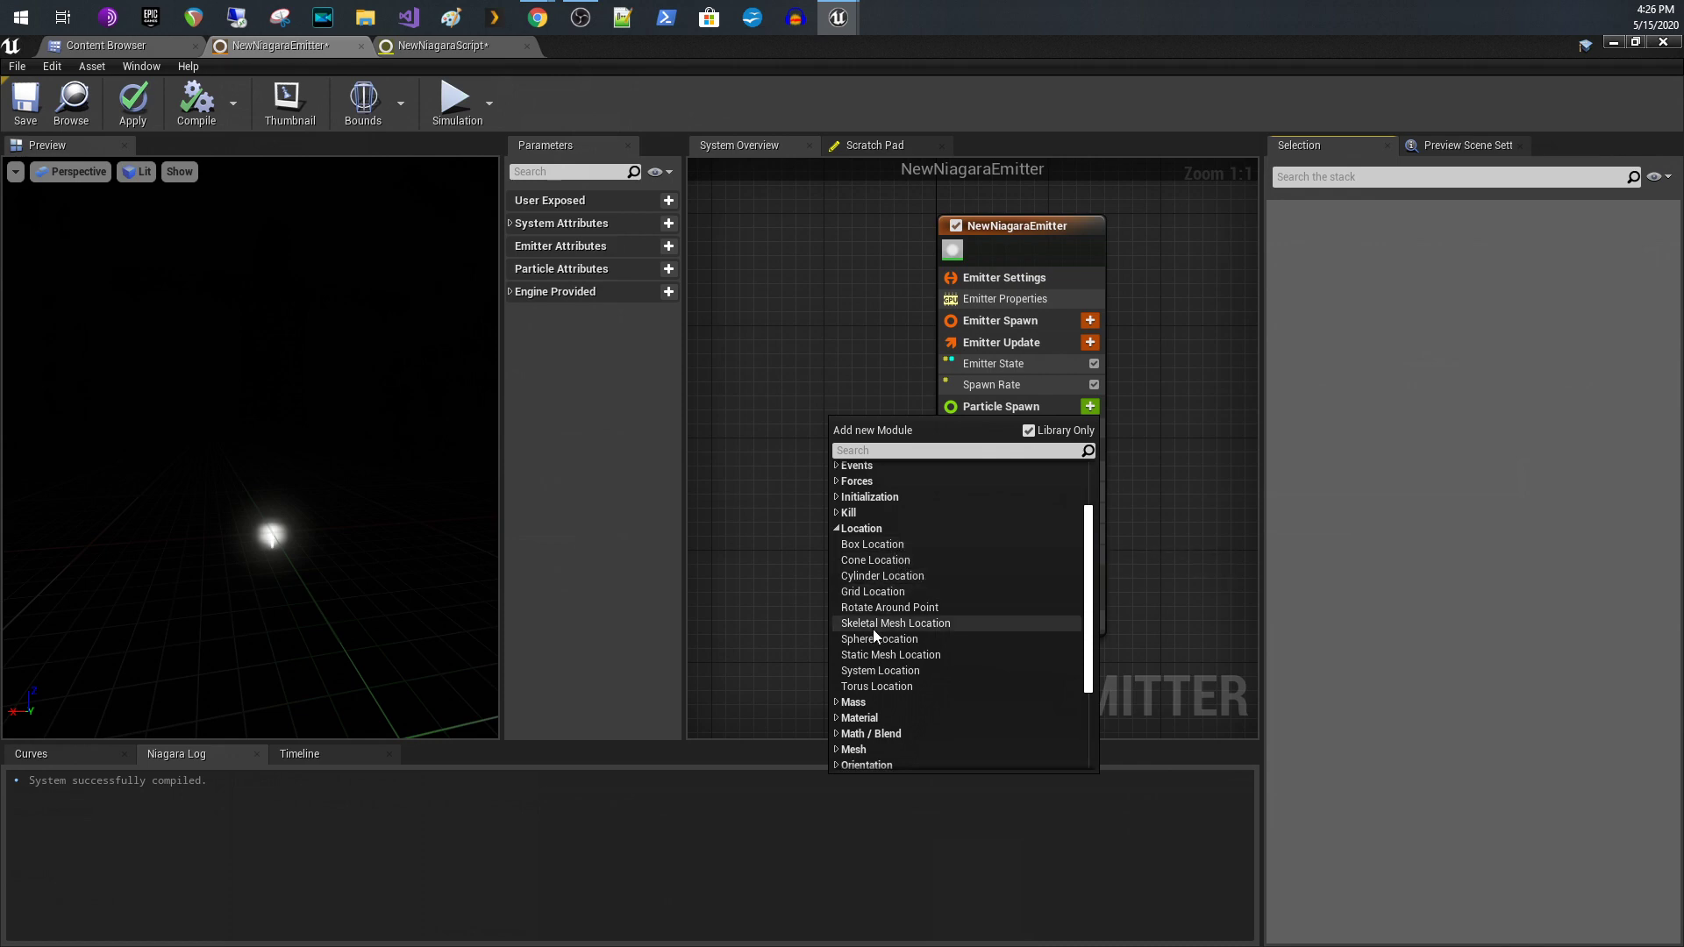
{"action": "mouse_move", "coordinate": [926, 625]}
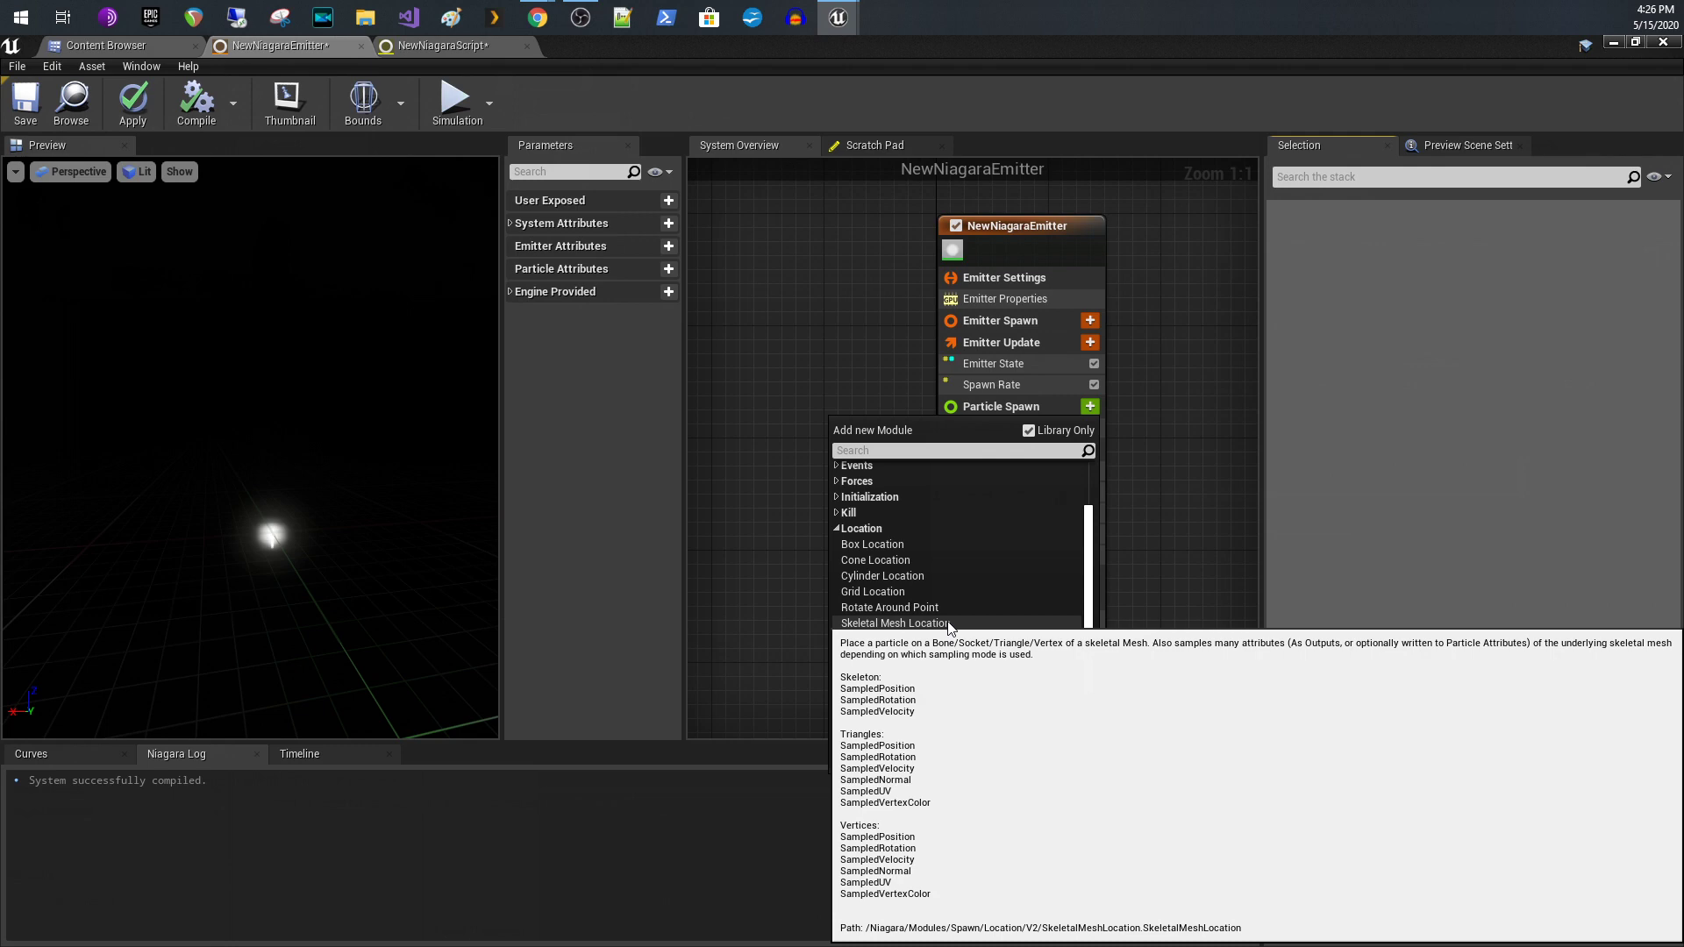
{"action": "left_click", "coordinate": [947, 623]}
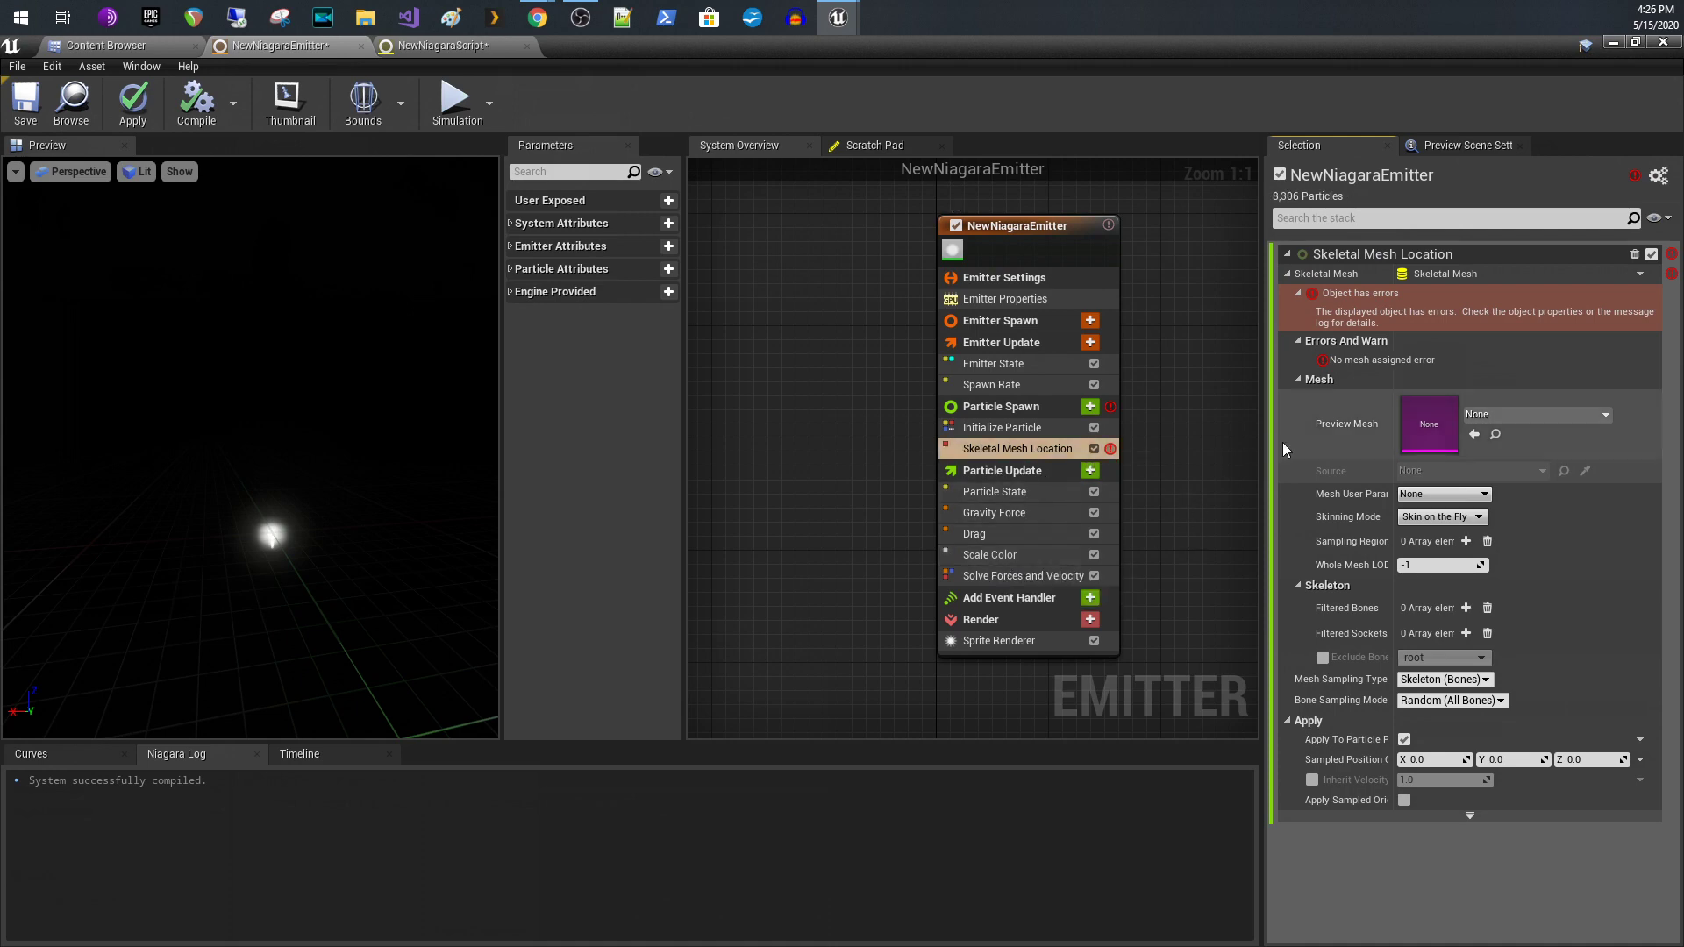
Set Skeletal Mesh Location's Preview Mesh to Looking, check the preview, and set its Mesh Sampling Type to Skeleton (Sockets)
{"action": "left_click", "coordinate": [1578, 420]}
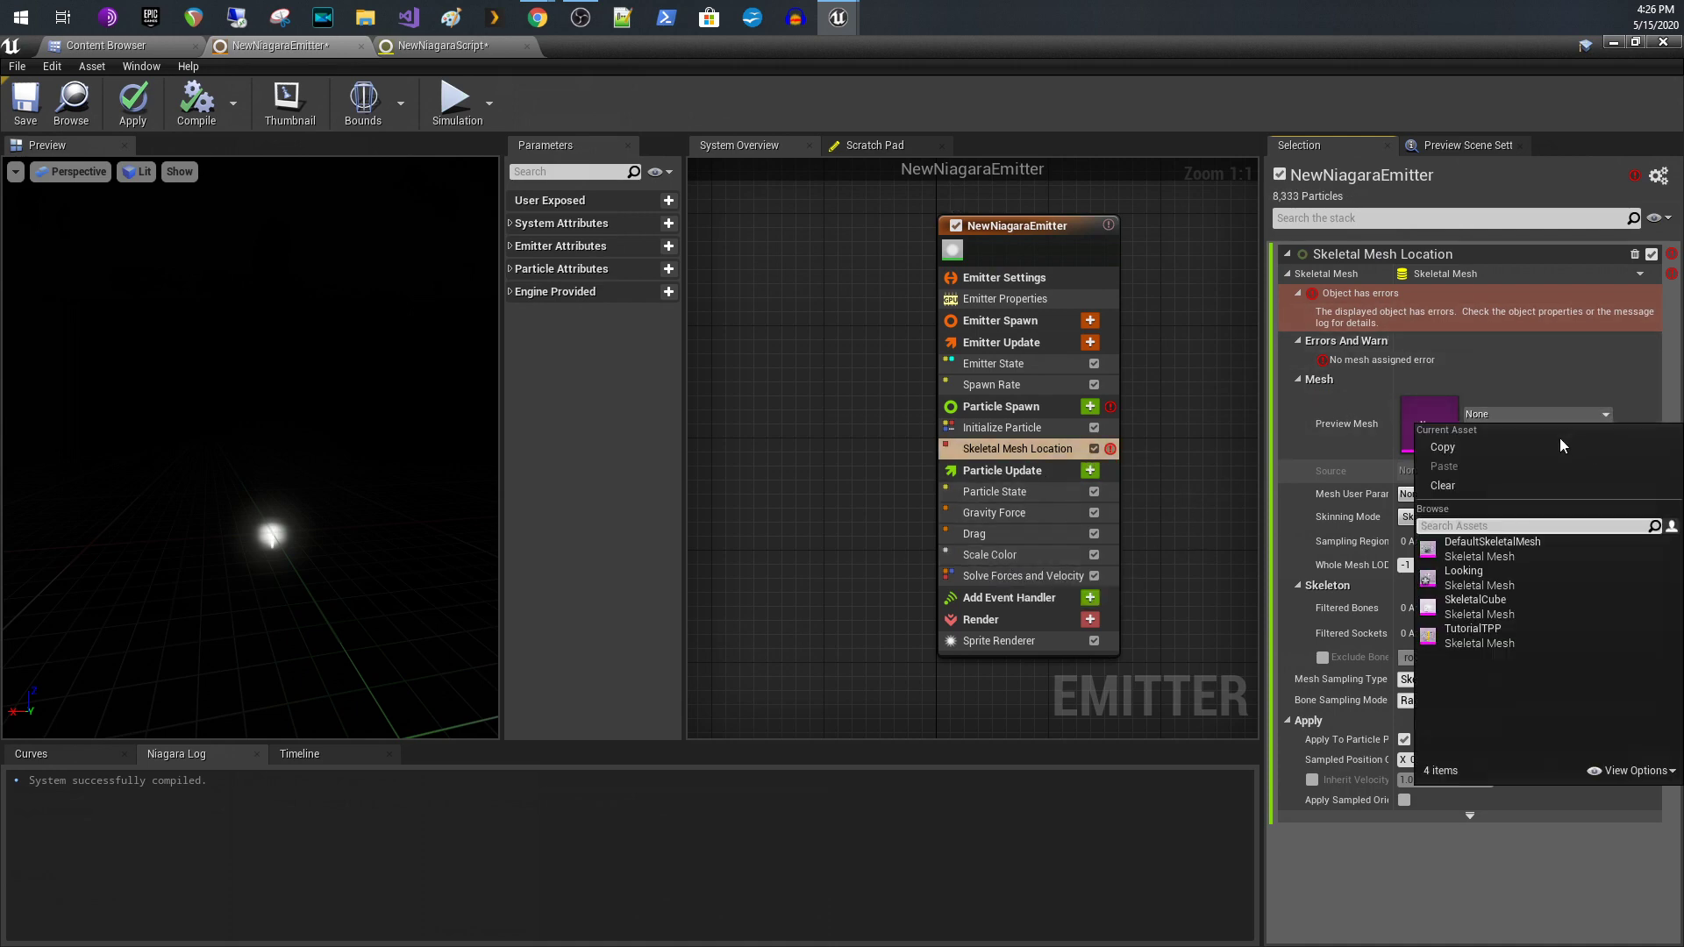
{"action": "left_click", "coordinate": [1459, 574]}
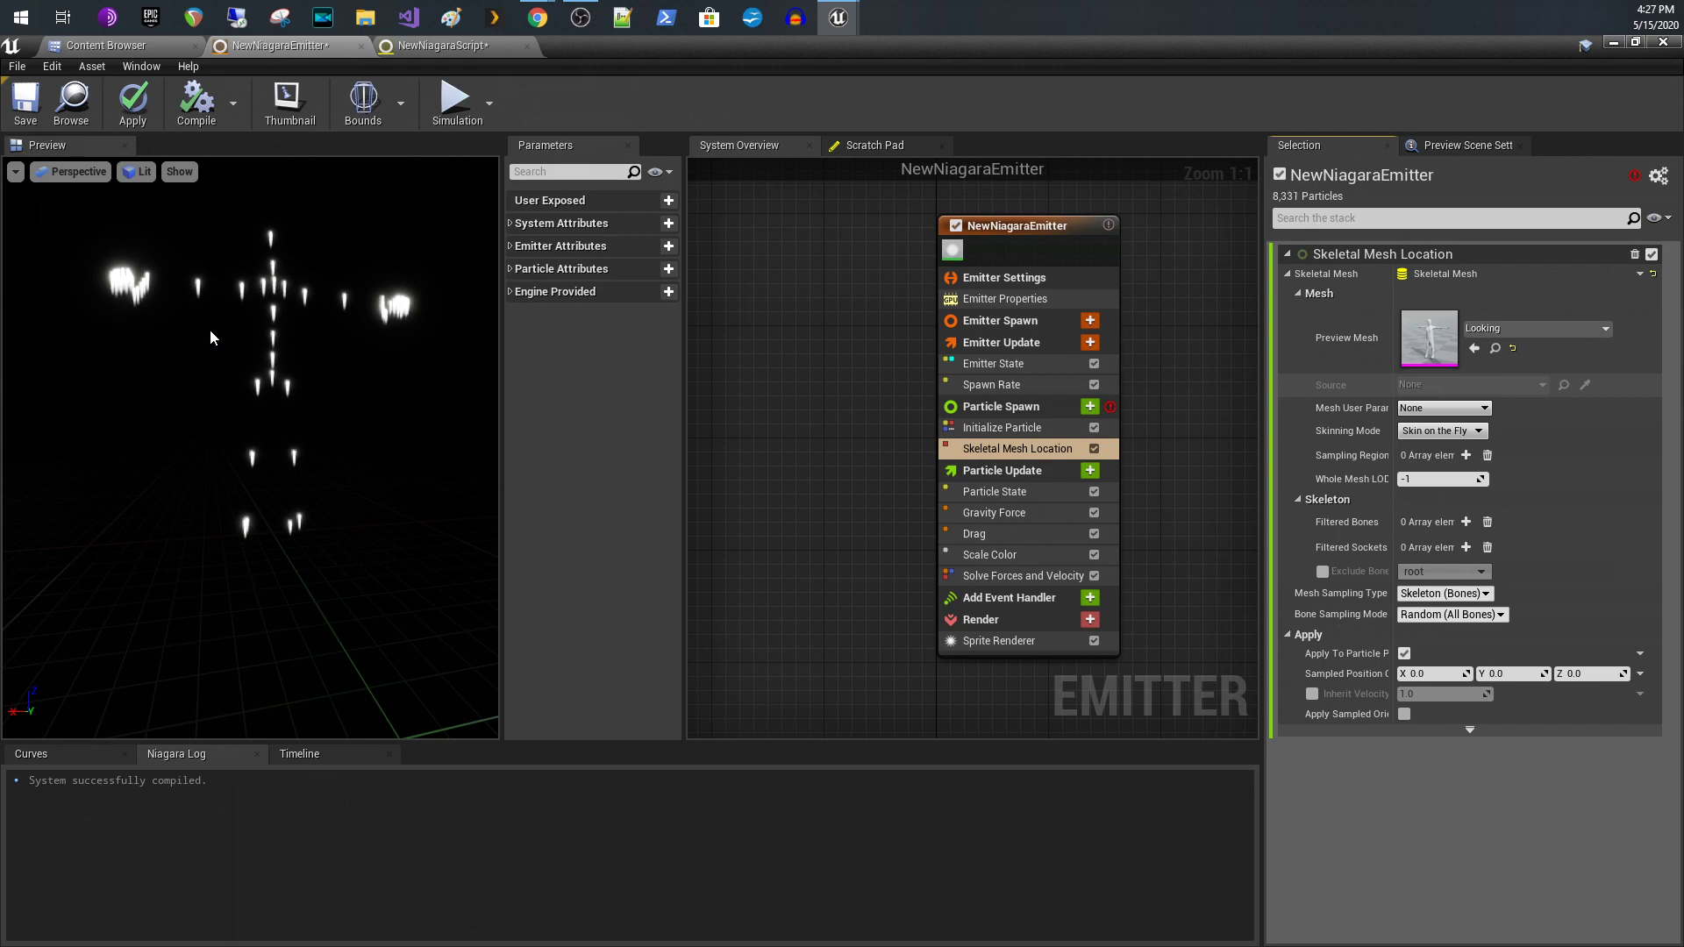
{"action": "left_click_drag", "start_coordinate": [223, 360], "coordinate": [235, 404]}
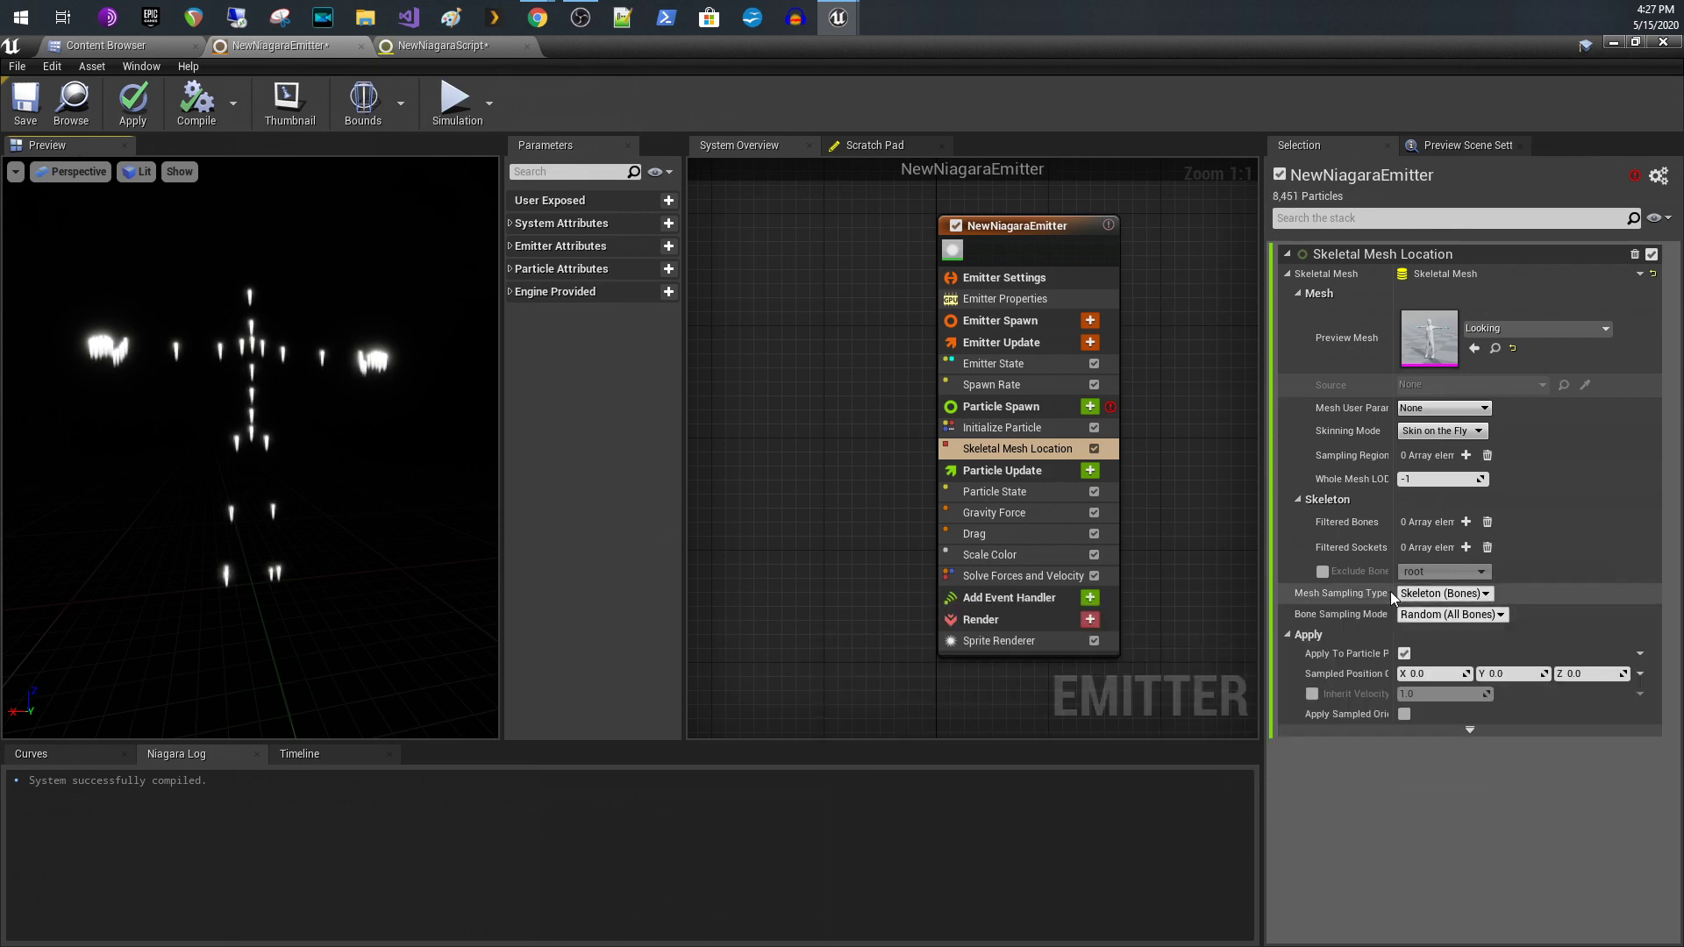
{"action": "left_click", "coordinate": [1432, 595]}
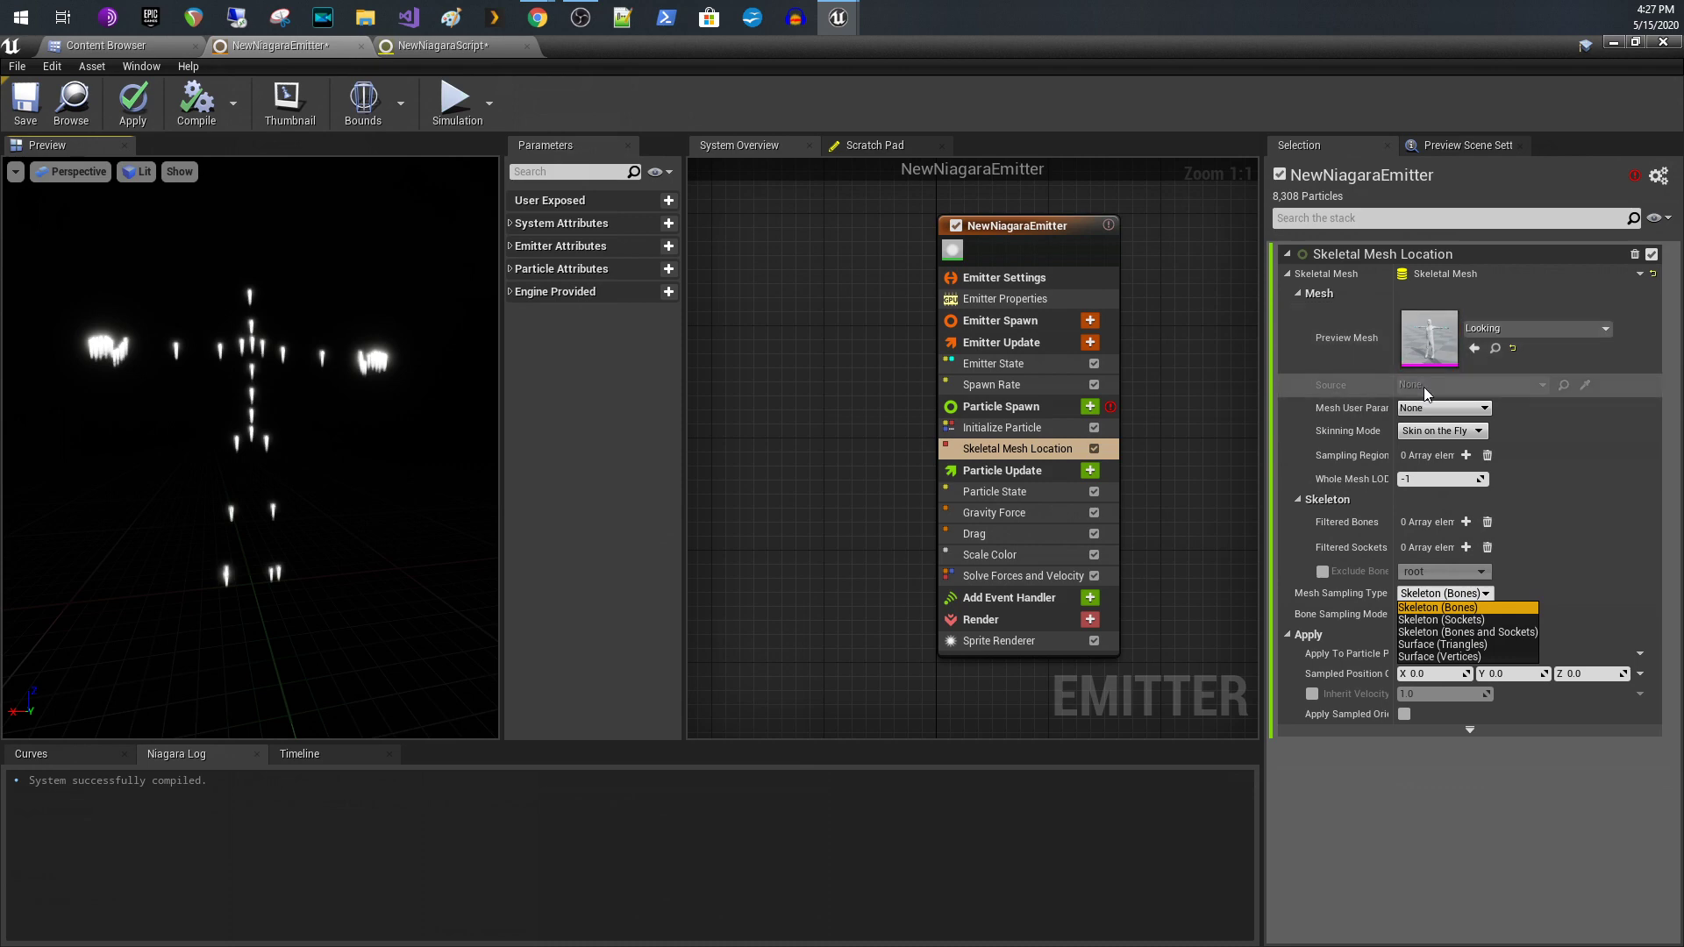
{"action": "left_click", "coordinate": [1477, 620]}
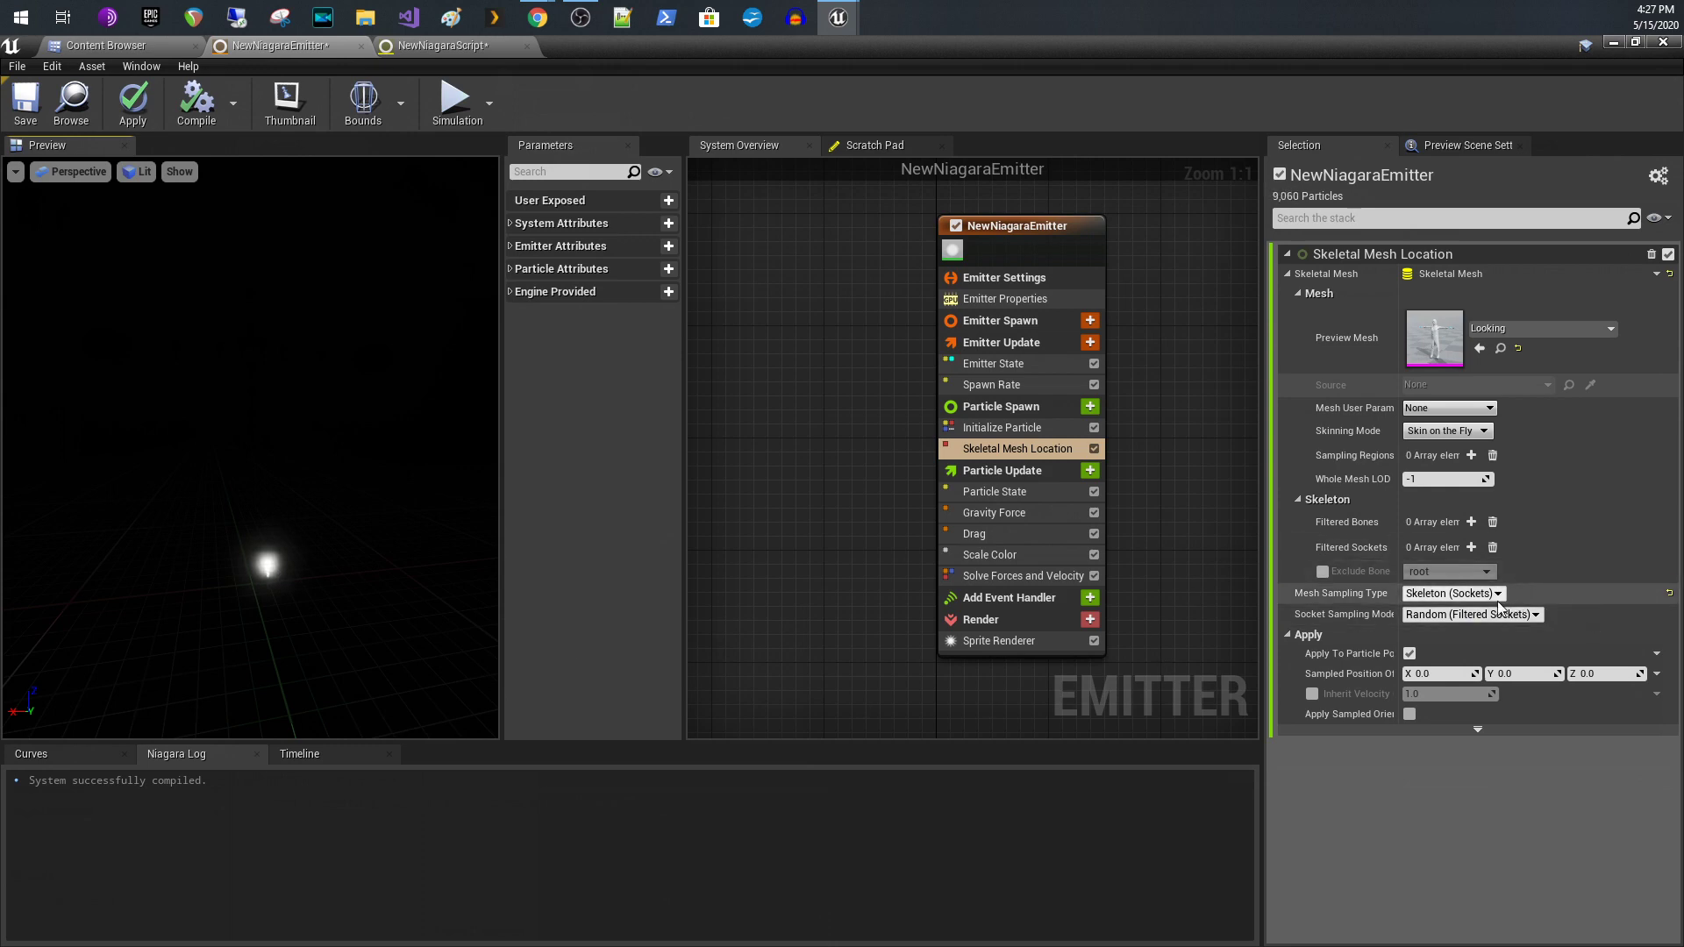
Set Skeletal Mesh Location's Mesh Sampling Type to Surface (Triangles) and compare it with the custom module's node graph
{"action": "left_click", "coordinate": [1482, 595]}
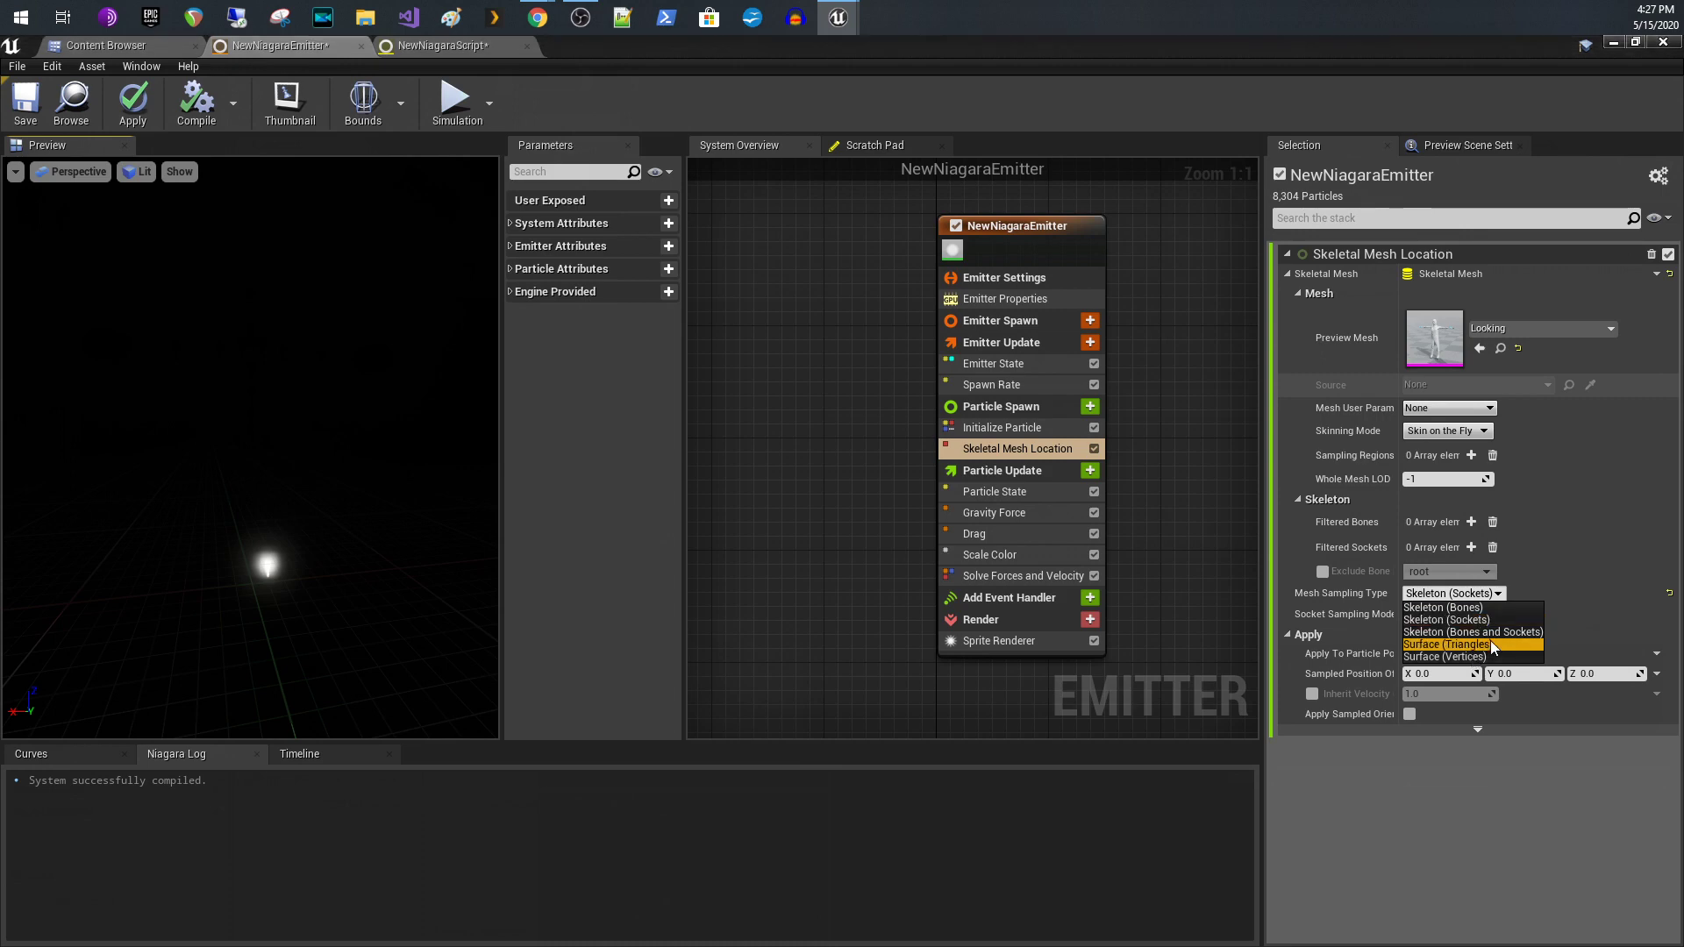
{"action": "left_click", "coordinate": [1447, 645]}
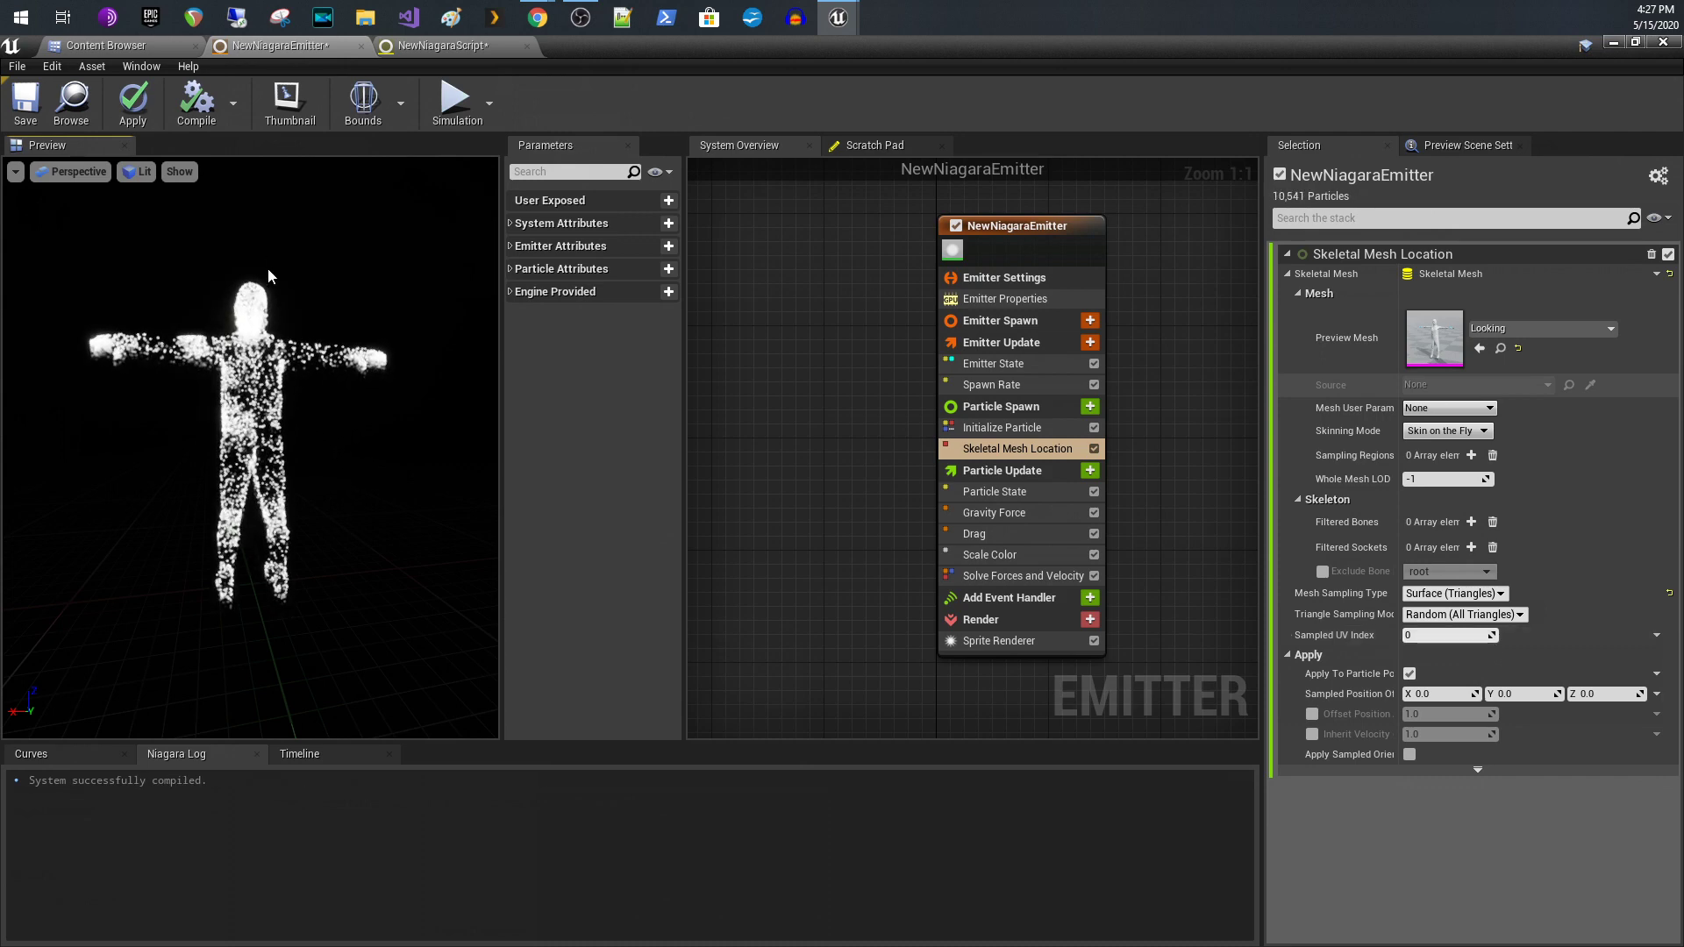
{"action": "left_click", "coordinate": [429, 47]}
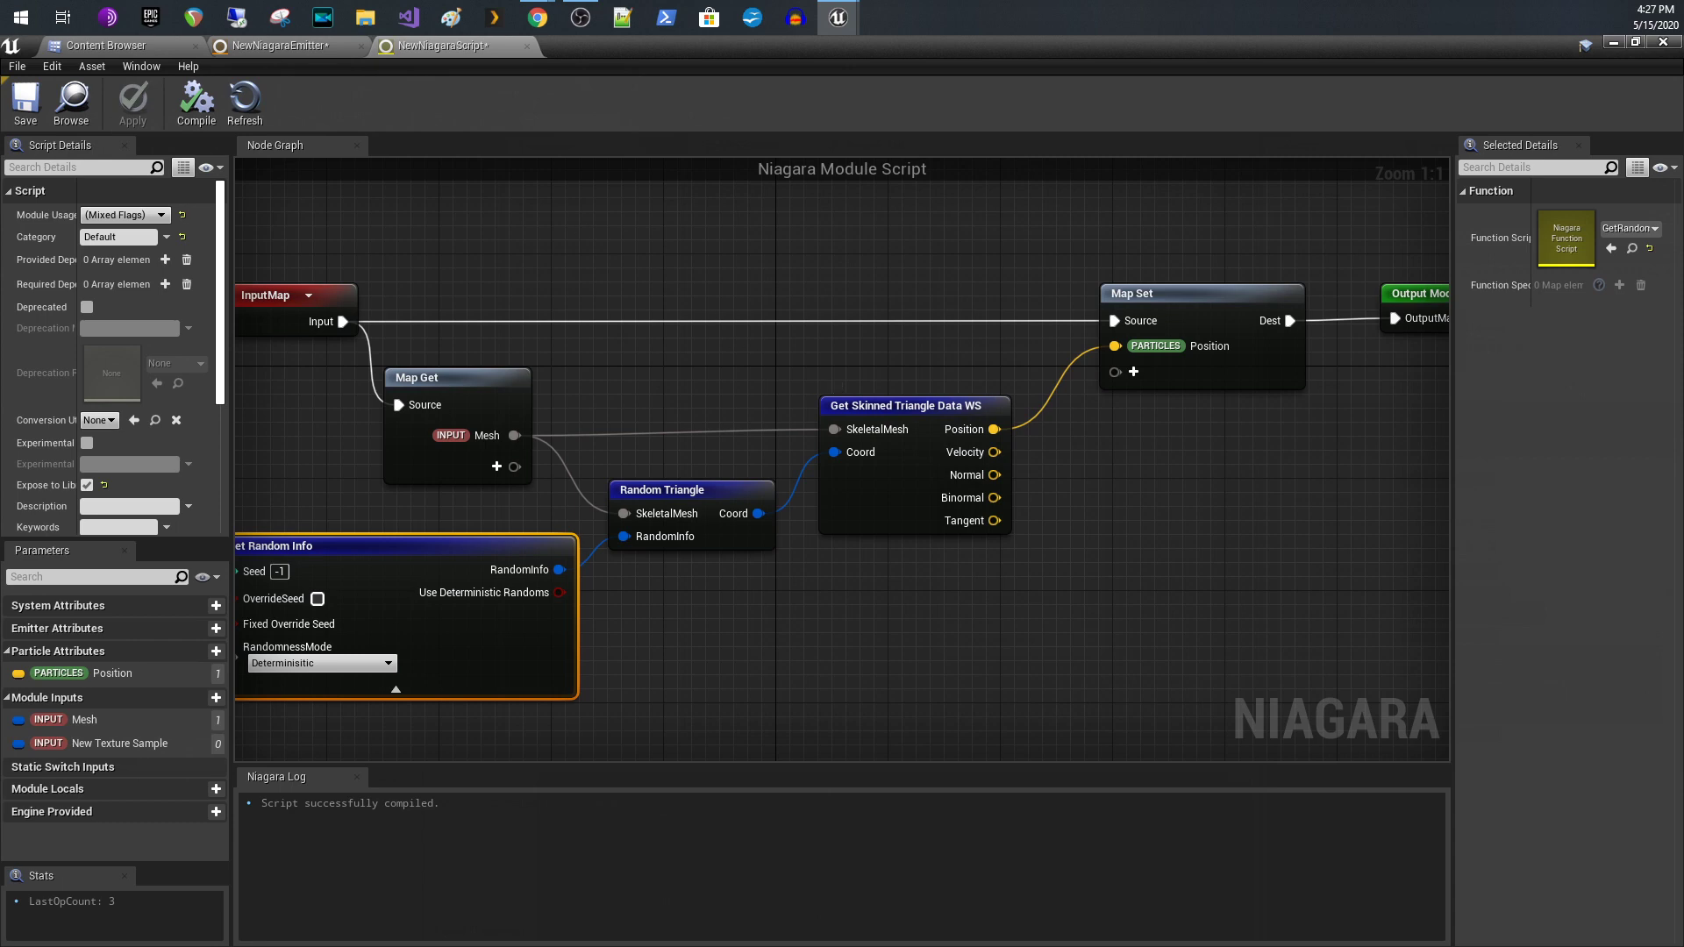
{"action": "left_click", "coordinate": [251, 46]}
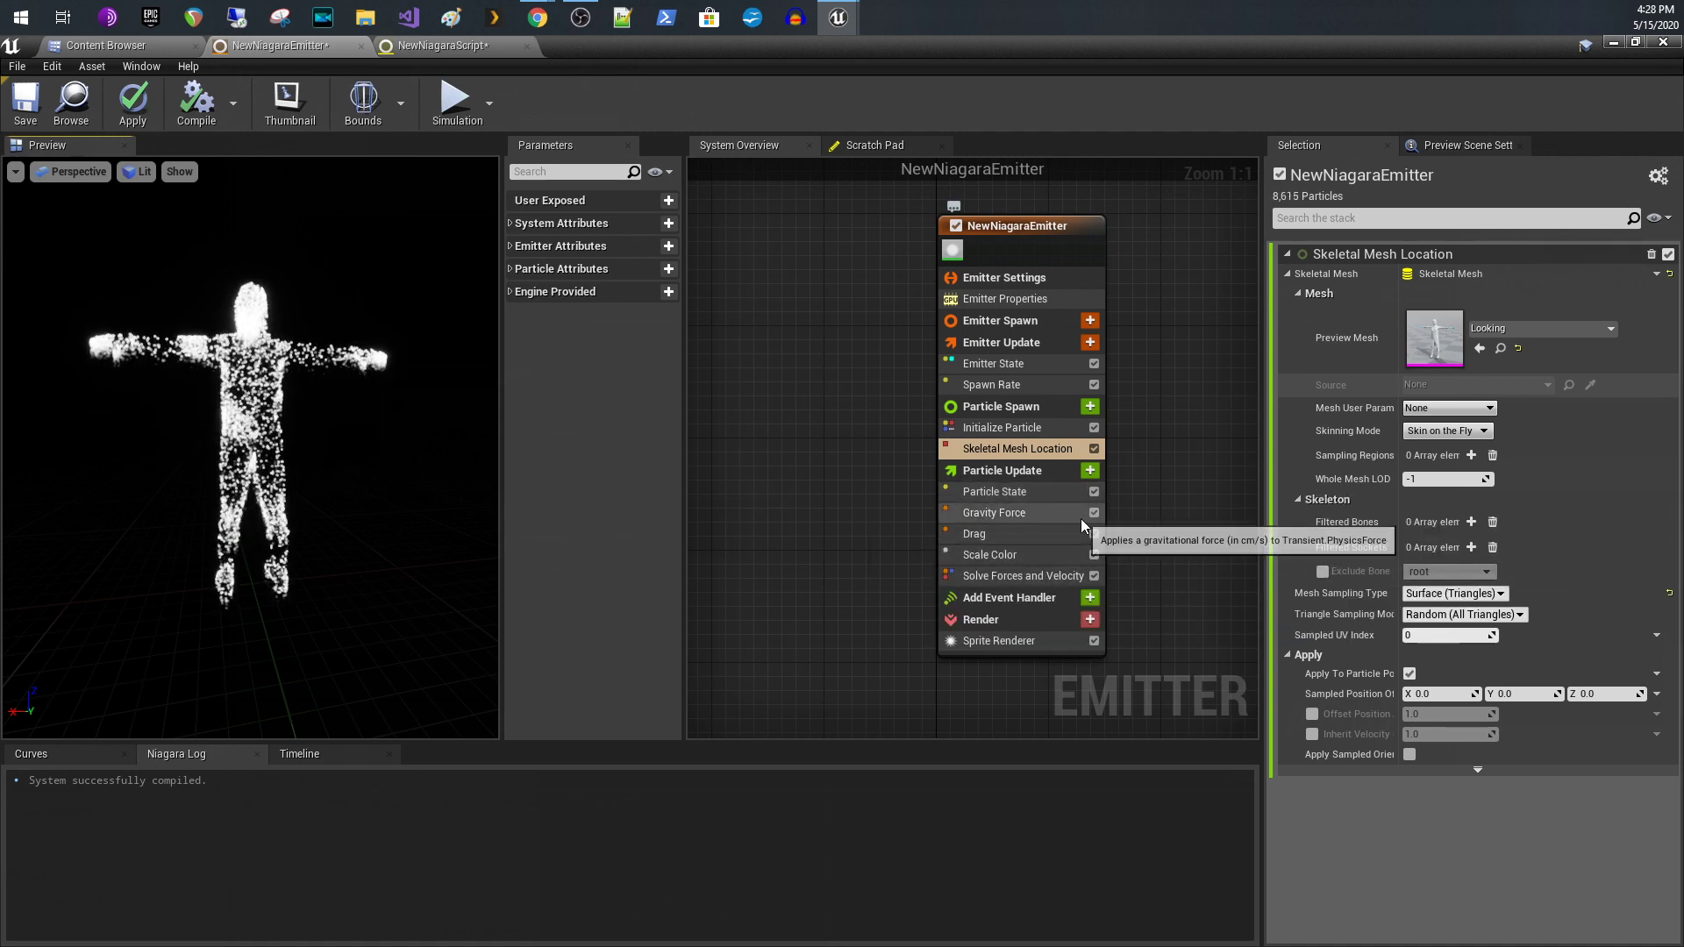
Add a Curl Noise Force module to Particle Update above Solve Forces and Velocity, with Noise Strength set to about 15.59
{"action": "left_click", "coordinate": [1088, 473]}
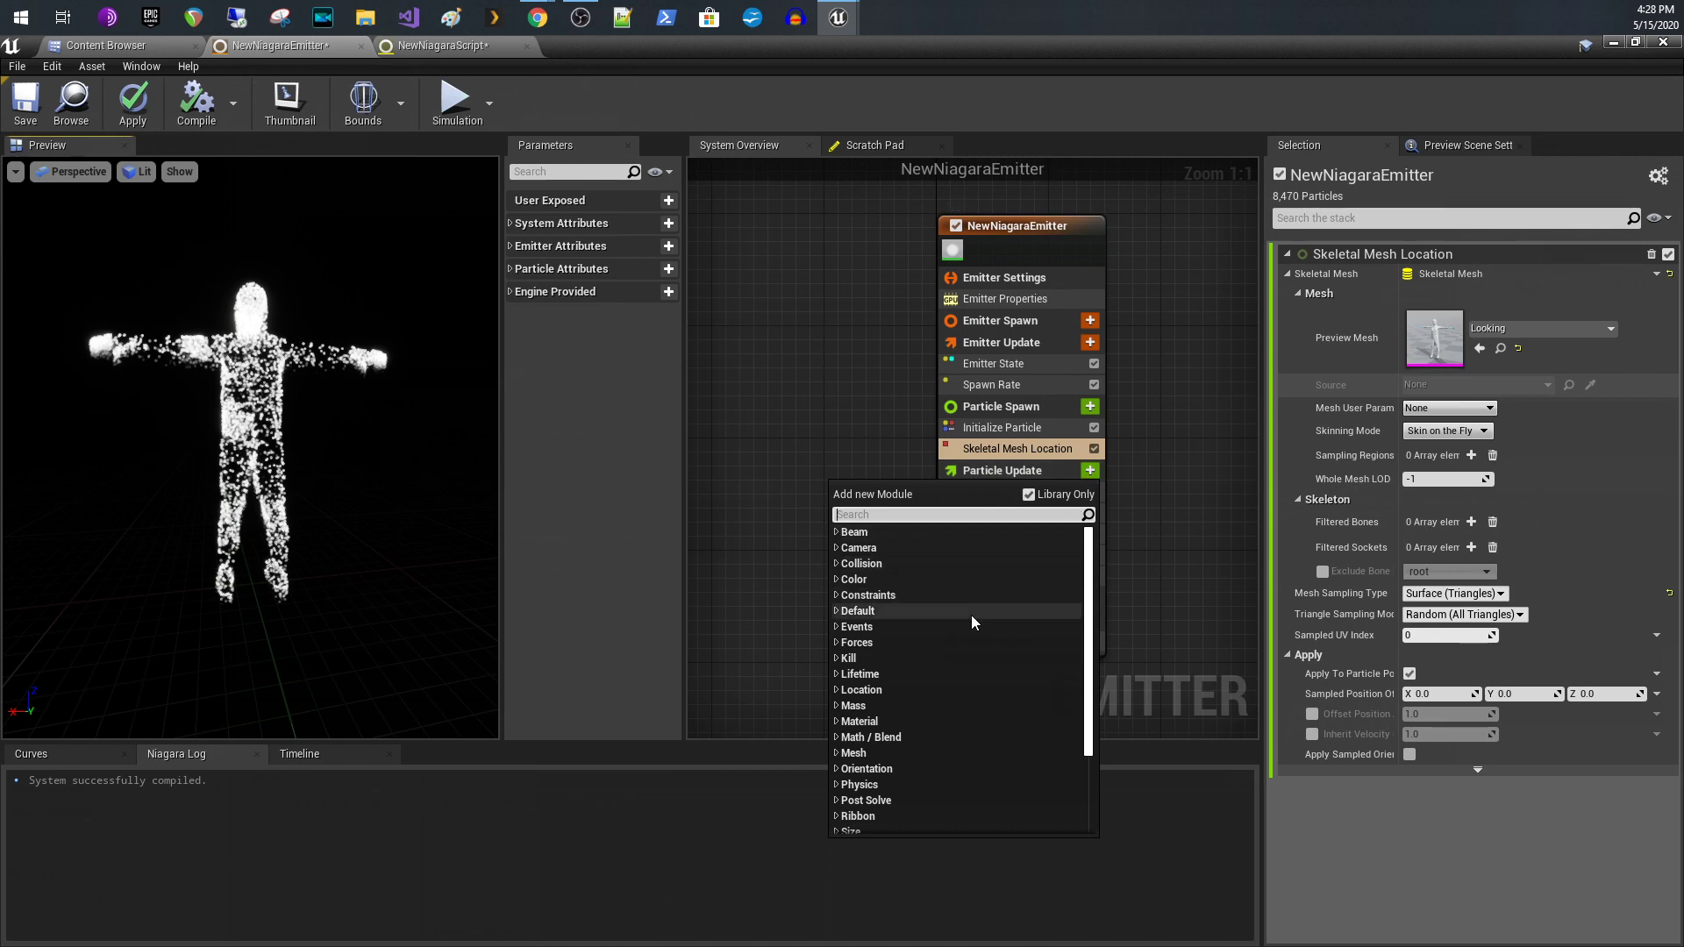
{"action": "left_click", "coordinate": [836, 643]}
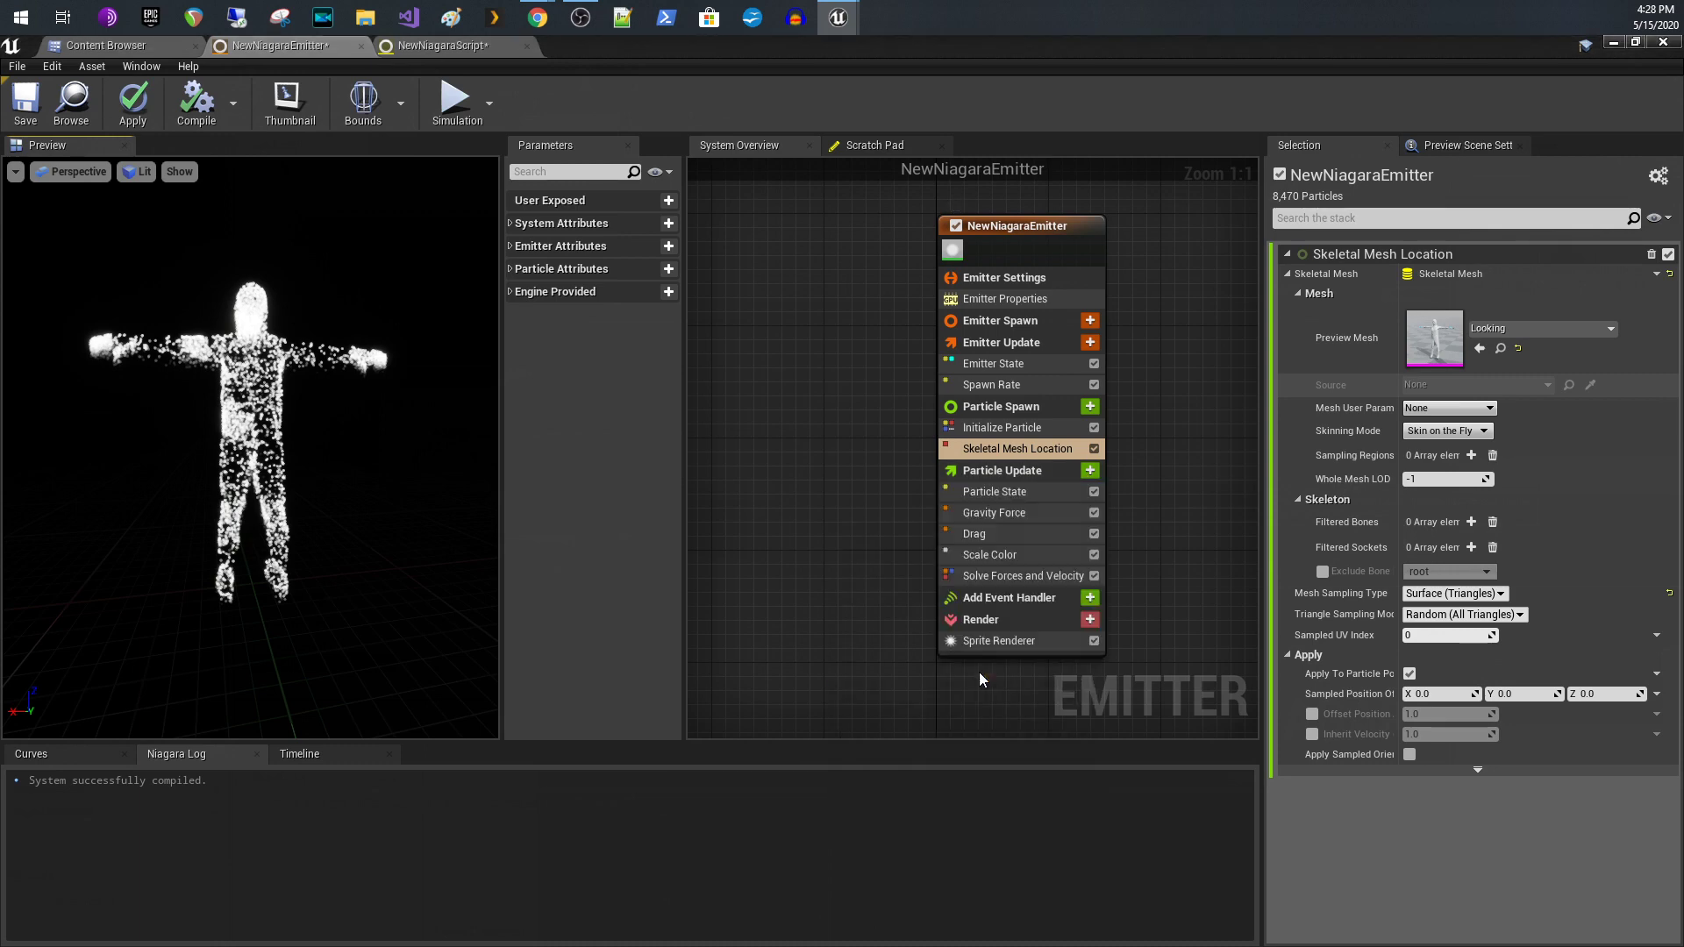
{"action": "left_click_drag", "start_coordinate": [1013, 597], "coordinate": [1028, 566]}
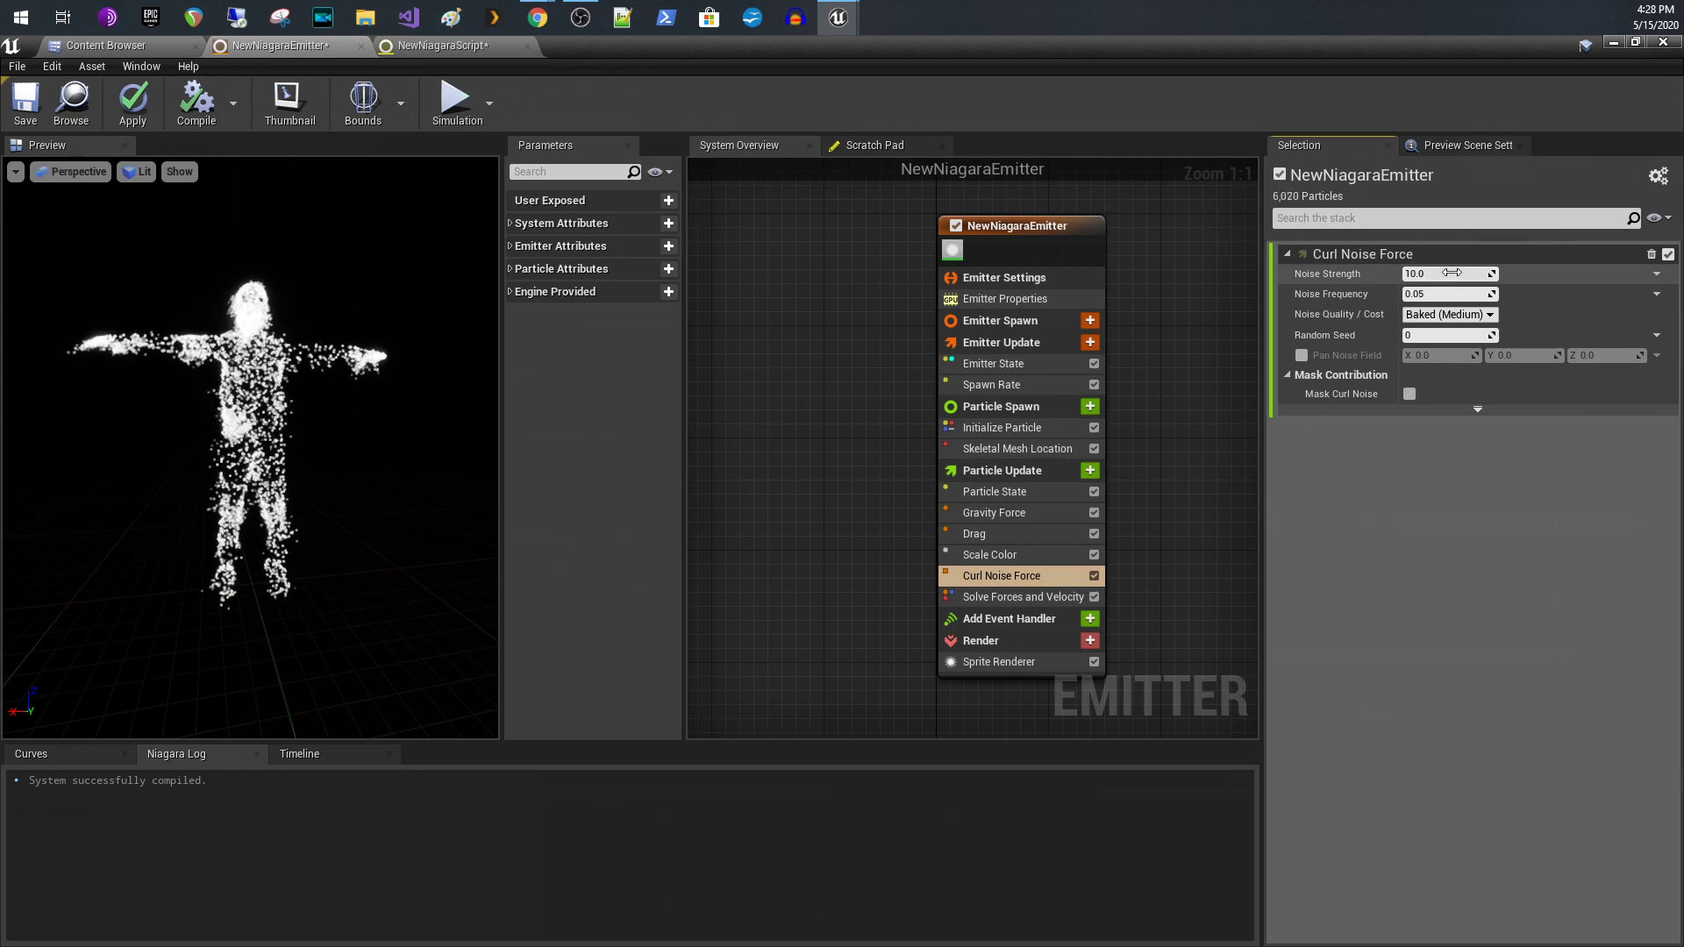
{"action": "left_click_drag", "start_coordinate": [1452, 272], "coordinate": [1500, 273]}
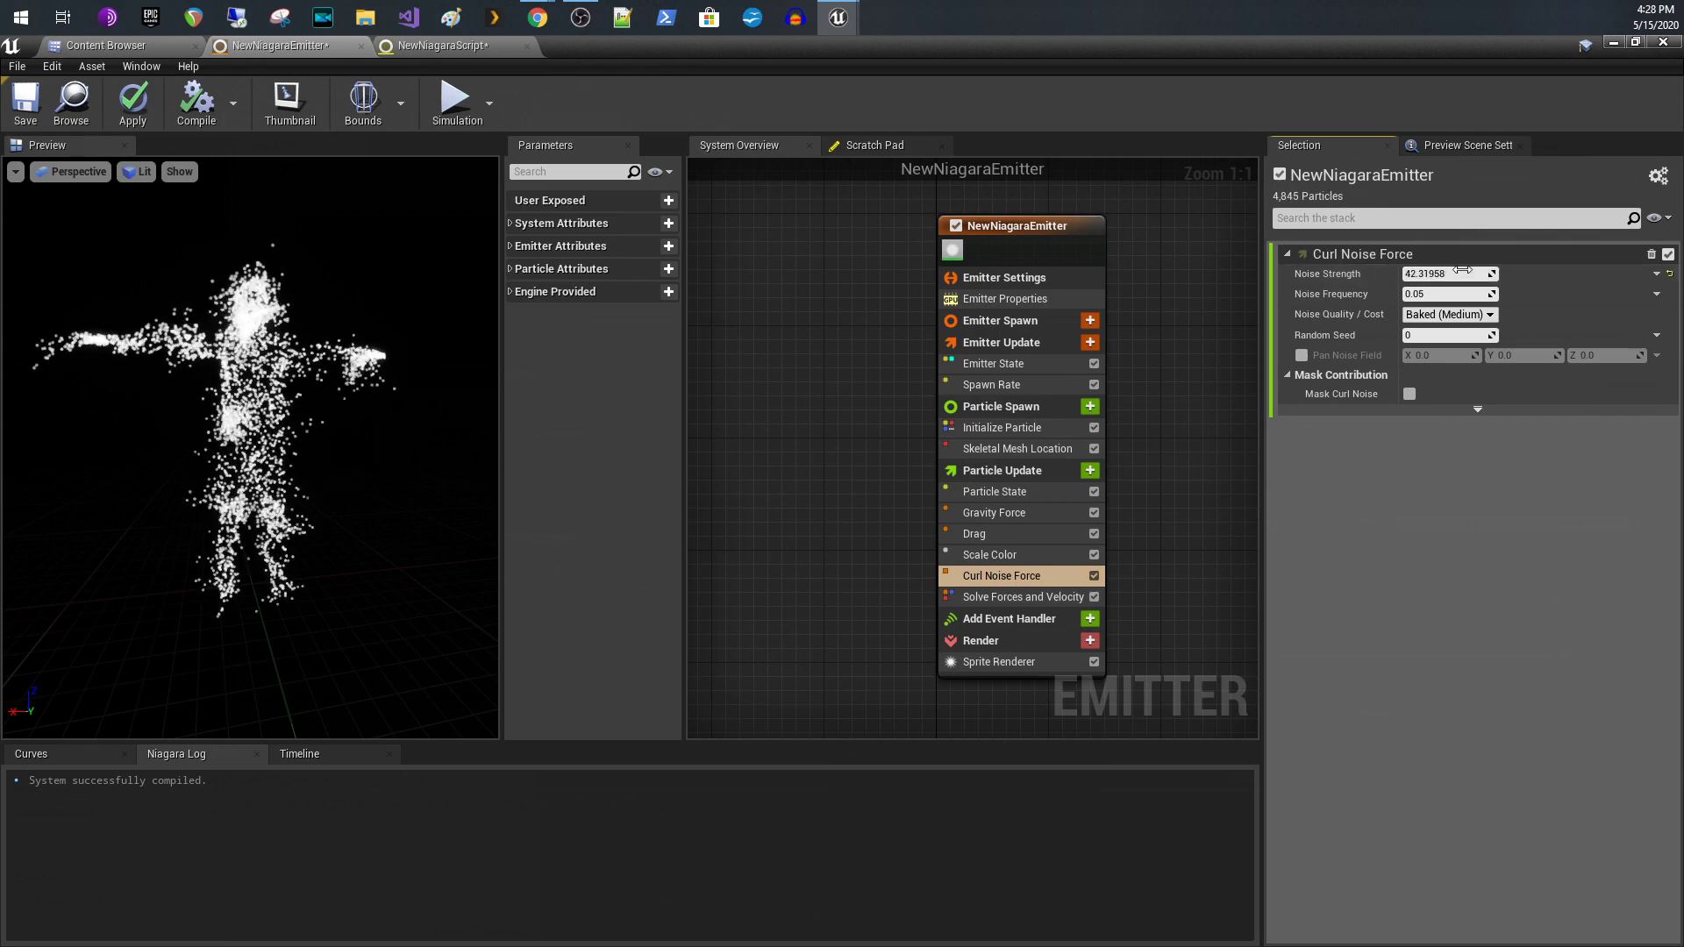
{"action": "mouse_move", "coordinate": [1435, 275]}
{"action": "left_mouse_down"}
{"action": "mouse_move", "coordinate": [1384, 274]}
{"action": "mouse_move", "coordinate": [1437, 273]}
{"action": "mouse_move", "coordinate": [1421, 273]}
{"action": "left_mouse_up"}
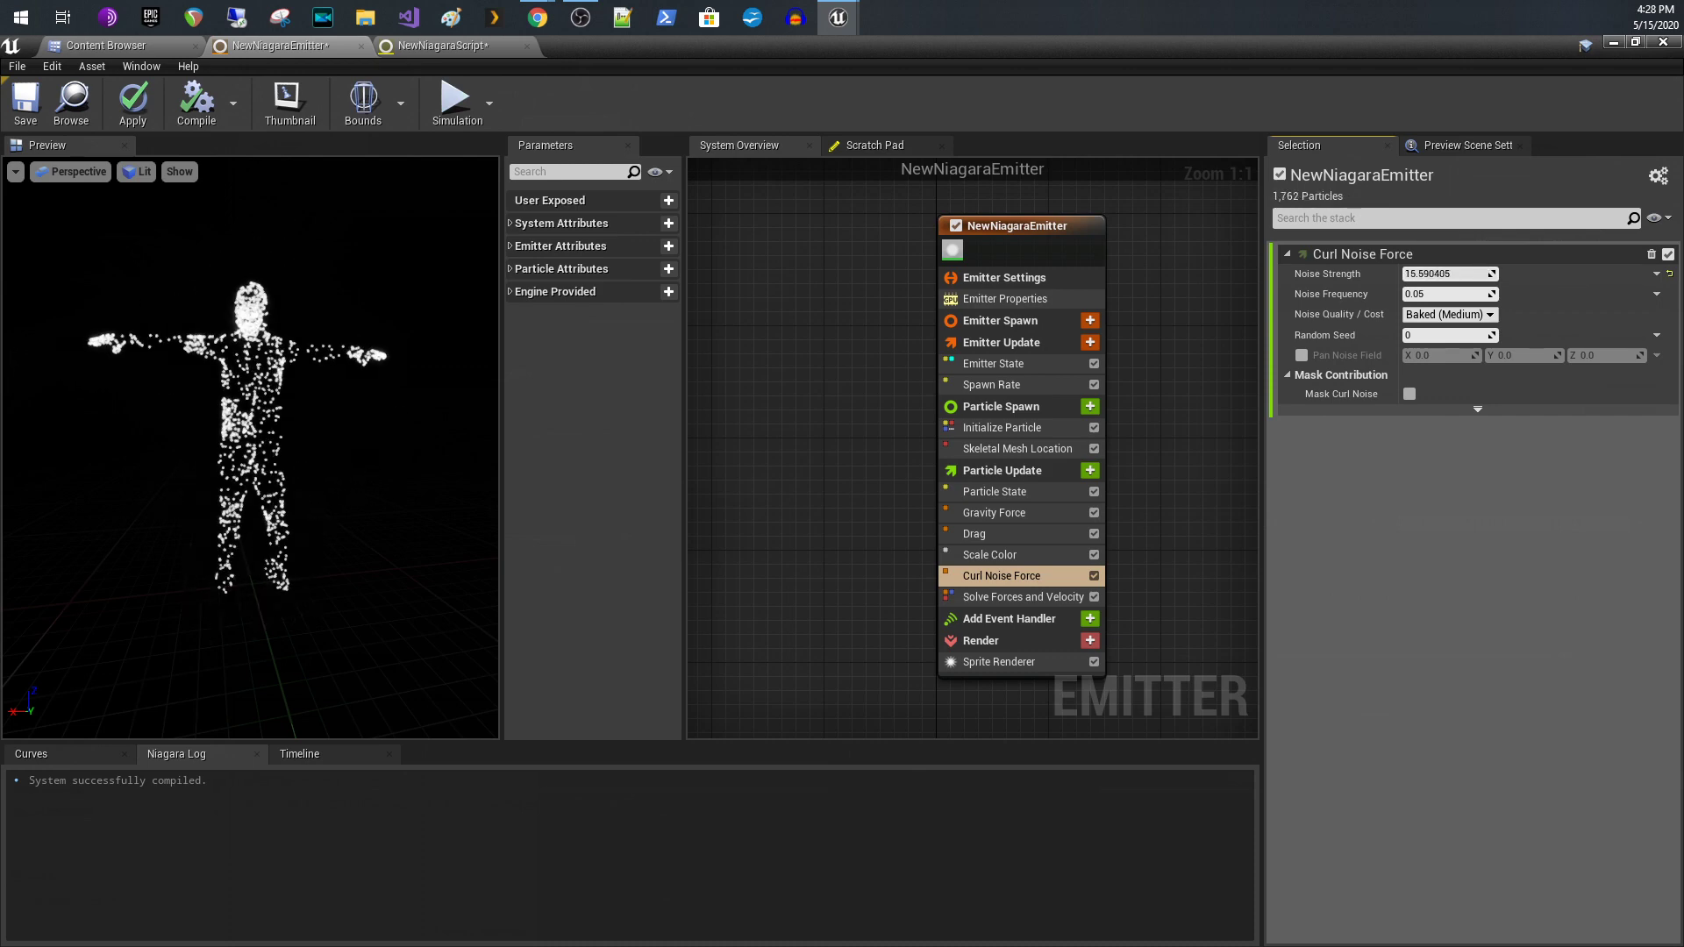